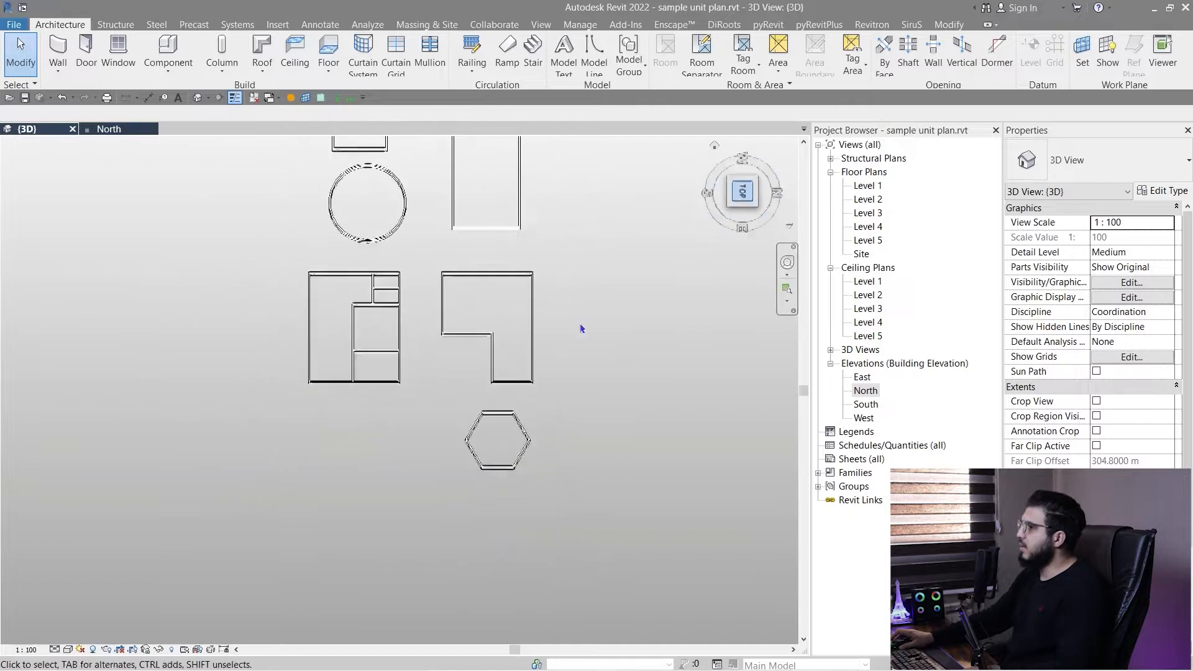
Step: Dismiss the save reminder, start a floor on Level 1 and set its type to Generic 150mm - Filled
scroll(253, 512, "up", 5)
scroll(440, 454, "down", 2)
scroll(396, 413, "down", 2)
middle_click_drag(395, 423, 317, 424)
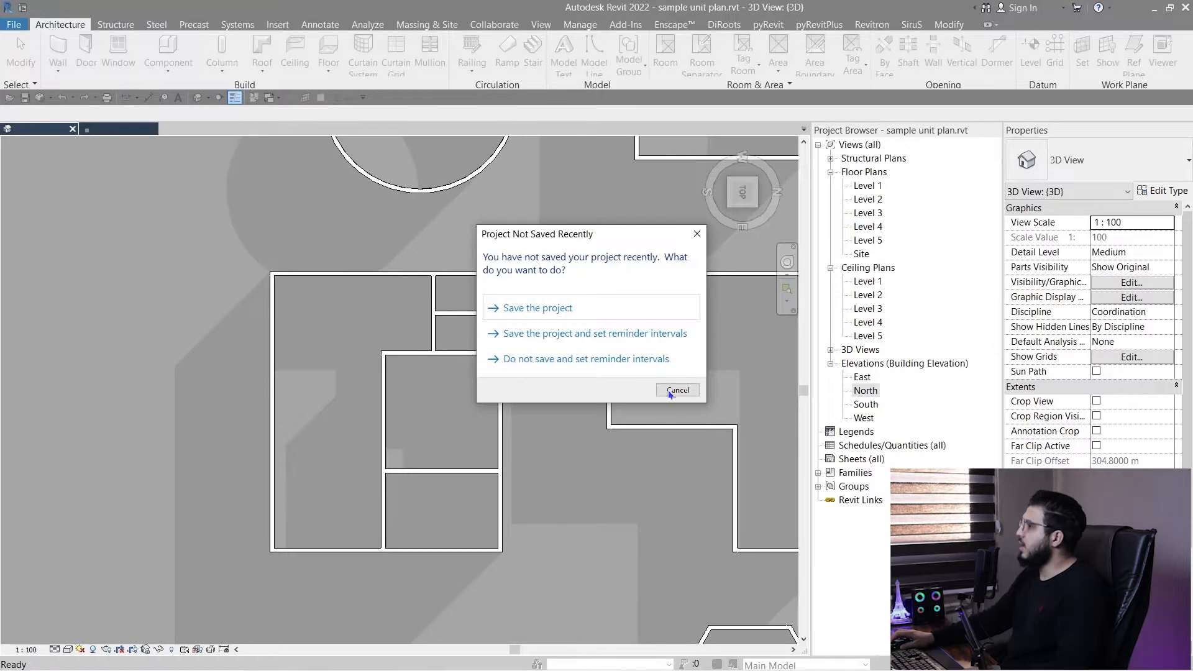
left_click(670, 391)
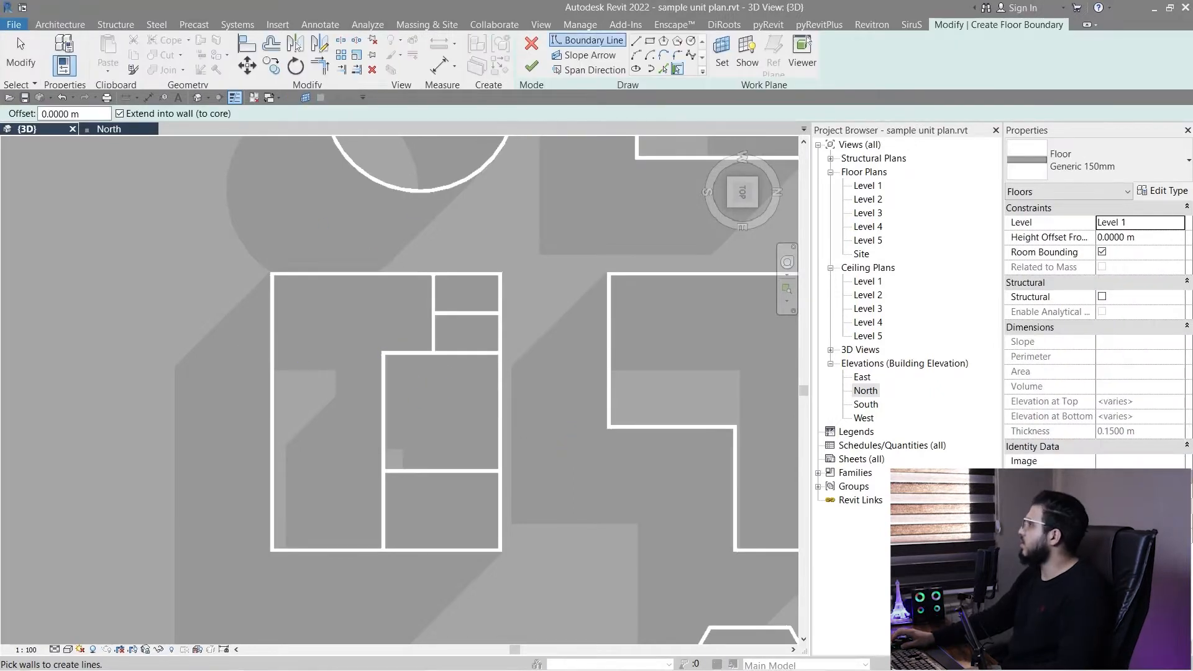
left_click(1147, 166)
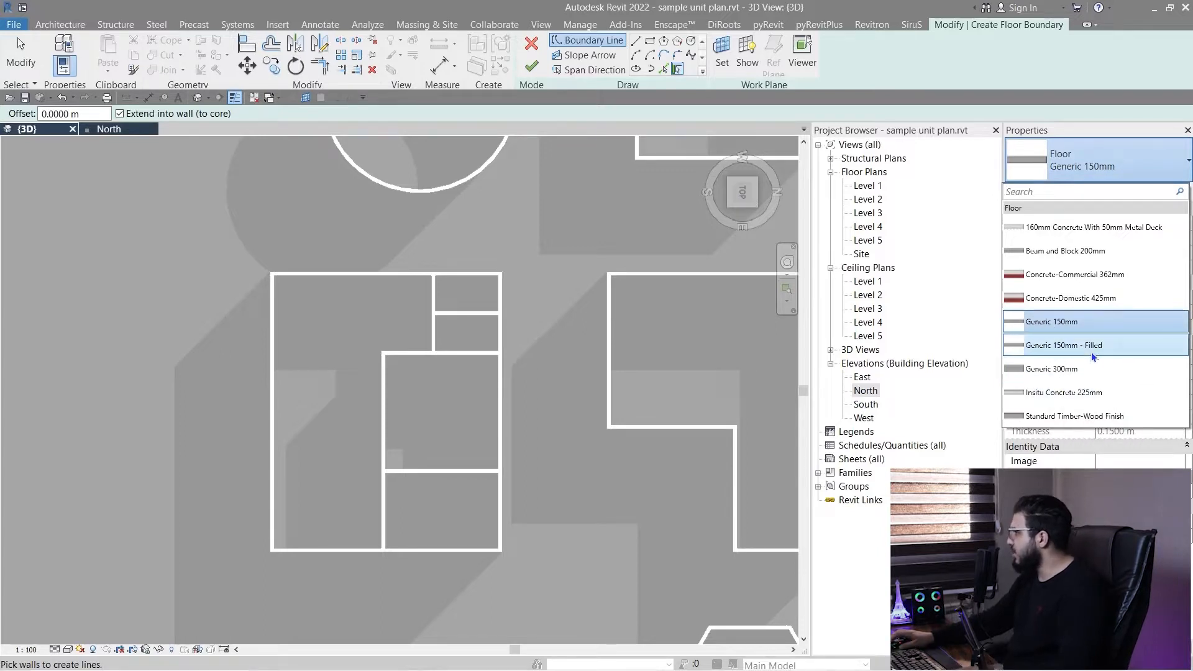
left_click(1092, 352)
Step: Sketch an L-shaped floor of about 36.4 m² in the empty area beside the partitioned unit and finish the boundary
mouse_move(570, 473)
middle_mouse_down()
mouse_move(547, 443)
mouse_move(567, 449)
middle_mouse_up()
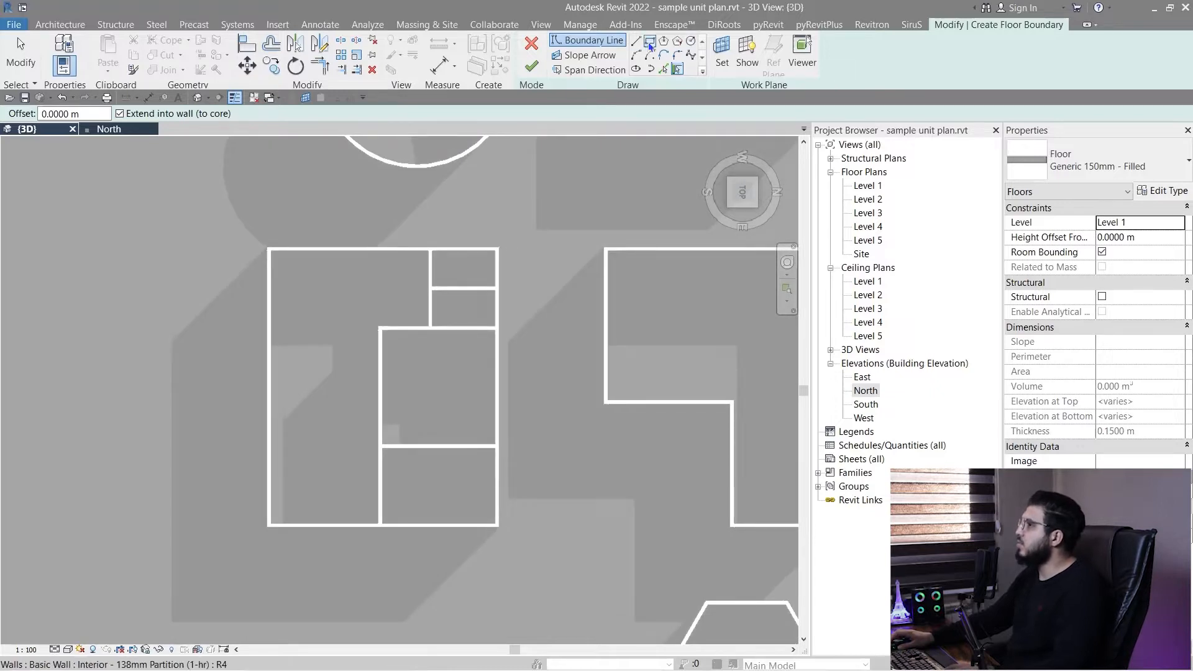
scroll(314, 293, "down", 1)
middle_click_drag(160, 331, 352, 352)
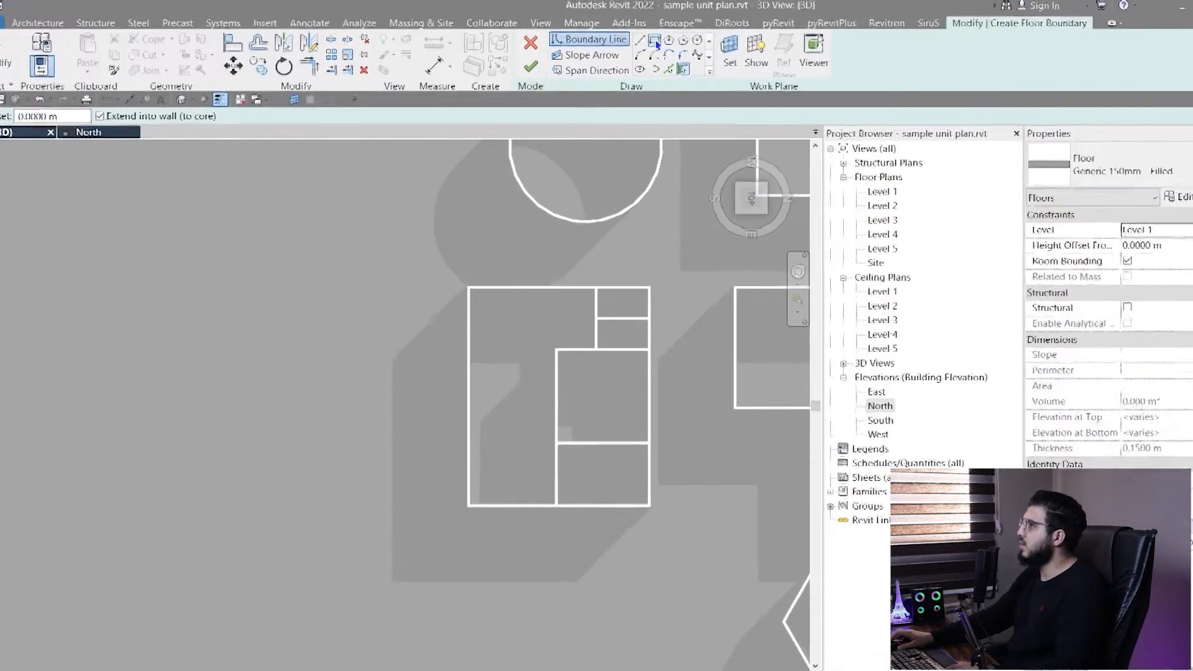
left_click(640, 41)
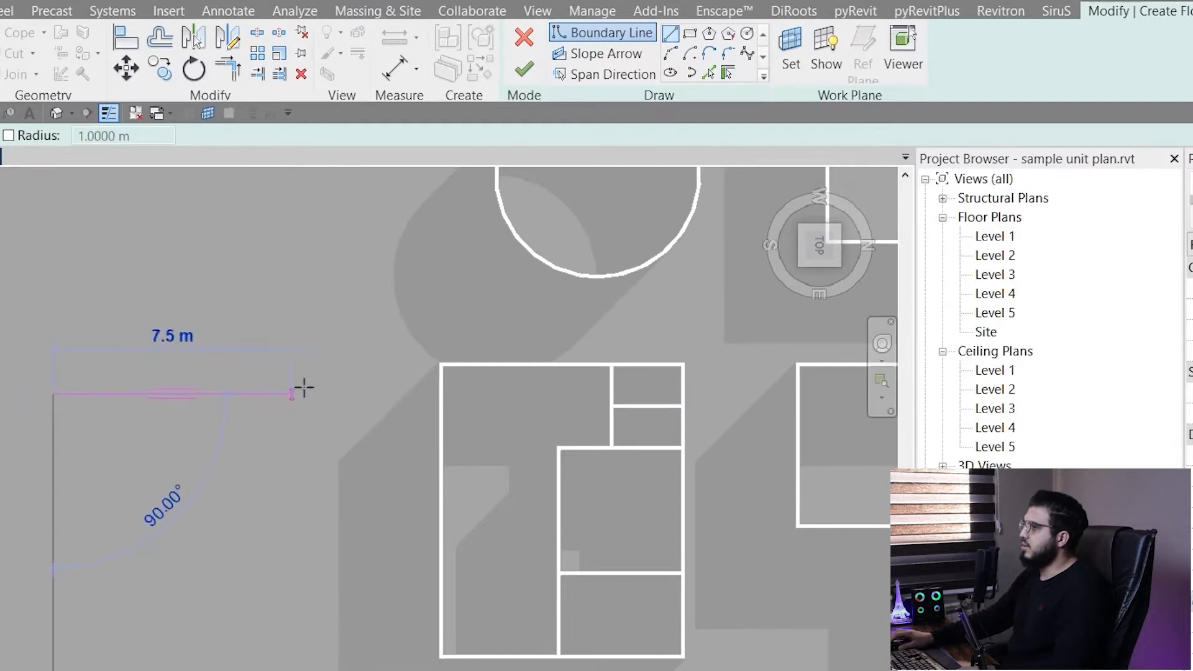
left_click(329, 584)
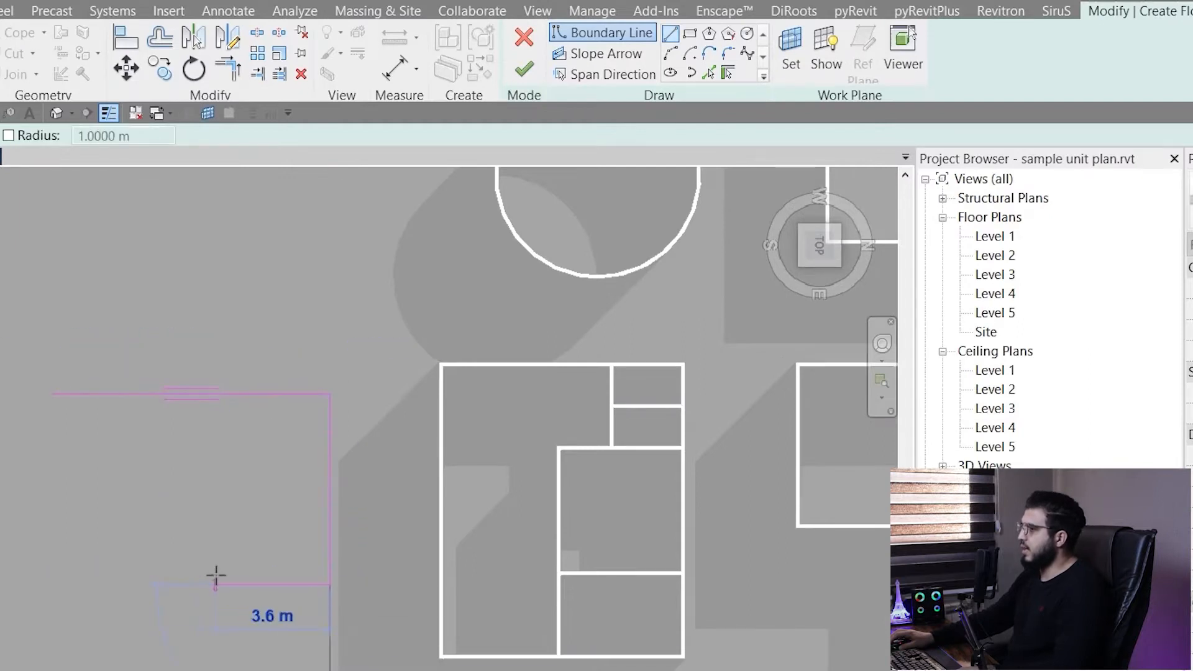
left_click(216, 581)
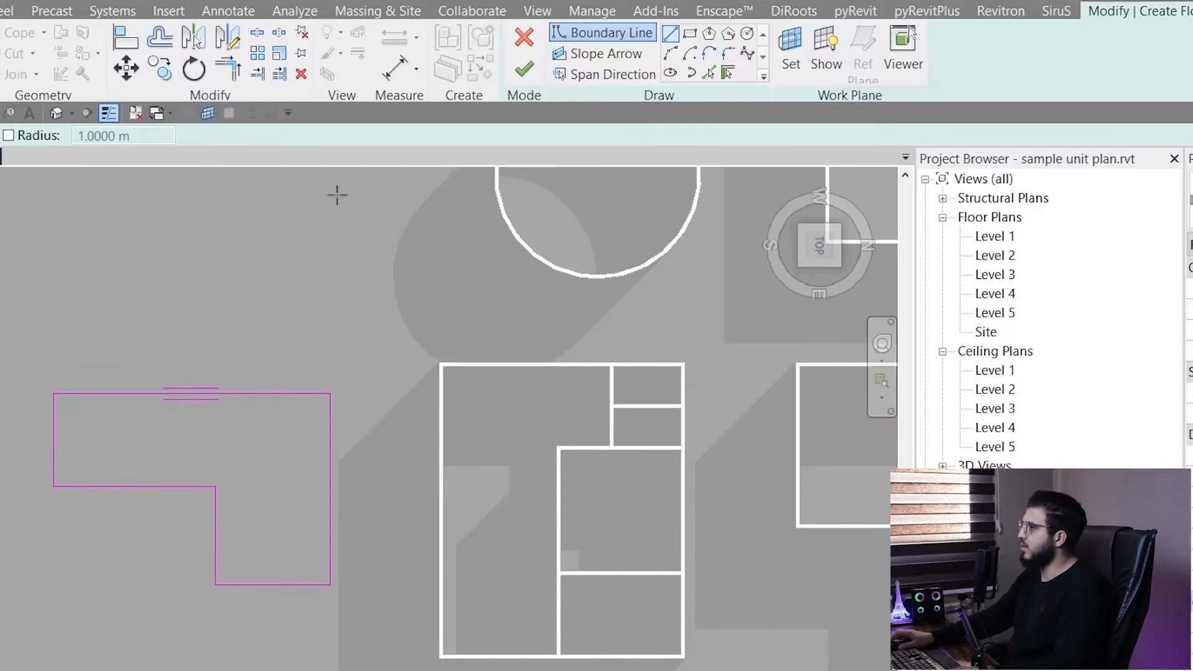
left_click(524, 70)
scroll(128, 498, "up", 3)
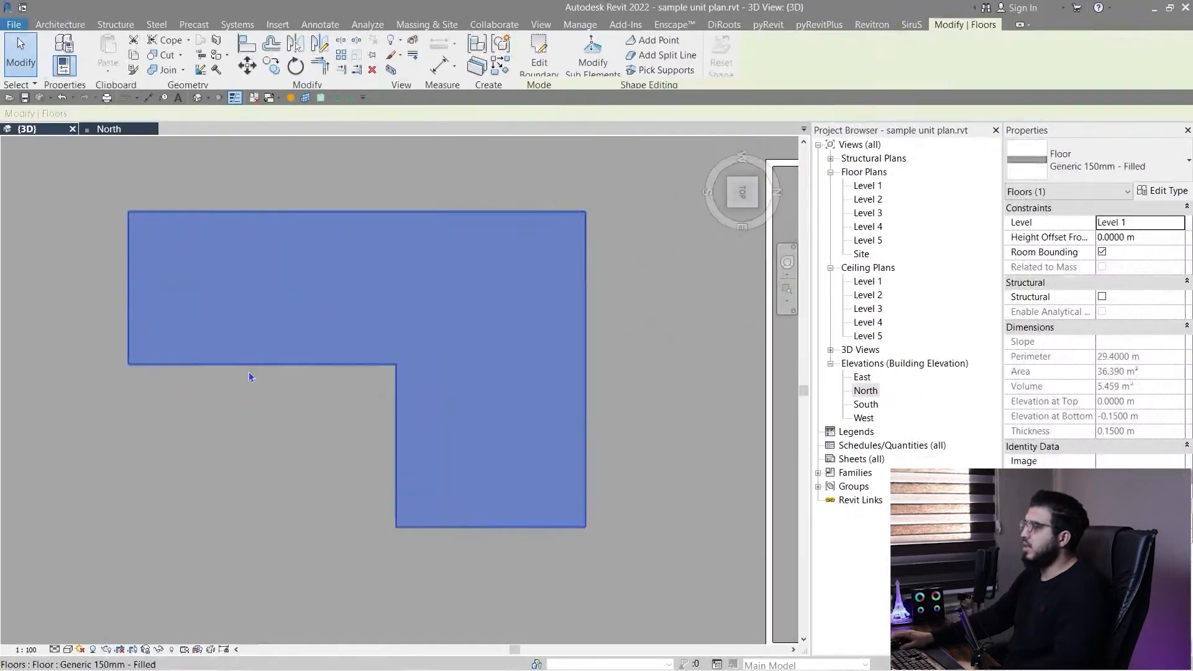
left_click(249, 377)
scroll(279, 501, "down", 3)
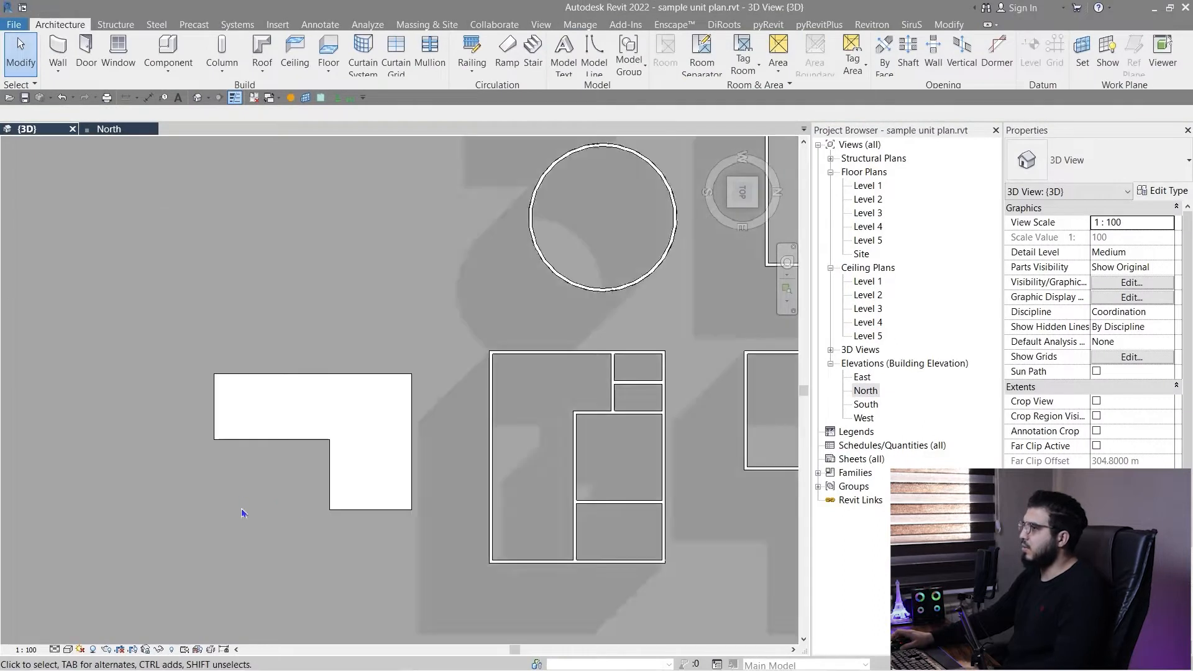
scroll(244, 514, "up", 3)
scroll(335, 480, "down", 3)
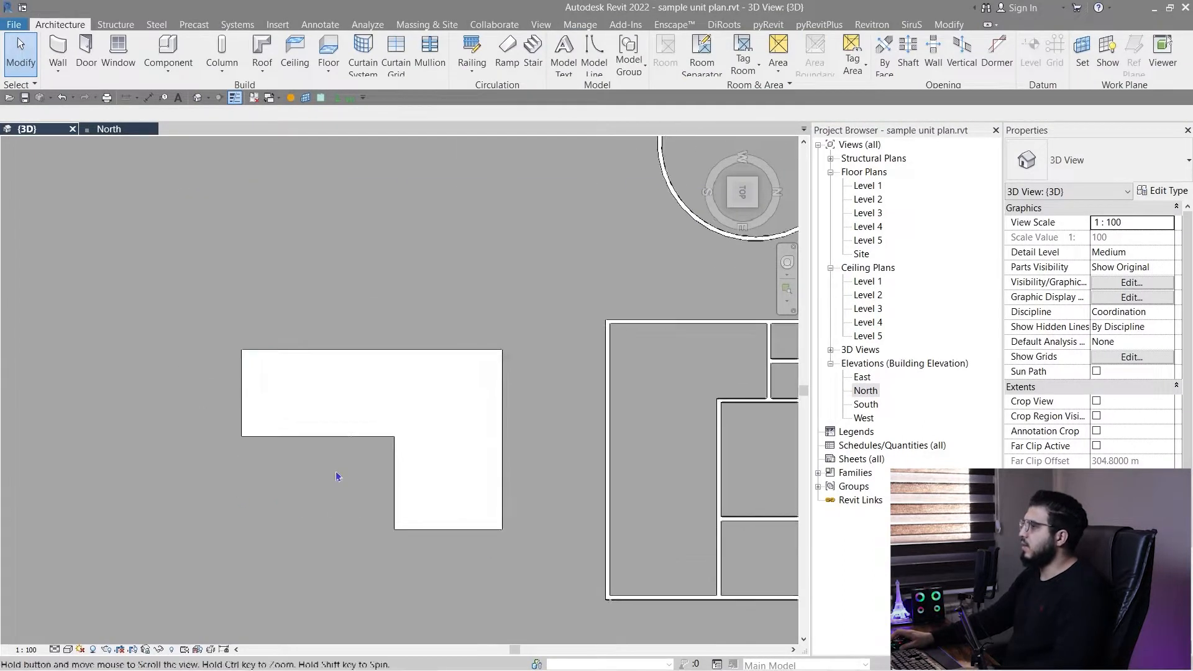
Step: Edit the L-shaped floor's boundary by moving its long upper edge inward to narrow the horizontal arm, and finish the sketch
left_click(349, 404)
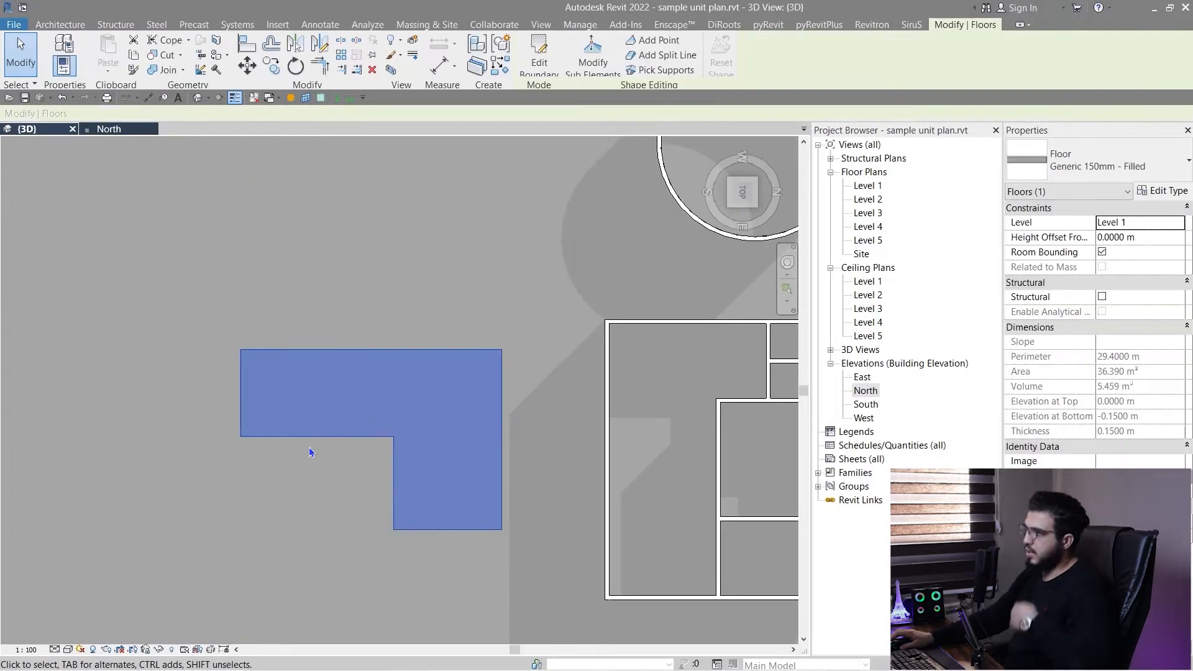
middle_click_drag(341, 505, 267, 564)
left_click(539, 59)
middle_click_drag(445, 434, 498, 362)
scroll(460, 396, "up", 2)
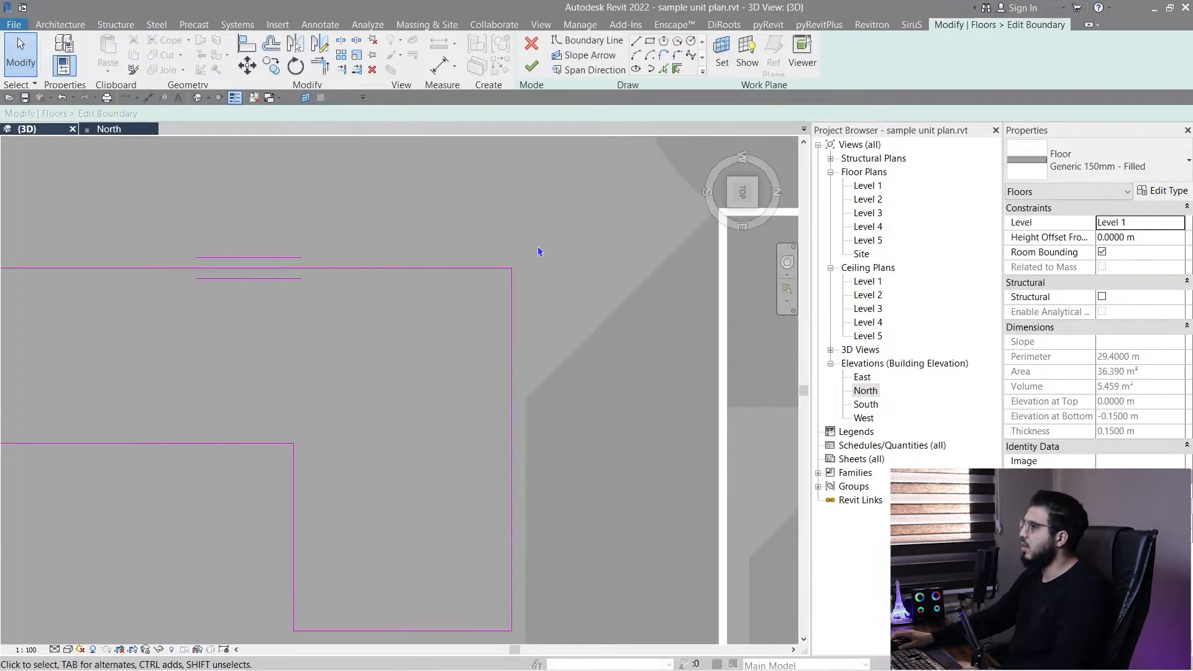
scroll(491, 288, "down", 2)
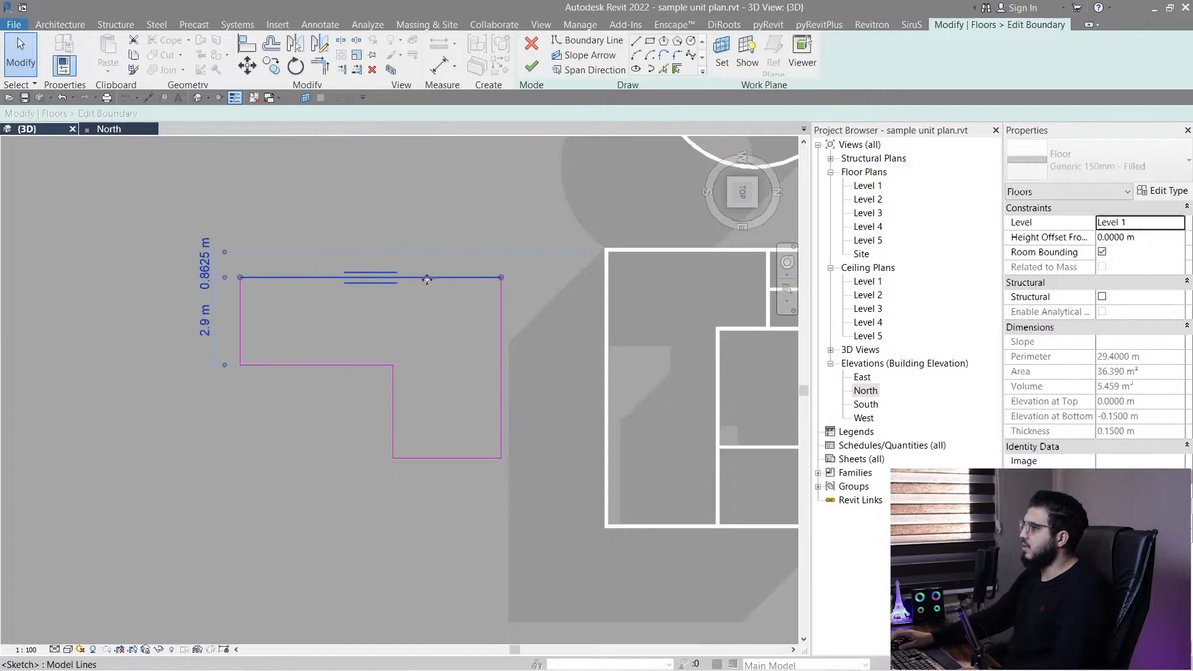
left_click_drag(427, 279, 449, 320)
left_click(317, 334)
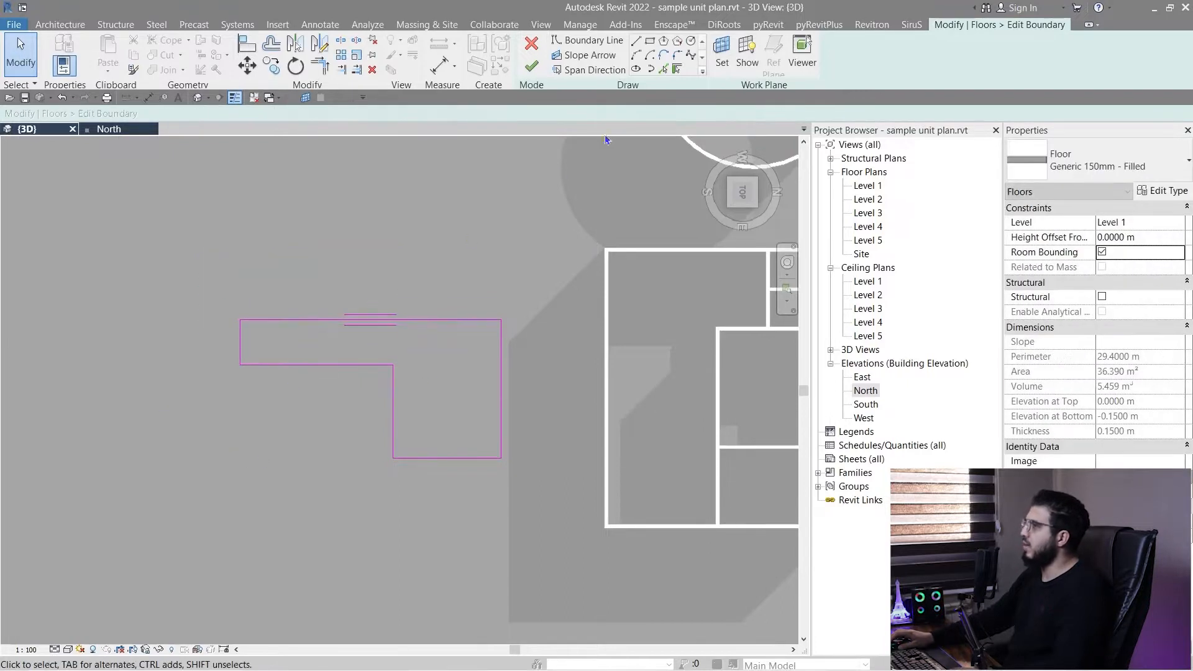
left_click(530, 68)
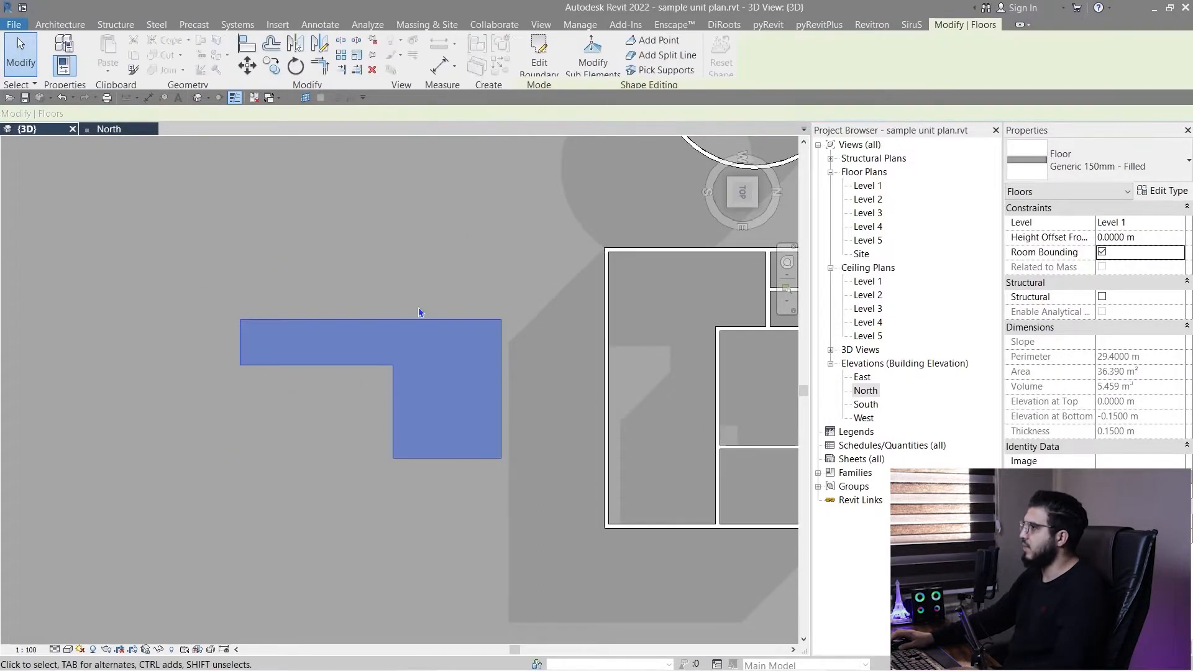
key("Escape")
scroll(429, 413, "down", 2)
middle_click_drag(503, 472, 456, 468)
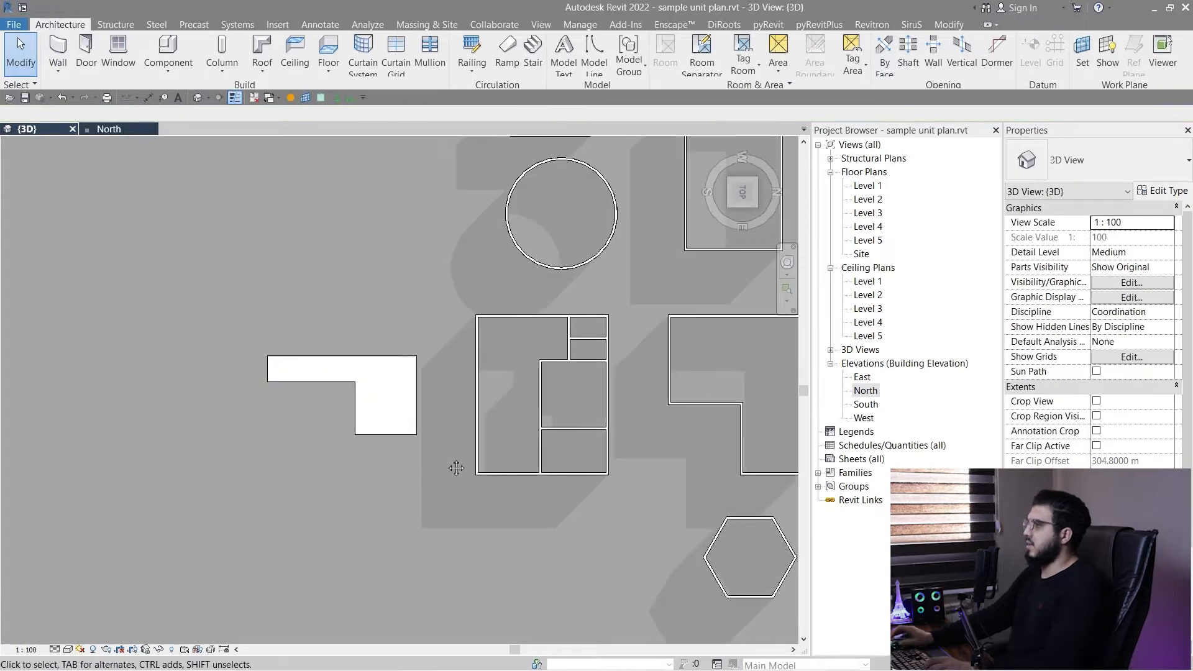
middle_click_drag(317, 250, 198, 252)
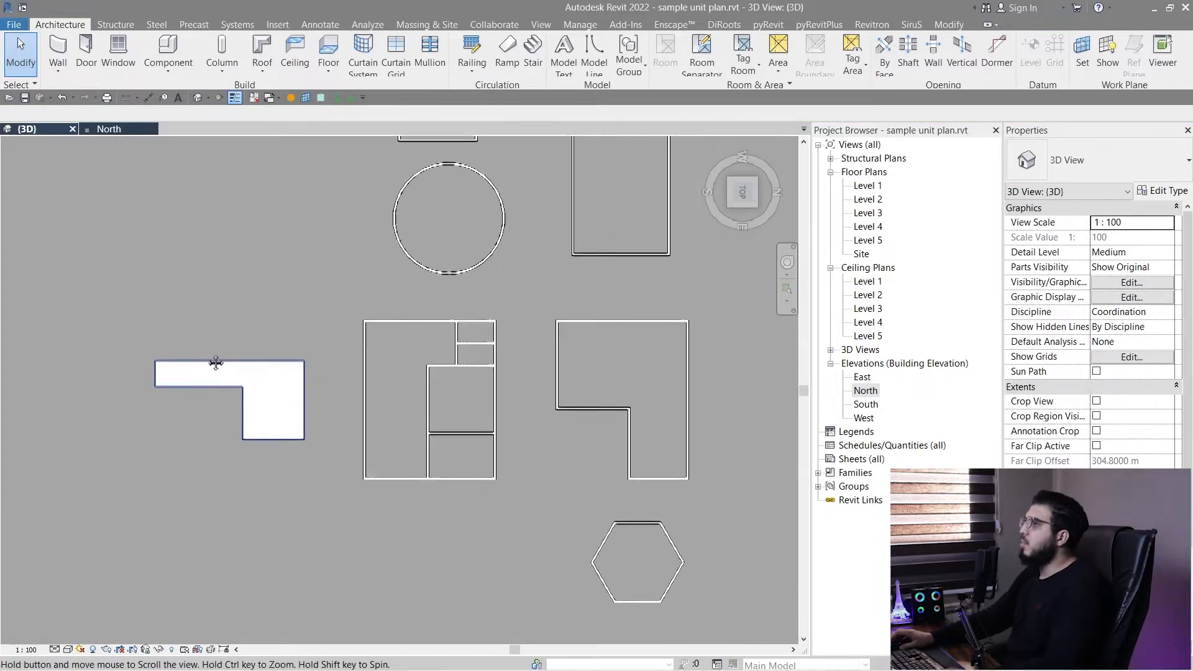
middle_click_drag(302, 418, 305, 431)
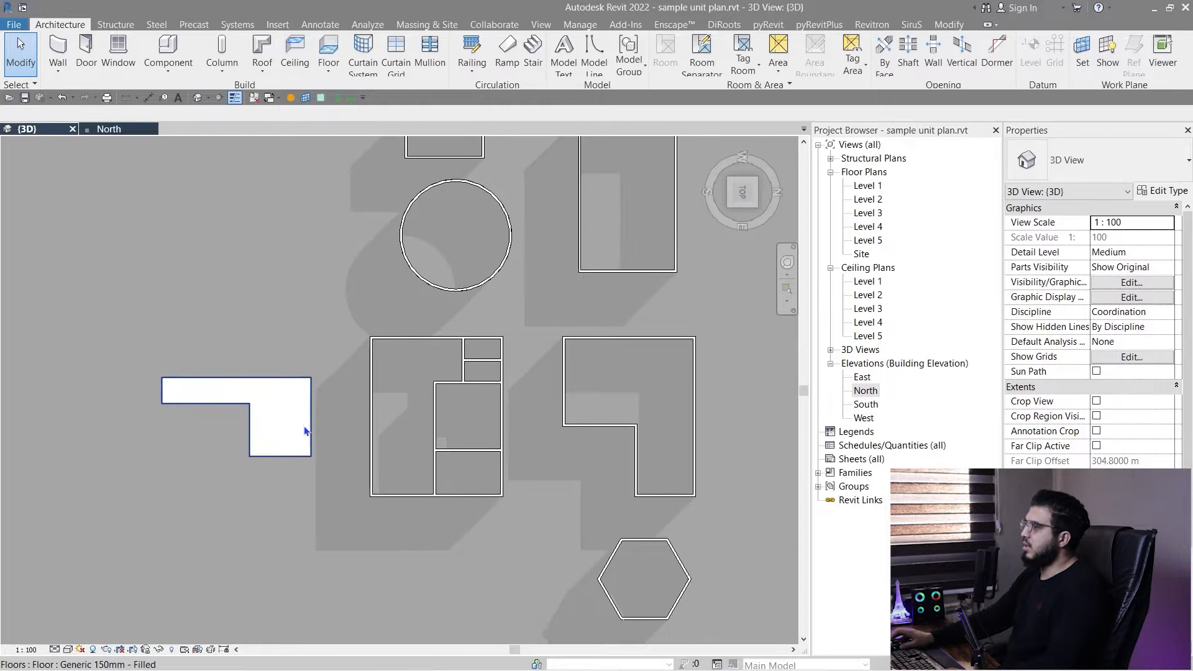
middle_click_drag(242, 369, 140, 274)
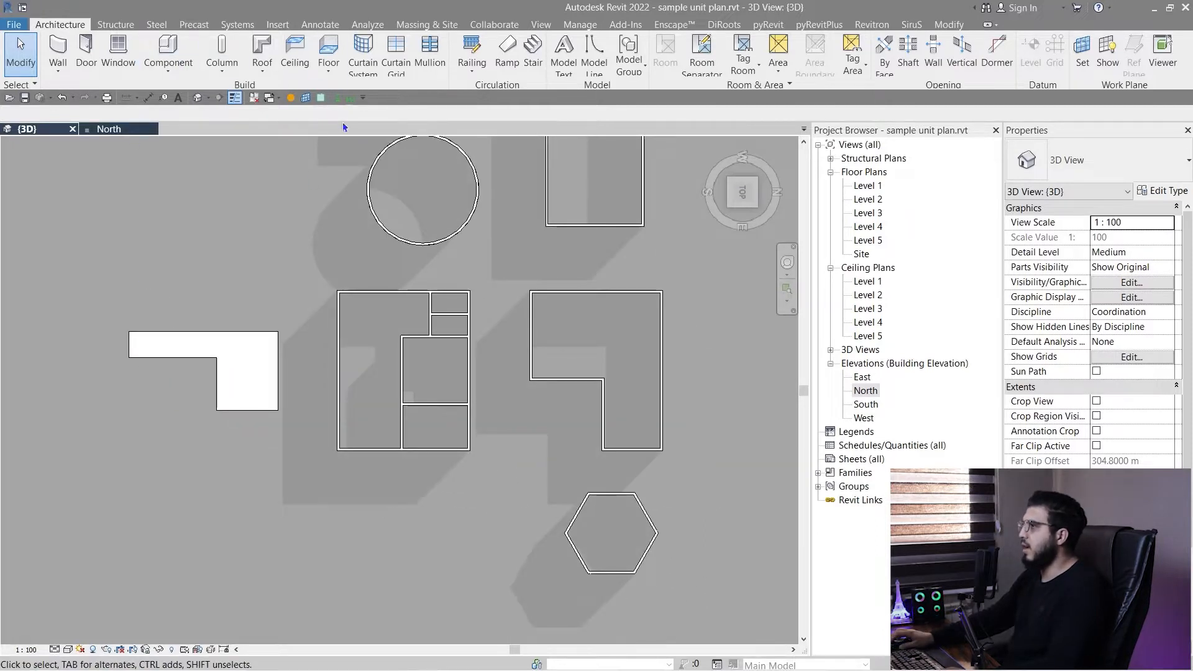
Step: Start another floor with Pick Lines and pick the inner faces of the partitioned unit's upper and left exterior walls
left_click(326, 44)
scroll(303, 451, "up", 2)
scroll(303, 451, "down", 2)
middle_click_drag(362, 408, 366, 479)
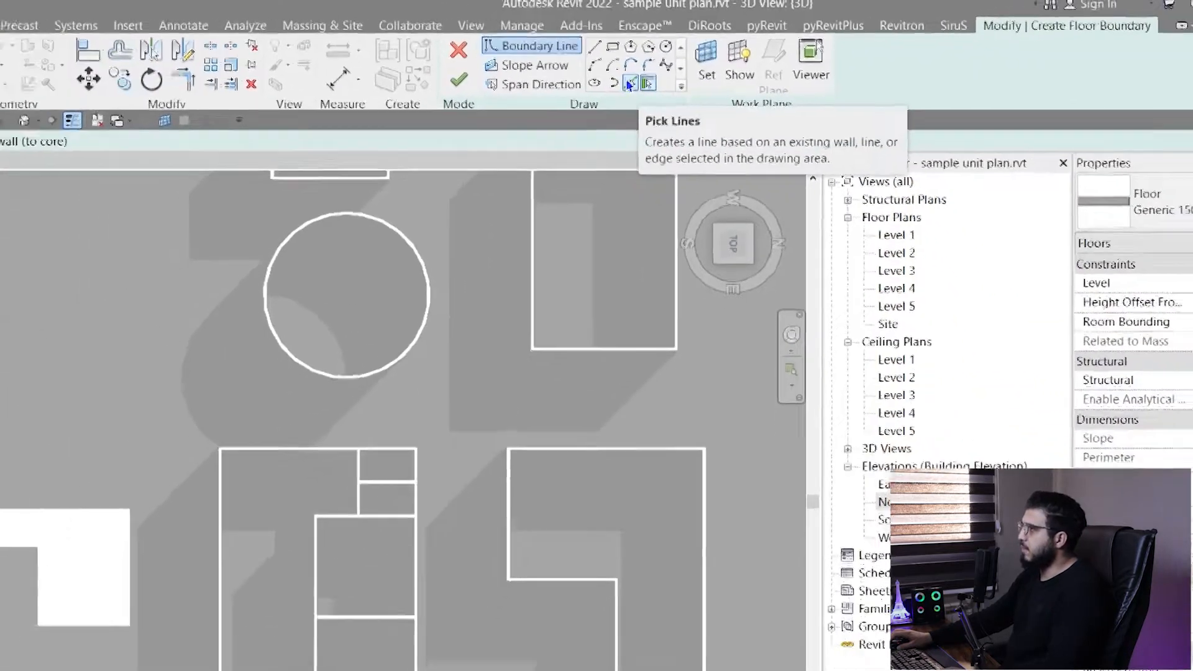
left_click(565, 111)
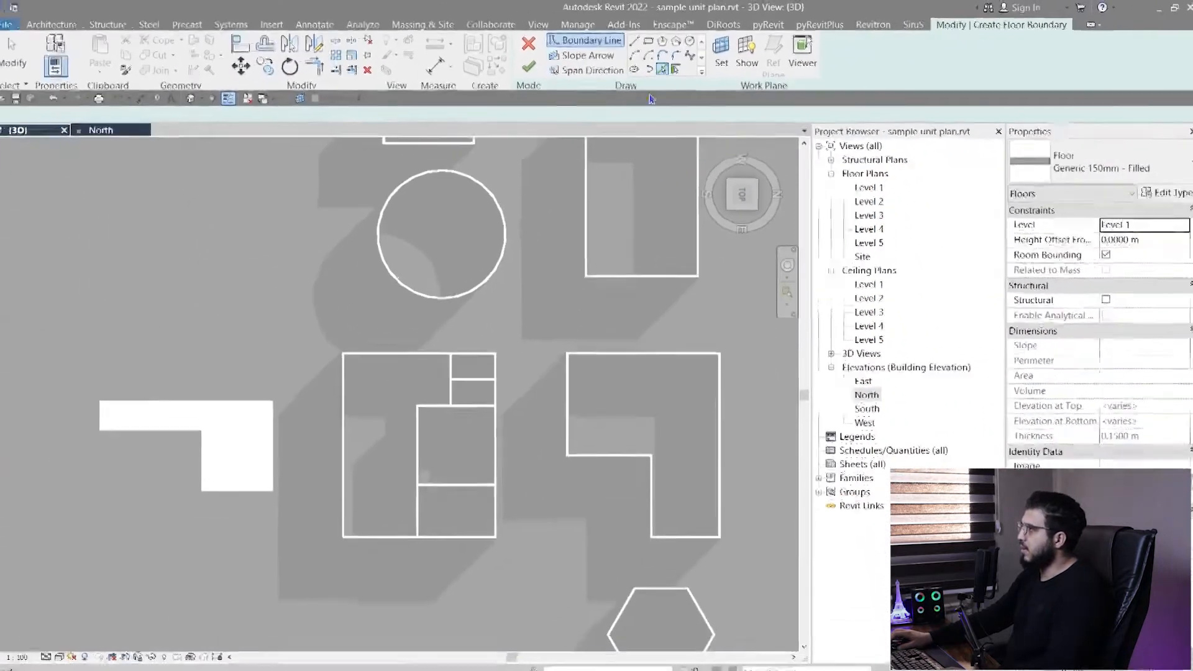
scroll(373, 357, "up", 8)
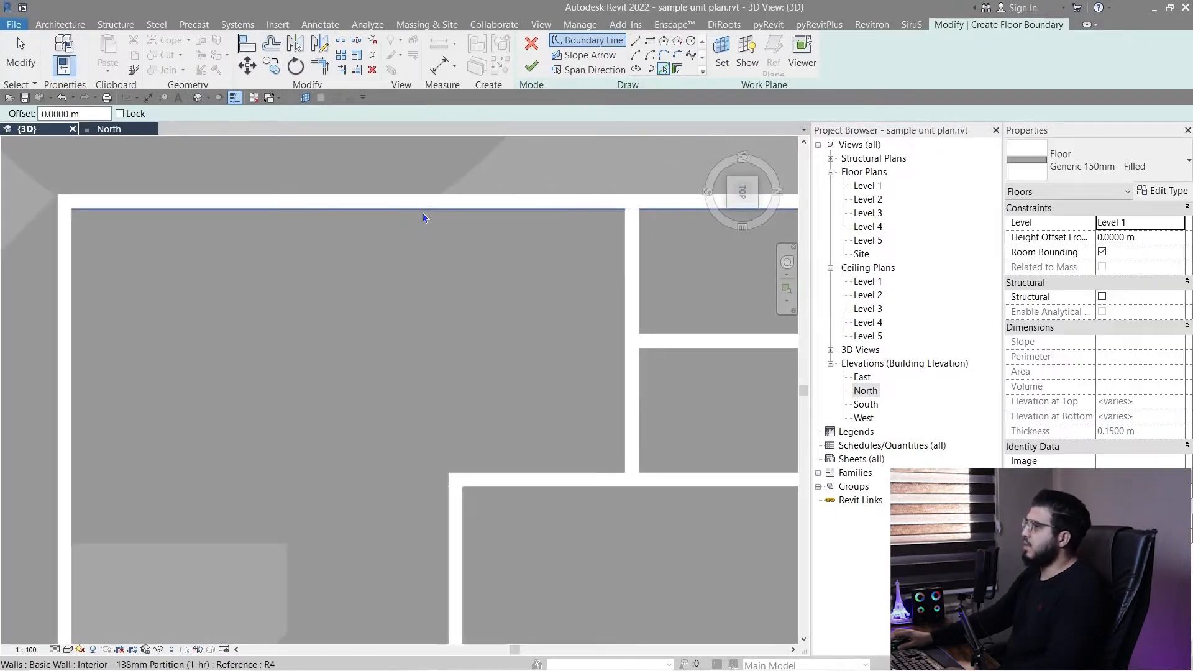
left_click(423, 213)
scroll(247, 312, "down", 3)
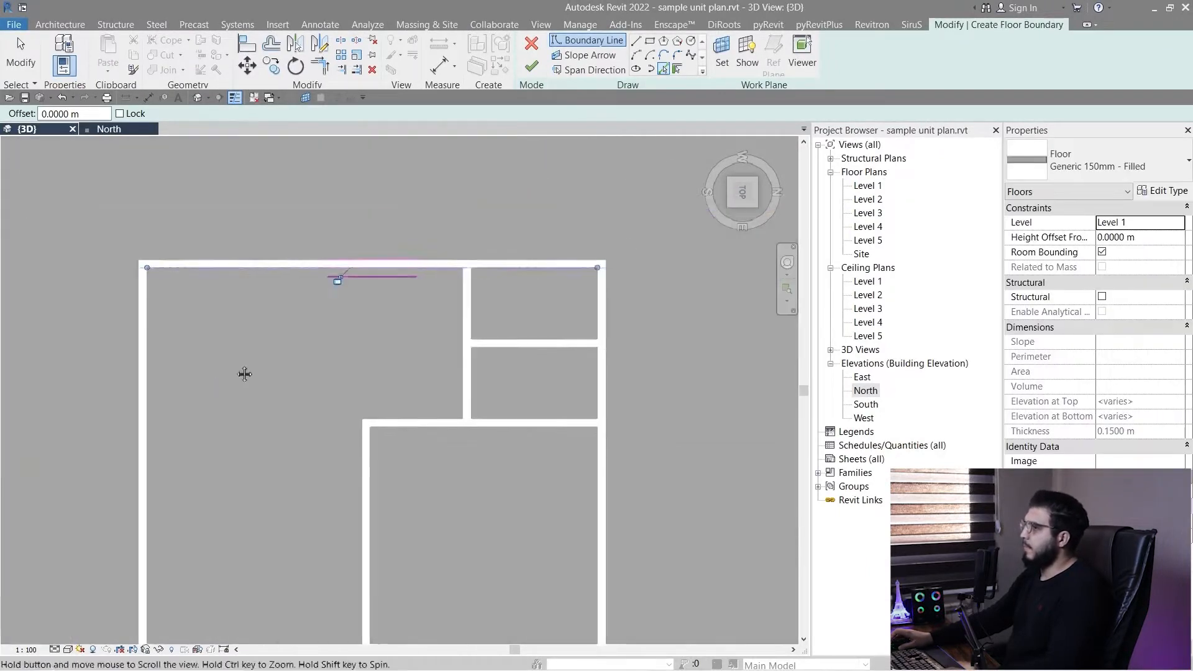
left_click(234, 302)
Step: Pick the inner faces of the partitioned unit's lower and right exterior walls to close the boundary, and finish the floor
scroll(291, 420, "down", 5)
middle_click_drag(348, 637, 311, 478)
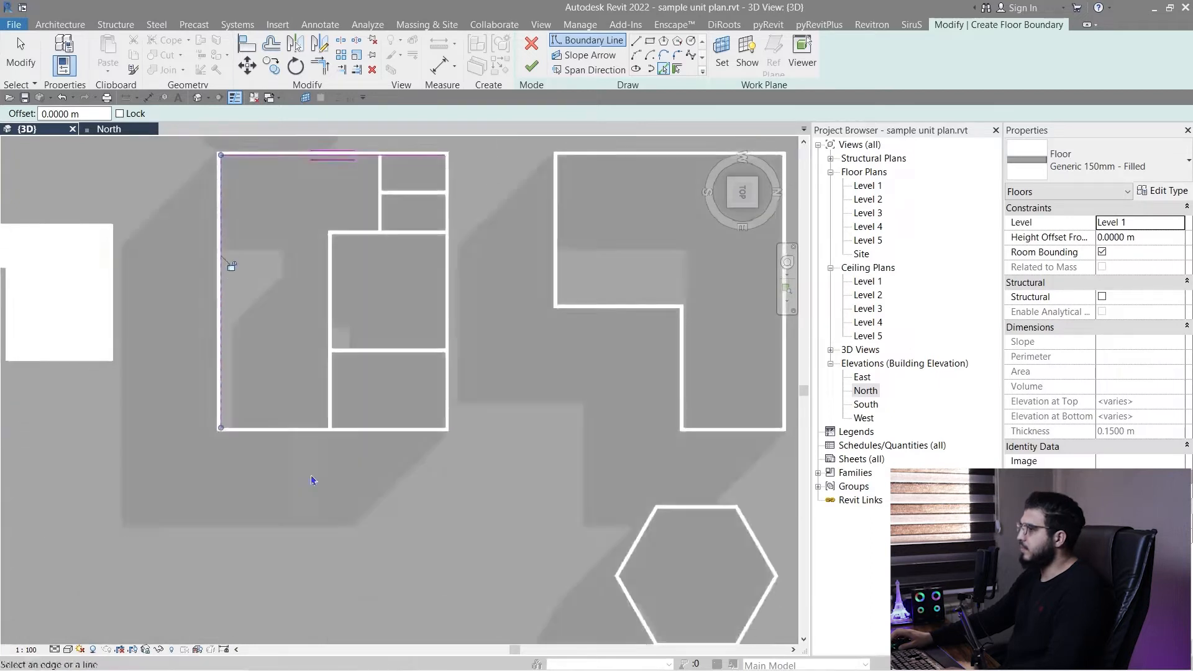
scroll(311, 476, "up", 6)
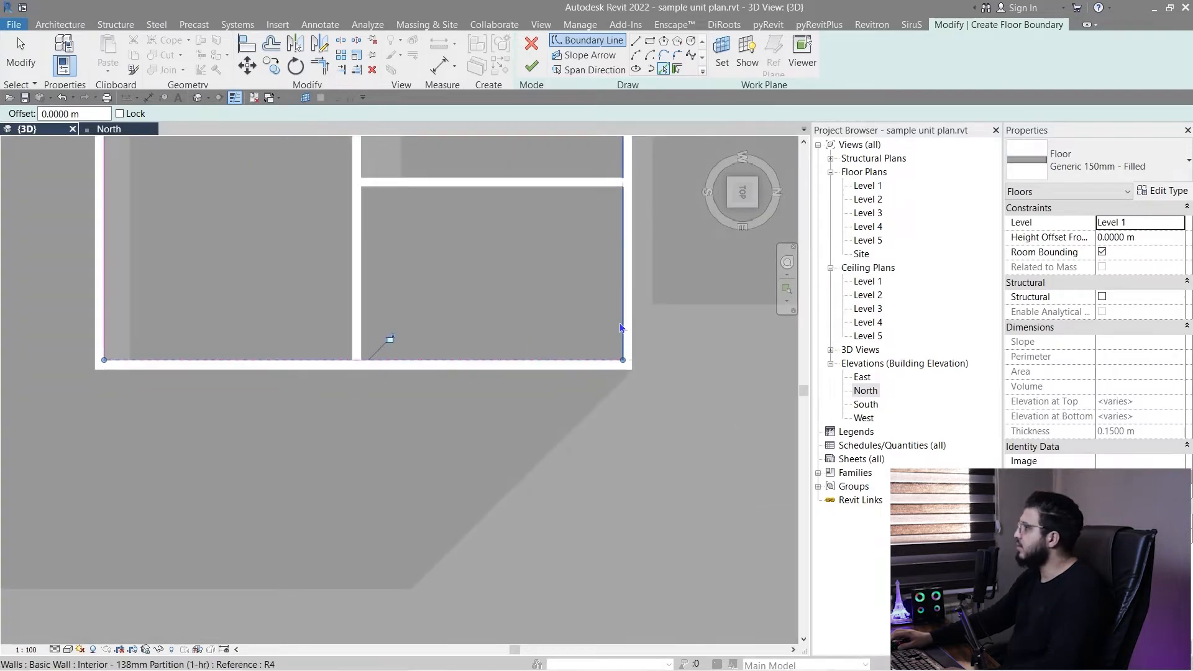
scroll(615, 360, "down", 5)
scroll(546, 406, "up", 3)
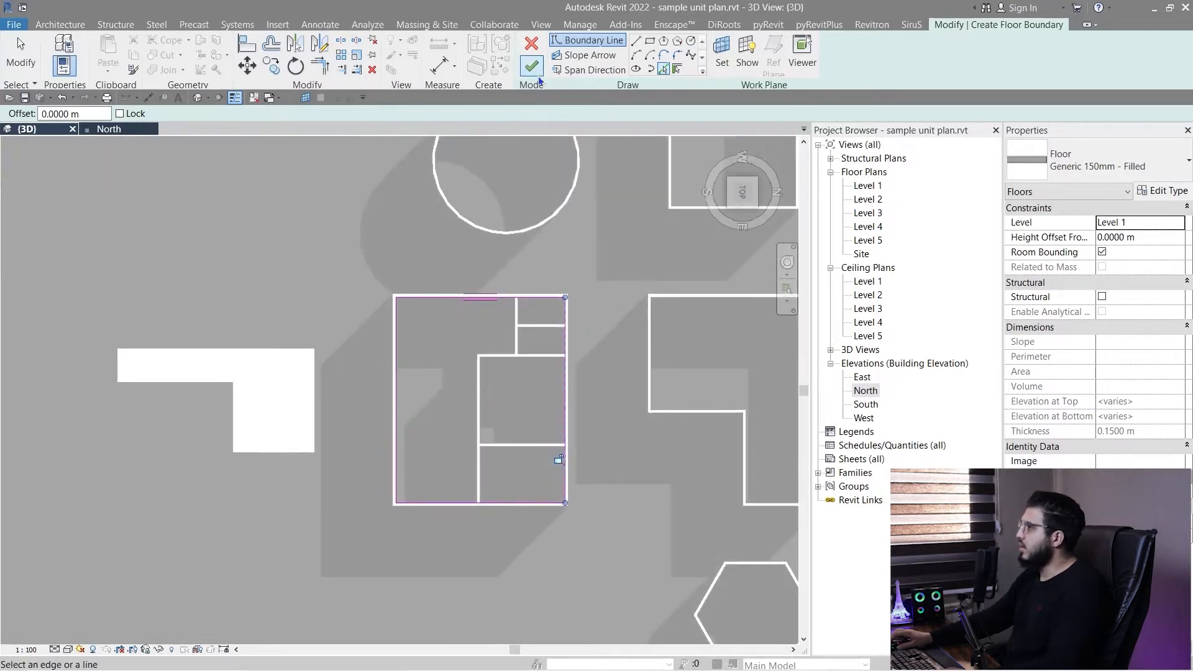
left_click(534, 68)
Step: Examine the partitioned unit's new floor from below
scroll(543, 572, "up", 5)
middle_click_drag(533, 565, 506, 251, "shift")
scroll(528, 279, "down", 3)
left_click(506, 252)
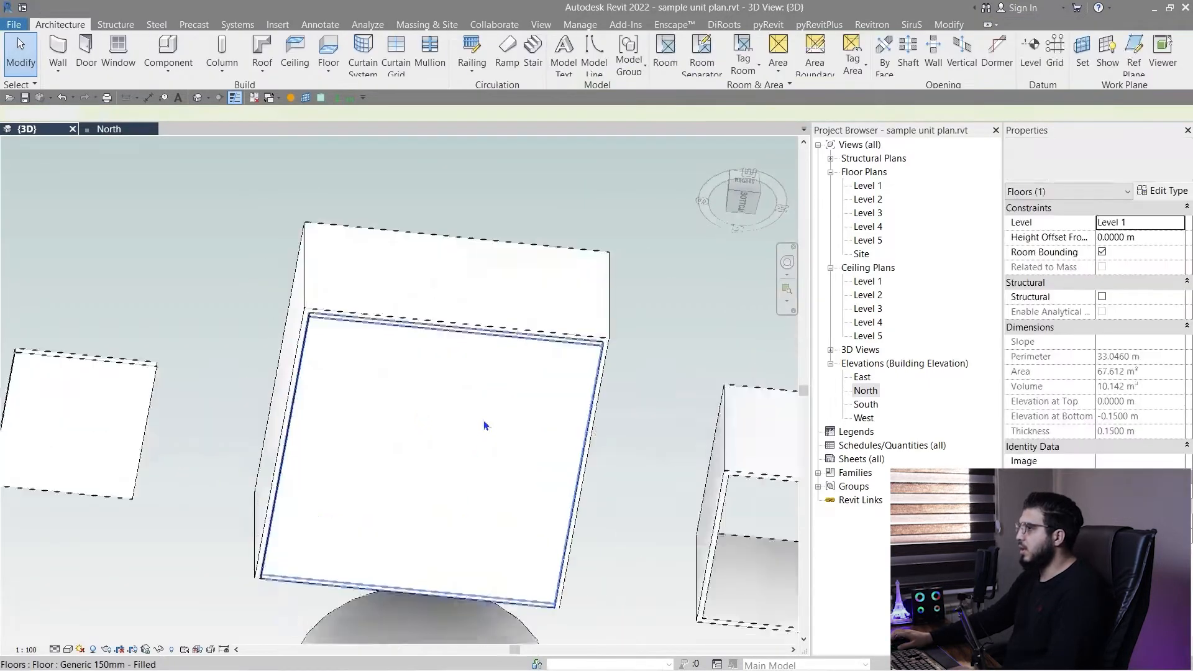
Step: Reopen the boundary sketch of the partitioned unit's floor in the top view
double_click(520, 422)
middle_click_drag(522, 431, 485, 427, "shift")
left_click(744, 197)
middle_click_drag(408, 274, 317, 398)
scroll(426, 348, "up", 6)
middle_click_drag(459, 477, 601, 357)
scroll(278, 322, "up", 3)
left_click(480, 316)
scroll(498, 345, "down", 2)
left_click(530, 445)
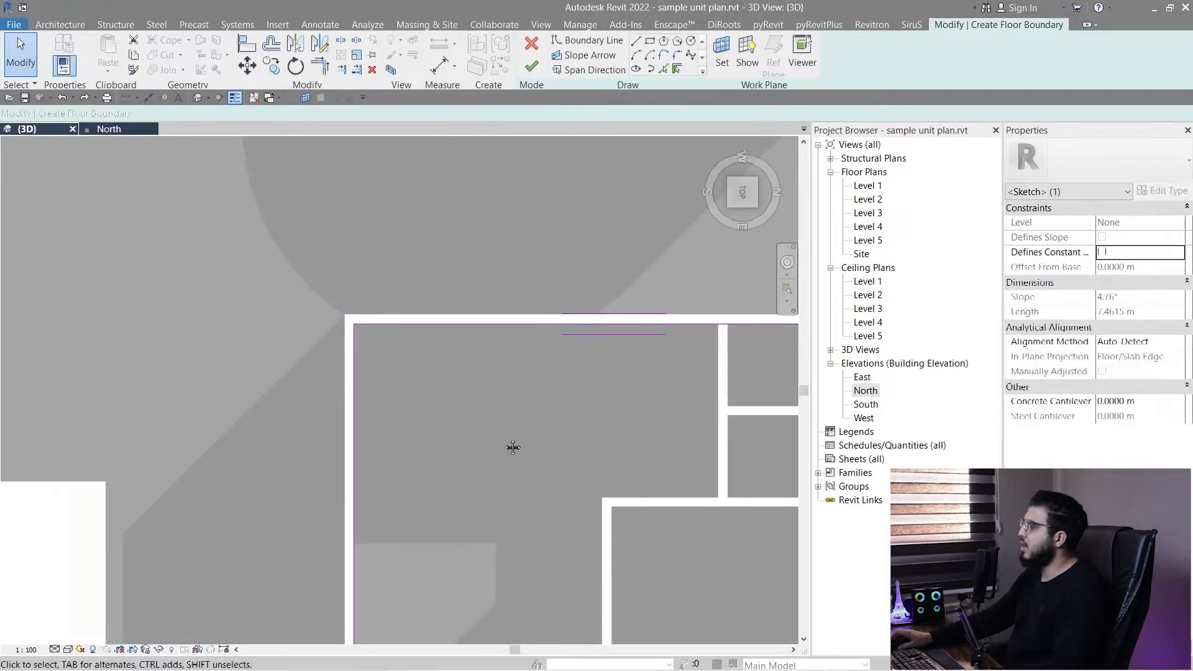
Step: Offset the upper and left floor boundary lines outward by 0.15 m as a numerical offset, without keeping copies
middle_click_drag(512, 288, 445, 269)
middle_click_drag(392, 314, 422, 360)
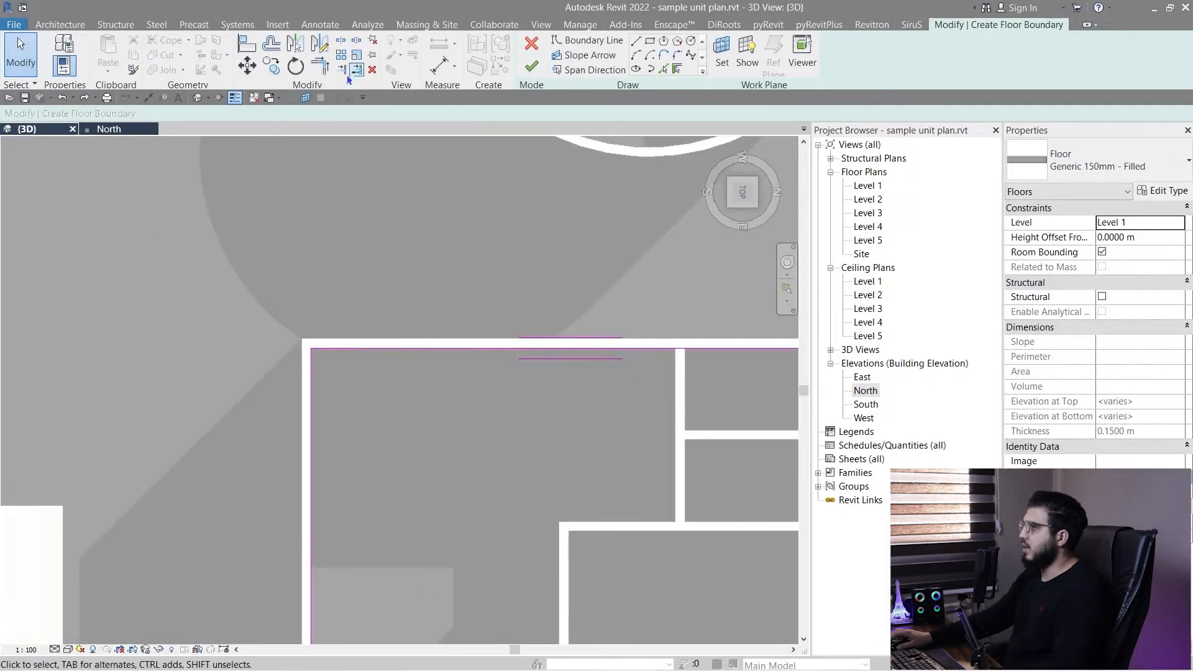
left_click(271, 44)
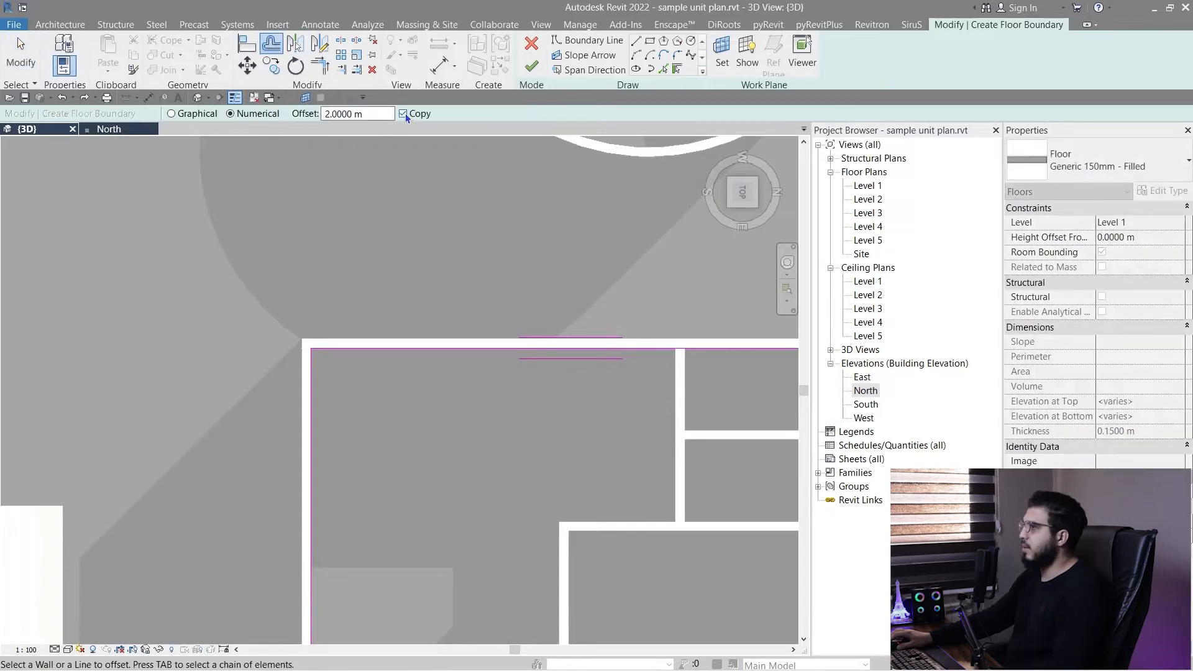
type("0.2")
key("Return")
scroll(366, 339, "up", 4)
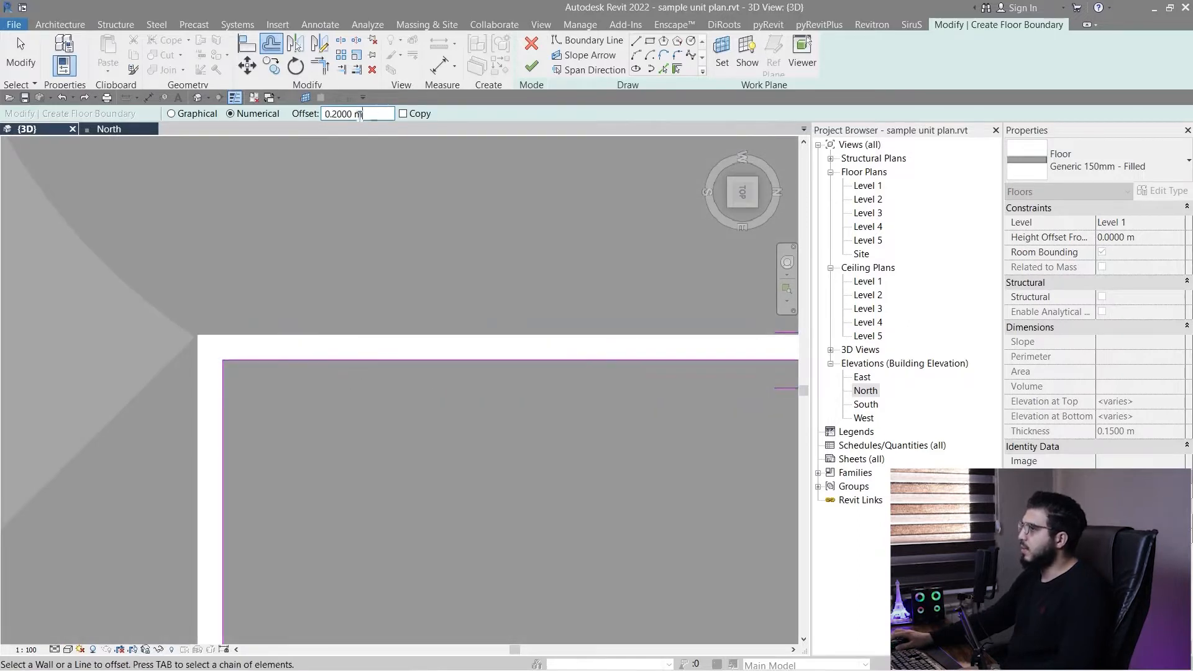
type("0.15")
key("Return")
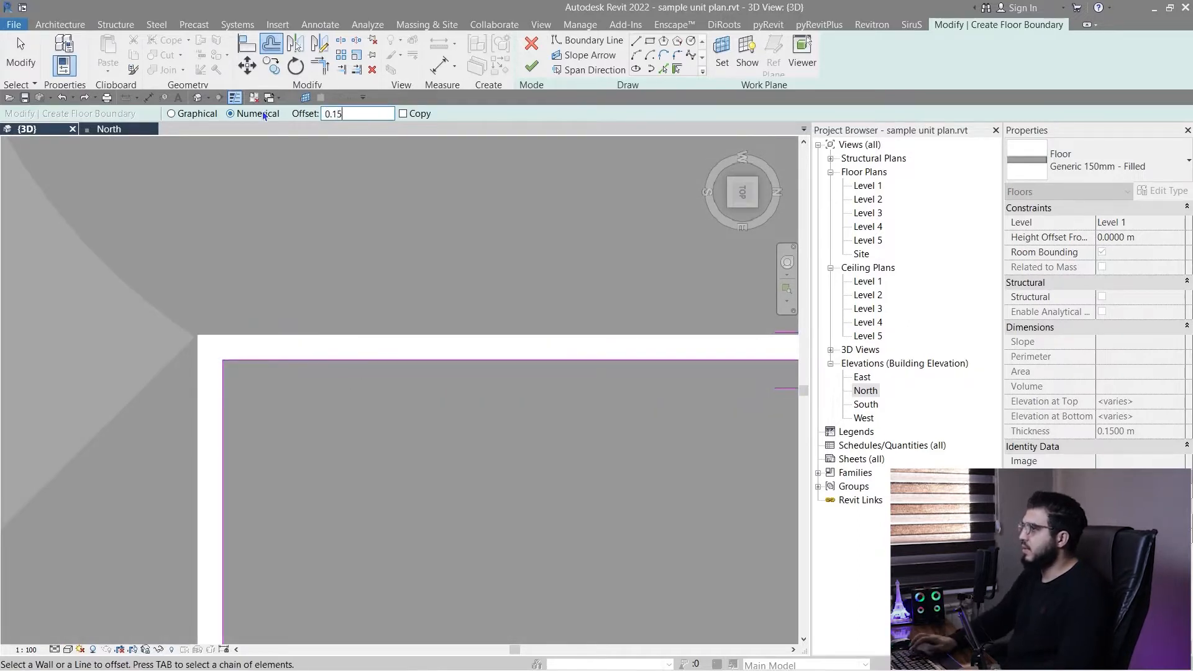
left_click(325, 358)
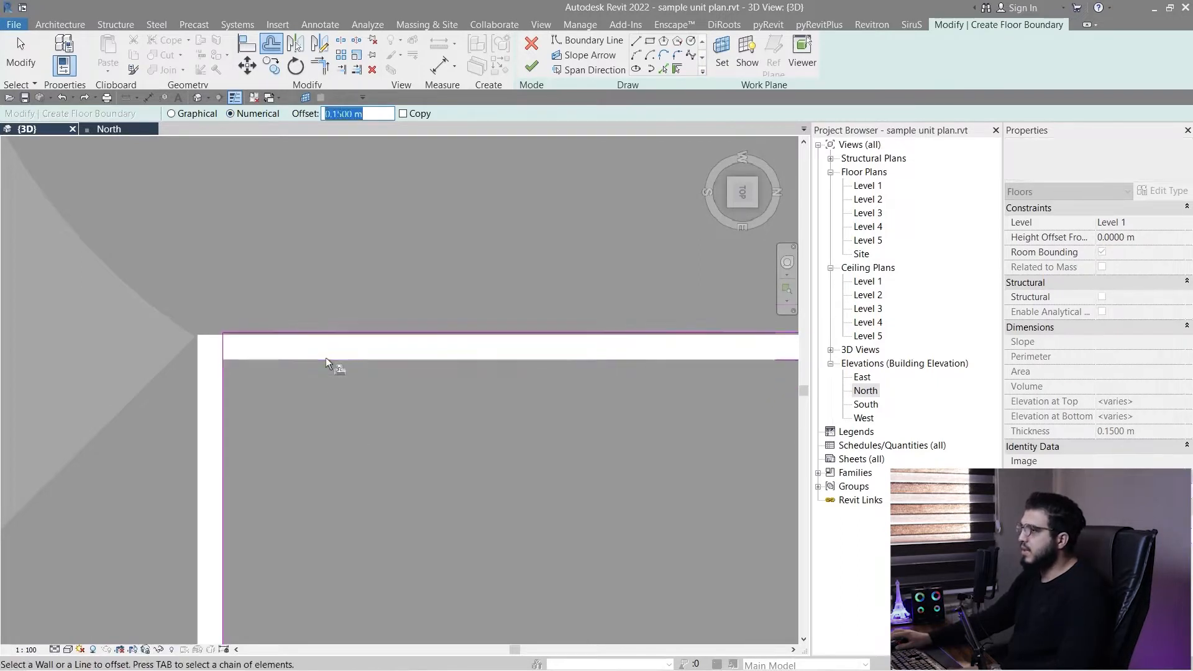
left_click(219, 372)
Step: Offset the right and lower boundary lines outward by 0.15 m and finish the partitioned unit's floor sketch
scroll(229, 385, "down", 5)
scroll(314, 320, "up", 4)
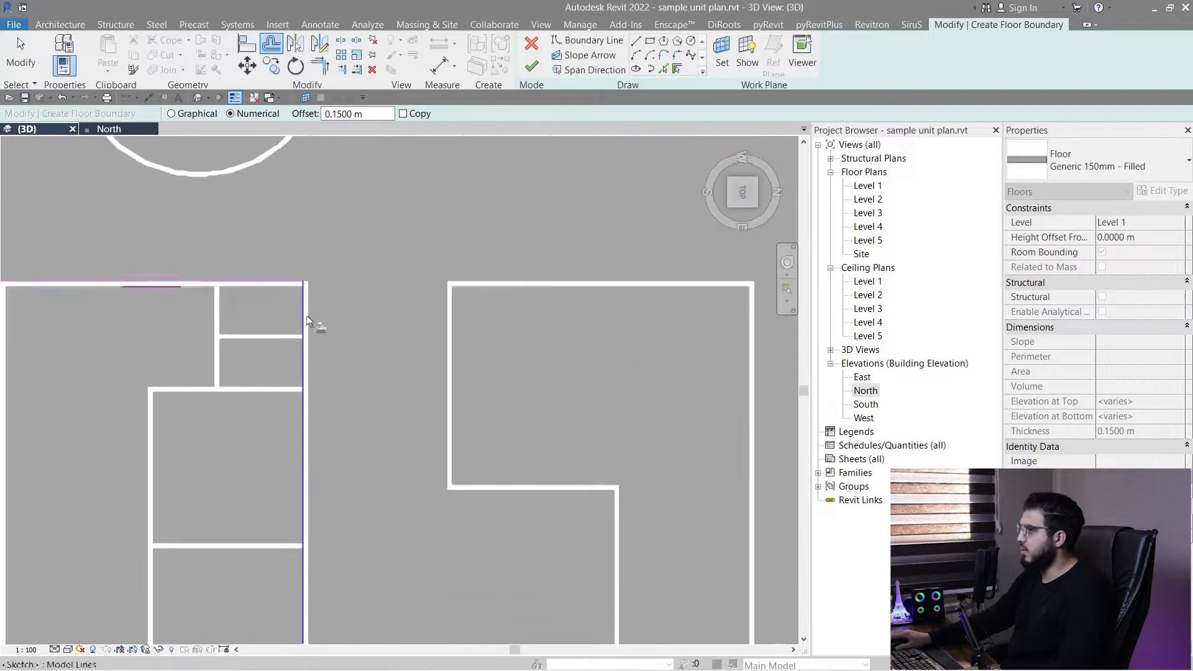
left_click(302, 321)
scroll(240, 494, "down", 5)
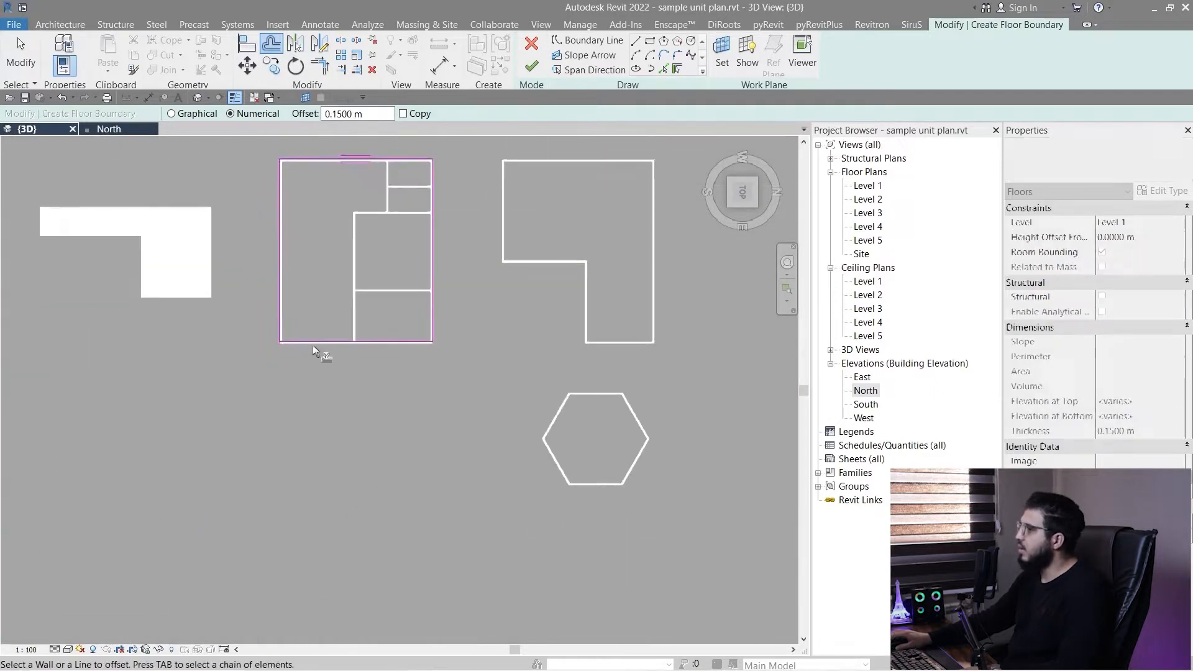
scroll(298, 351, "up", 5)
left_click(285, 334)
scroll(308, 355, "down", 5)
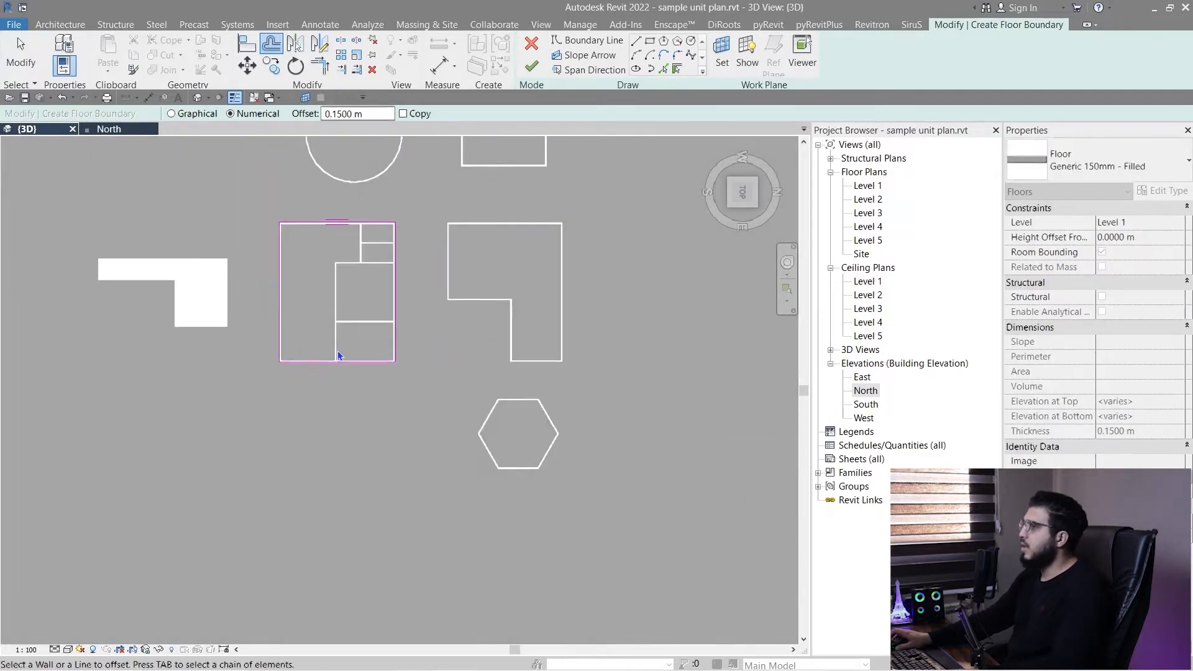
key("Escape")
left_click(531, 66)
key("Escape")
scroll(349, 223, "up", 3)
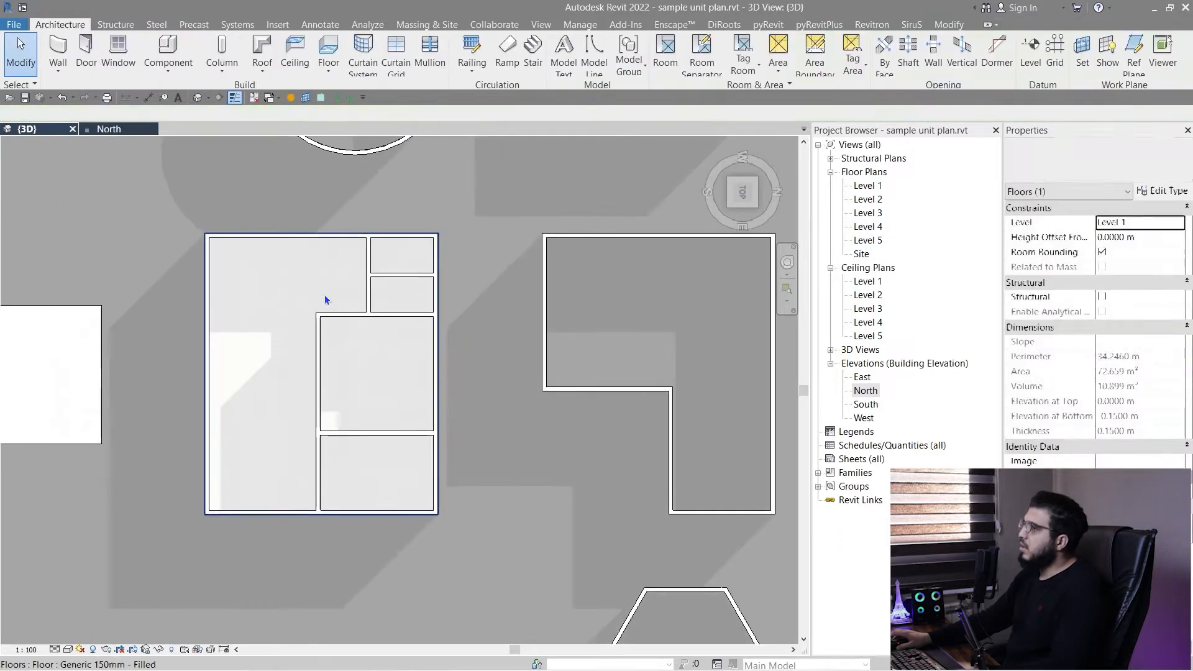
Step: Delete the partitioned unit's floor
scroll(299, 262, "up", 2)
left_click(289, 292)
scroll(289, 298, "down", 2)
key("Escape")
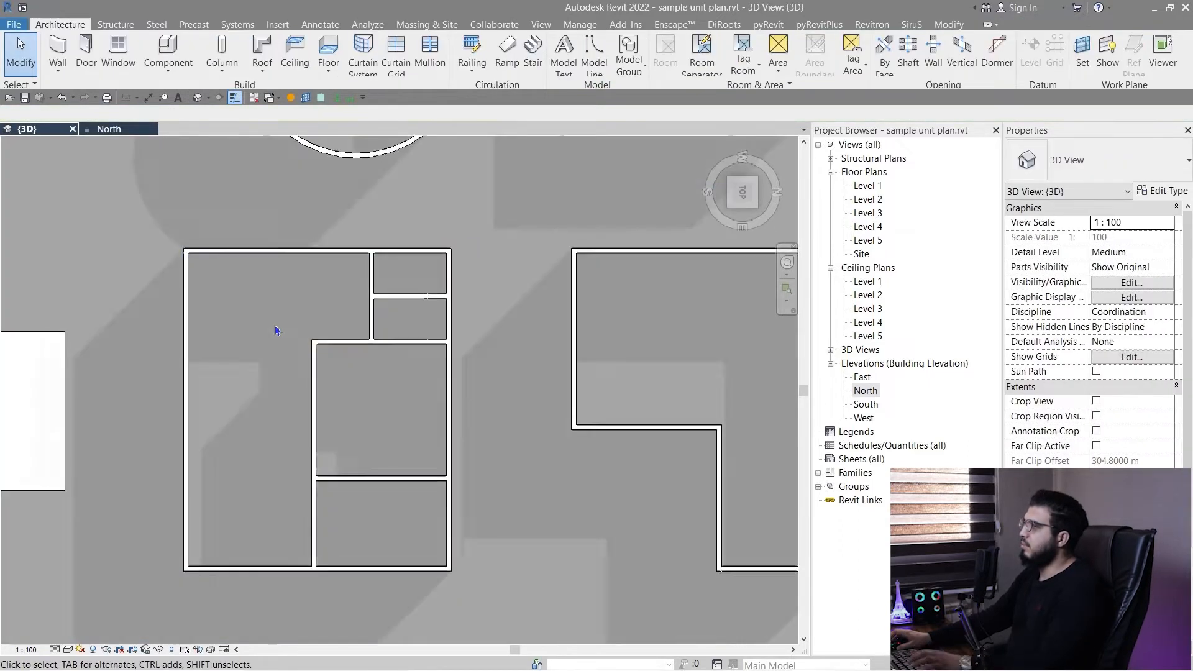
scroll(335, 338, "down", 3)
middle_click_drag(381, 348, 290, 432)
scroll(128, 391, "up", 7)
middle_click_drag(243, 378, 385, 299)
scroll(639, 489, "up", 1)
scroll(639, 490, "down", 1)
middle_click_drag(478, 366, 392, 394)
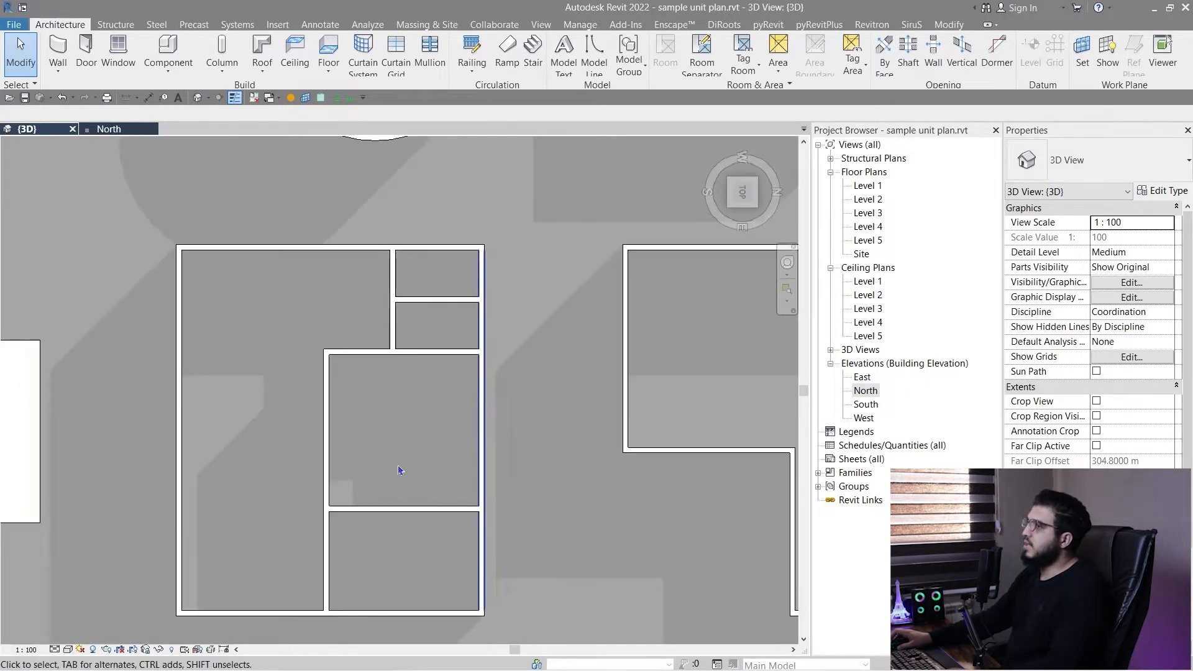
middle_click_drag(519, 497, 460, 467)
Step: Start a new floor with Pick Walls, turn off extending into the wall core, and pick the partitioned unit's whole exterior wall chain
left_click(329, 50)
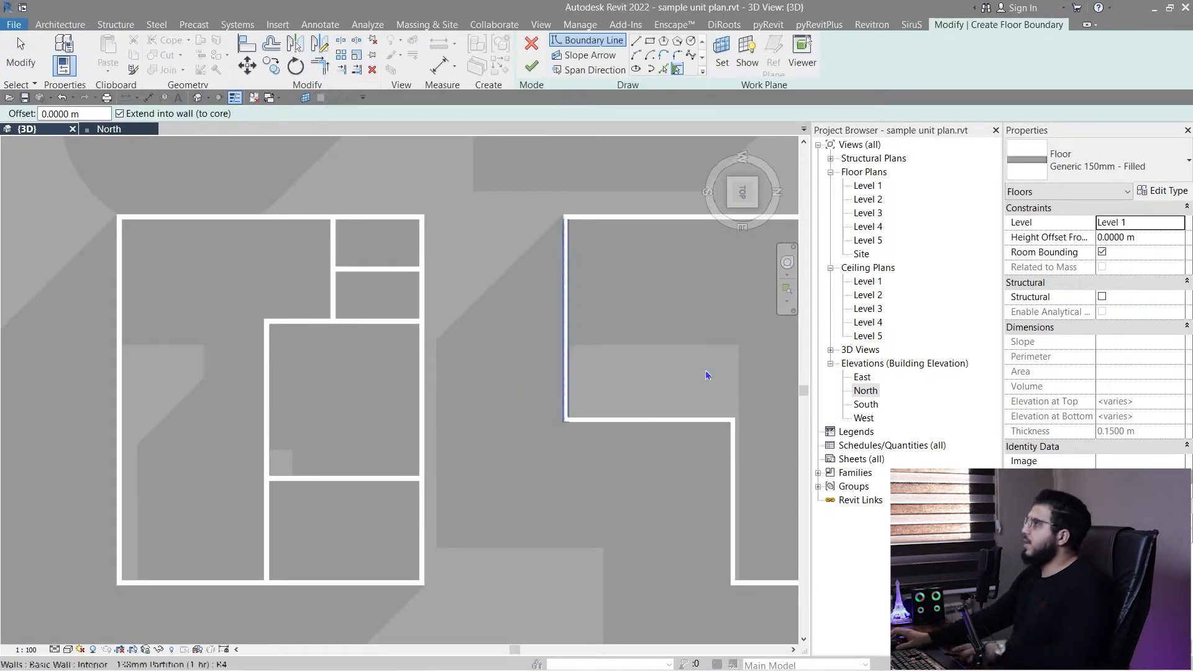
scroll(398, 268, "down", 2)
middle_click_drag(440, 278, 544, 341)
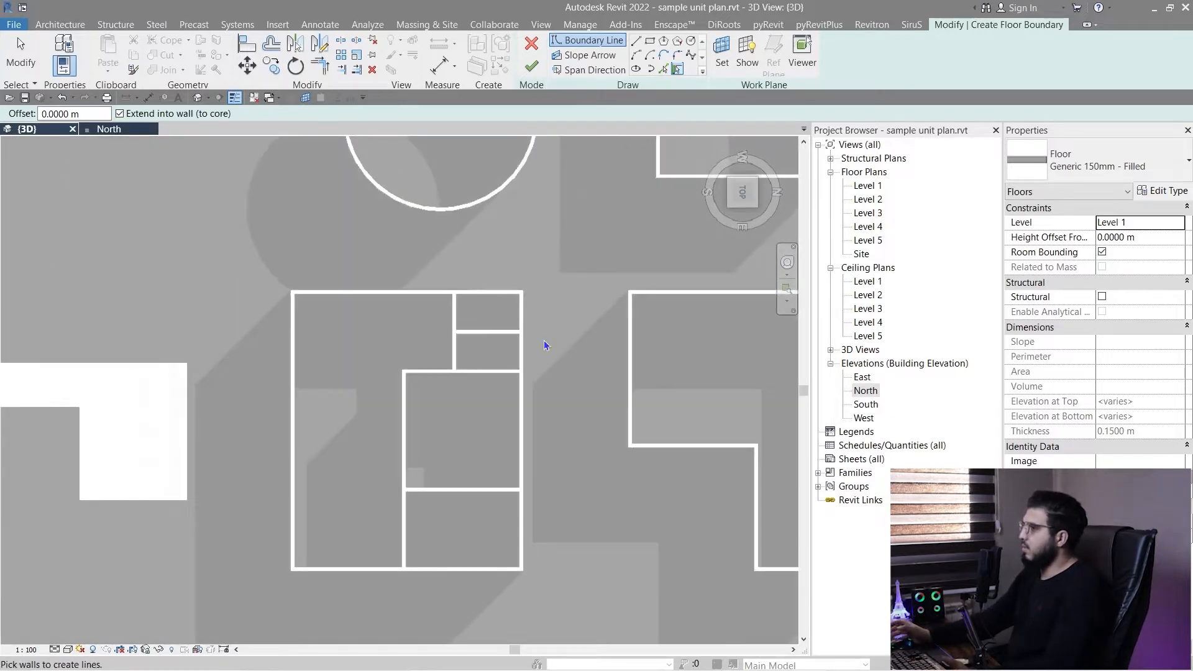
scroll(308, 366, "up", 2)
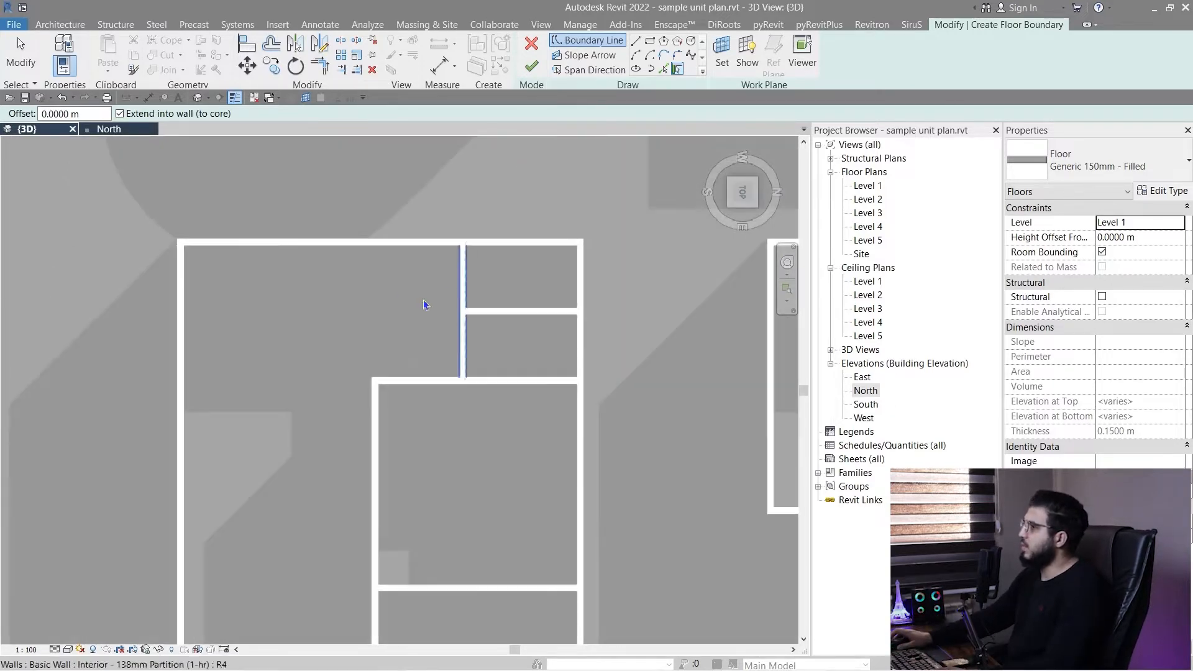
middle_click_drag(439, 337, 317, 225)
scroll(64, 343, "down", 2)
middle_click_drag(141, 335, 192, 295)
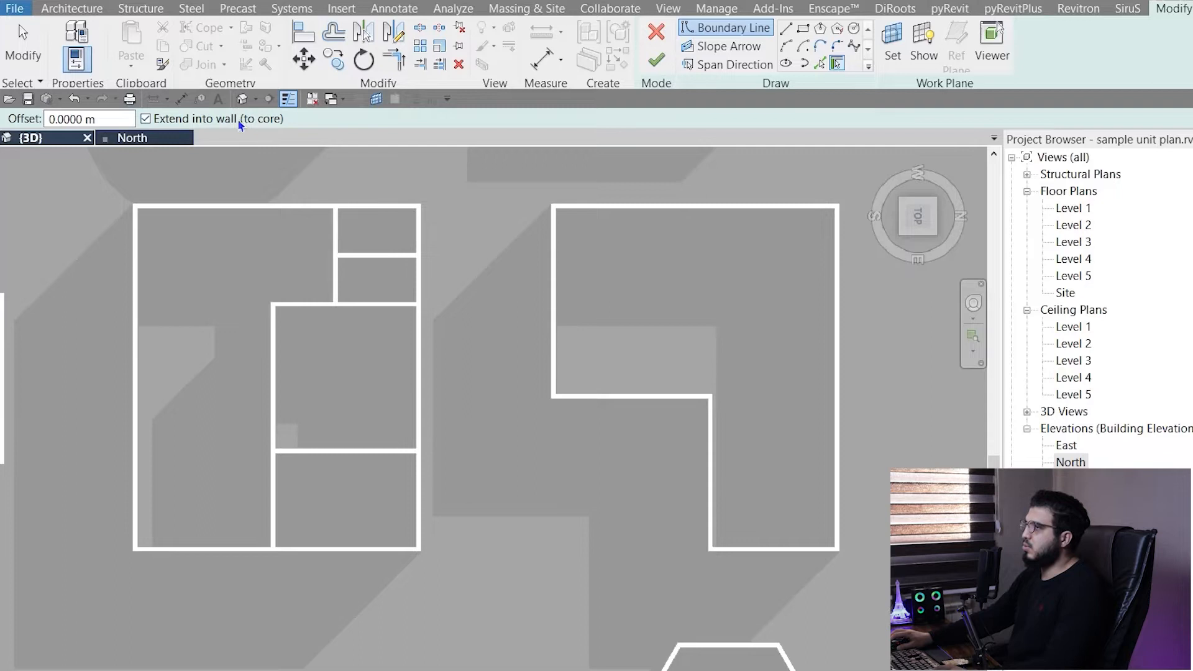
middle_click_drag(190, 264, 325, 319)
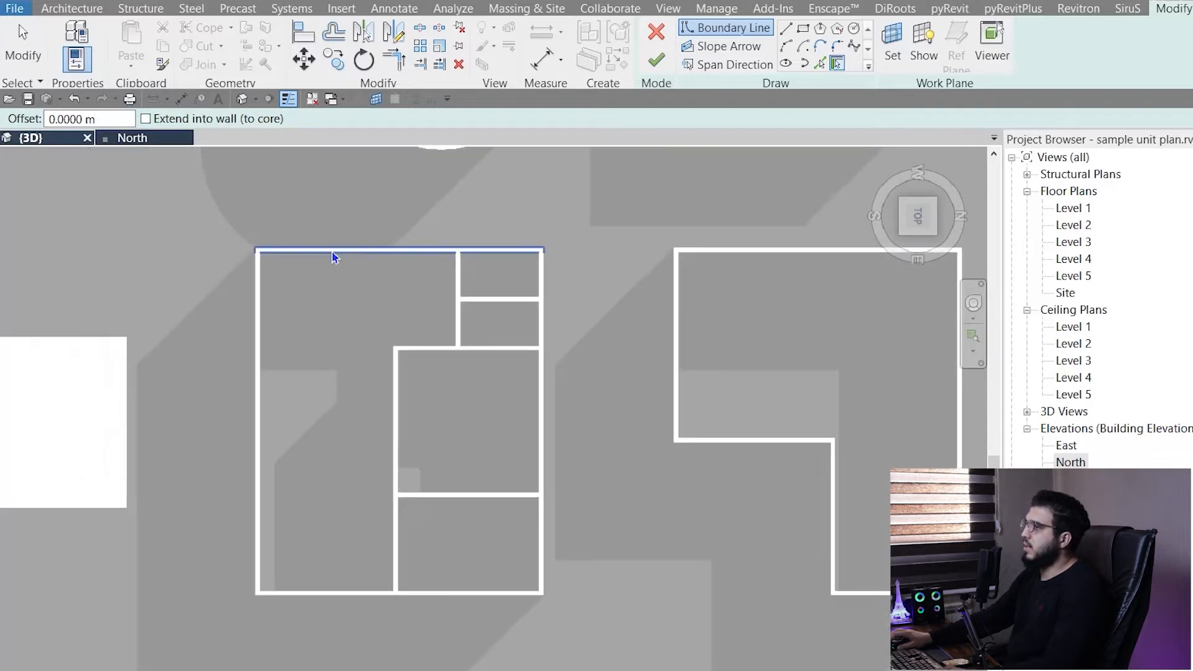
key("Tab")
key("Tab")
key("Tab")
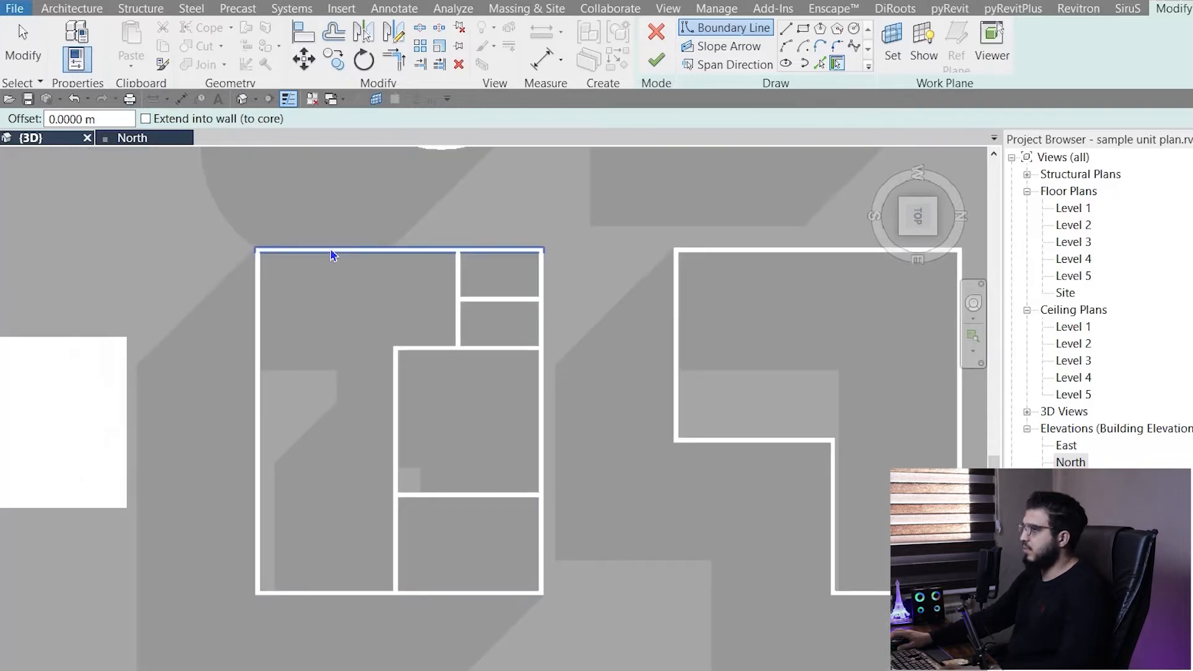
left_click(331, 255)
Step: Flip the picked boundary to the inner faces of the exterior walls and examine its alignment at the corners
scroll(447, 236, "up", 3)
scroll(460, 248, "down", 2)
middle_click_drag(74, 252, 230, 236)
scroll(230, 236, "up", 2)
middle_click_drag(464, 341, 251, 322)
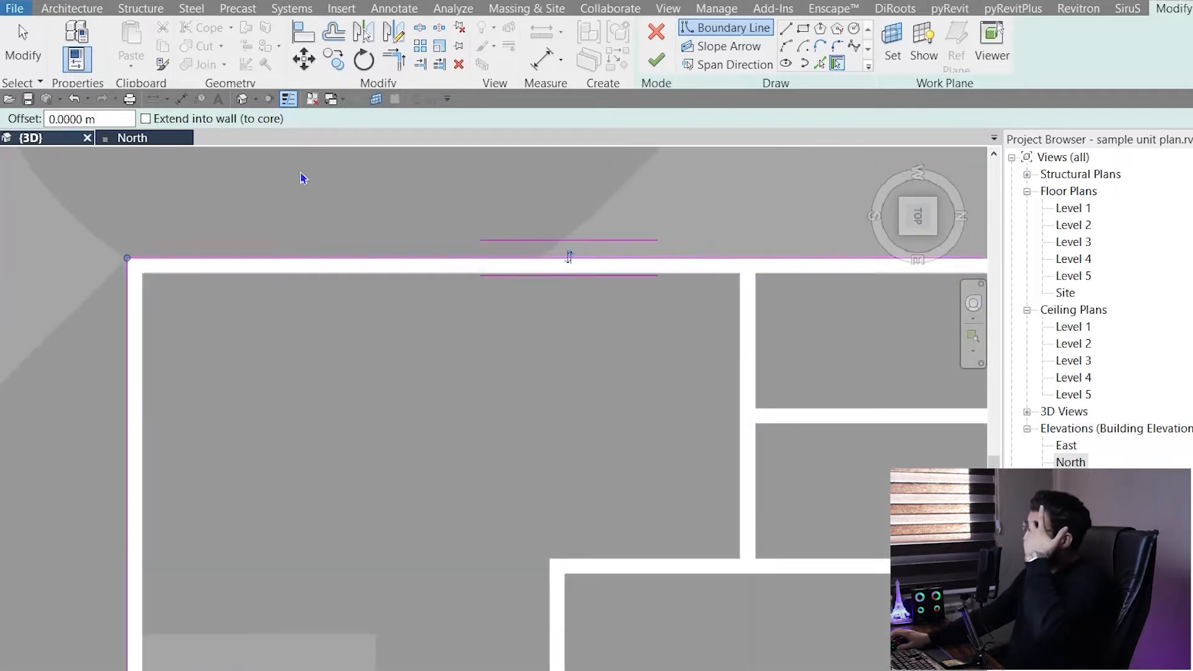
middle_click_drag(527, 413, 376, 403)
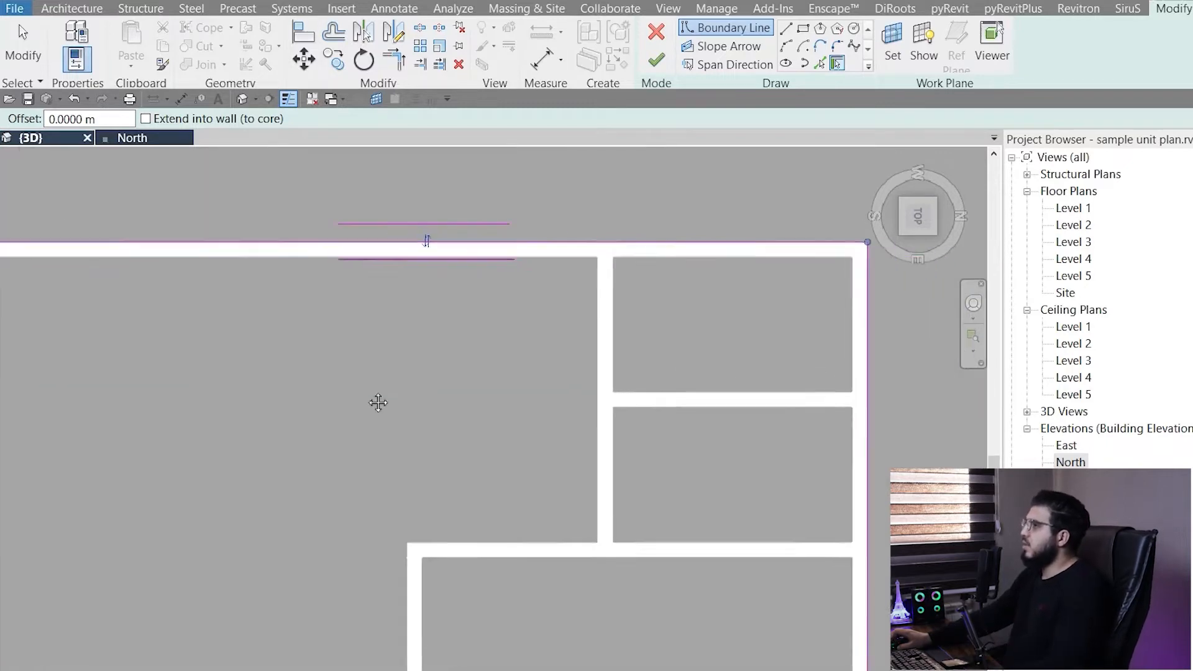
scroll(444, 361, "down", 5)
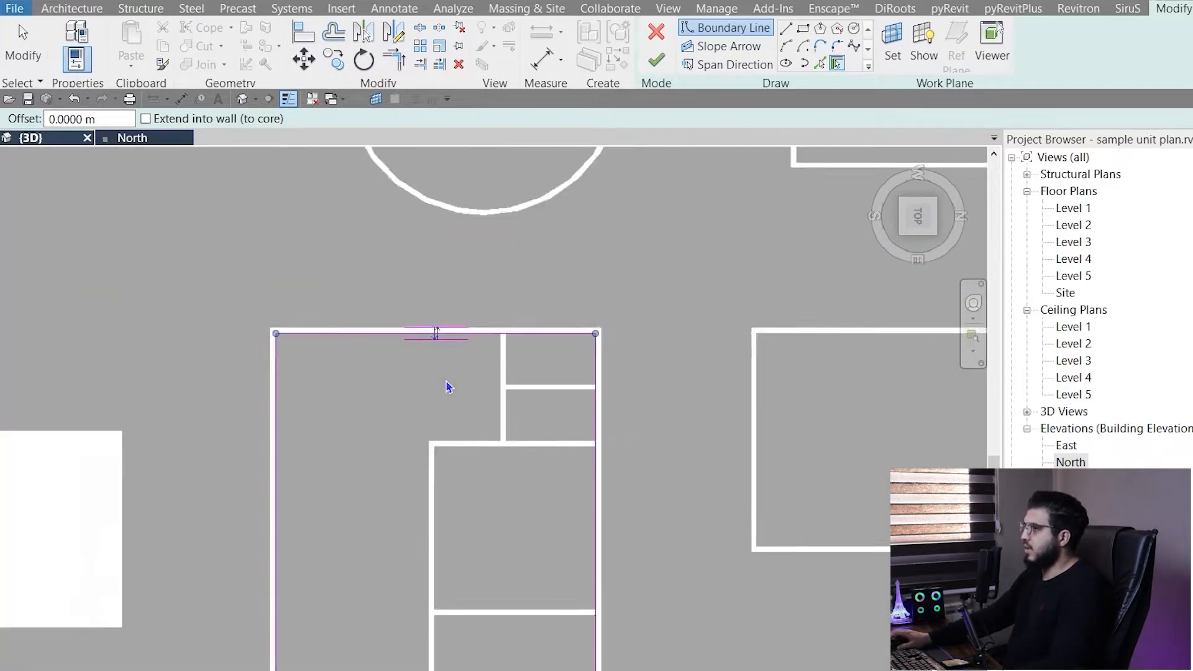
scroll(296, 567, "up", 3)
scroll(296, 567, "up", 3)
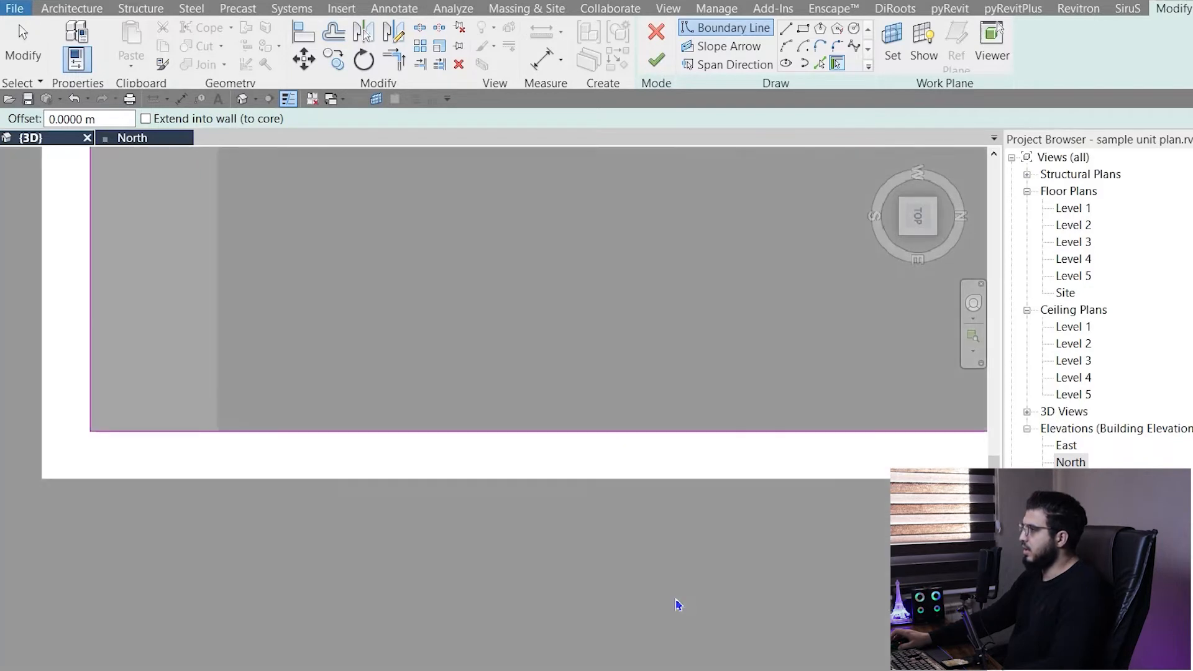
scroll(677, 602, "down", 3)
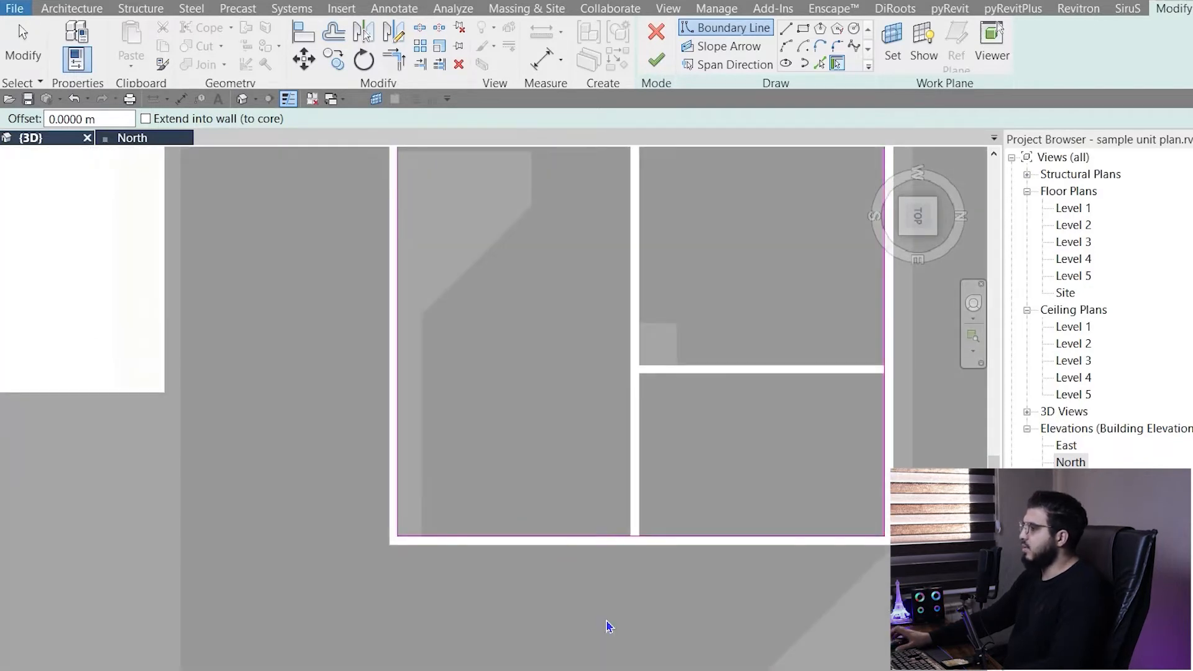
scroll(608, 626, "down", 4)
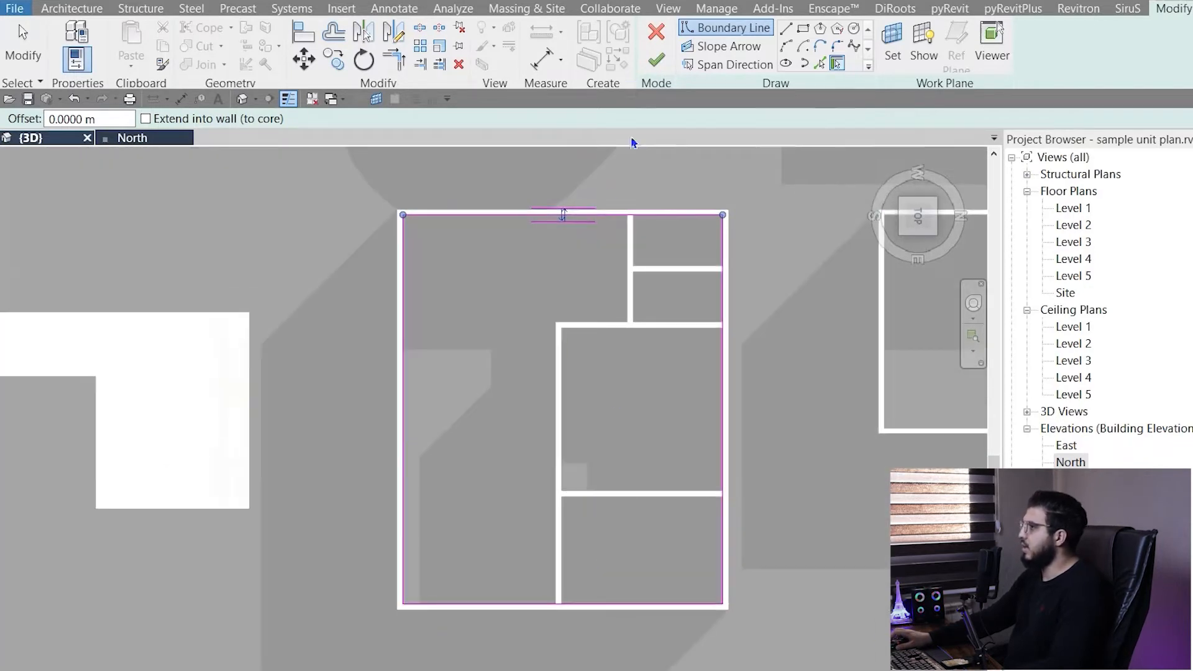
Step: Flip the boundary to the outer faces of the exterior walls and finish the floor
left_click(564, 217)
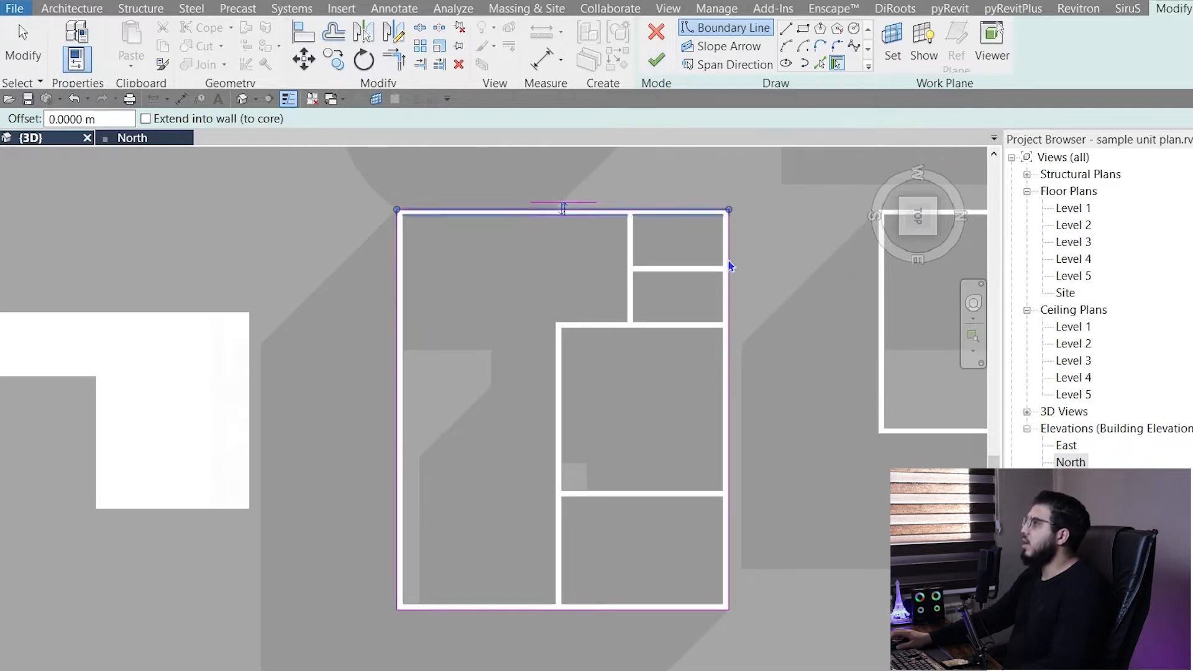
left_click(661, 70)
scroll(546, 379, "down", 3)
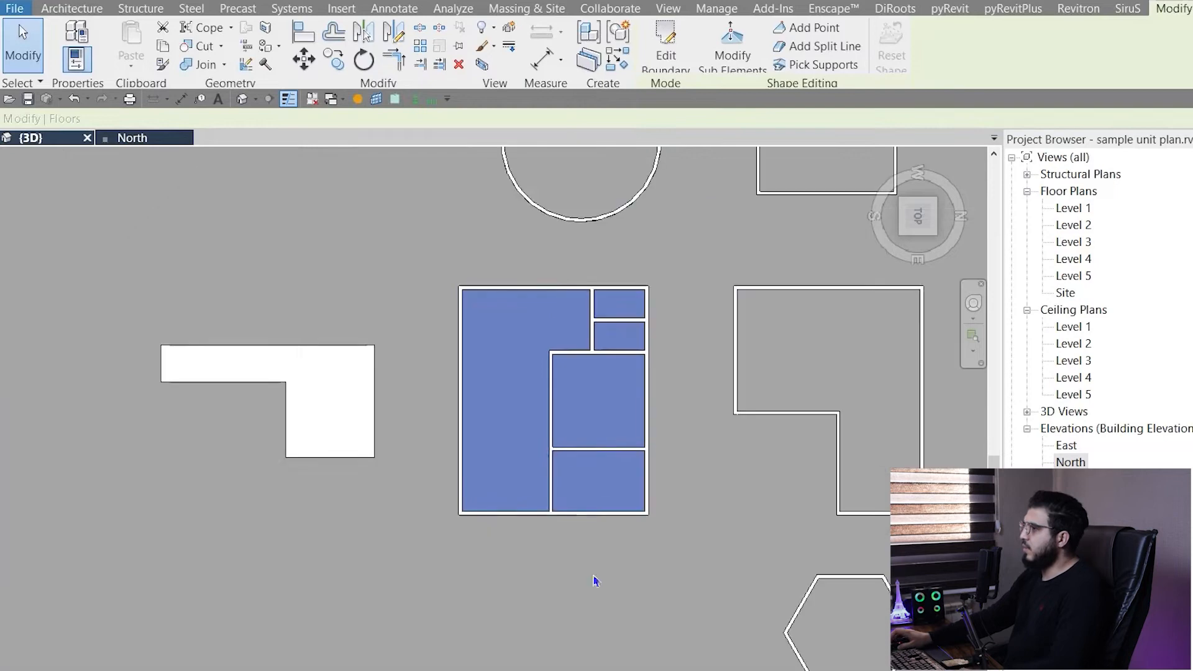
Step: Examine the partitioned unit's floor edges against the exterior walls in 3D, and return to the top view
middle_click_drag(591, 576, 687, 357, "shift")
key("Escape")
scroll(510, 385, "up", 5)
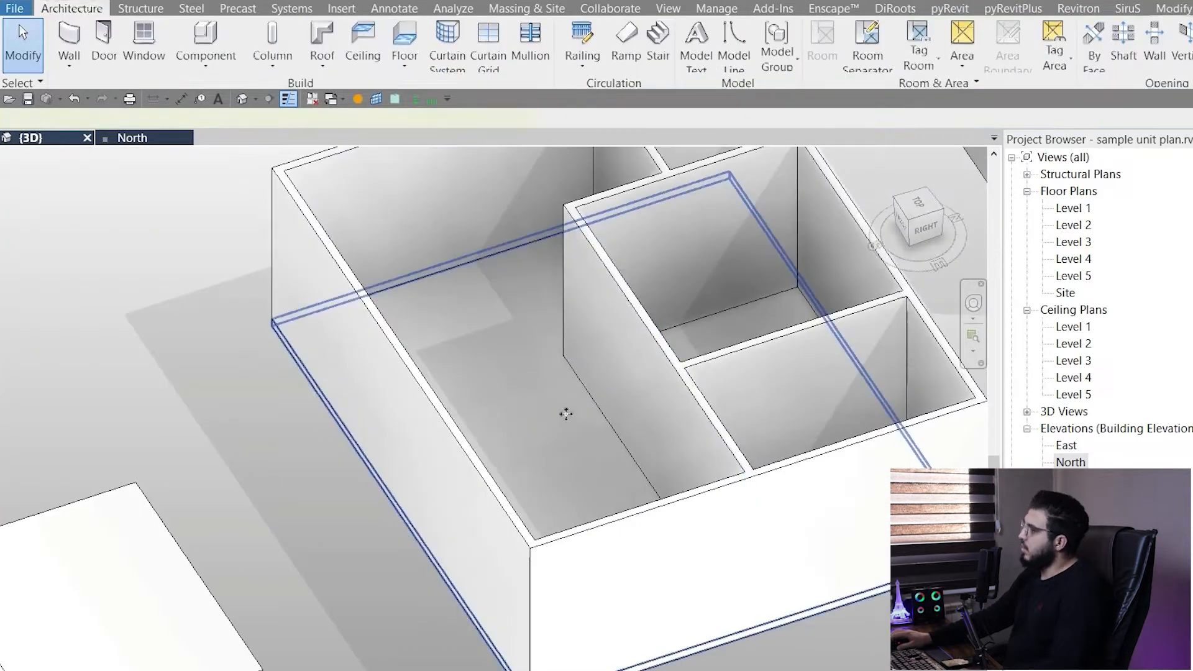
left_click(565, 413)
scroll(469, 546, "down", 5)
middle_click_drag(469, 547, 559, 602, "shift")
scroll(586, 539, "up", 4)
middle_click_drag(586, 541, 555, 167, "shift")
scroll(757, 530, "up", 3)
scroll(775, 501, "down", 3)
middle_click_drag(775, 501, 834, 452, "shift")
scroll(835, 452, "up", 4)
scroll(835, 452, "down", 5)
middle_click_drag(802, 509, 804, 535, "shift")
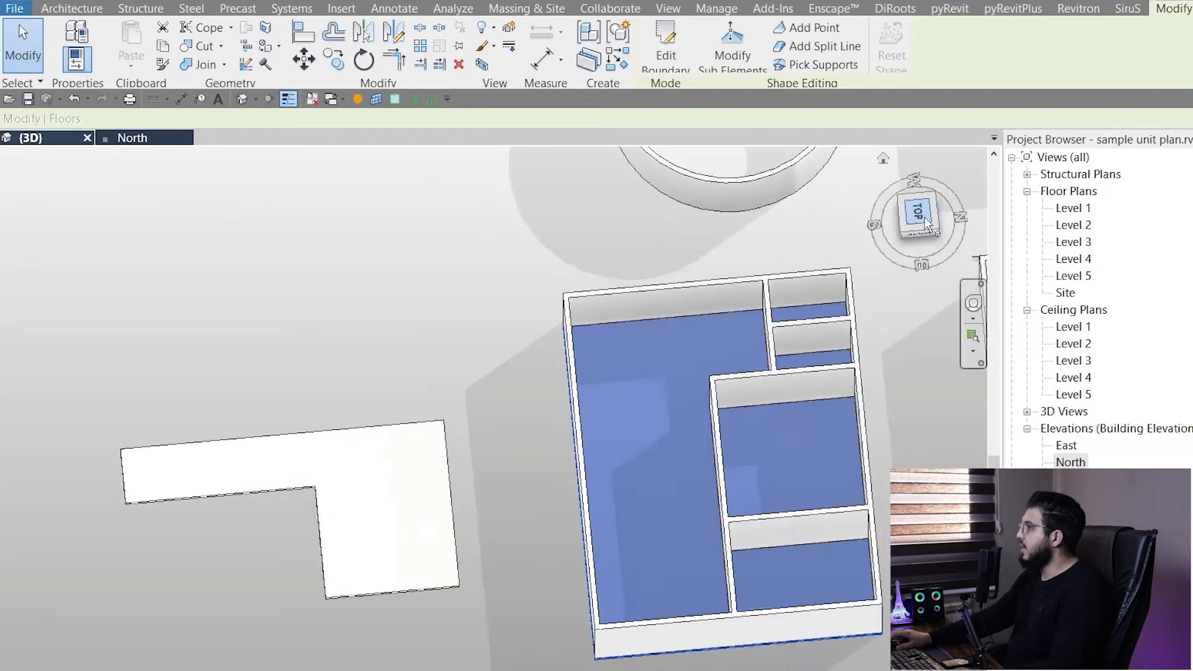
left_click(919, 212)
scroll(711, 366, "up", 4)
scroll(711, 367, "down", 3)
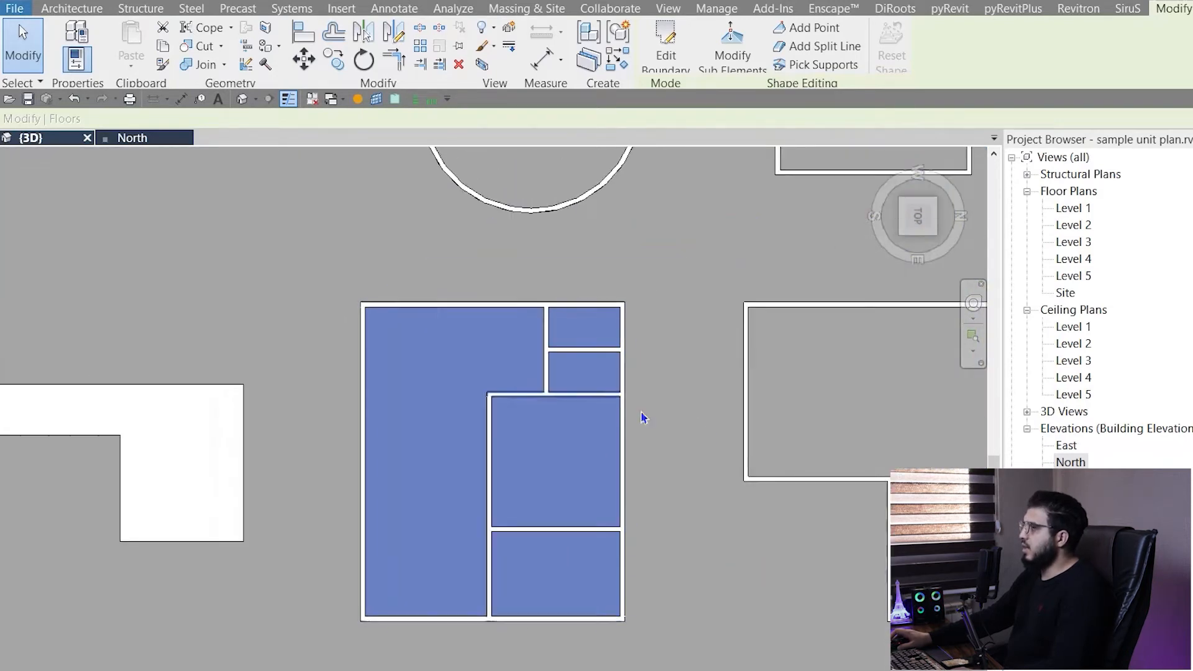
Step: Start a new floor and set its boundary to be drawn with Pick Lines
middle_click_drag(357, 248, 311, 290)
middle_click_drag(389, 287, 352, 293)
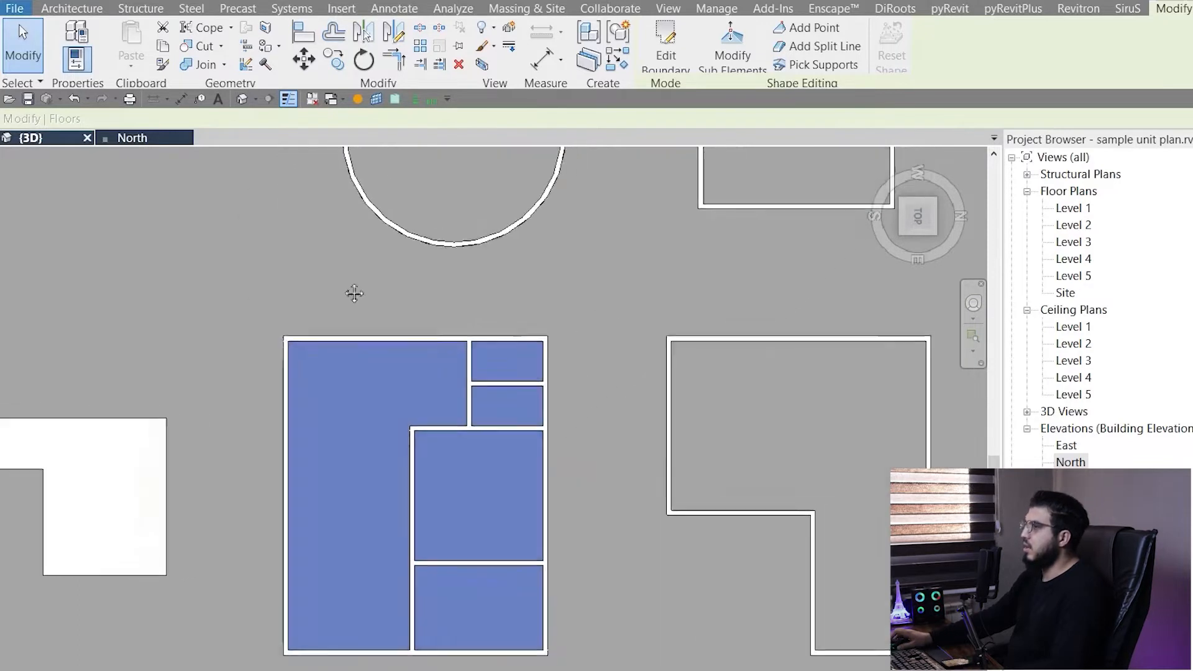
left_click(199, 278)
middle_click_drag(185, 316, 176, 342)
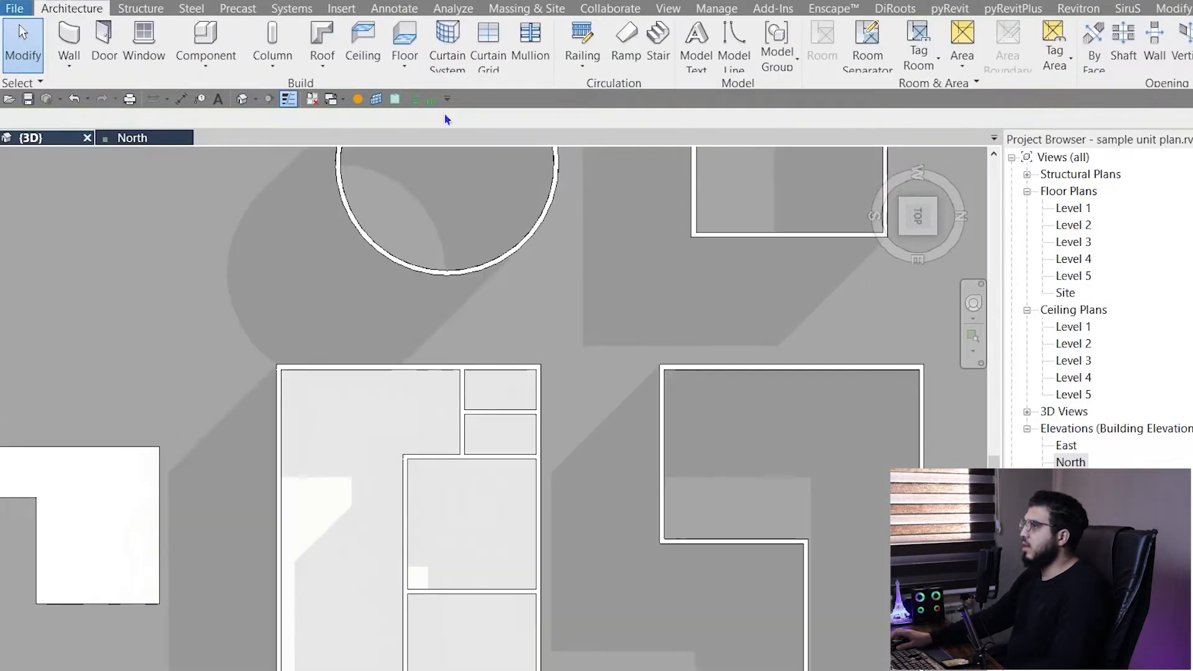
left_click(405, 44)
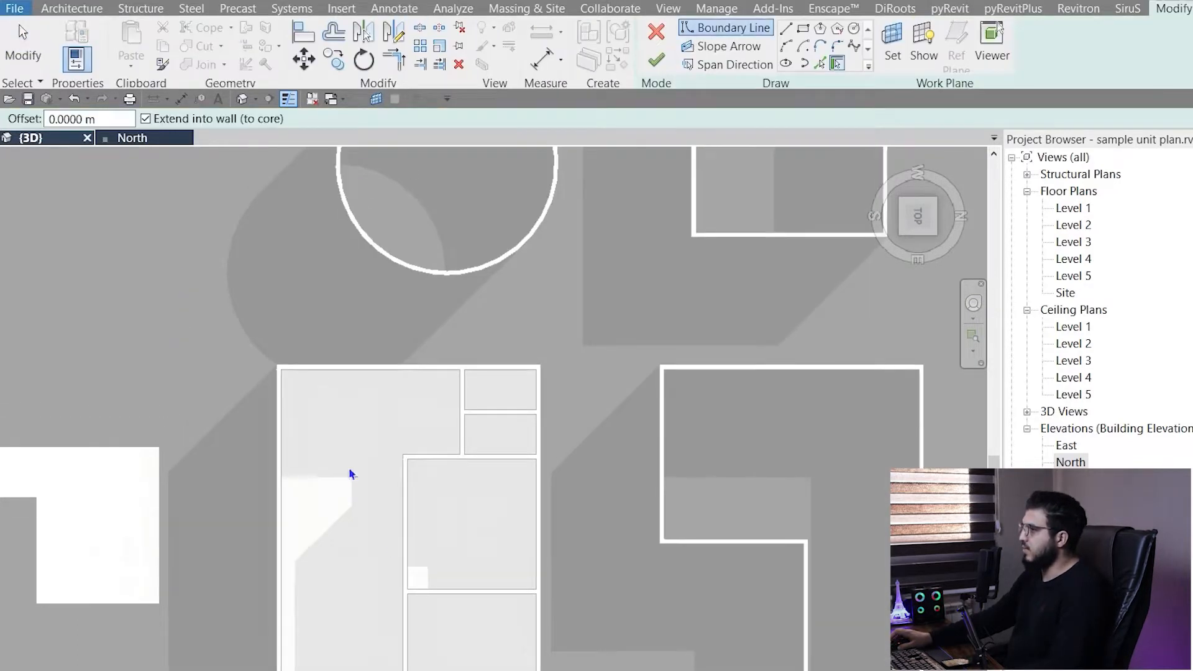
middle_click_drag(350, 474, 376, 412)
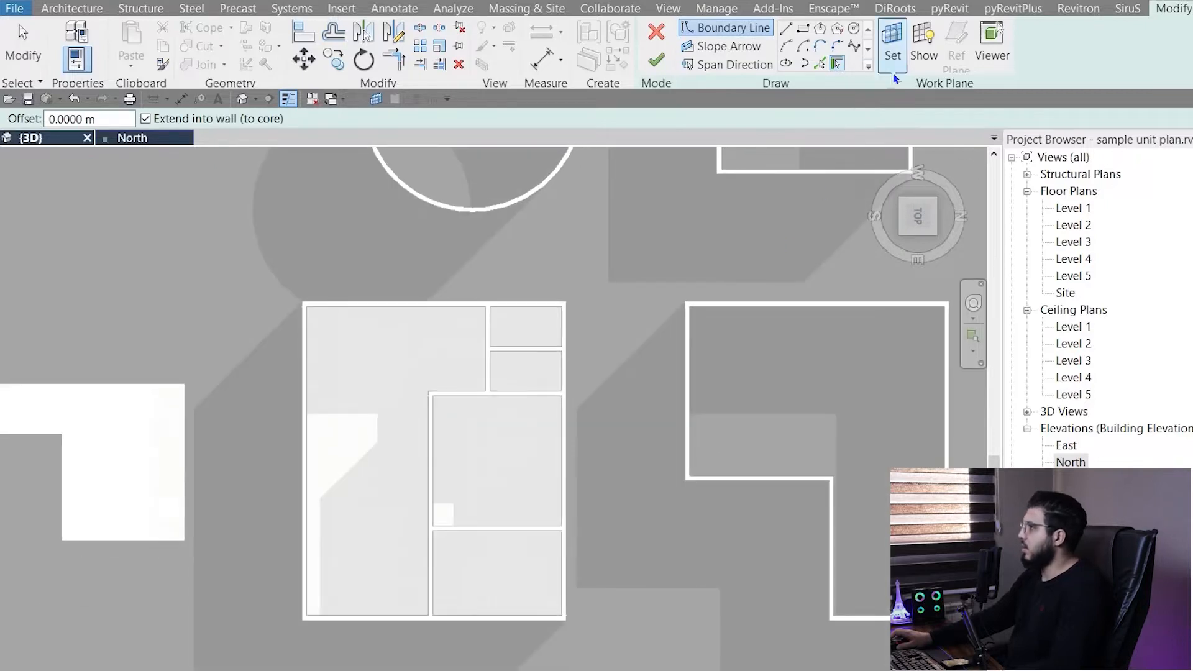
left_click(819, 63)
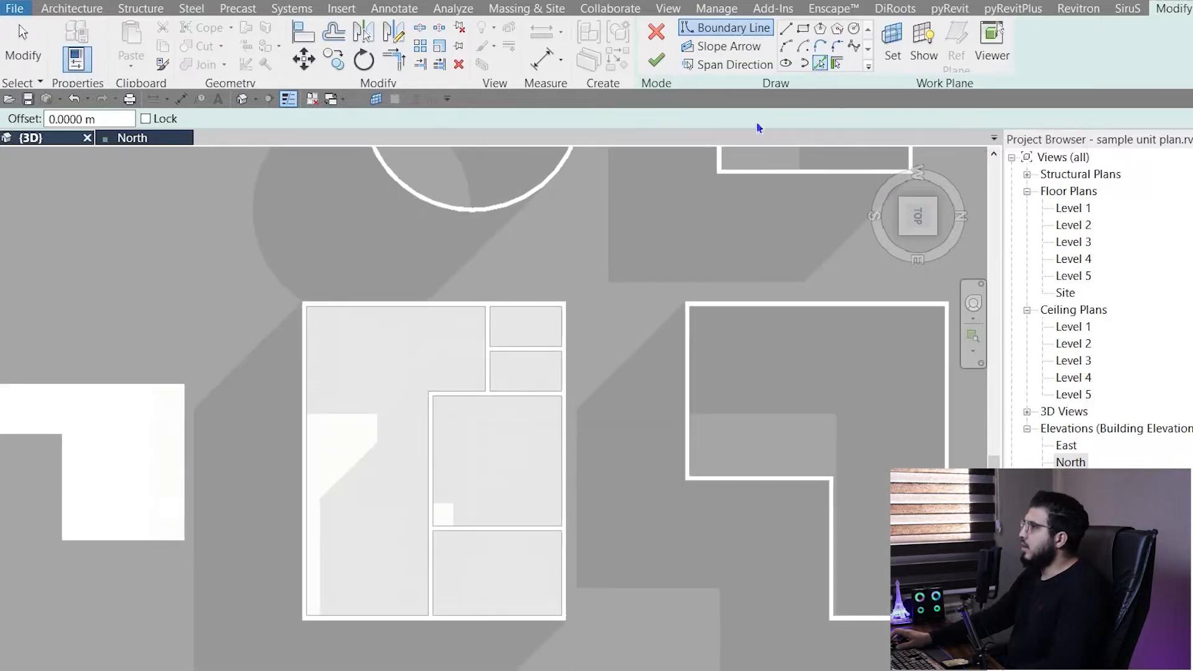
Step: Pick the inner wall edges around the partitioned unit's large L-shaped room as floor boundary lines
scroll(77, 405, "up", 3)
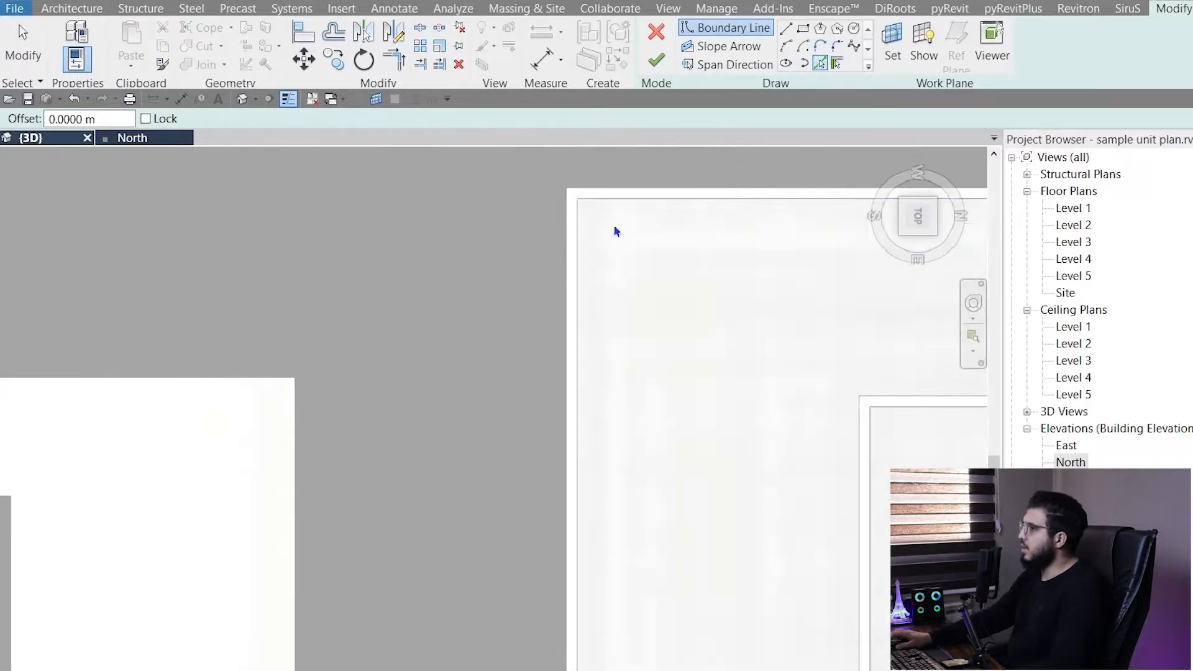
left_click(580, 271)
middle_click_drag(705, 532, 547, 225)
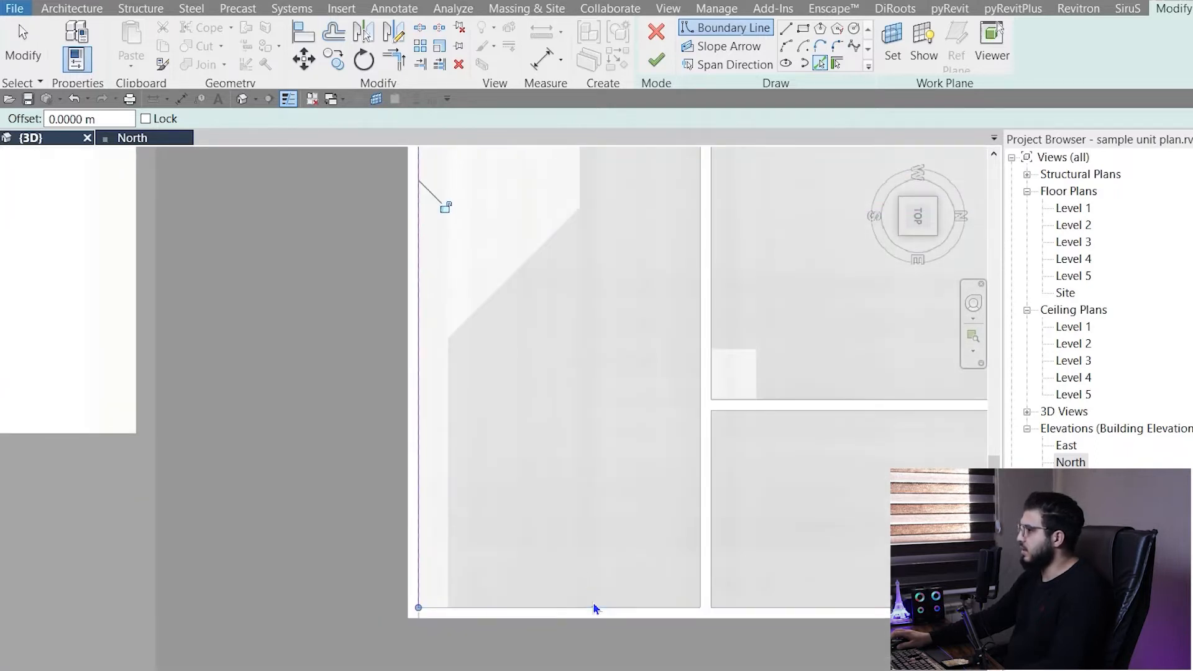
left_click(698, 558)
scroll(696, 553, "down", 3)
scroll(642, 497, "up", 5)
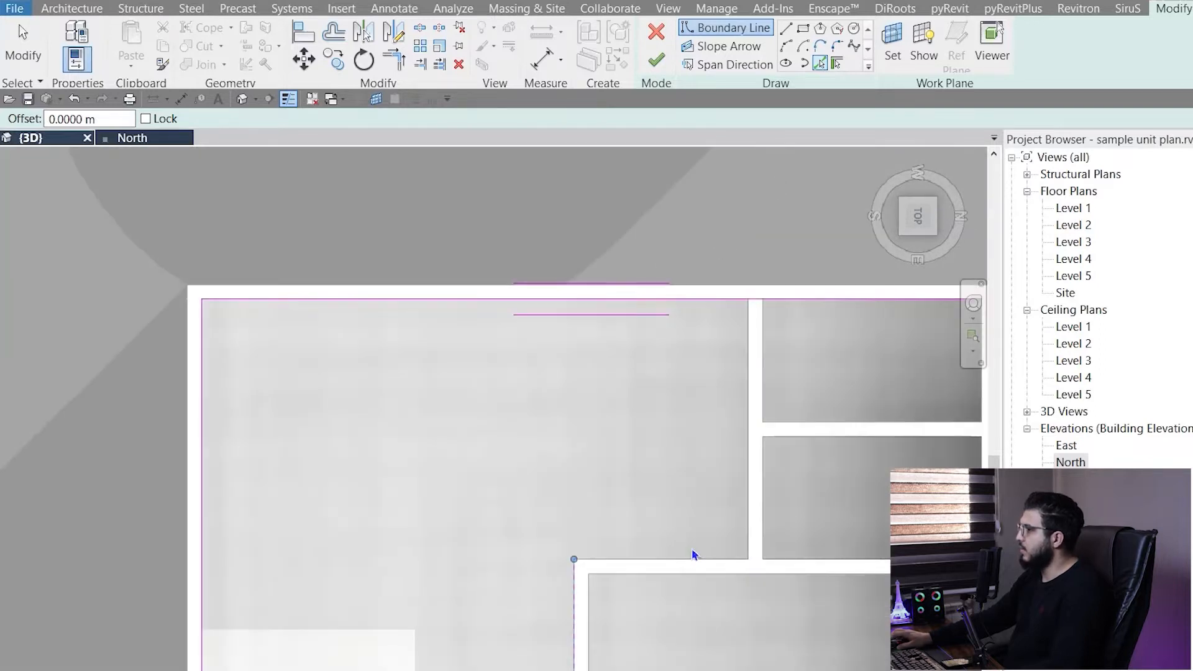
key("Escape")
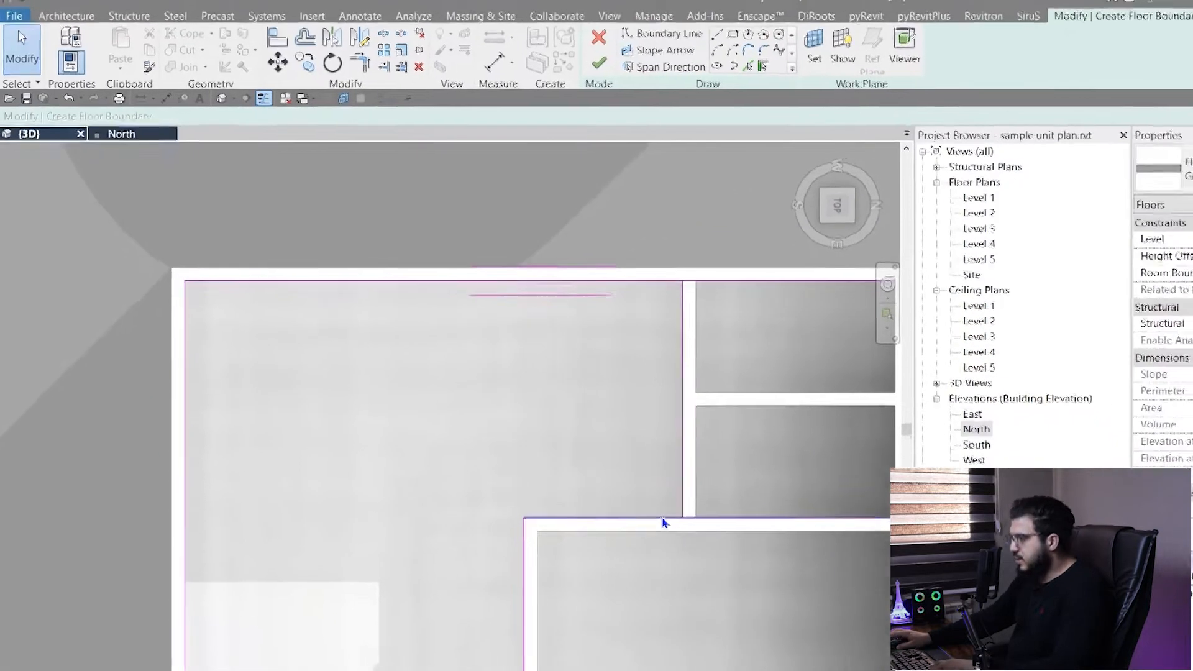
Step: Trim the picked boundary lines at the L-shaped room's corners into a closed loop
middle_click_drag(564, 535, 515, 324)
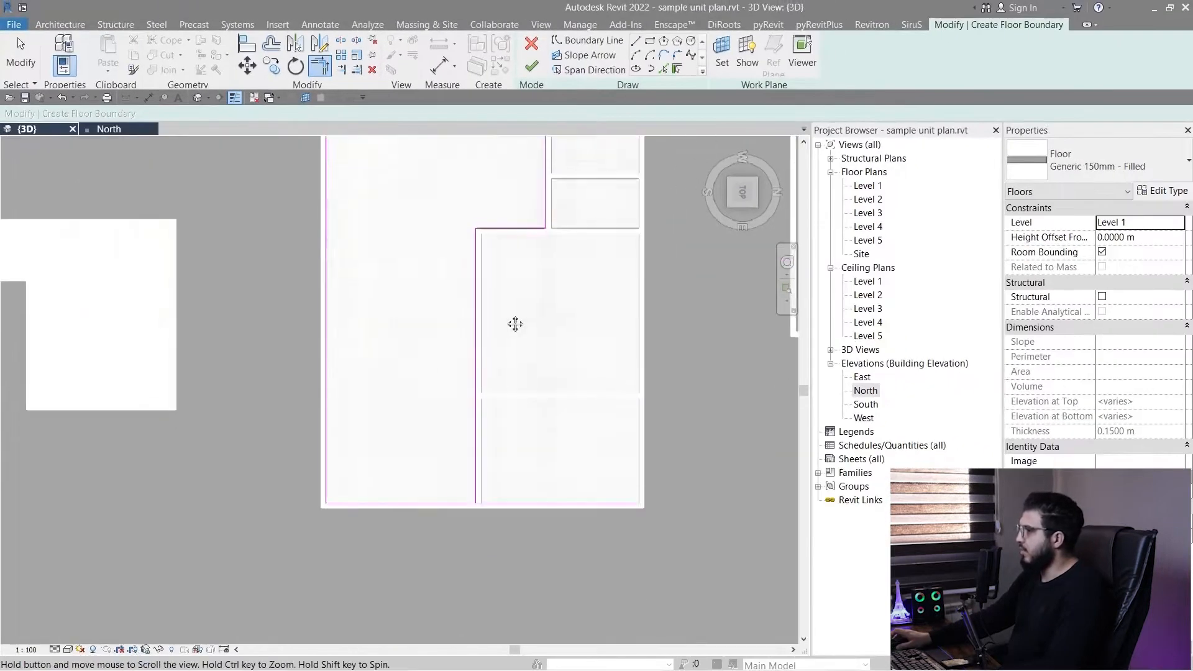
scroll(443, 521, "up", 2)
left_click(478, 493)
left_click(495, 483)
scroll(503, 481, "down", 4)
middle_click_drag(528, 369, 510, 417)
key("Escape")
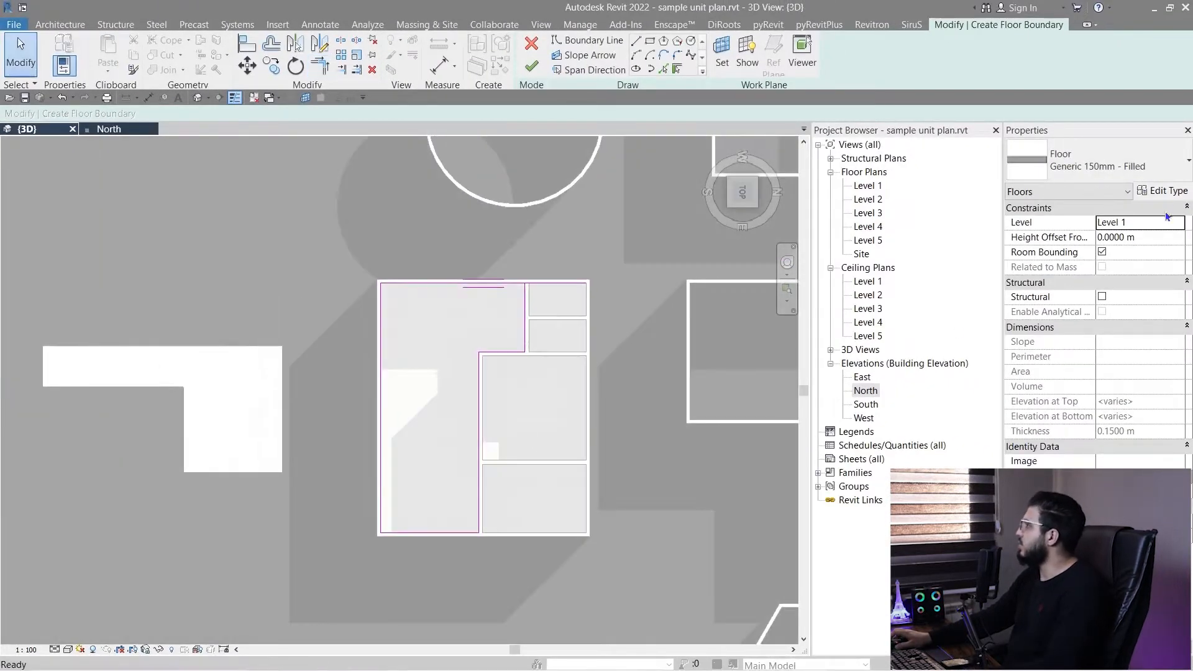
Step: Duplicate the Generic 150mm - Filled floor type as Ceramic
left_click(1165, 193)
left_click(882, 179)
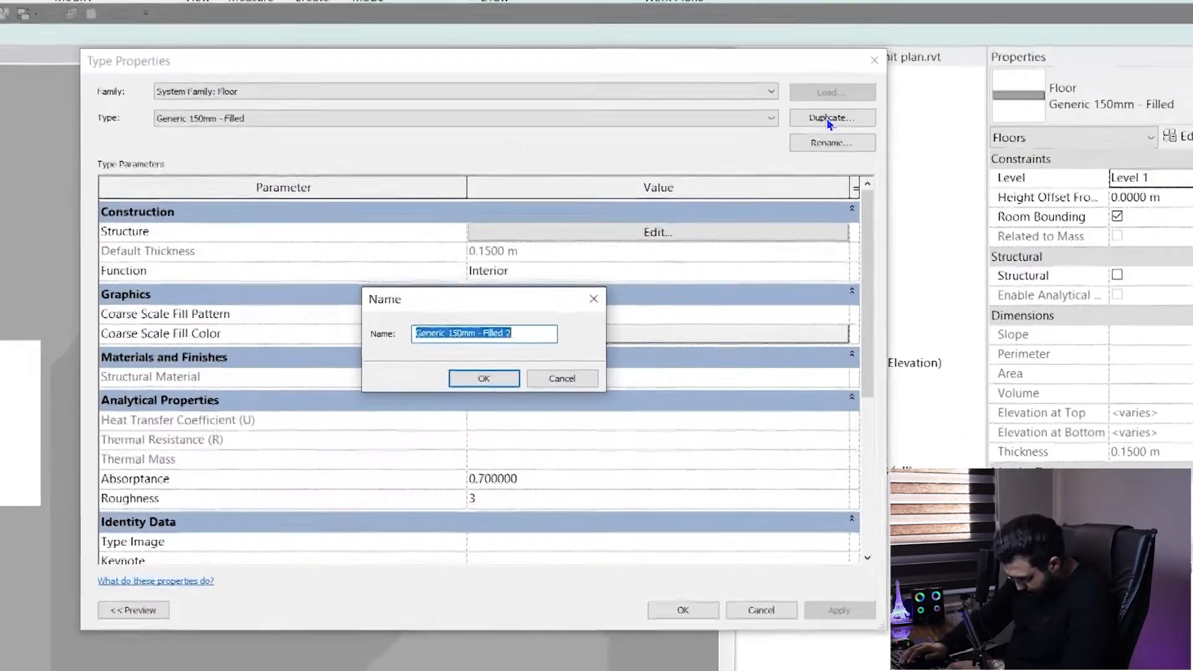
type("Ceramic")
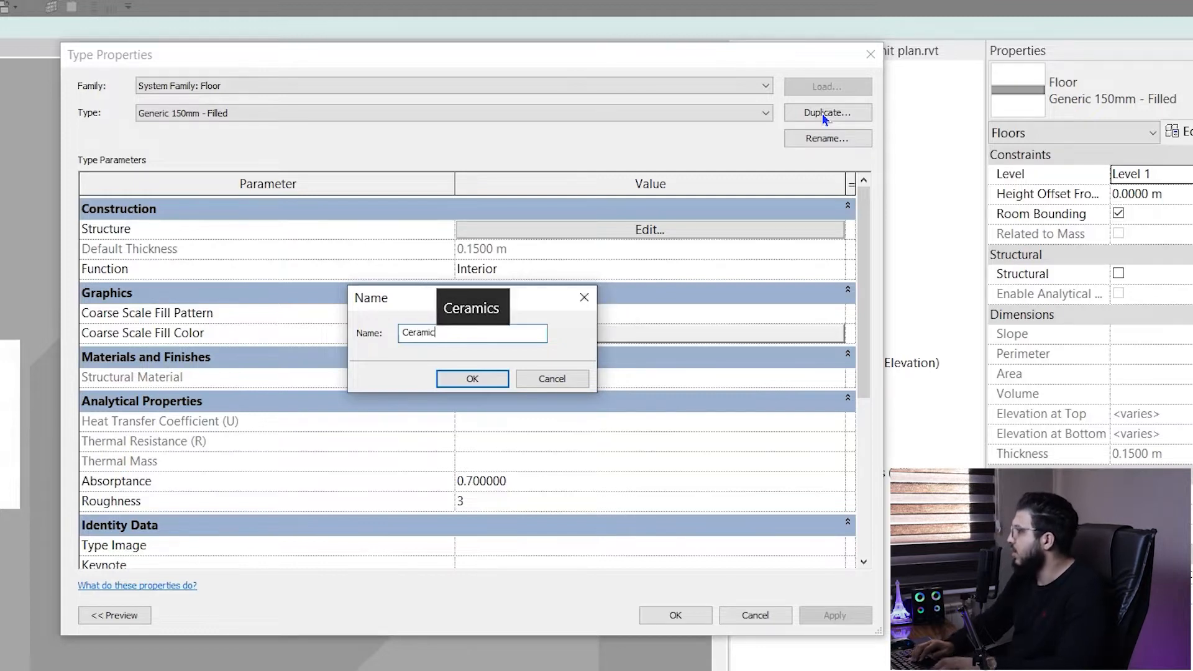
key("Return")
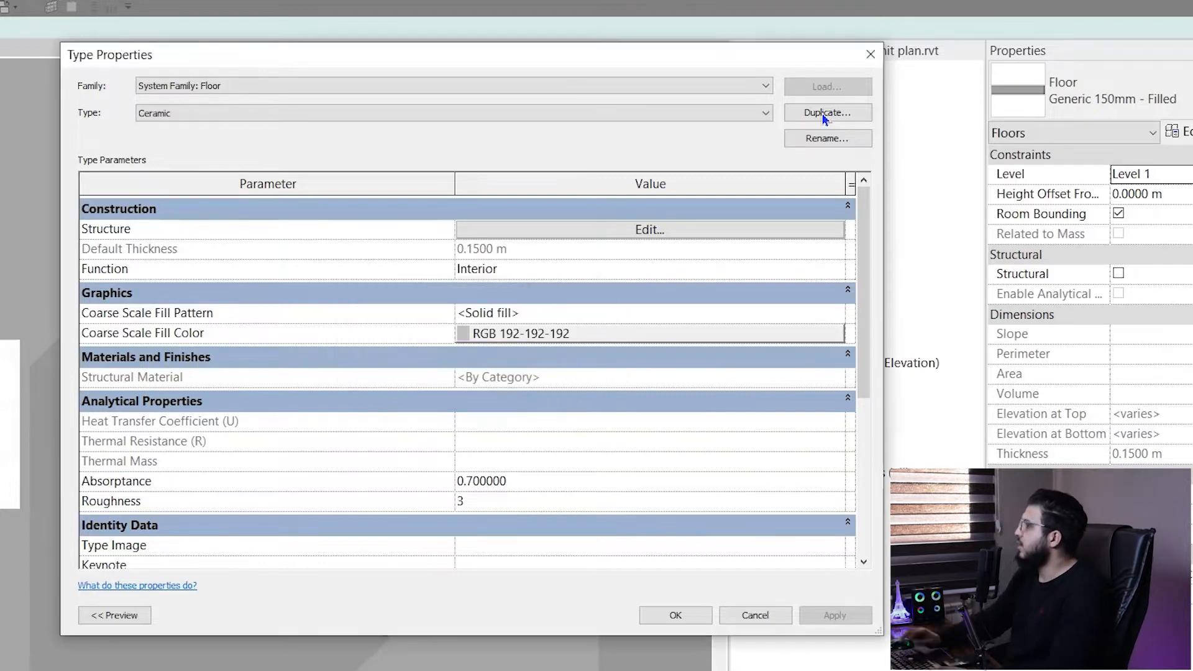
Step: Open the Ceramic type's layer structure for editing and examine the floor in the section preview
left_click_drag(303, 55, 720, 78)
left_click_drag(818, 88, 753, 51)
left_click_drag(385, 371, 573, 368)
left_click_drag(953, 40, 714, 82)
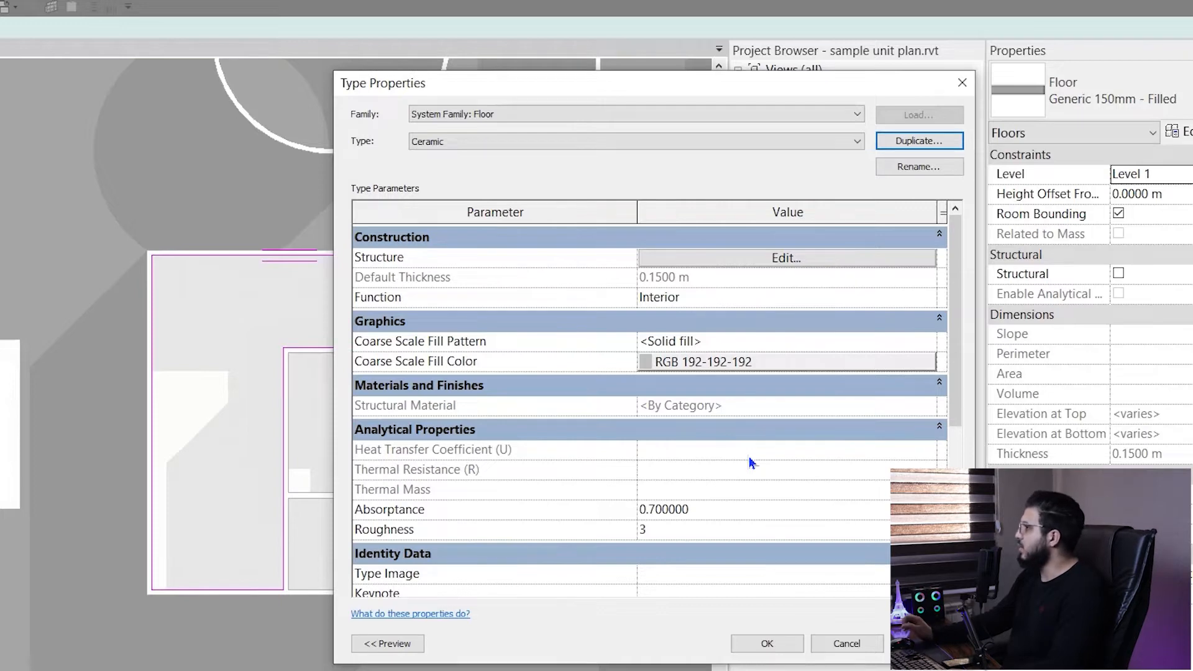
left_click(804, 257)
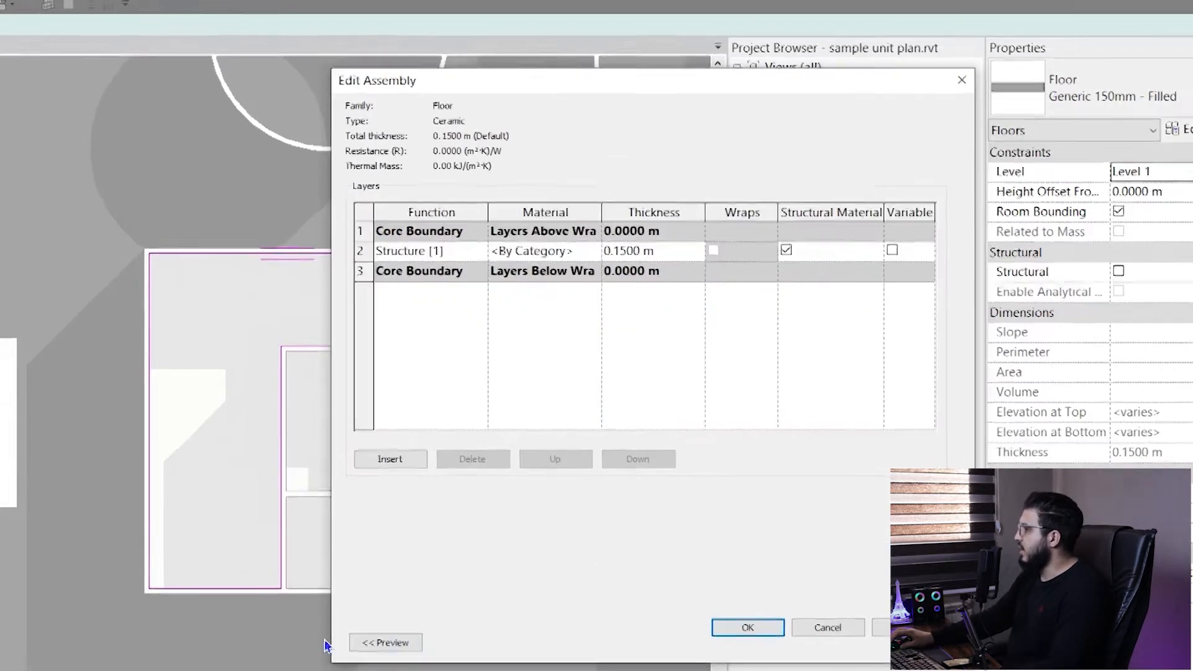
left_click(386, 643)
middle_click_drag(386, 372, 322, 371)
scroll(315, 381, "up", 3)
scroll(312, 291, "up", 4)
scroll(316, 308, "down", 2)
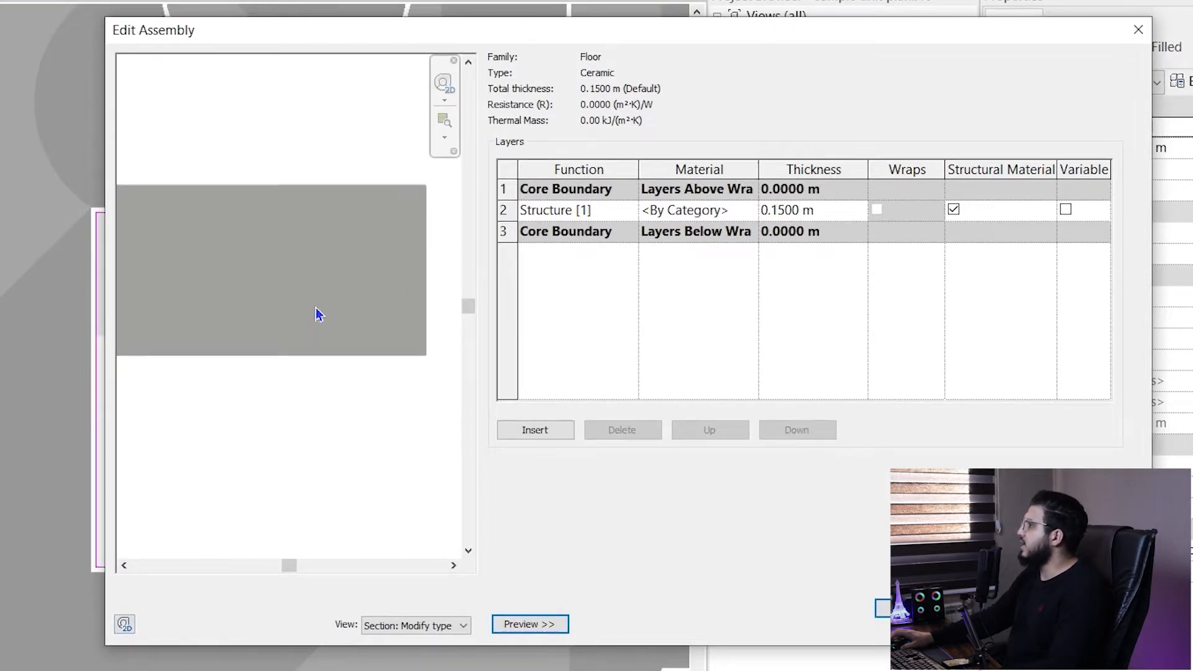
scroll(329, 320, "down", 1)
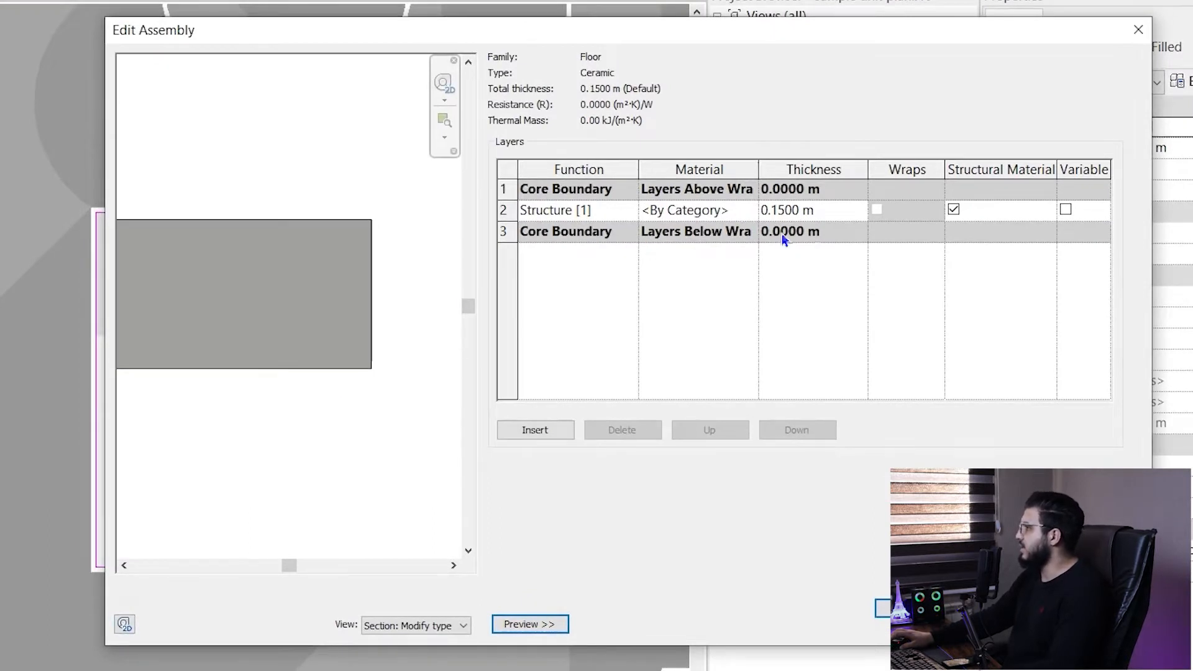
scroll(329, 332, "up", 1)
middle_click_drag(317, 348, 472, 339)
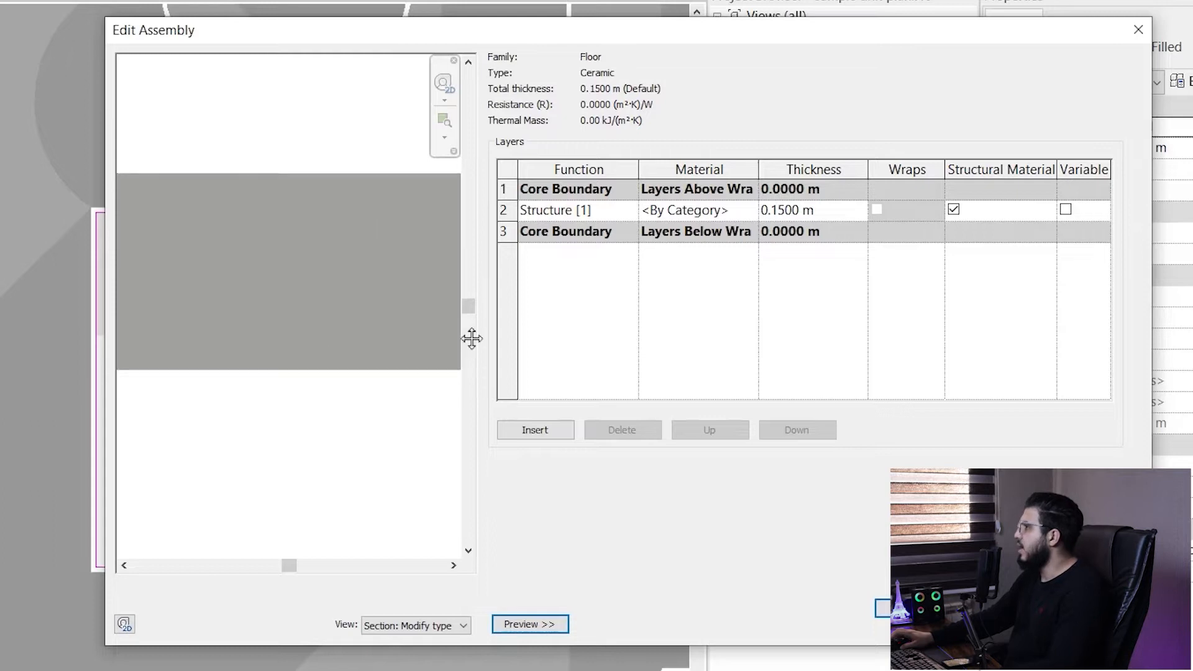
Step: Set the existing layer's function to Substrate [2], its material to Concrete, Cast In Situ, and its thickness to 0.02 m
left_click(632, 209)
left_click(595, 247)
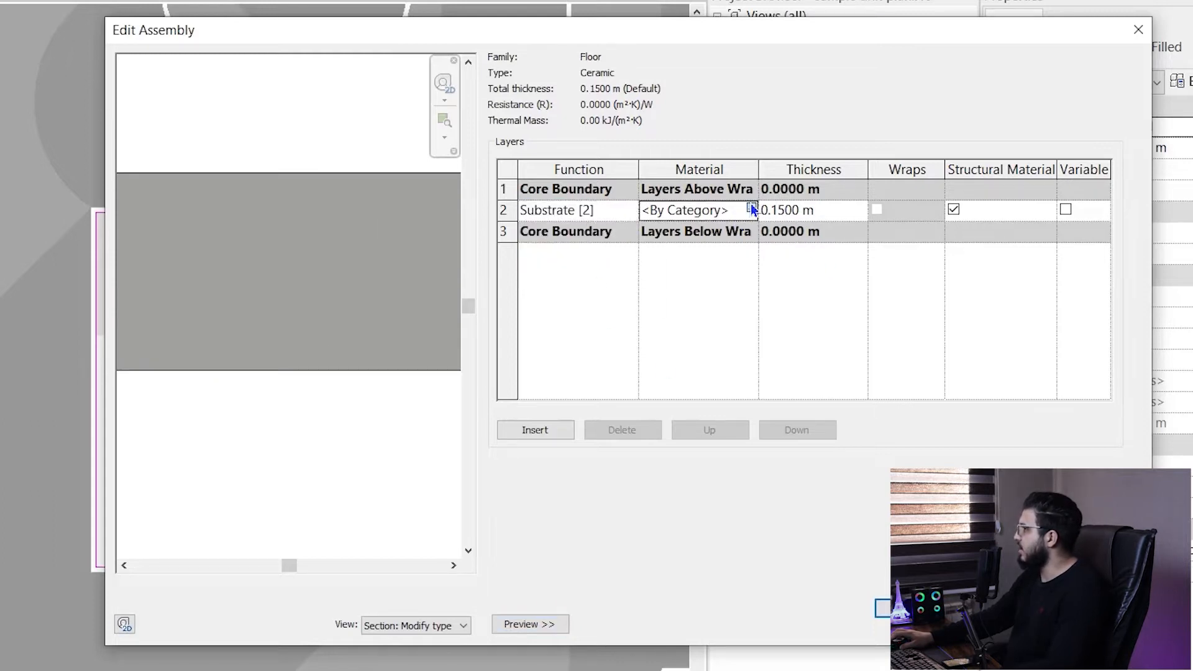
left_click(752, 208)
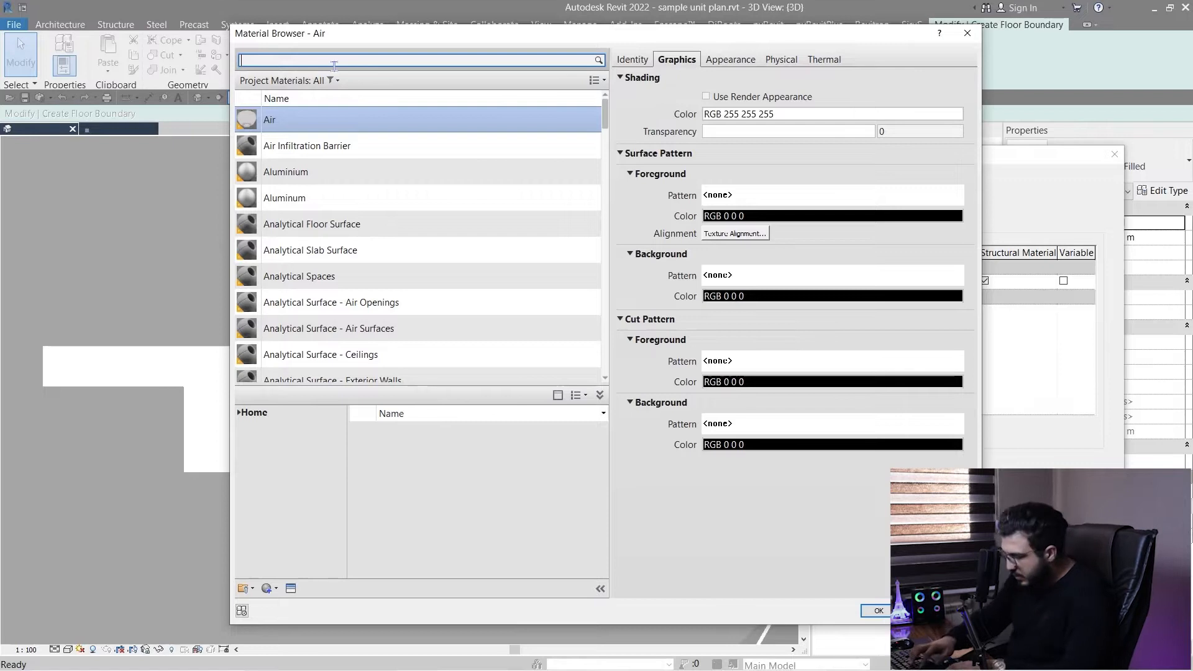
type("ncre")
left_click(326, 188)
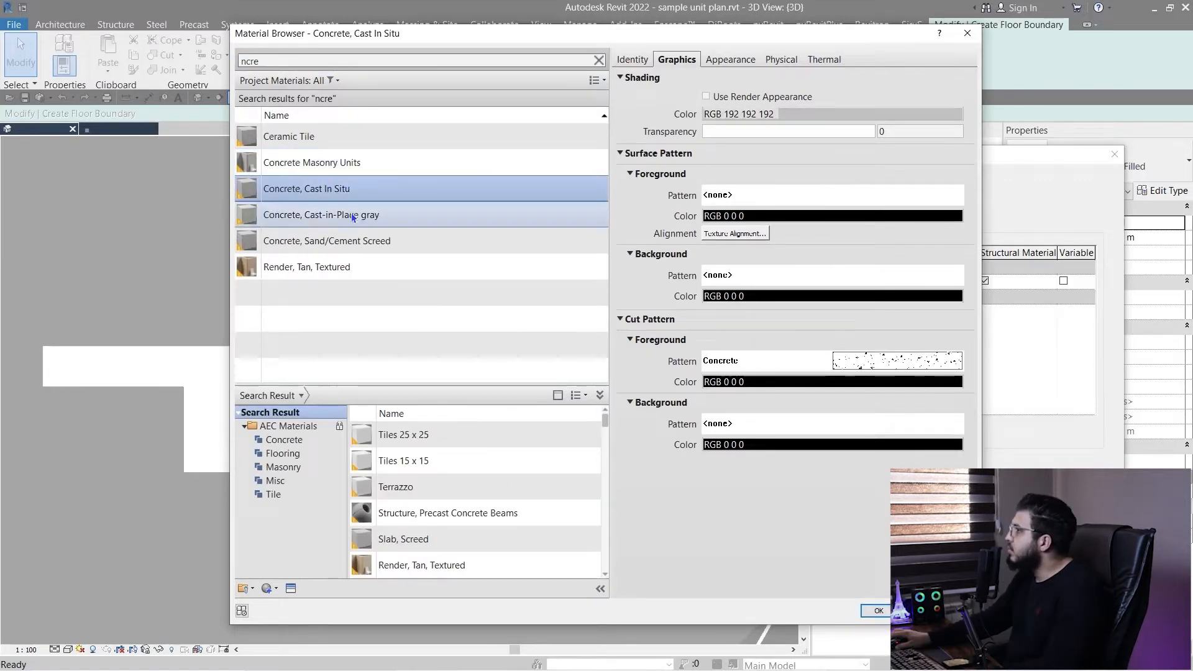
left_click(878, 612)
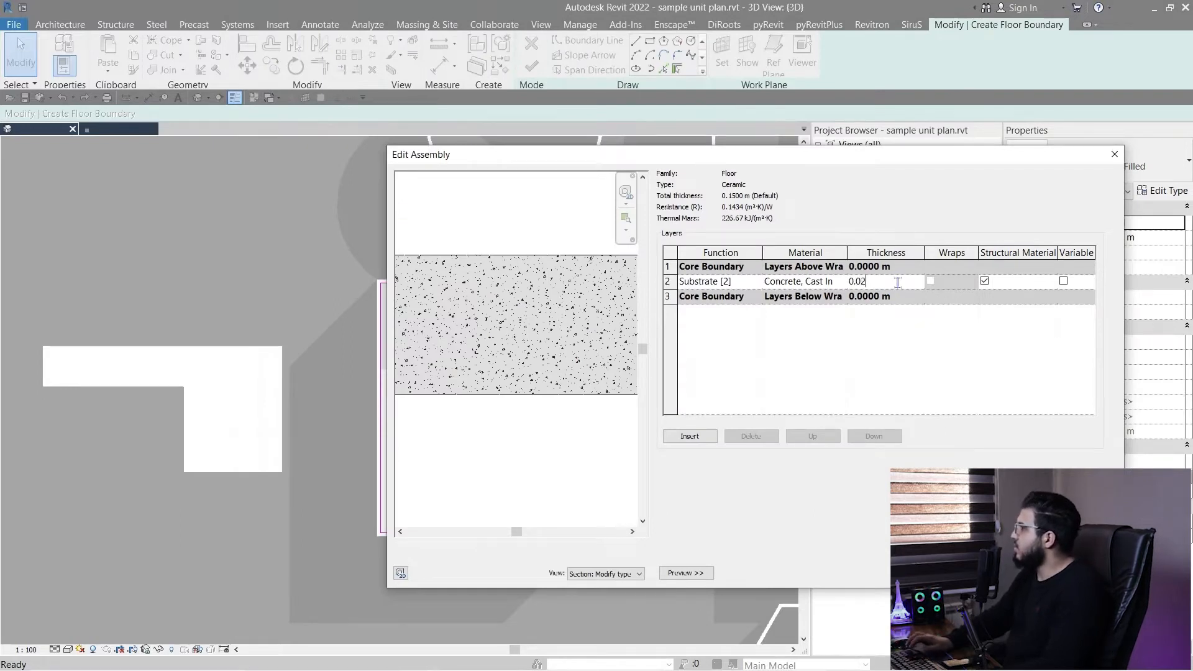
scroll(595, 336, "down", 3)
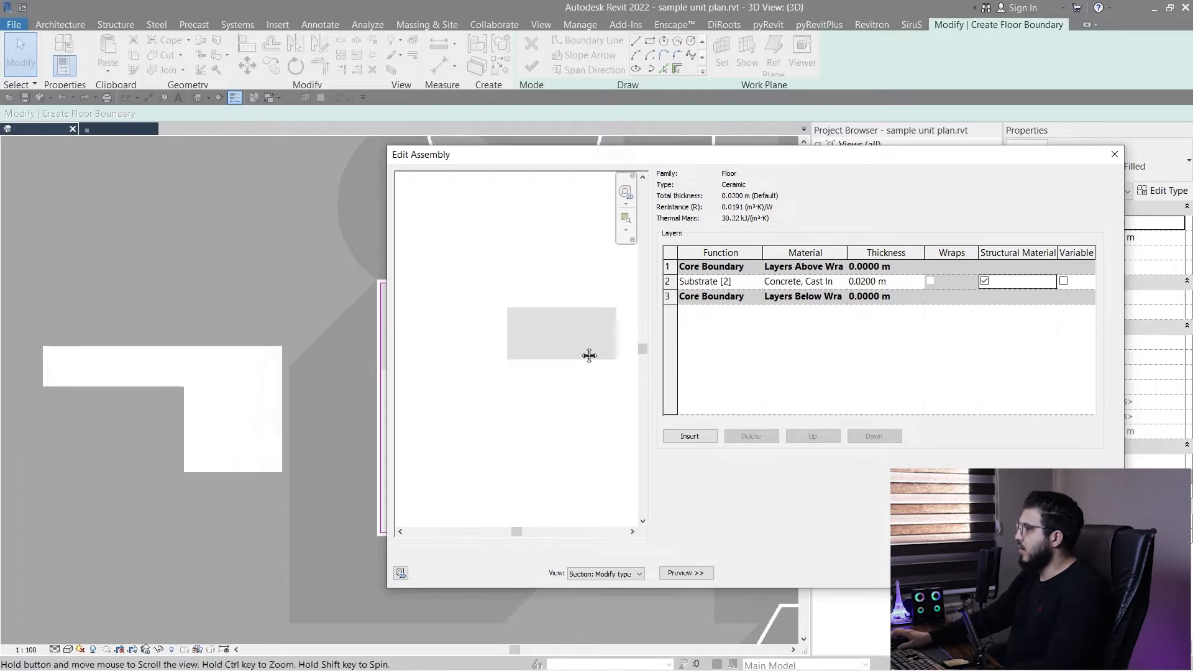
middle_click_drag(588, 352, 513, 363)
scroll(514, 363, "up", 2)
Step: Insert a new layer with the function Finish 1 [4] and move it above the upper core boundary
left_click(688, 436)
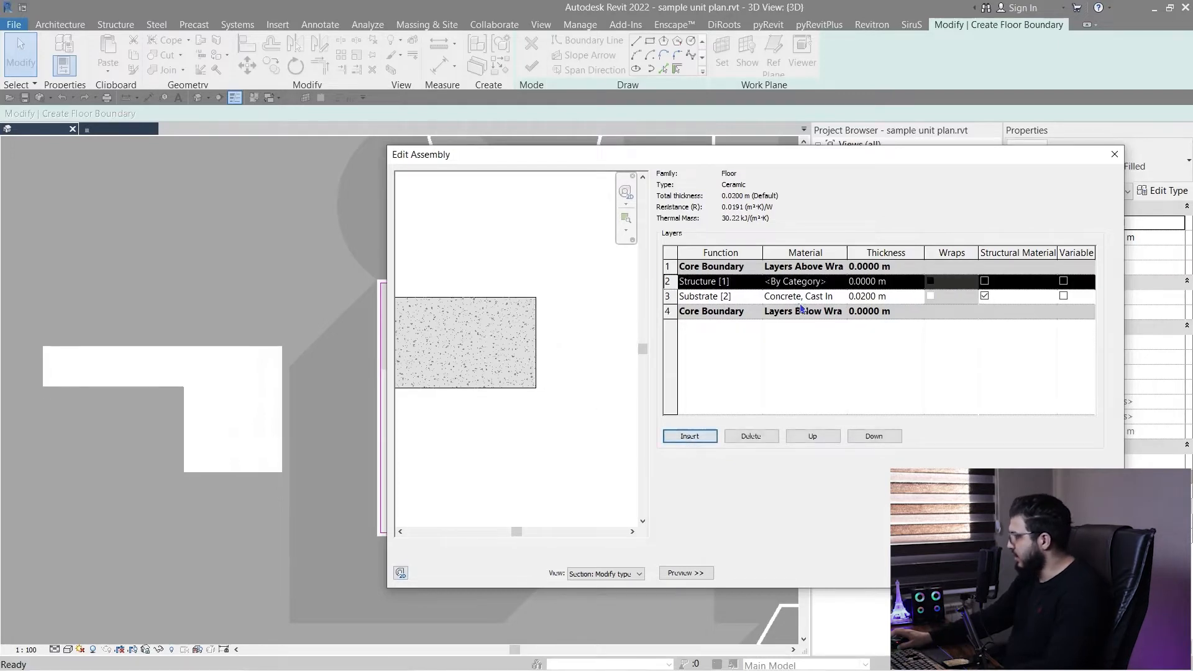
left_click(759, 282)
left_click(705, 263)
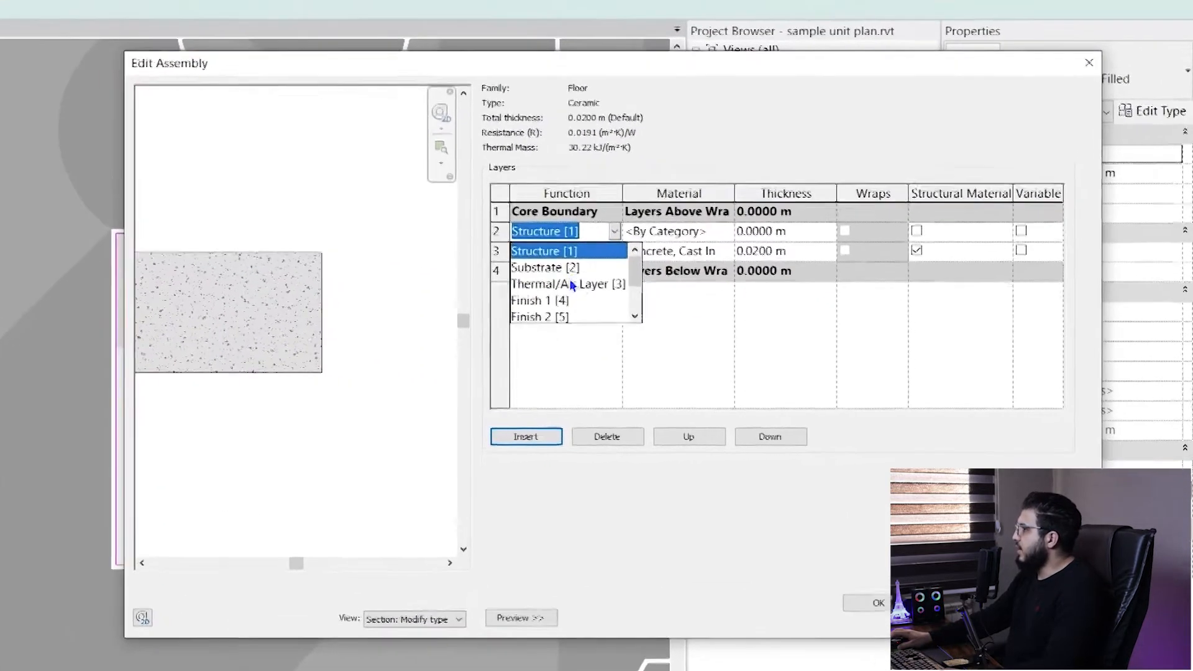
left_click(669, 323)
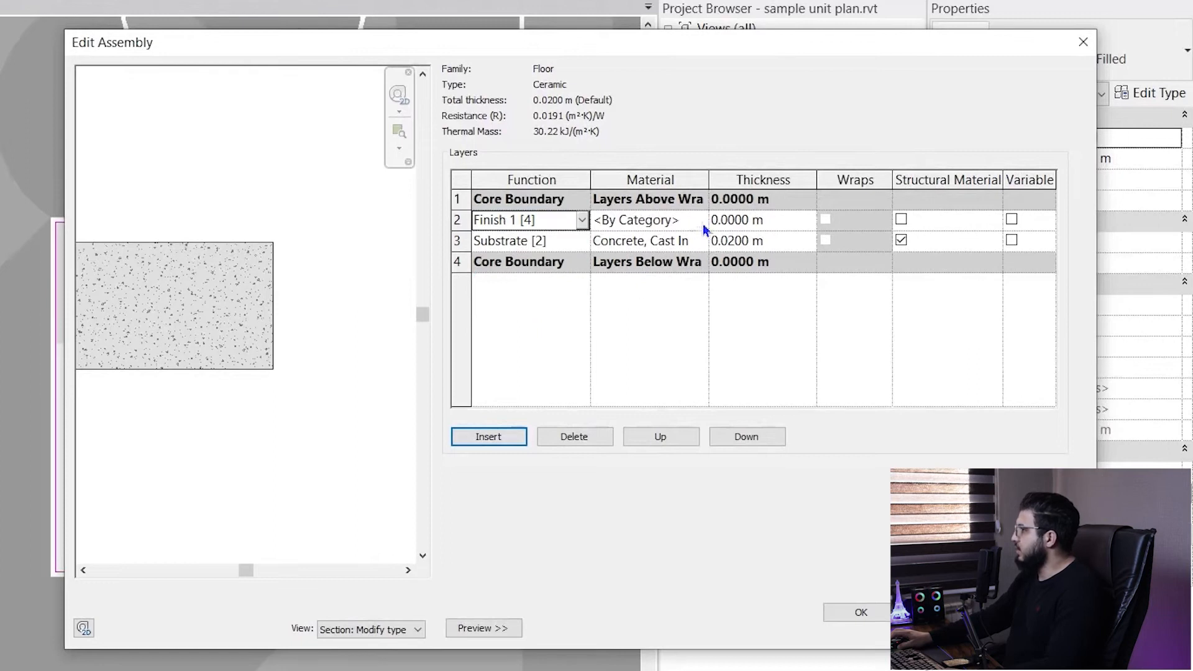
left_click(461, 217)
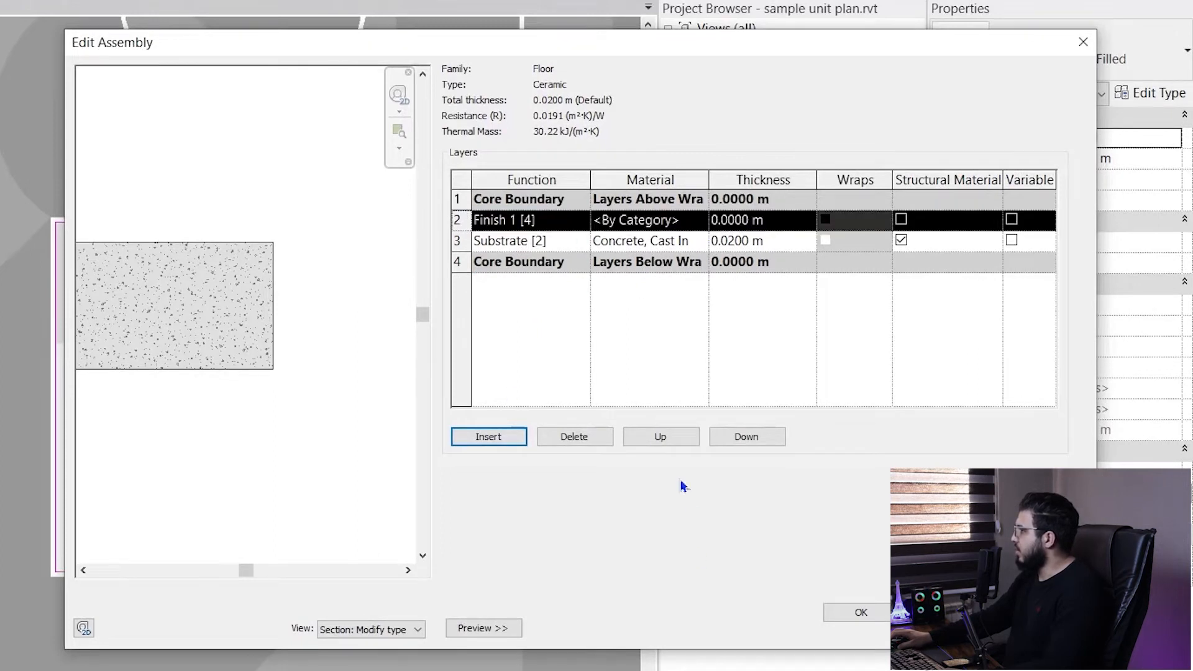
left_click(660, 436)
Step: Search the project materials for ceramic and select Ceramic Tile for the Finish 1 [4] layer
left_click(699, 200)
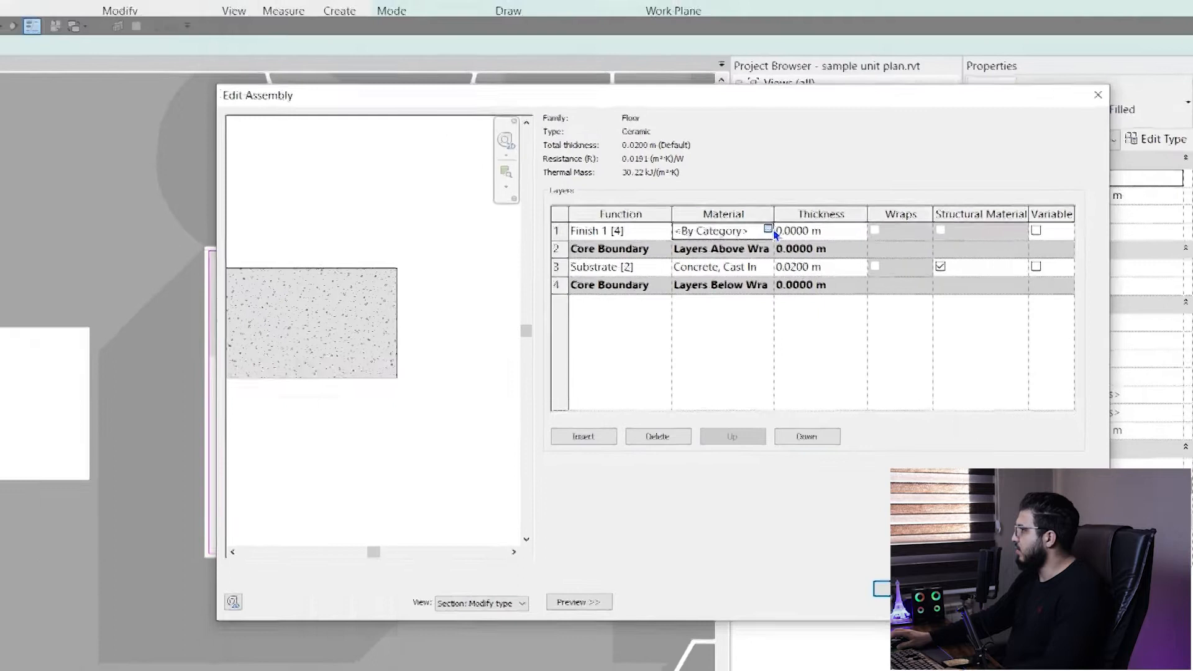
left_click(703, 200)
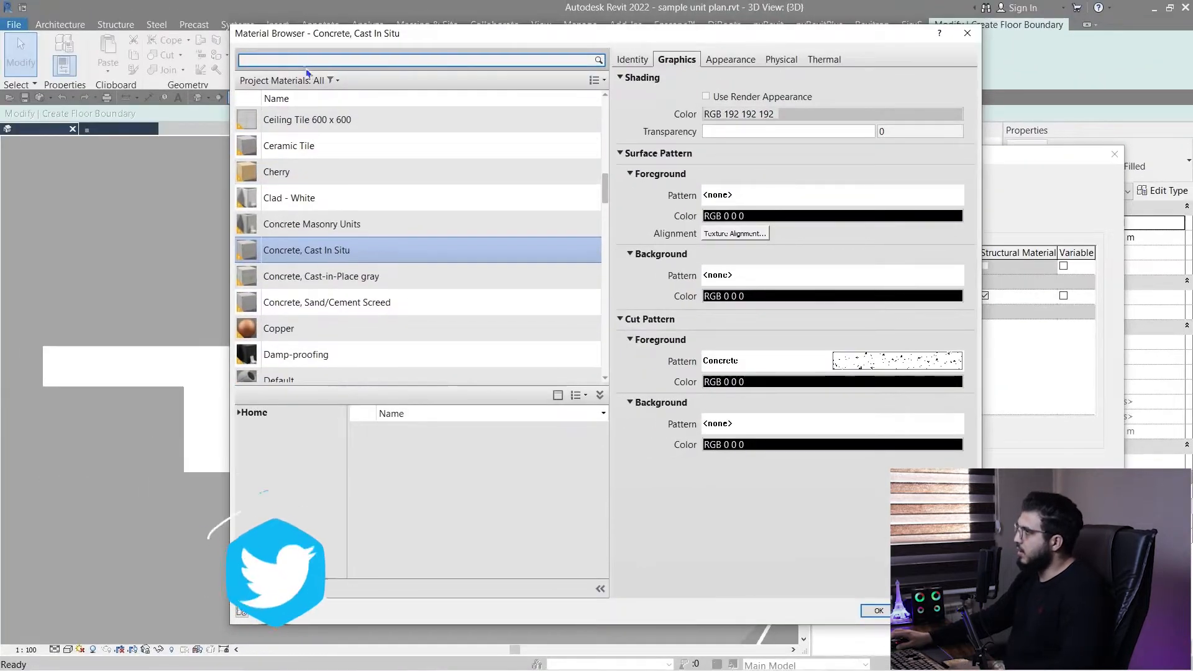
left_click(290, 55)
type("ceramic")
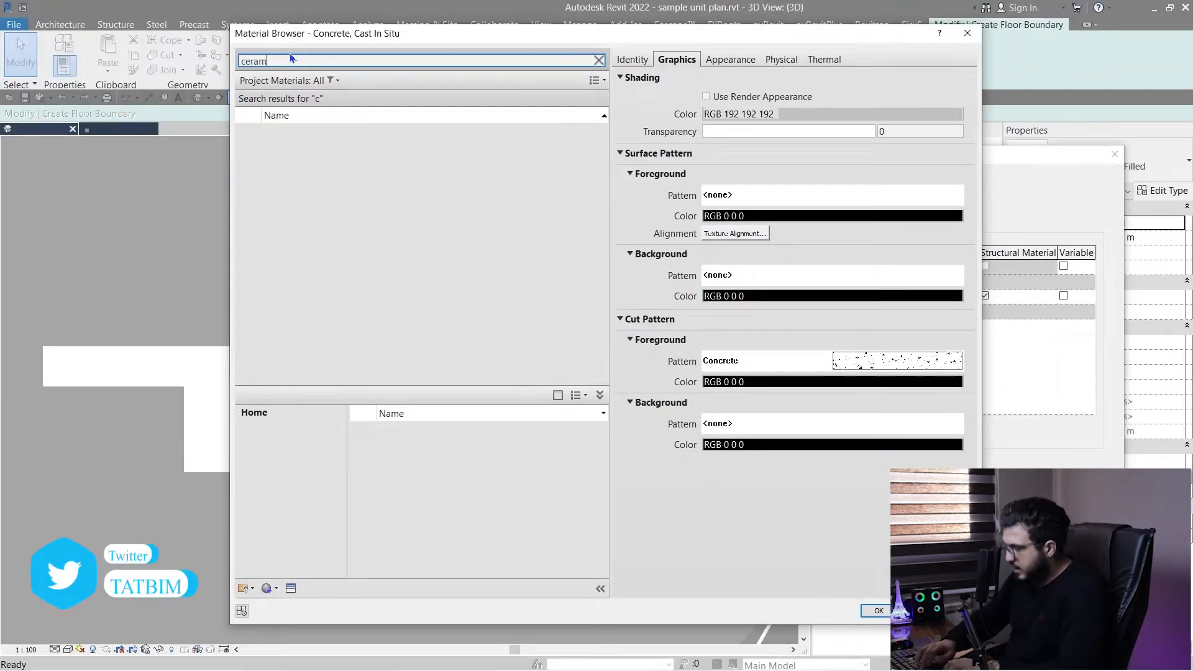
left_click(334, 144)
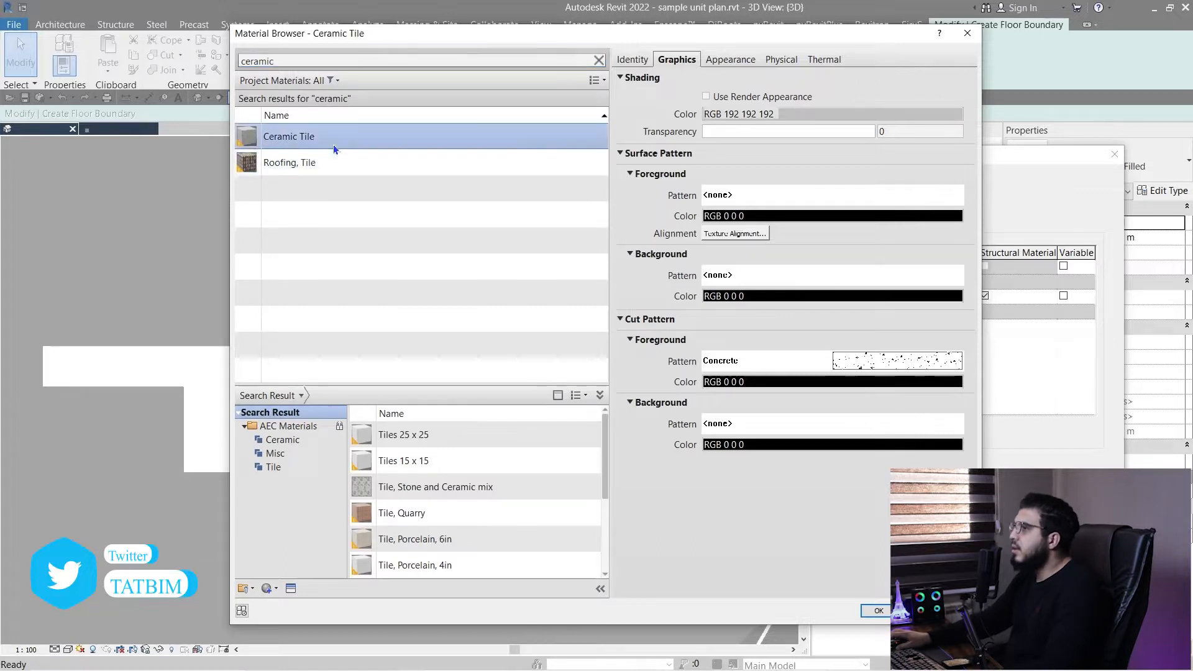
left_click(338, 161)
left_click(379, 134)
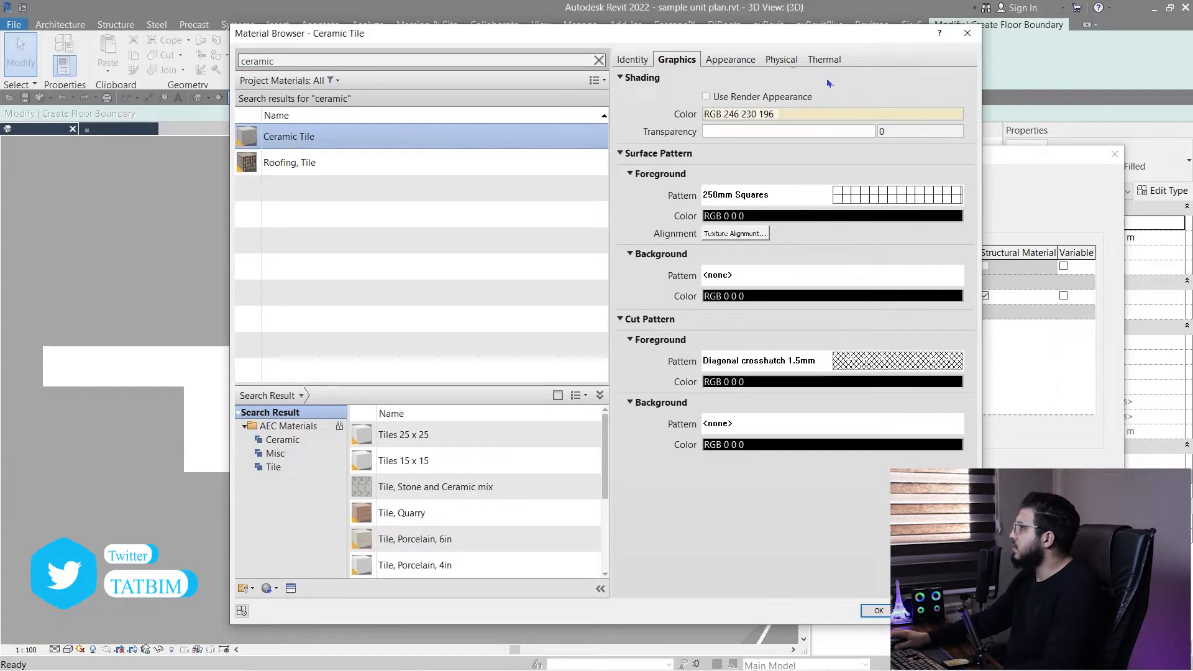
Step: Show the Ceramic Tile material's appearance and enlarge its preview to examine the surface
left_click(824, 59)
left_click(741, 61)
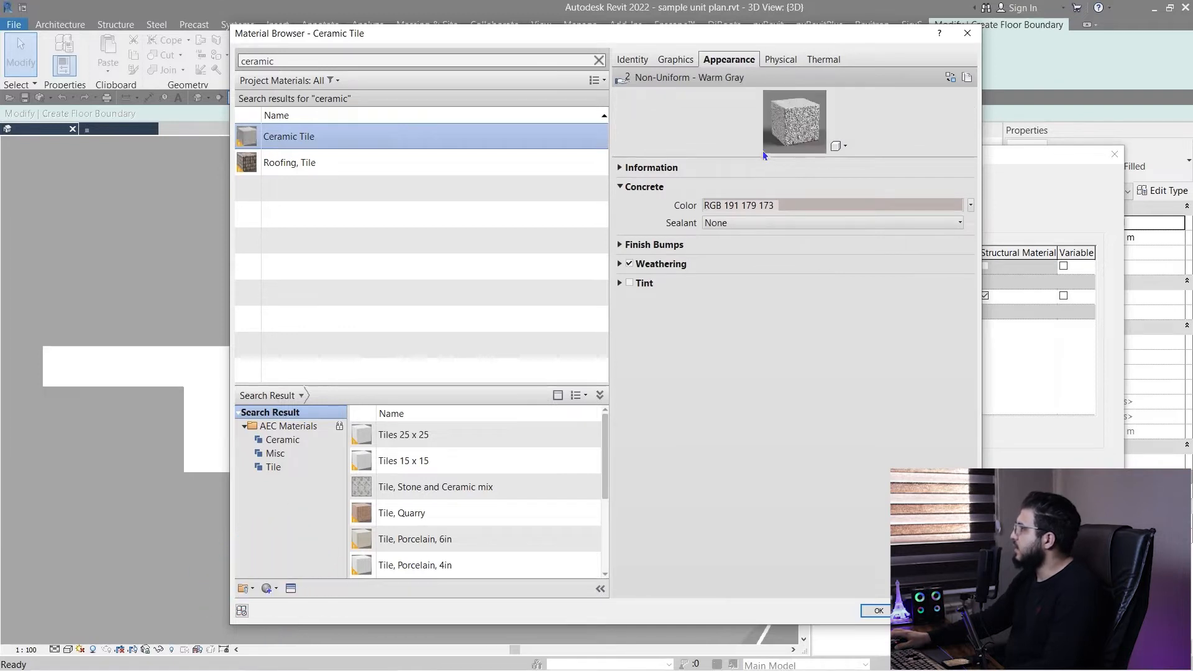
left_click_drag(757, 157, 683, 433)
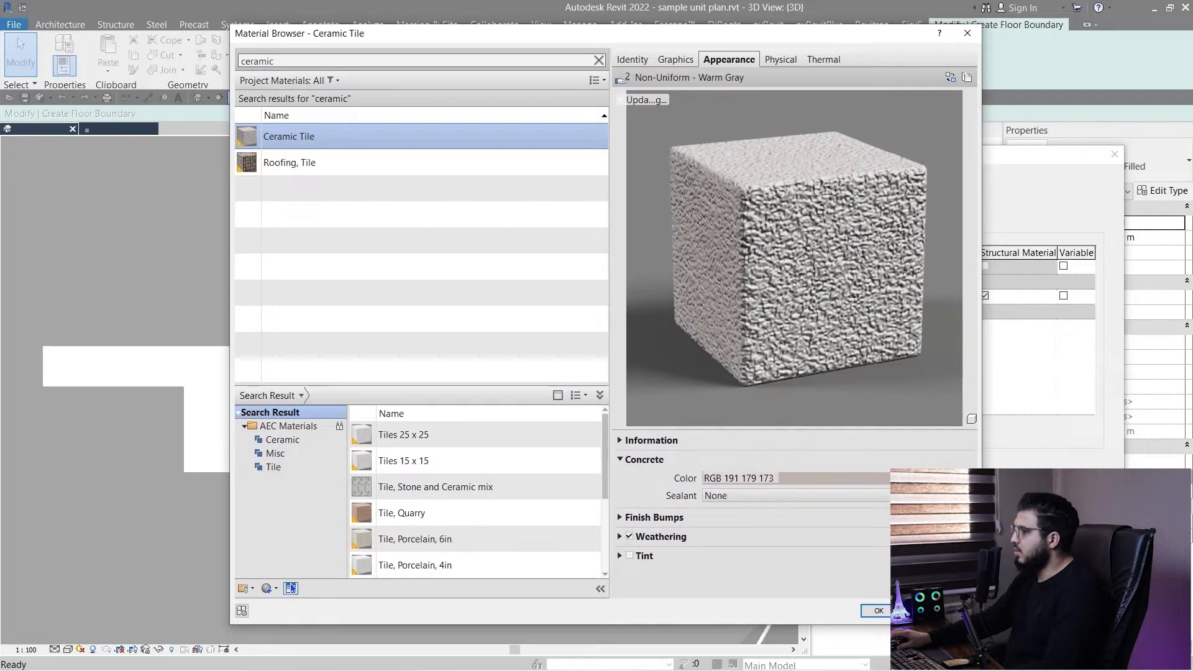
Step: Replace the Ceramic Tile material's appearance with 4in Squares - Lavender from the Ceramic Tile appearance library and accept the material
left_click(291, 588)
double_click(126, 106)
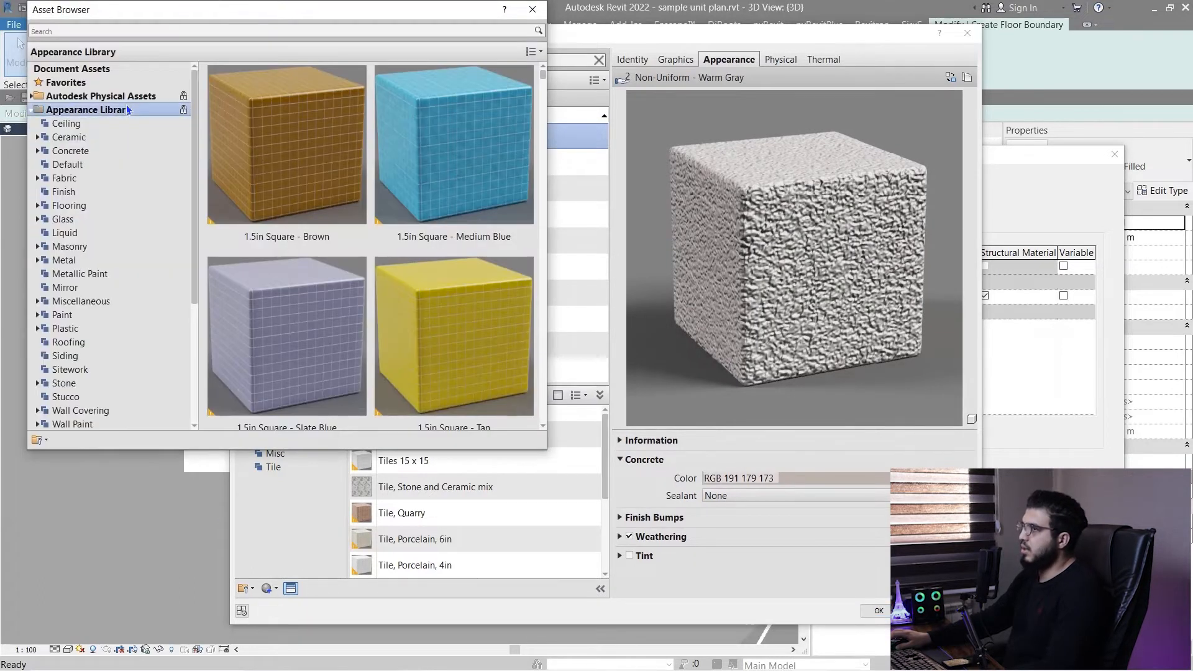
double_click(107, 135)
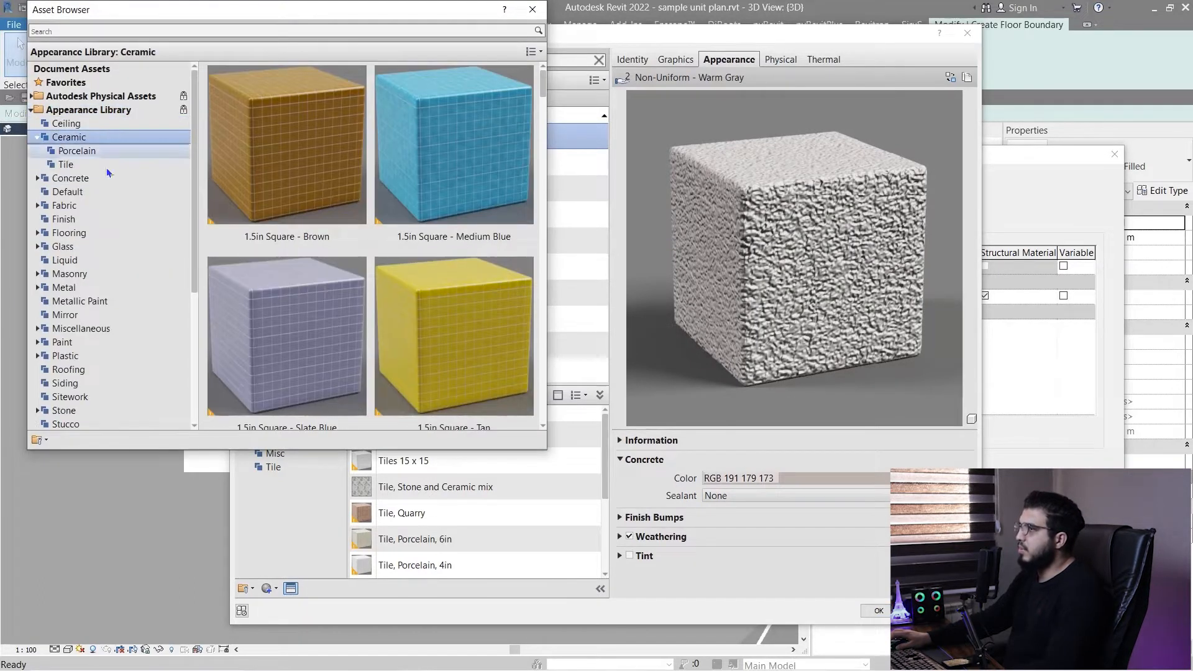
left_click(66, 165)
scroll(373, 218, "down", 3)
scroll(480, 372, "down", 1)
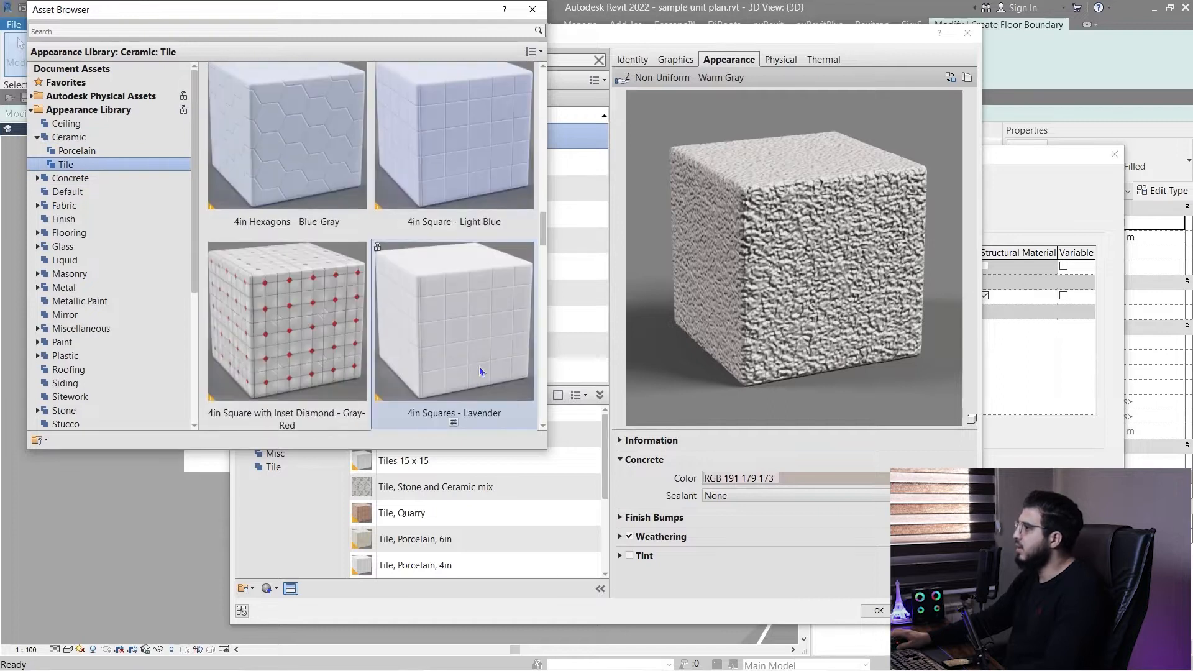
left_click(454, 422)
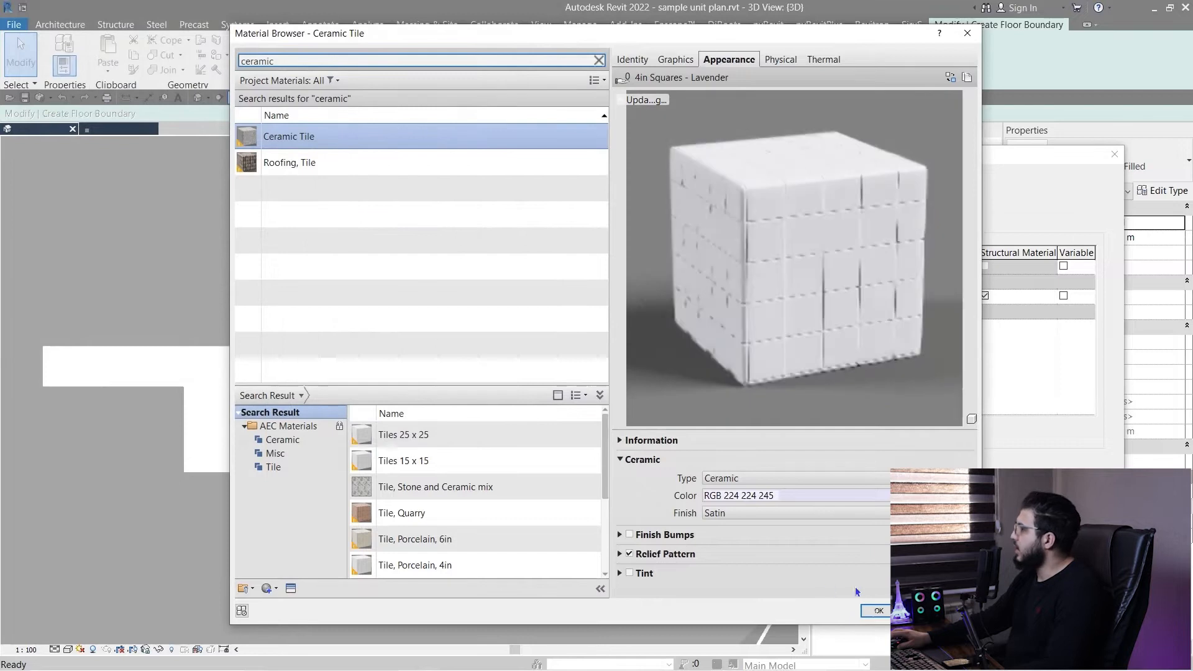
left_click(879, 611)
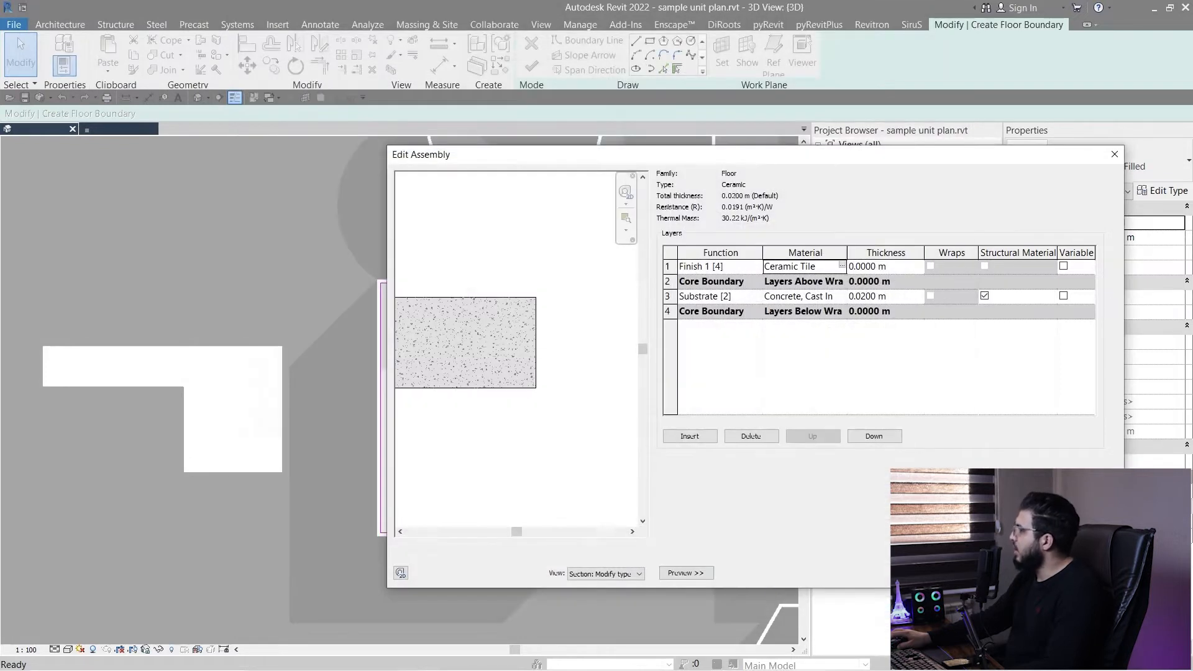
Step: Set the thickness of the Finish 1 [4] Ceramic Tile layer to 0.01 m
key("Return")
left_click(671, 348)
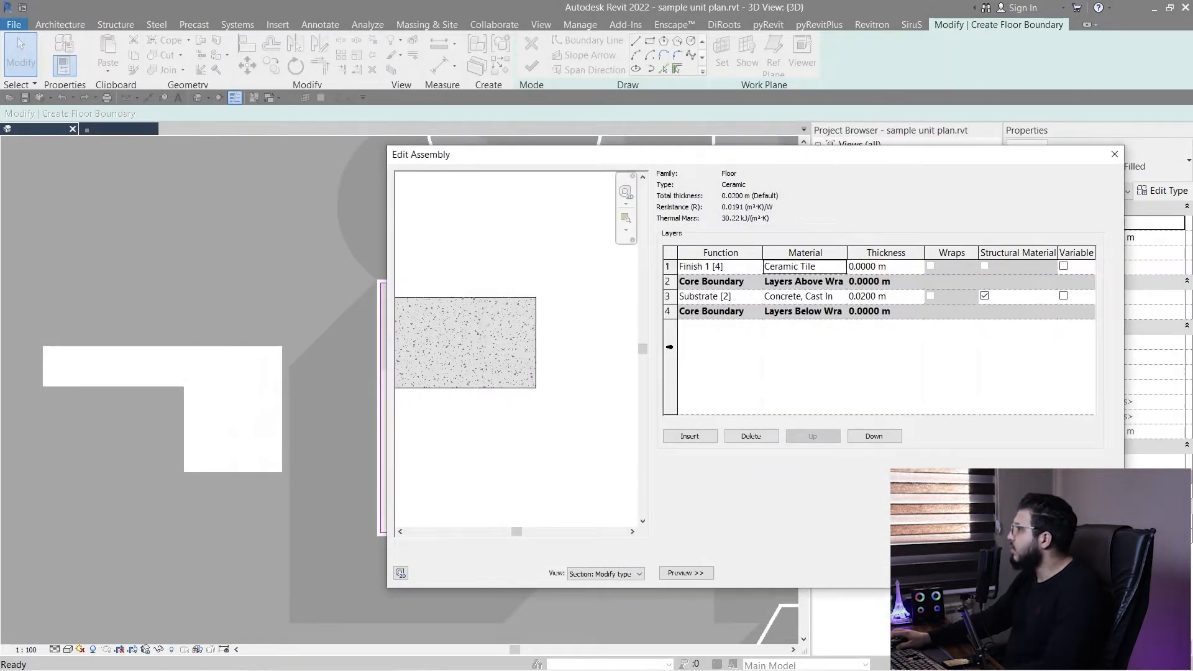
left_click(905, 268)
type("0.0")
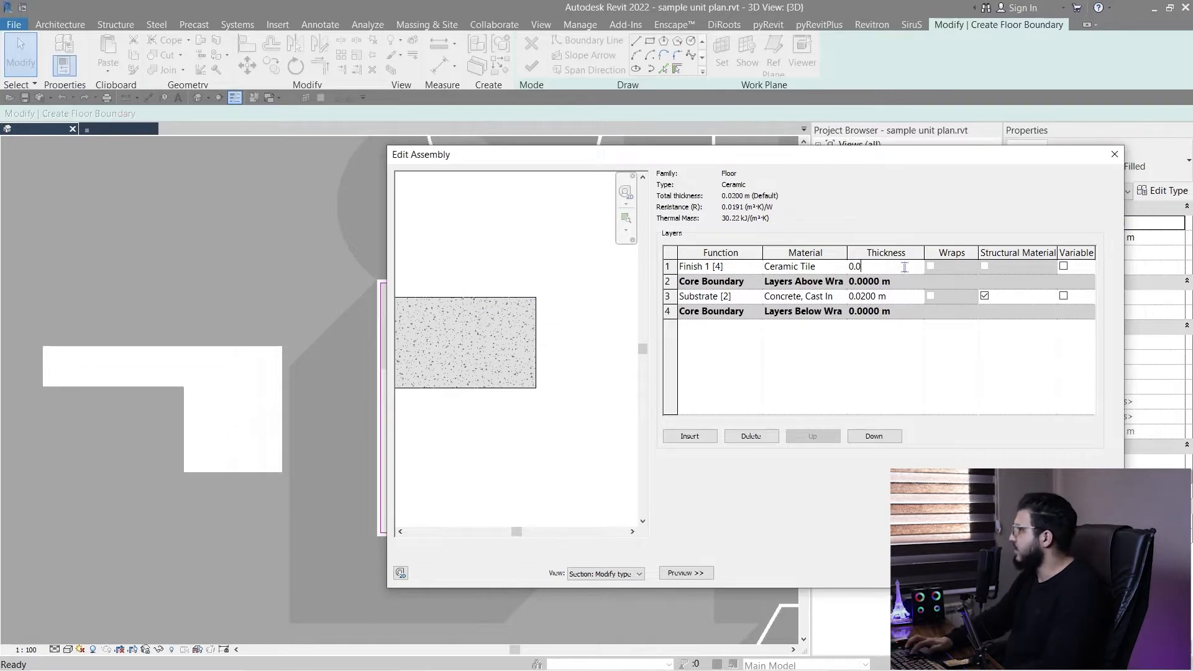
type("1")
key("Tab")
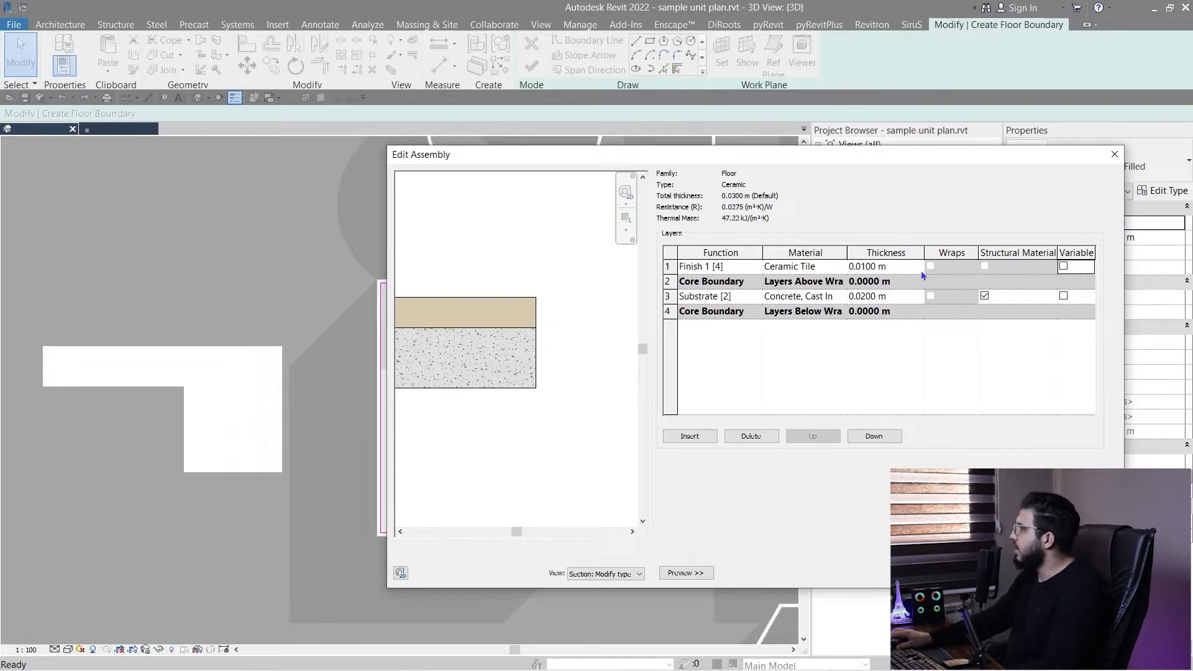
Step: Check the Ceramic Tile material's graphics settings, and accept the layer assembly and the Ceramic type properties
left_click(921, 270)
left_click(842, 266)
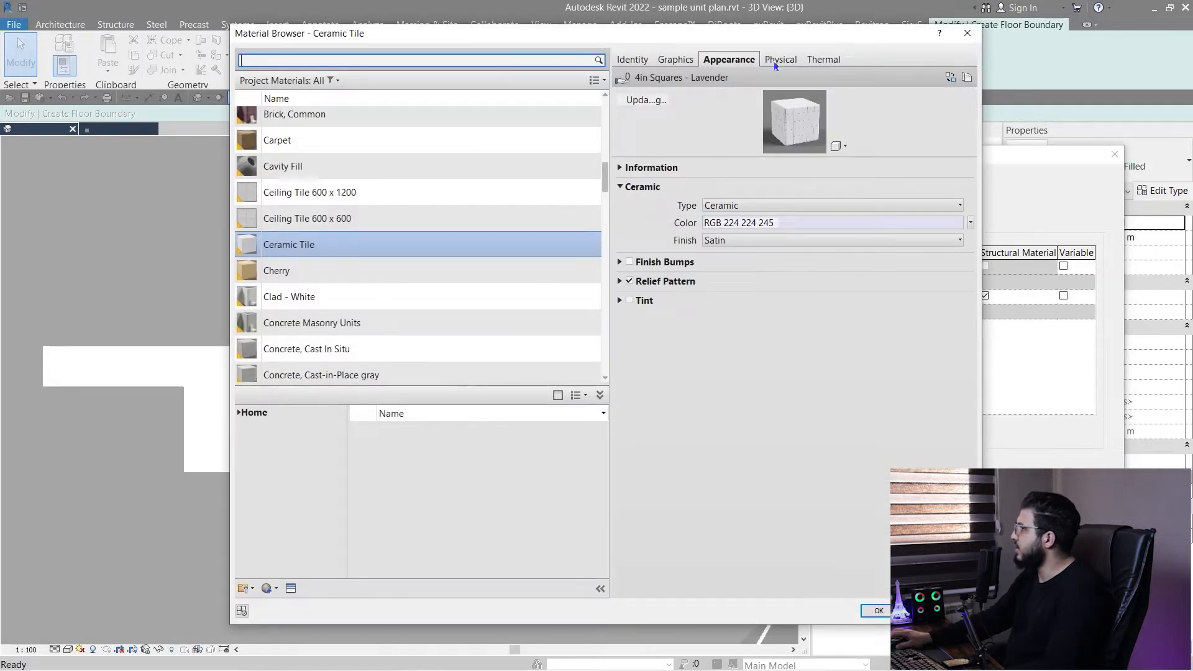
left_click(674, 61)
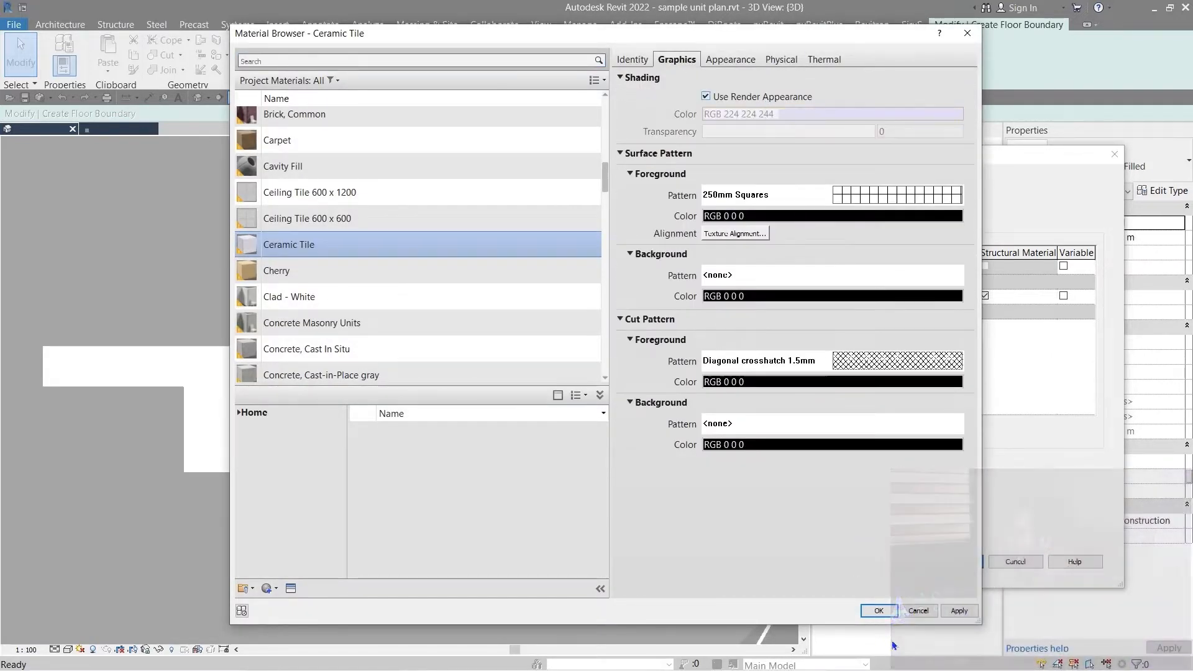
left_click(880, 612)
left_click(953, 562)
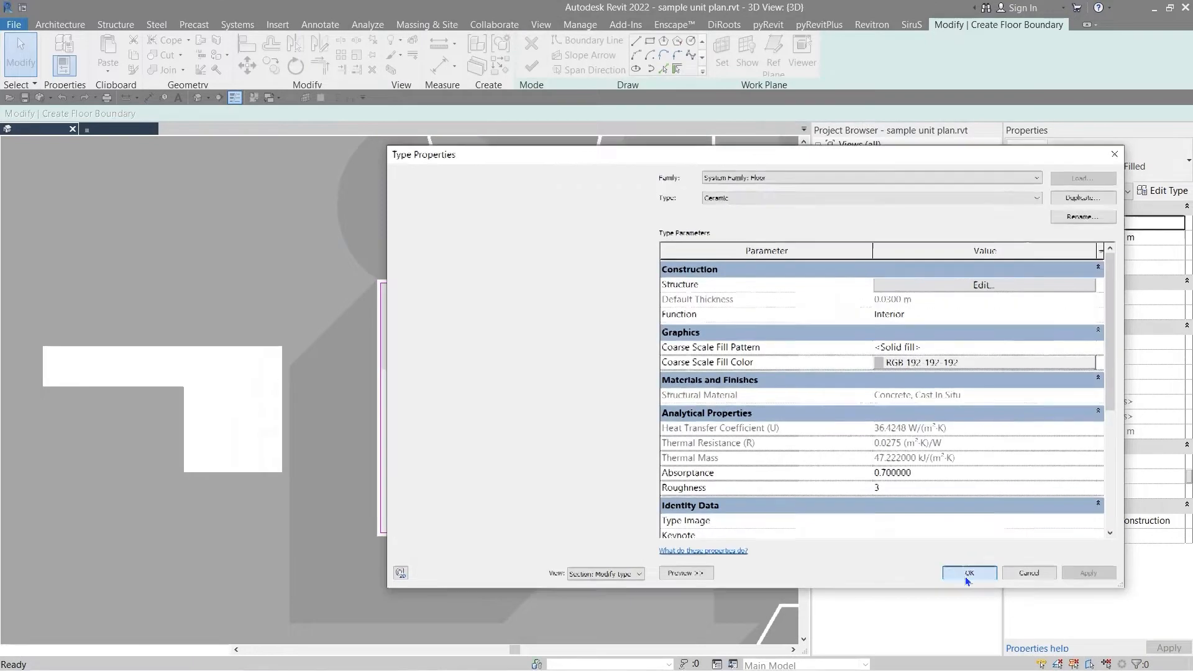
left_click(968, 573)
Step: Trim the upper boundary line to the room's right-hand partition line to close the corner, and finish the floor sketch
scroll(375, 413, "up", 3)
scroll(511, 386, "down", 2)
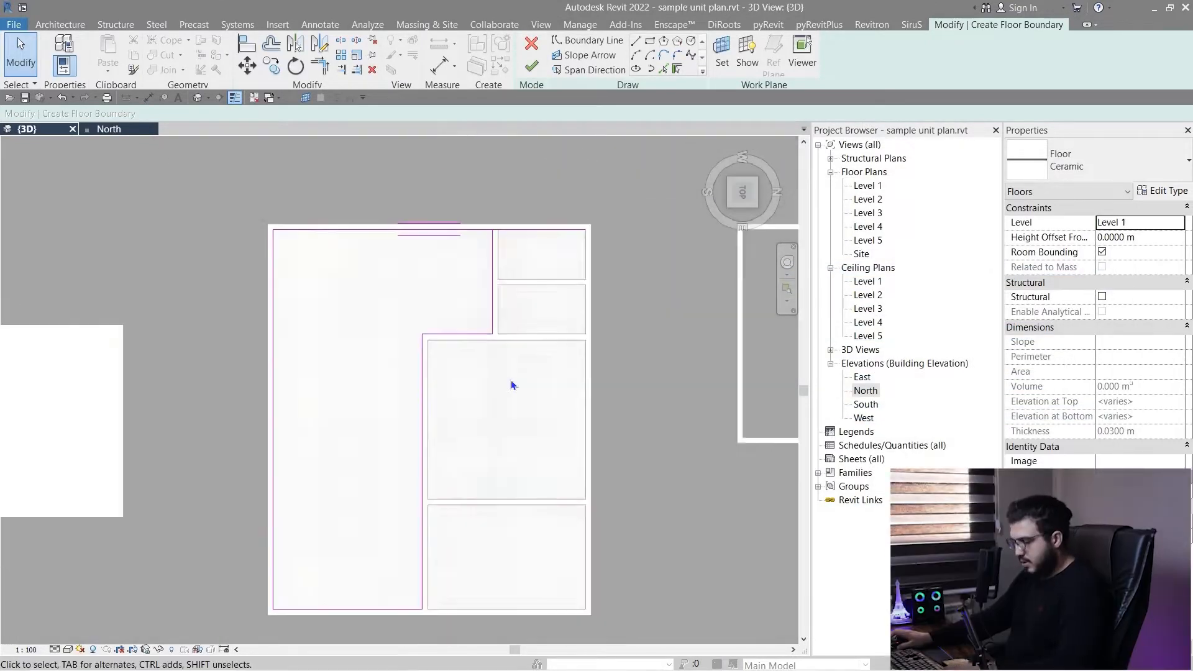
key("t")
key("r")
left_click(462, 233)
left_click(497, 266)
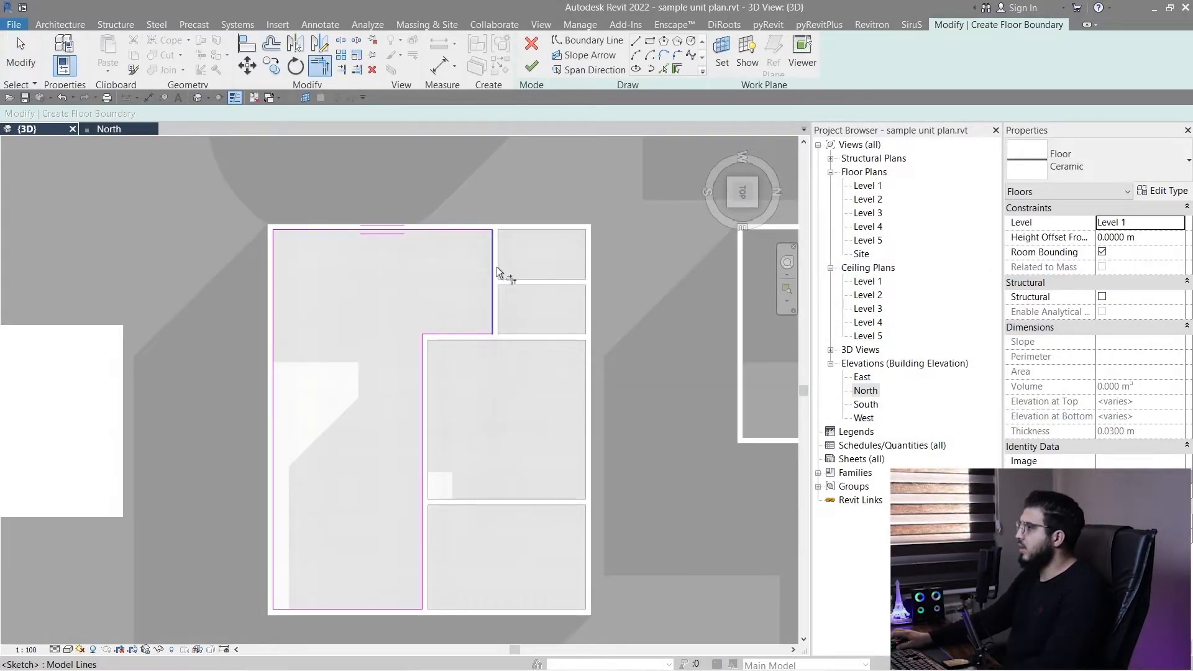
left_click(532, 66)
Step: Set the new Ceramic floor's height offset from Level 1 to 0.03 m
mouse_move(480, 483)
middle_mouse_down("shift")
mouse_move(593, 368)
mouse_move(570, 387)
middle_mouse_up("shift")
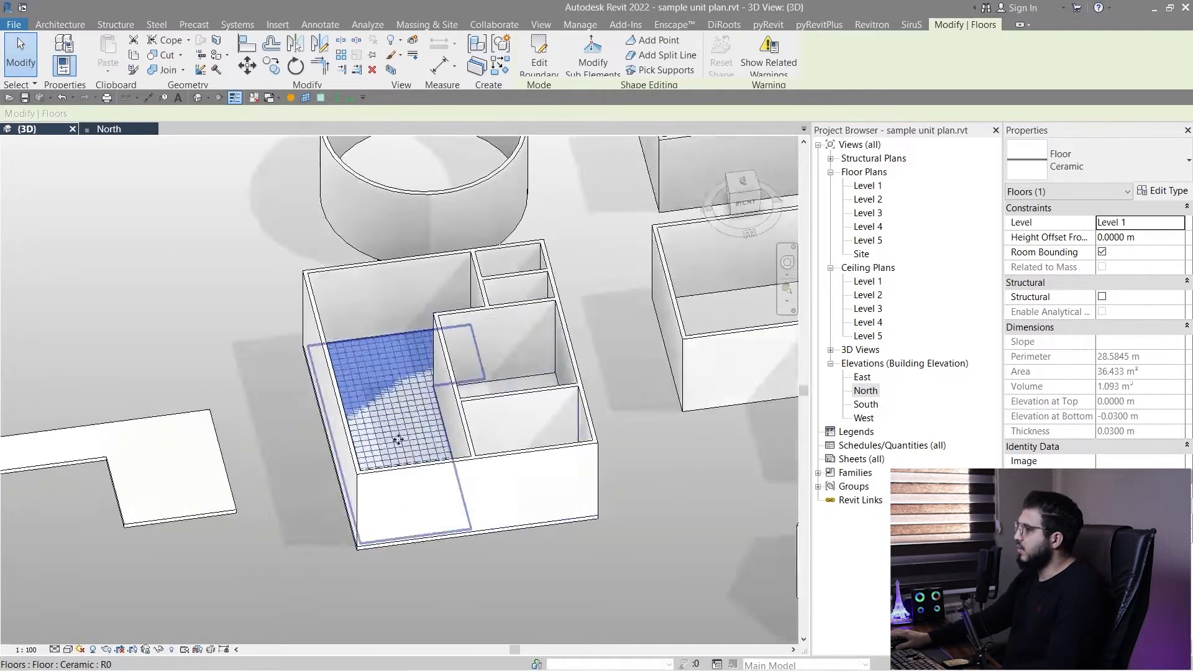
scroll(398, 443, "up", 4)
middle_click_drag(483, 563, 525, 426, "shift")
scroll(525, 426, "down", 5)
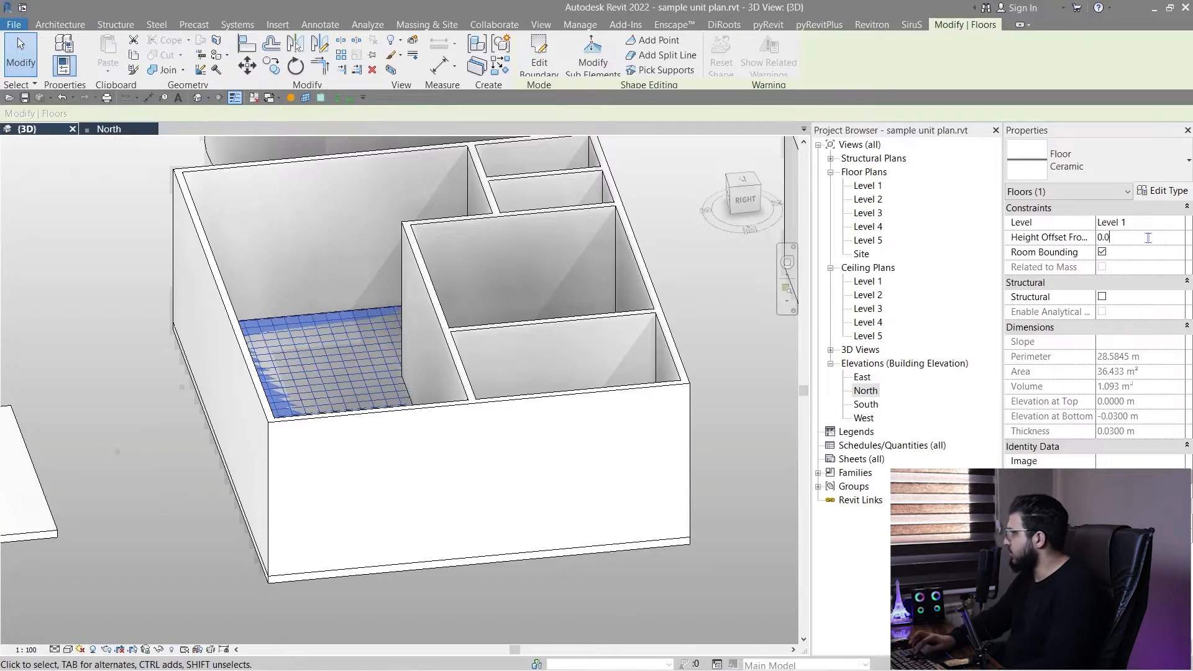
type("300")
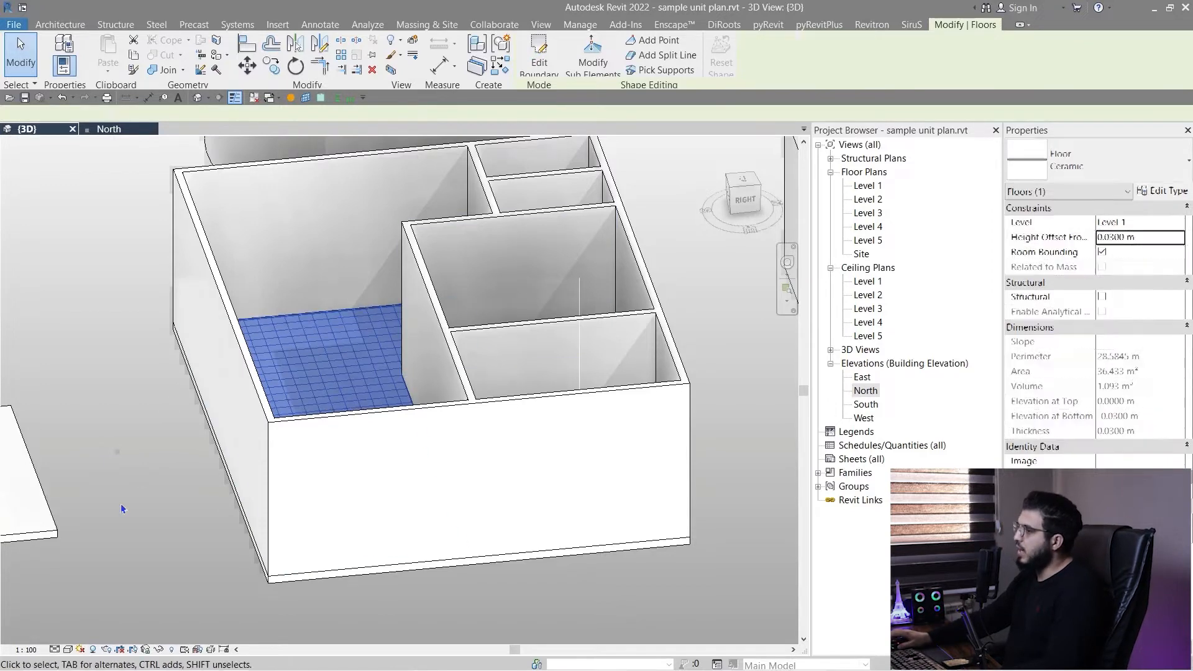
Step: Isolate the Ceramic floor with a section box and pull one side face inward to cut through the floors and walls
scroll(186, 509, "up", 4)
scroll(196, 509, "down", 5)
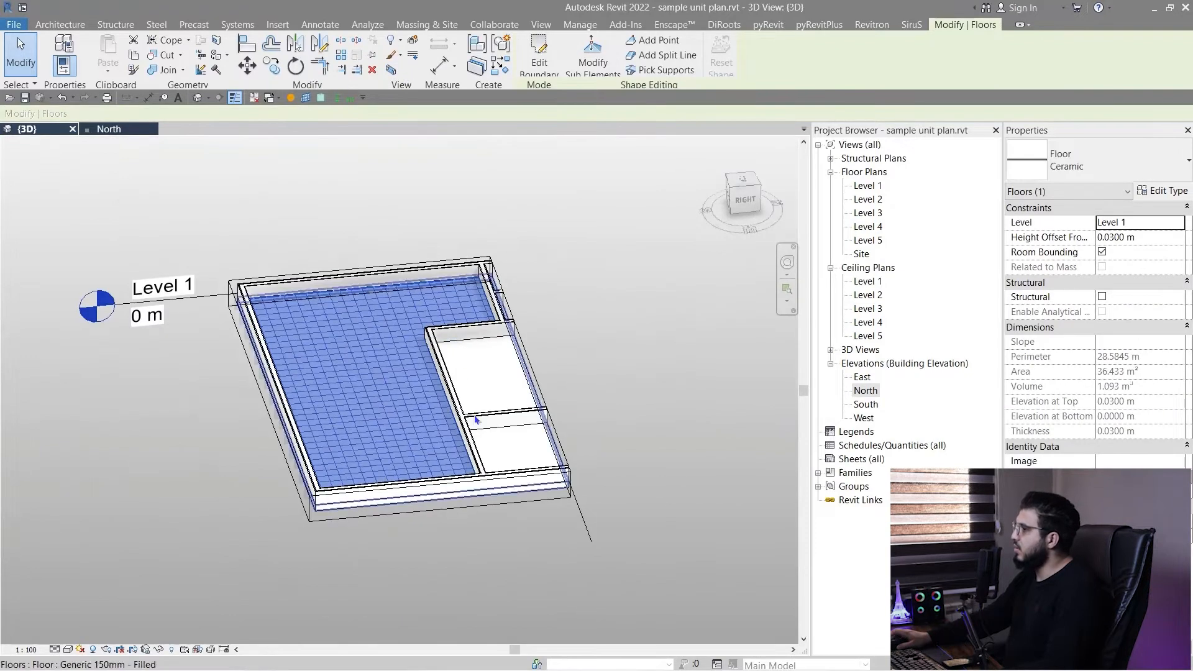
scroll(440, 519, "up", 3)
left_click(440, 519)
left_click(437, 510)
middle_click_drag(404, 532, 640, 481, "shift")
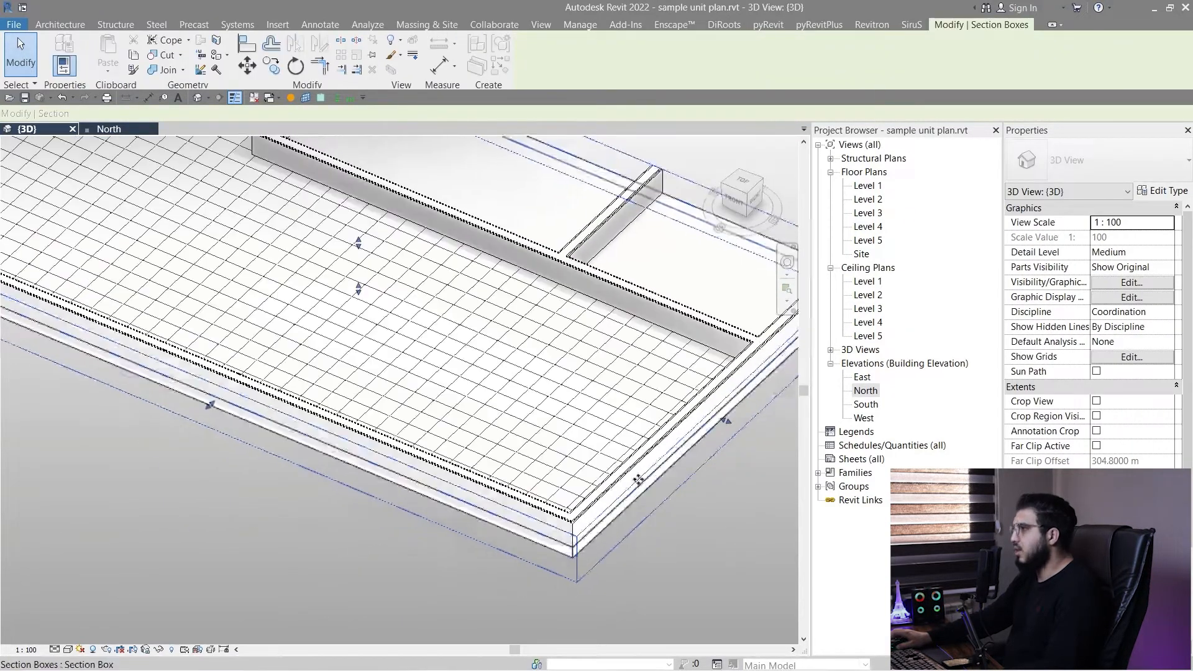
left_click_drag(729, 425, 618, 375)
middle_click_drag(706, 575, 570, 431, "shift")
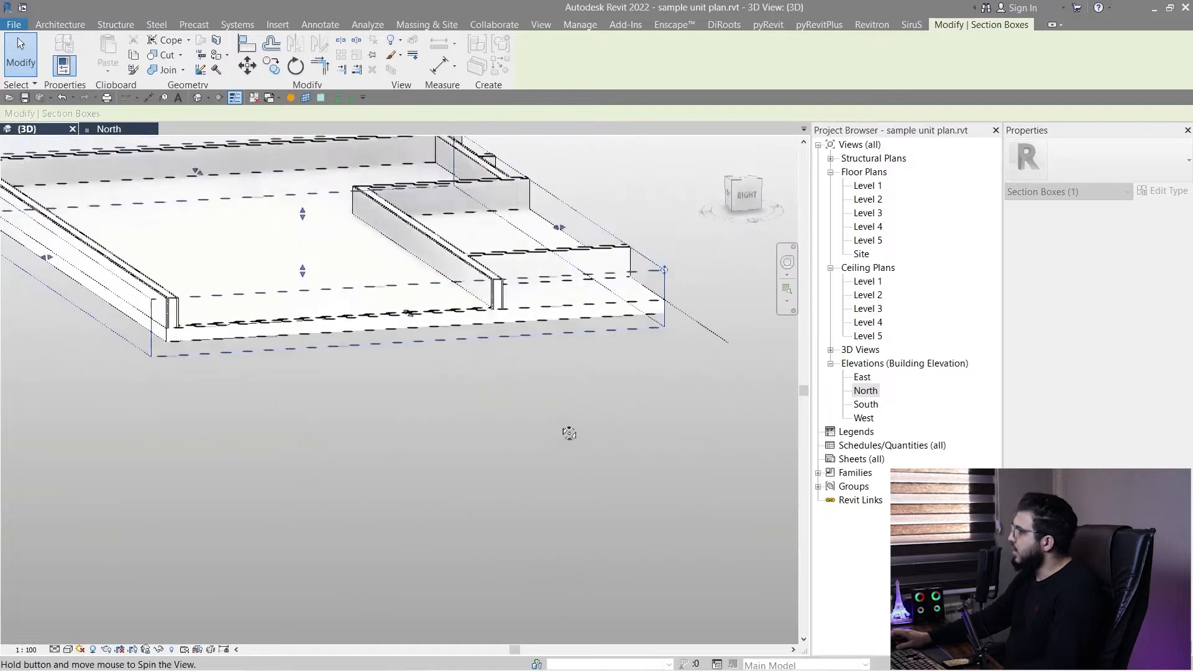
Step: Examine the cut edge of the Ceramic floor from several angles to see how it sits on the slab between the walls
scroll(213, 291, "up", 6)
key("Escape")
scroll(178, 458, "down", 3)
middle_click_drag(179, 458, 315, 565, "shift")
scroll(330, 457, "up", 3)
middle_click_drag(358, 475, 440, 308, "shift")
scroll(149, 453, "up", 3)
scroll(423, 315, "up", 4)
scroll(423, 314, "down", 4)
middle_click_drag(279, 524, 482, 453, "shift")
scroll(501, 458, "up", 2)
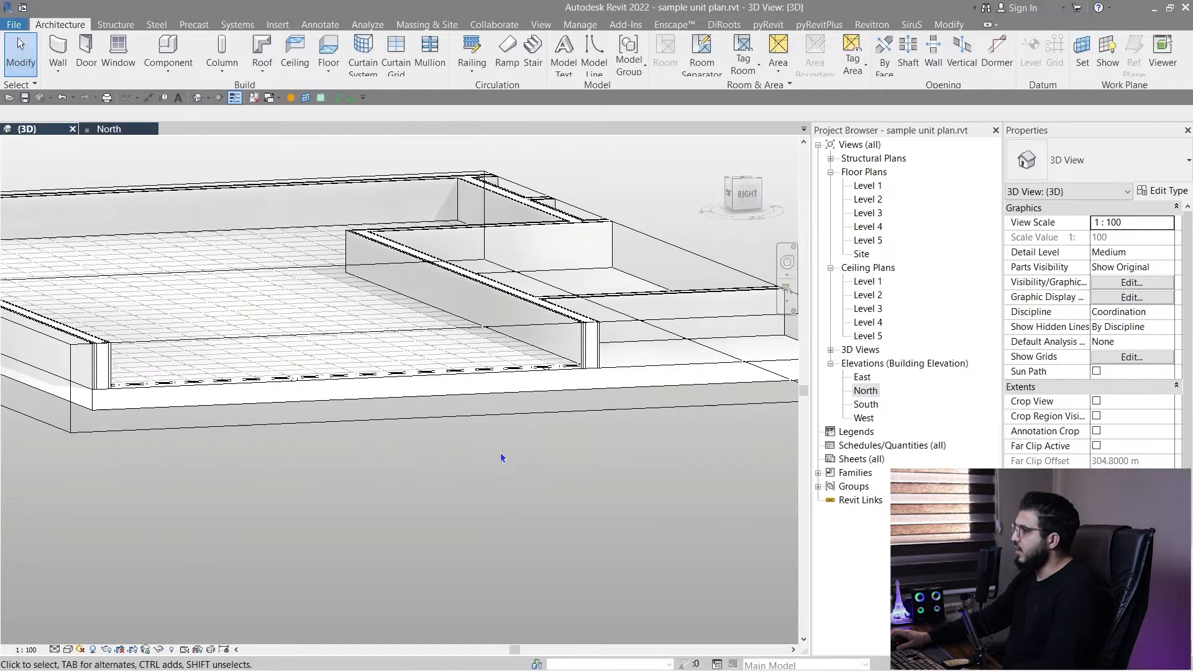
Step: Turn off the 3D view's section box and show the whole model from the top
scroll(501, 458, "down", 4)
left_click(1096, 491)
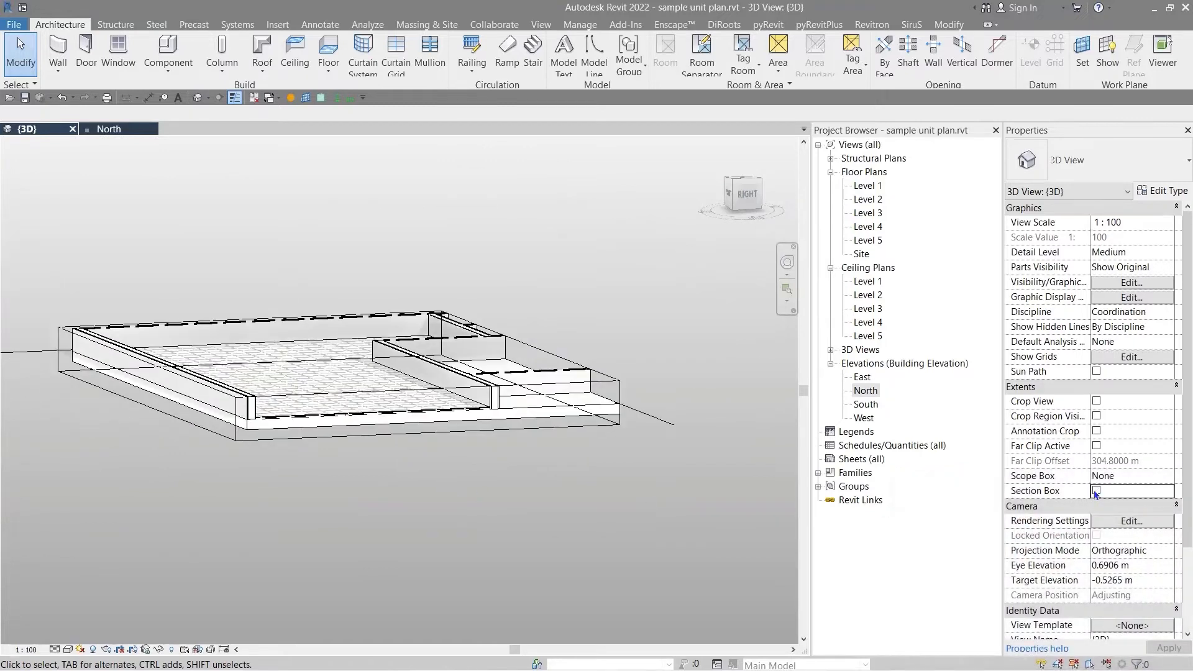
scroll(538, 493, "up", 3)
middle_click_drag(540, 486, 622, 373, "shift")
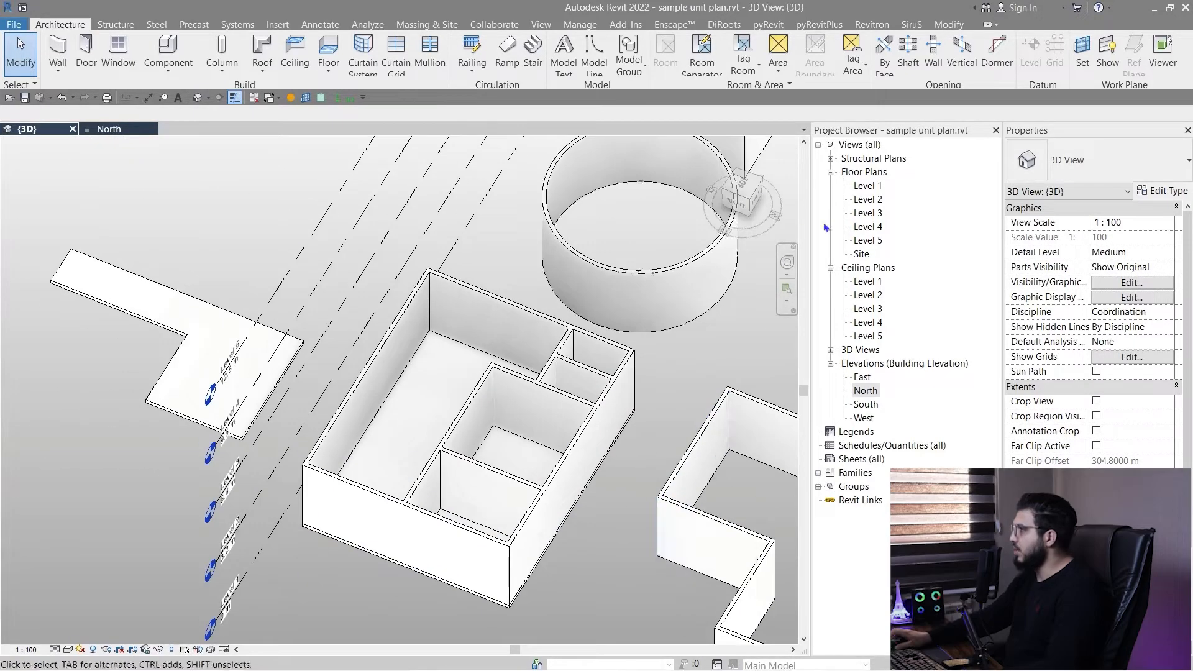
left_click(741, 182)
Step: Examine the partitioned unit from above, comparing the tiled room with the rooms that have no ceramic finish
scroll(404, 472, "up", 8)
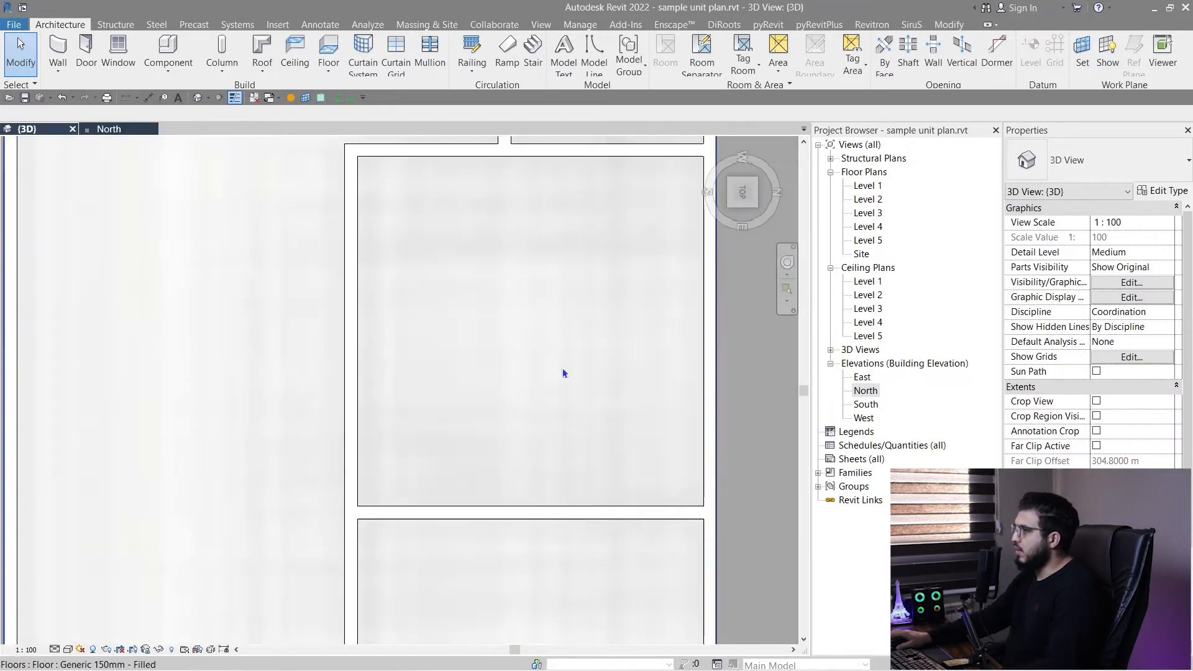
scroll(504, 354, "down", 4)
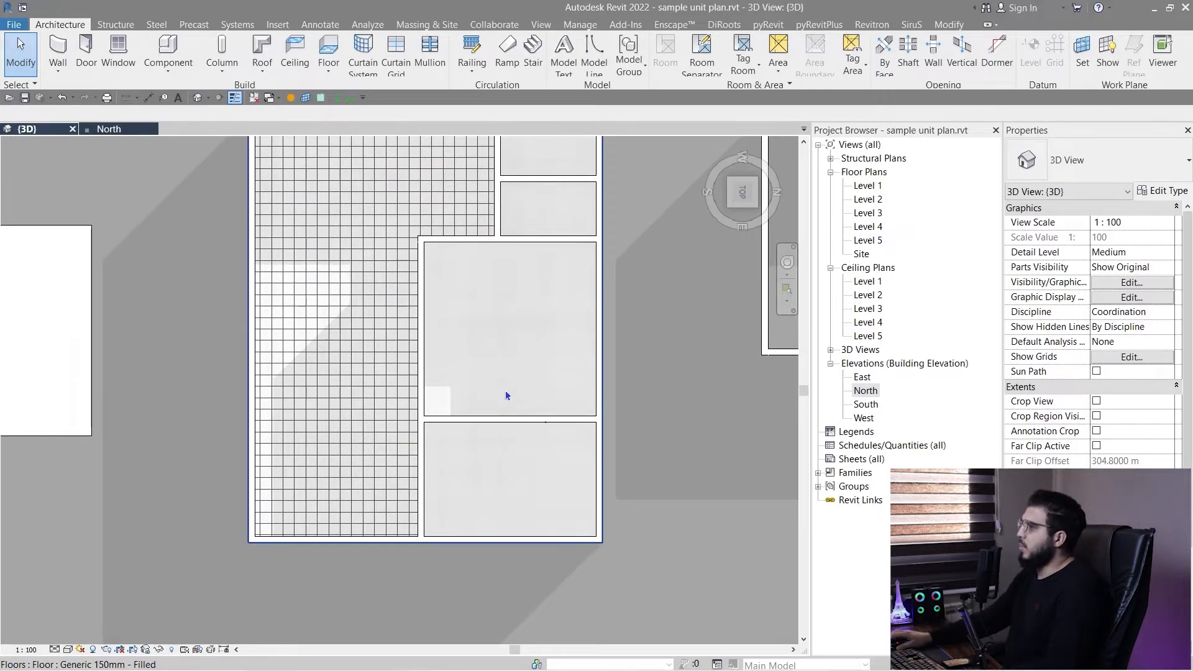
scroll(505, 396, "down", 3)
scroll(575, 391, "up", 5)
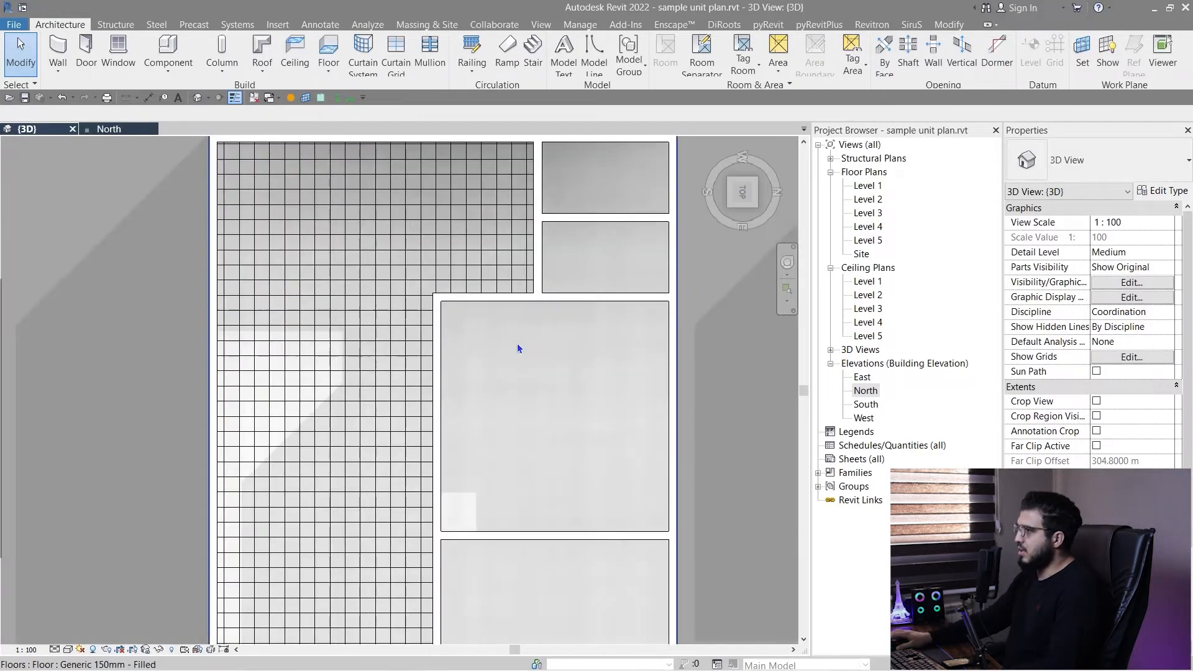
scroll(519, 348, "down", 3)
scroll(457, 393, "up", 2)
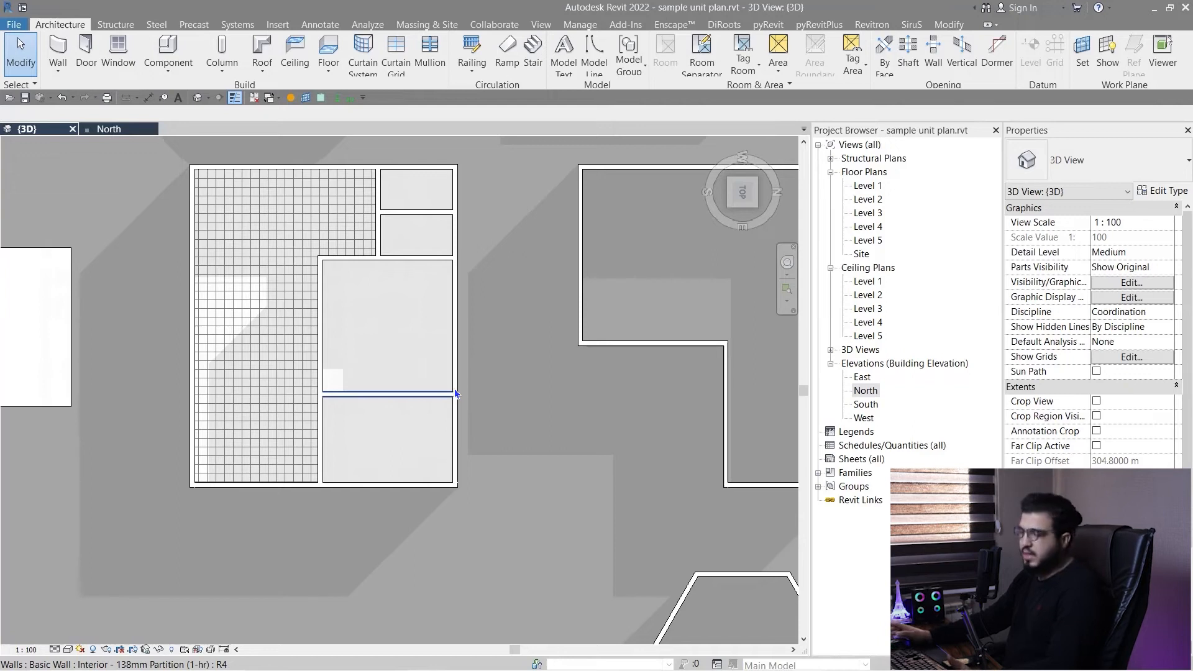
scroll(462, 447, "down", 2)
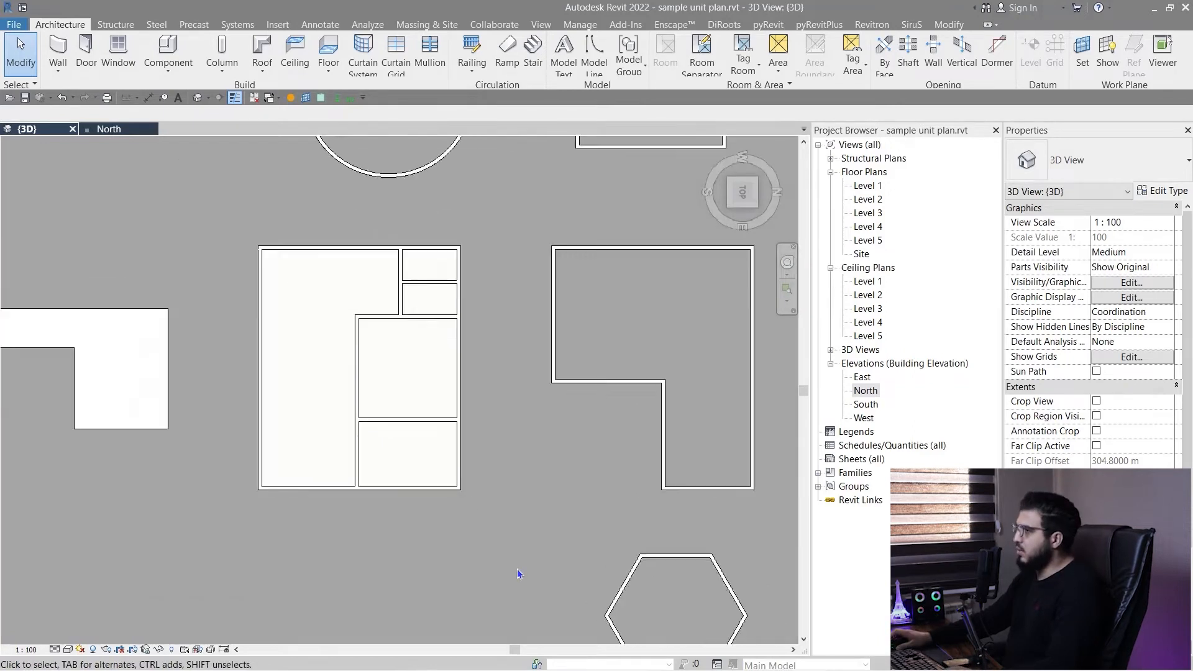
scroll(358, 404, "up", 2)
scroll(358, 404, "up", 2)
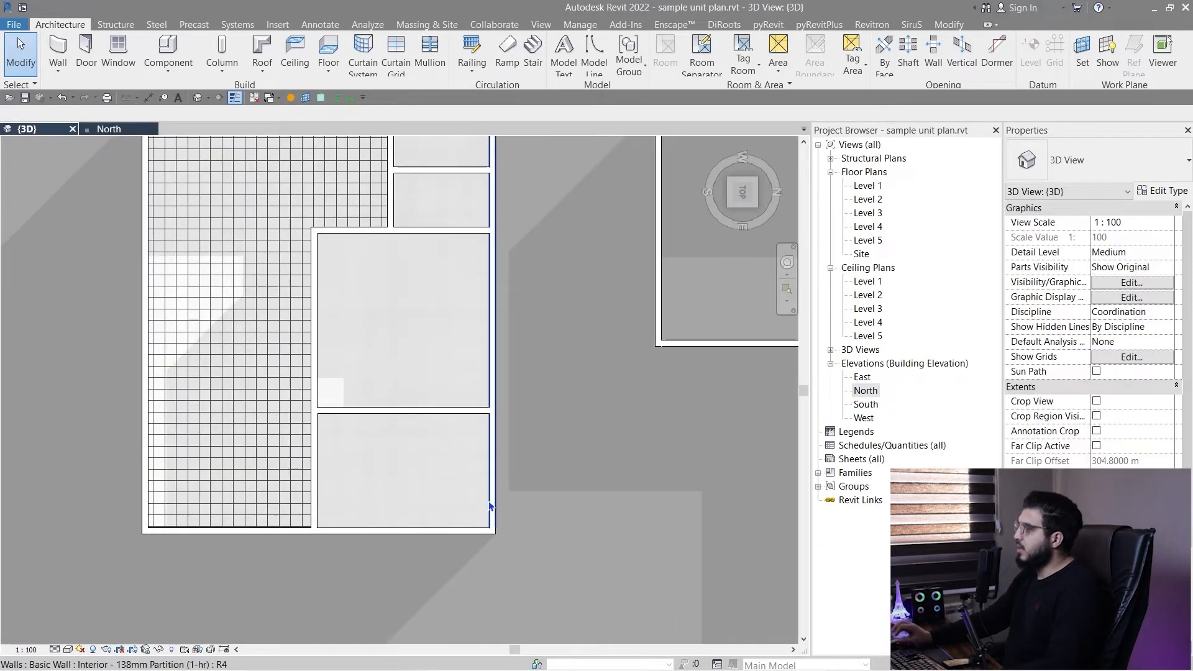
scroll(490, 507, "down", 2)
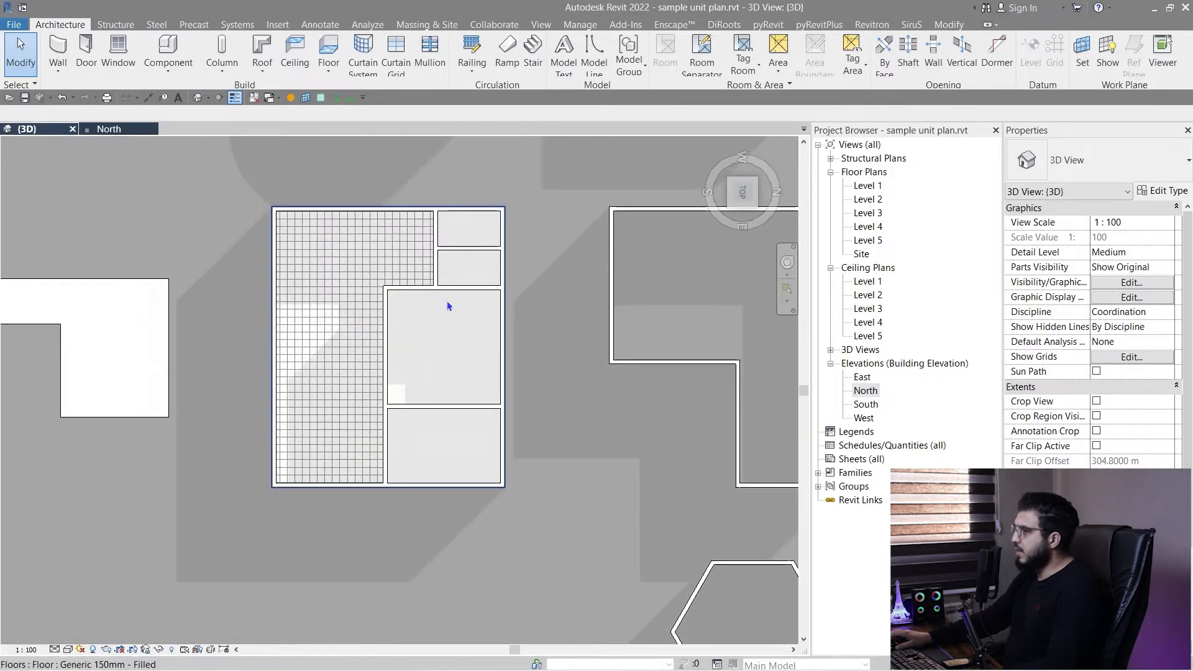
scroll(447, 300, "up", 3)
scroll(488, 435, "up", 1)
scroll(341, 392, "down", 1)
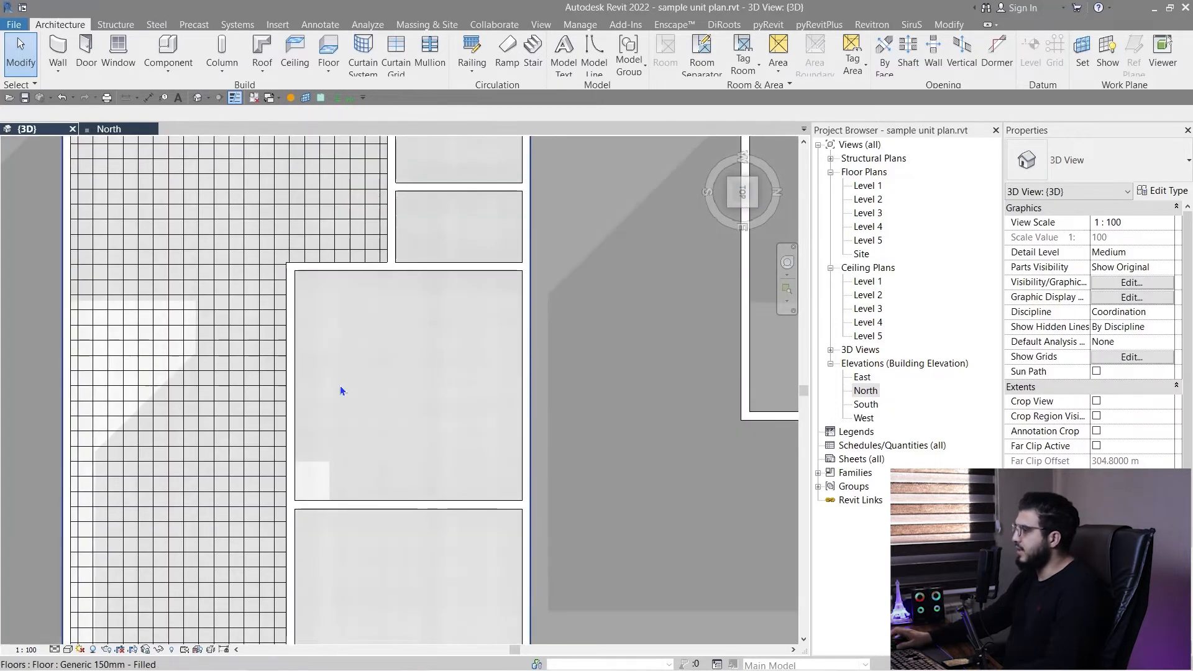
scroll(341, 392, "down", 2)
scroll(259, 346, "up", 2)
scroll(427, 395, "up", 1)
middle_click_drag(426, 395, 497, 582)
middle_click_drag(356, 466, 360, 481)
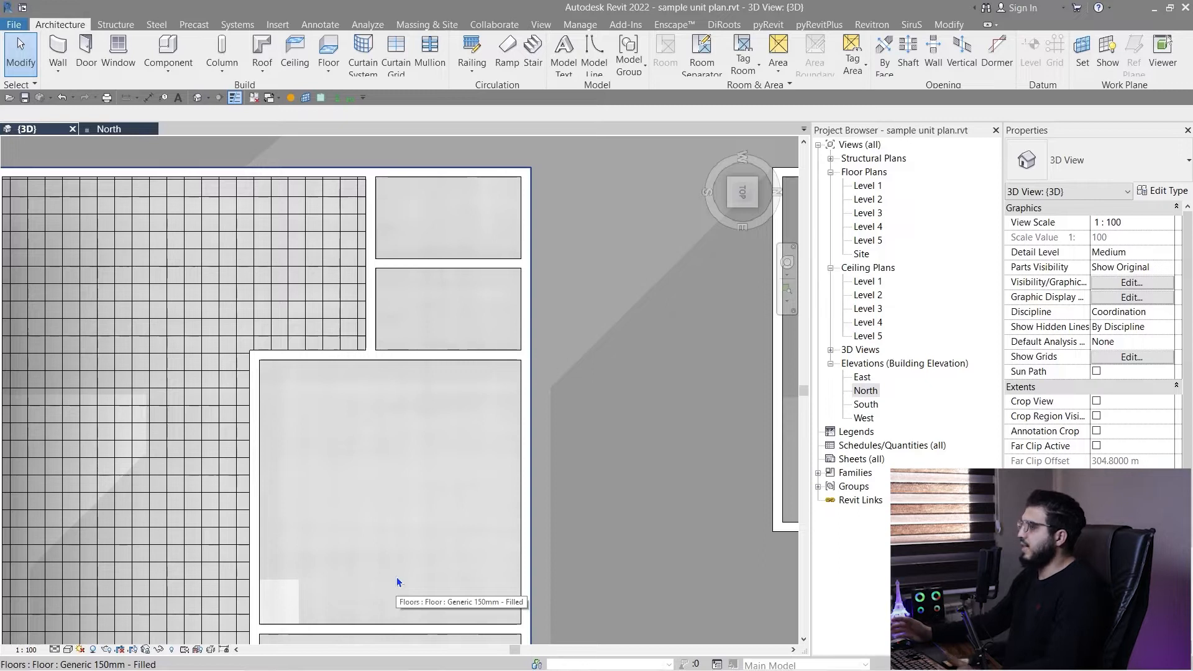
middle_click_drag(588, 531, 601, 389)
scroll(601, 389, "down", 5)
Step: Create another floor of the Ceramic type and pick the edges of the large middle room as its boundary lines
left_click(346, 299)
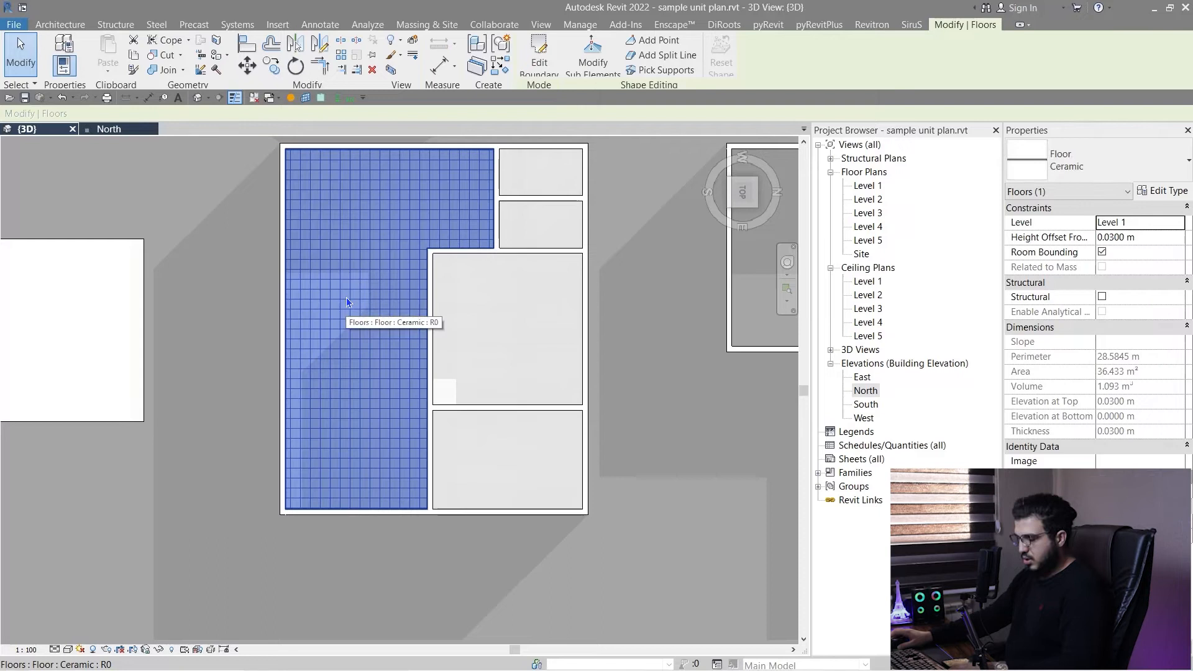
left_click(539, 59)
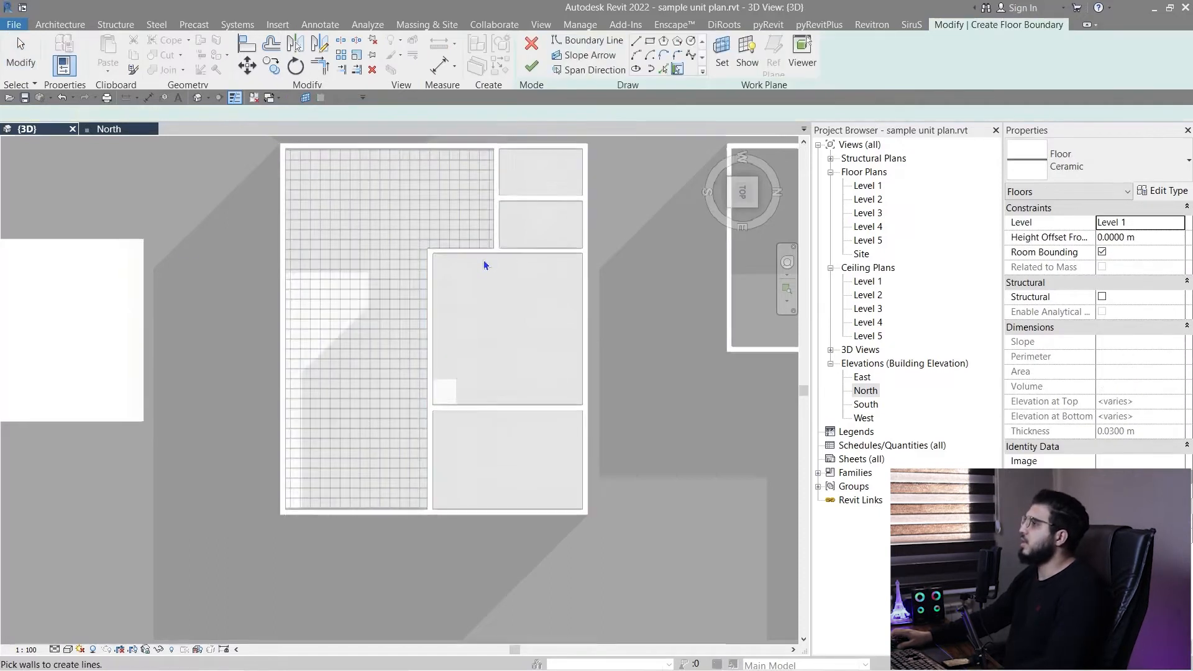
scroll(483, 259, "up", 4)
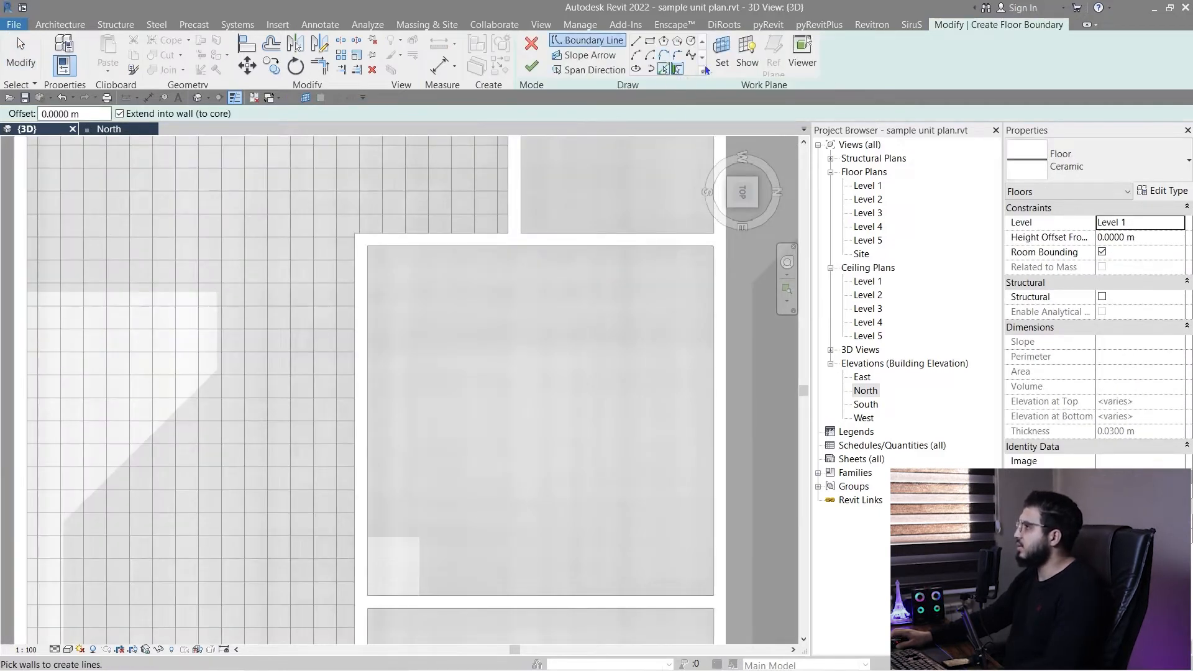
left_click(662, 70)
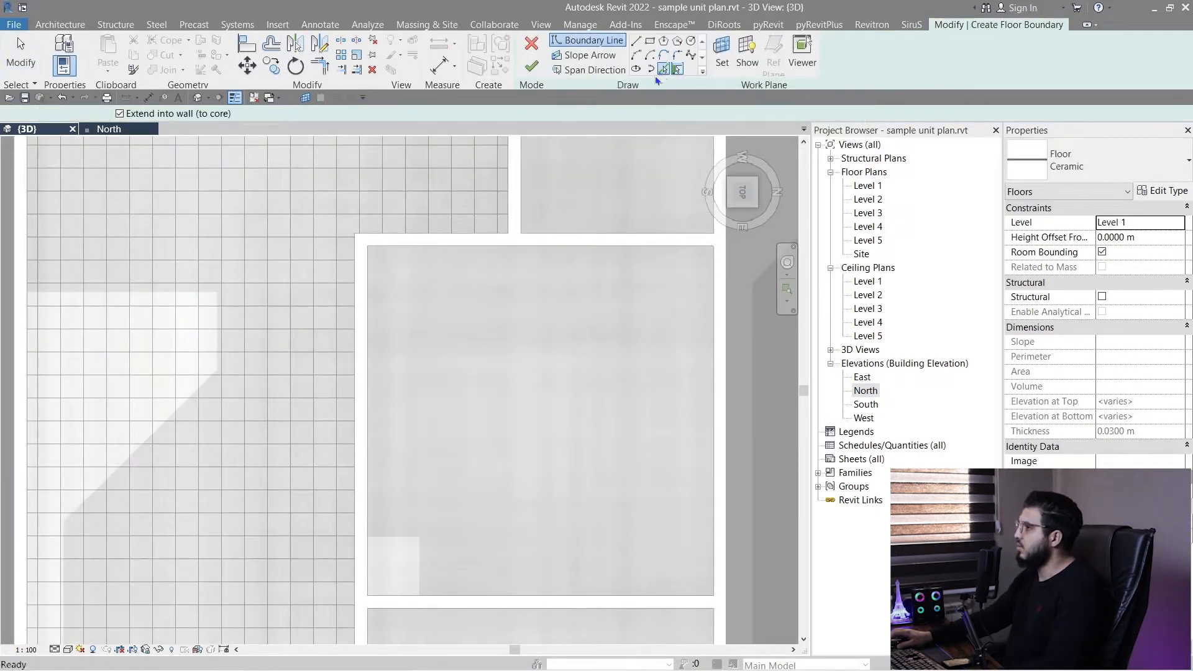
left_click(372, 296)
left_click(613, 596)
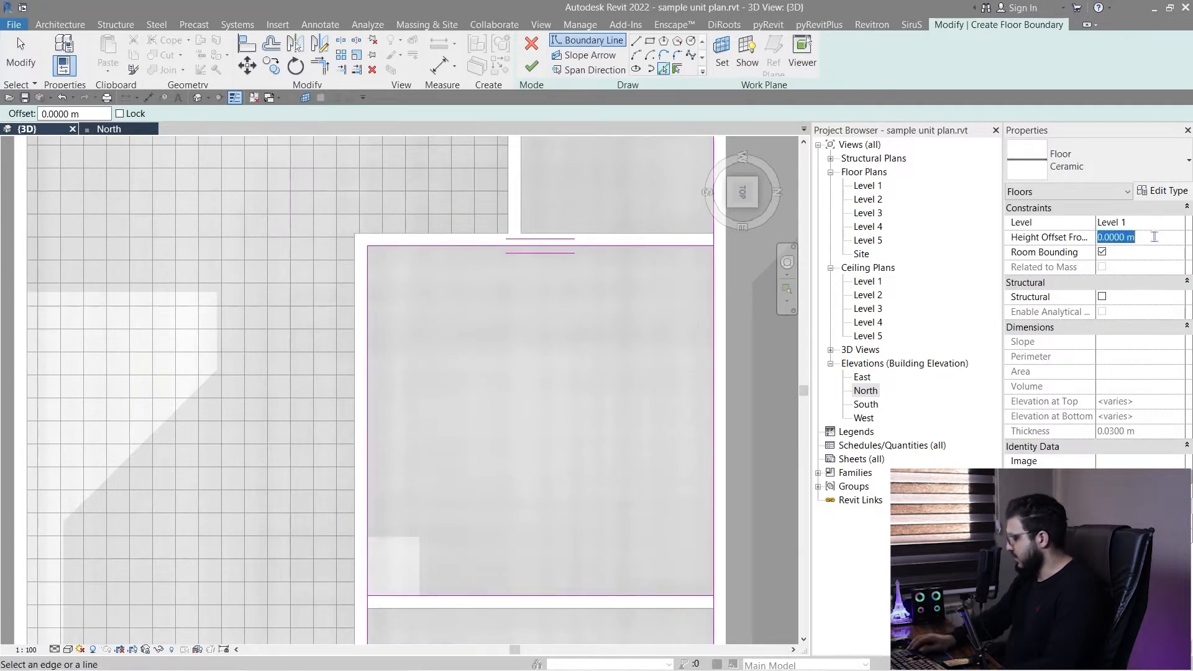
Step: Trim the picked boundary lines to each other at the middle room's corners so they form a closed rectangle
type("tr")
left_click(673, 342)
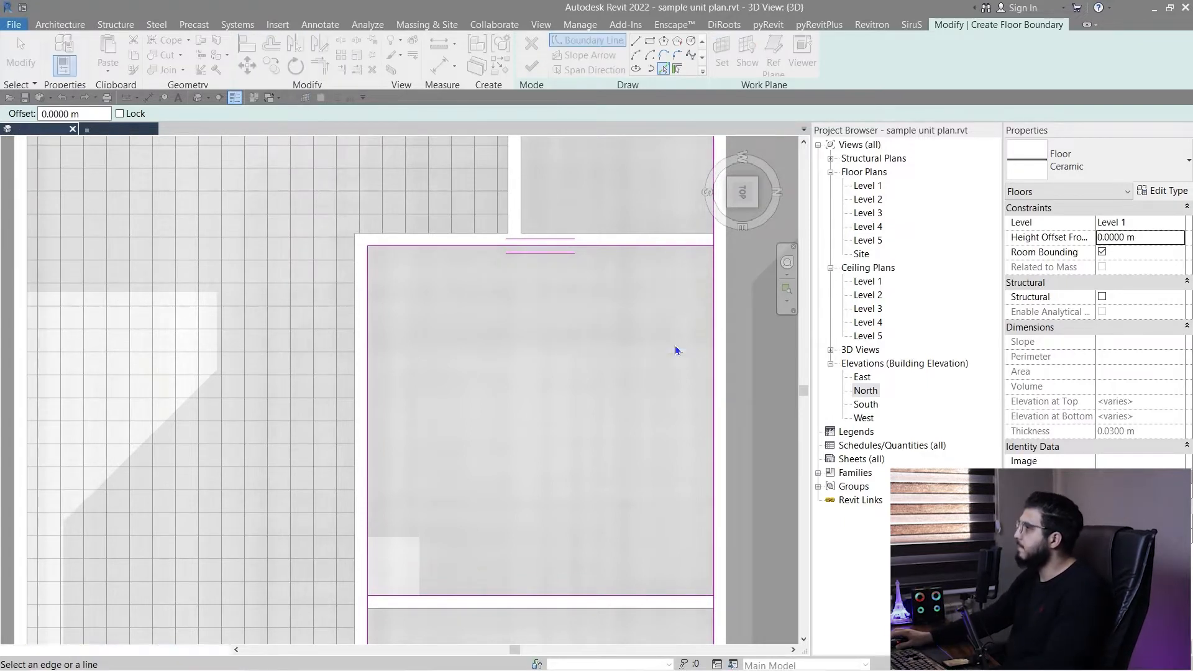
middle_click_drag(586, 340, 508, 361)
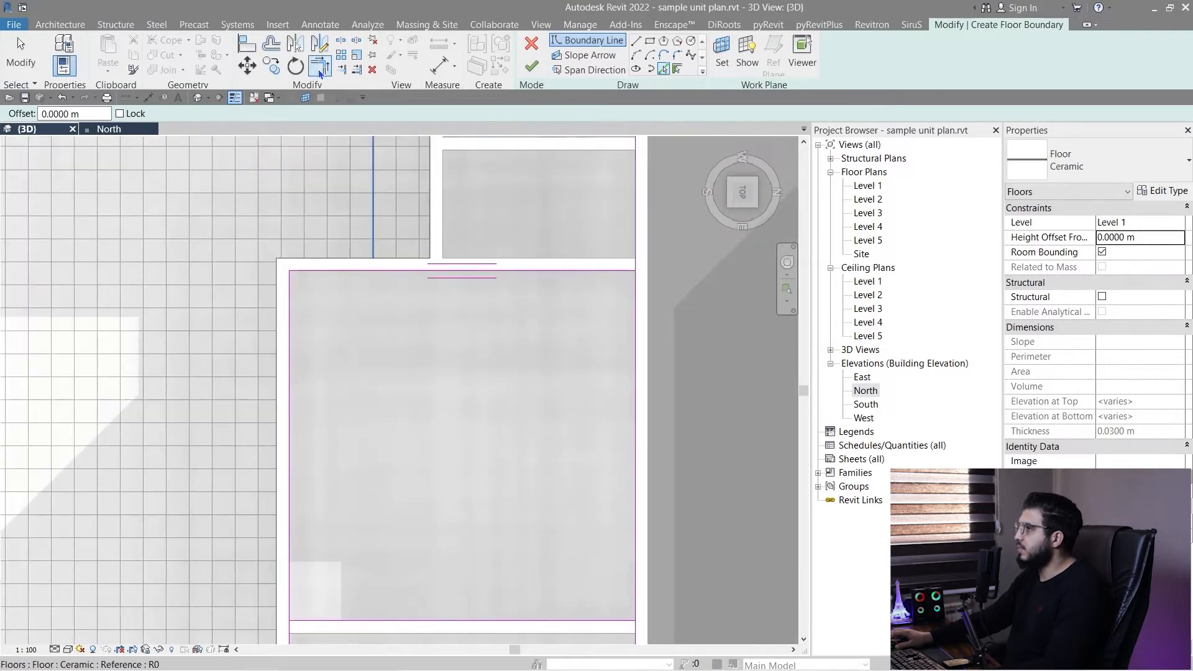
key("t")
key("r")
left_click(635, 273)
left_click(608, 274)
middle_click_drag(635, 377, 607, 142)
left_click(608, 352)
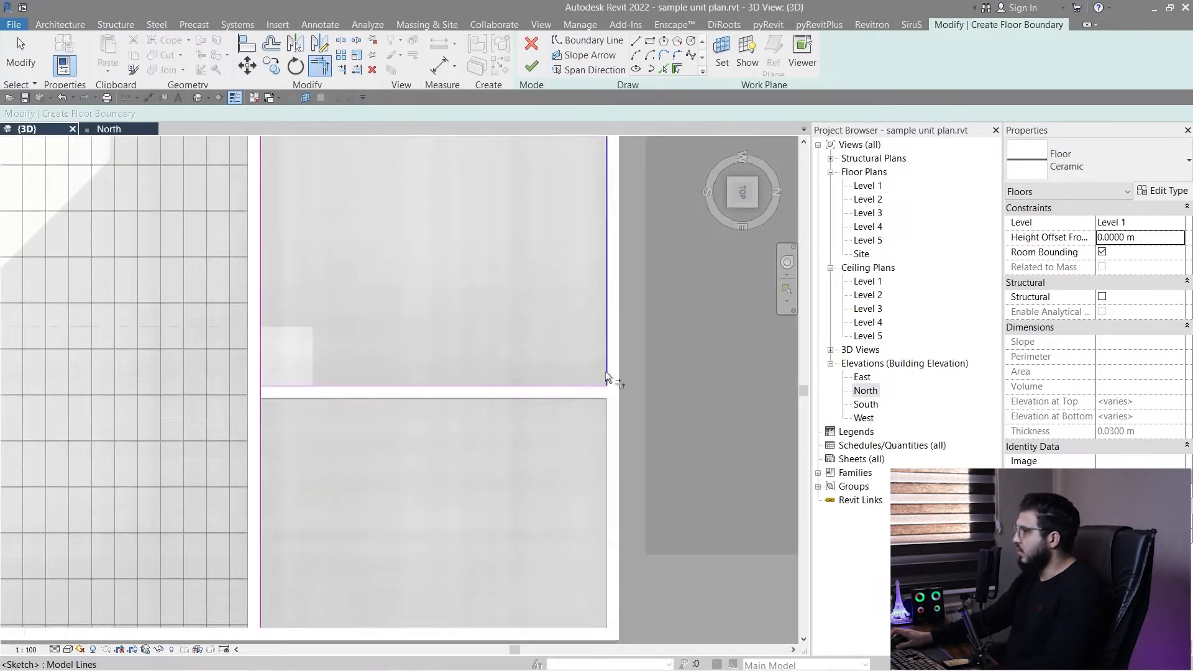
scroll(528, 497, "down", 4)
scroll(461, 404, "up", 3)
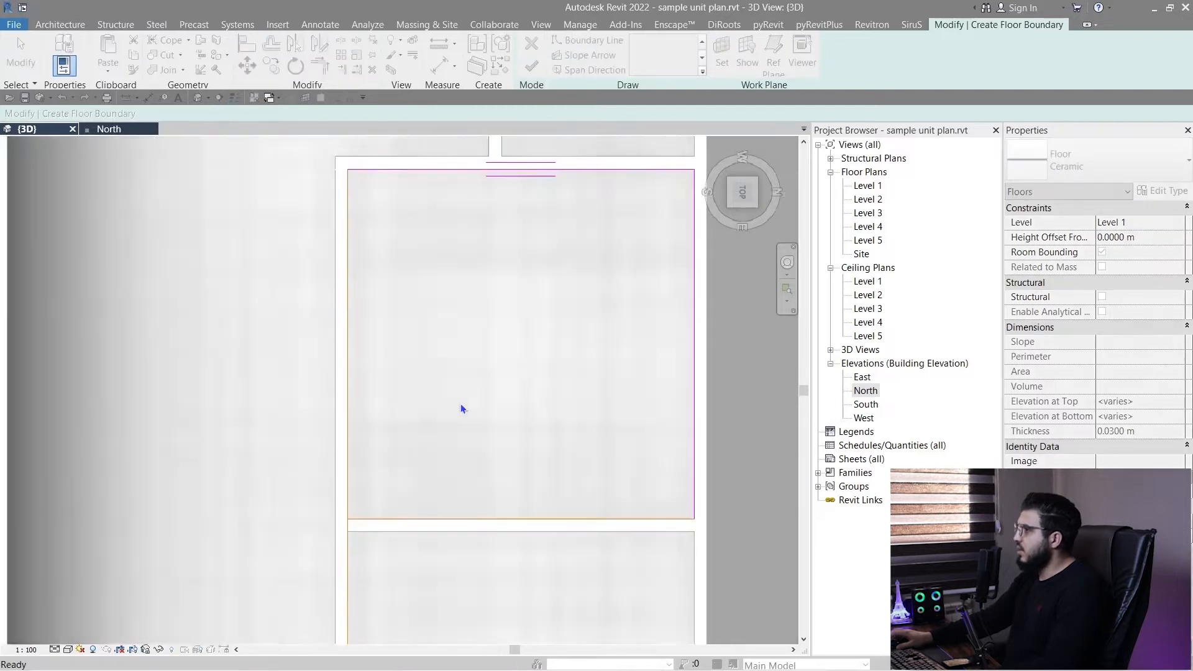
middle_click_drag(540, 570, 429, 513)
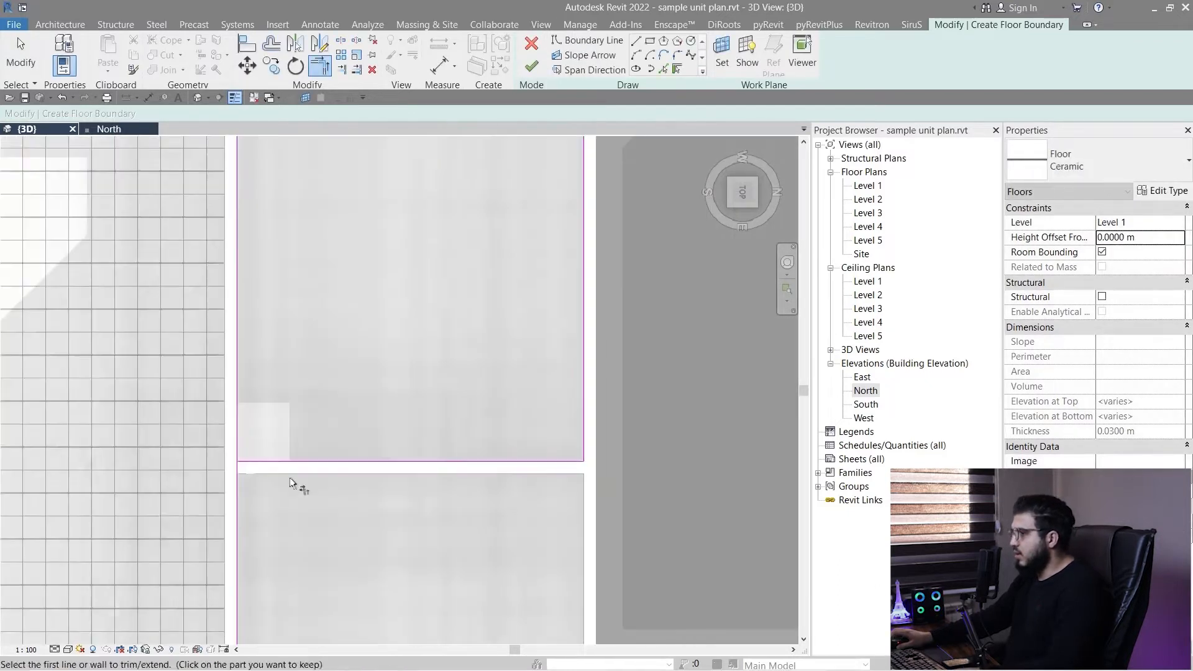
left_click(272, 461)
Step: Finish the middle room's Ceramic floor and set its height offset from Level 1 to 0.03 m
scroll(273, 482, "down", 4)
middle_click_drag(322, 358, 406, 465)
scroll(494, 486, "up", 1)
middle_click_drag(495, 486, 345, 375)
left_click(529, 75)
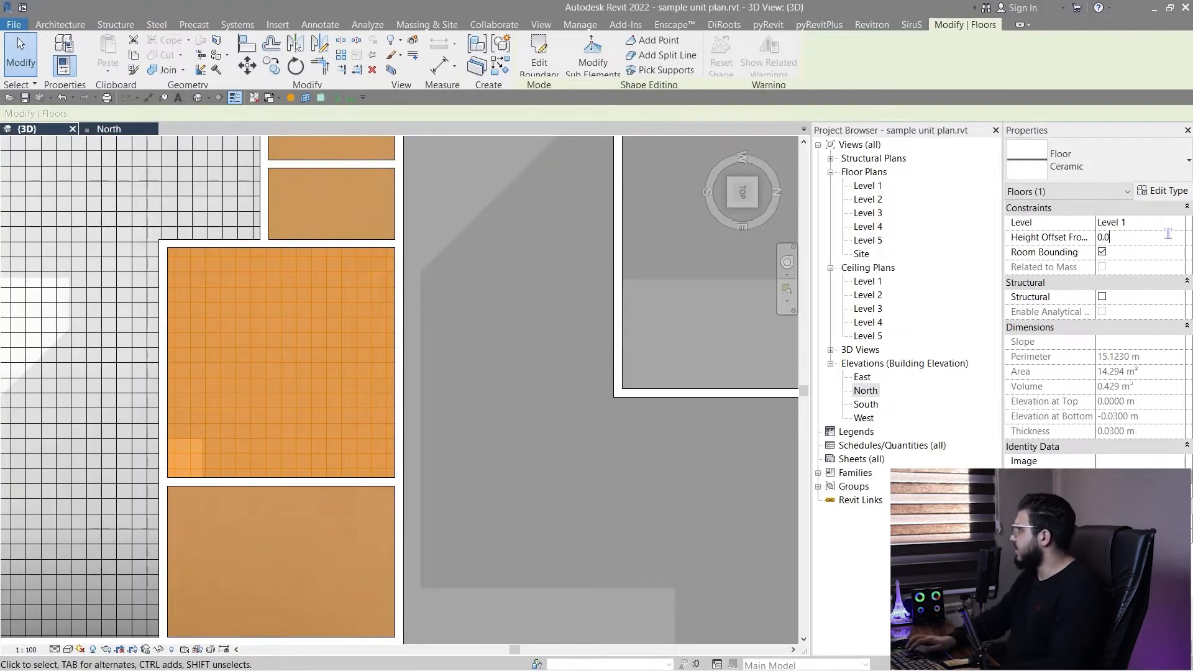
key("Escape")
scroll(399, 359, "down", 2)
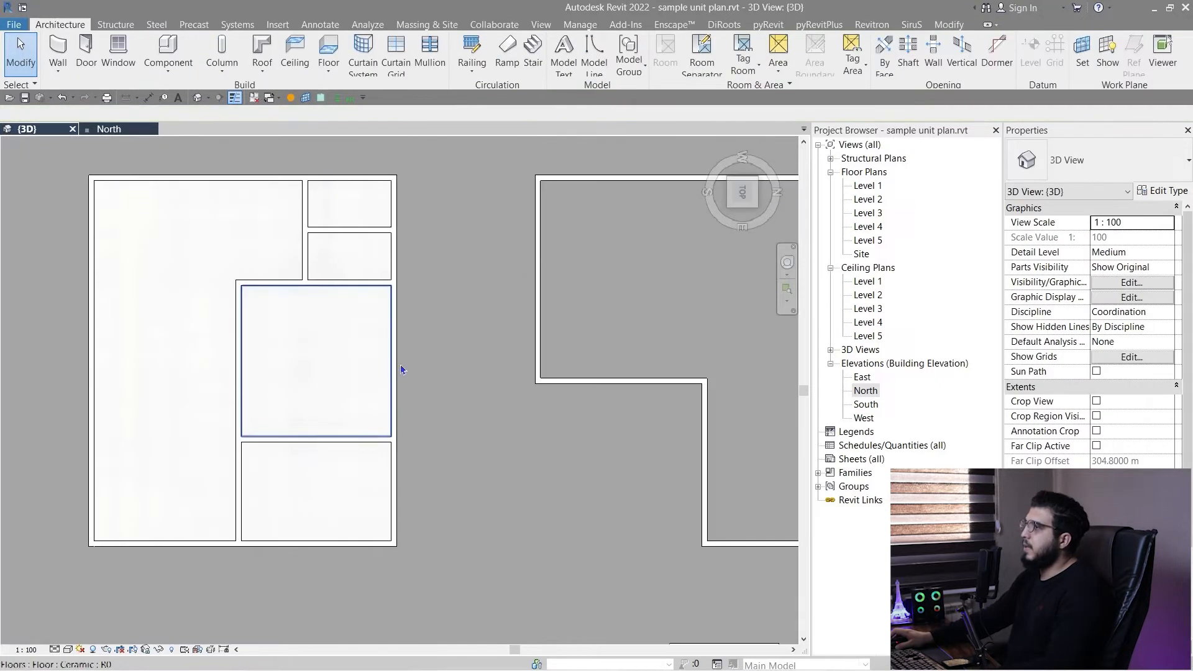
middle_click_drag(400, 362, 551, 375)
scroll(539, 320, "up", 3)
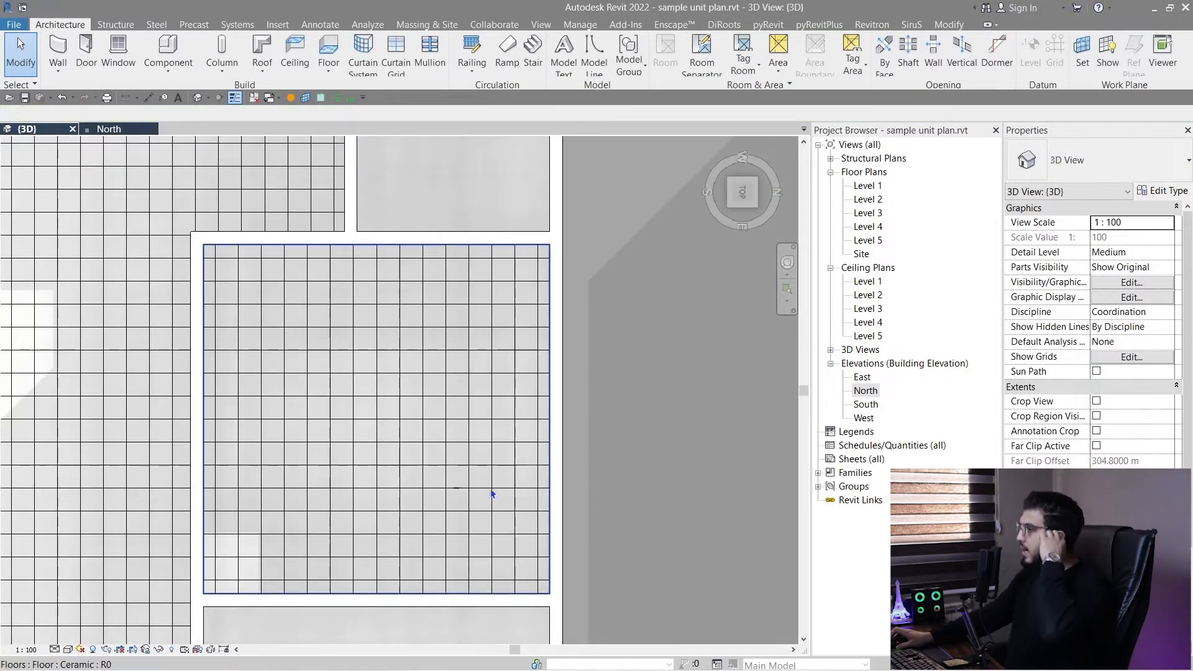
Step: Move the middle room's Ceramic floor out of the unit to the open area beyond the outer wall
left_click(402, 485)
scroll(415, 467, "up", 1)
middle_click_drag(415, 468, 304, 399)
scroll(286, 456, "down", 2)
middle_click_drag(283, 463, 520, 479)
scroll(545, 414, "up", 6)
mouse_move(545, 416)
middle_mouse_down()
mouse_move(576, 461)
mouse_move(559, 393)
mouse_move(375, 440)
mouse_move(449, 412)
middle_mouse_up()
scroll(496, 352, "down", 5)
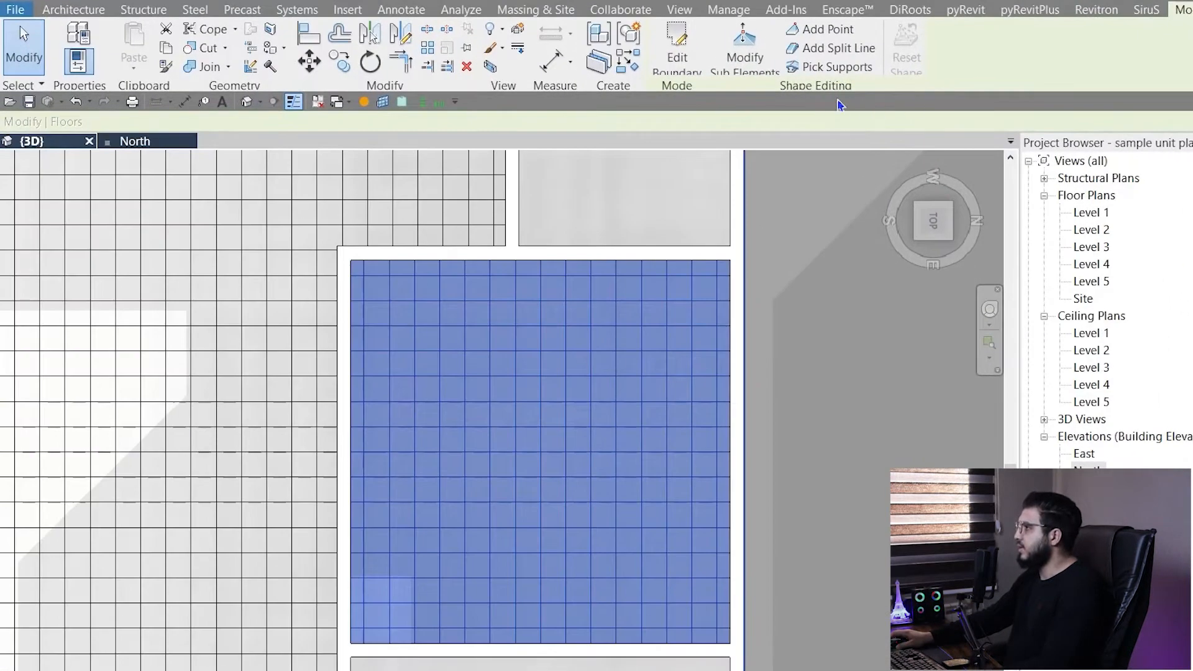
scroll(680, 256, "down", 5)
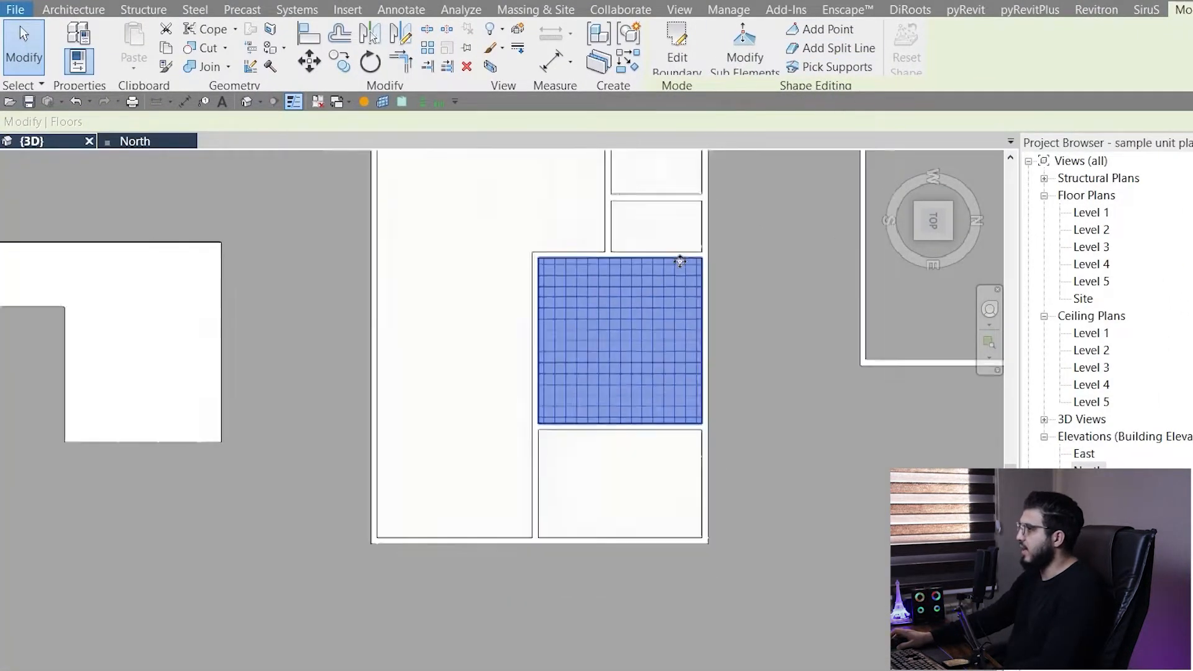
scroll(590, 236, "up", 3)
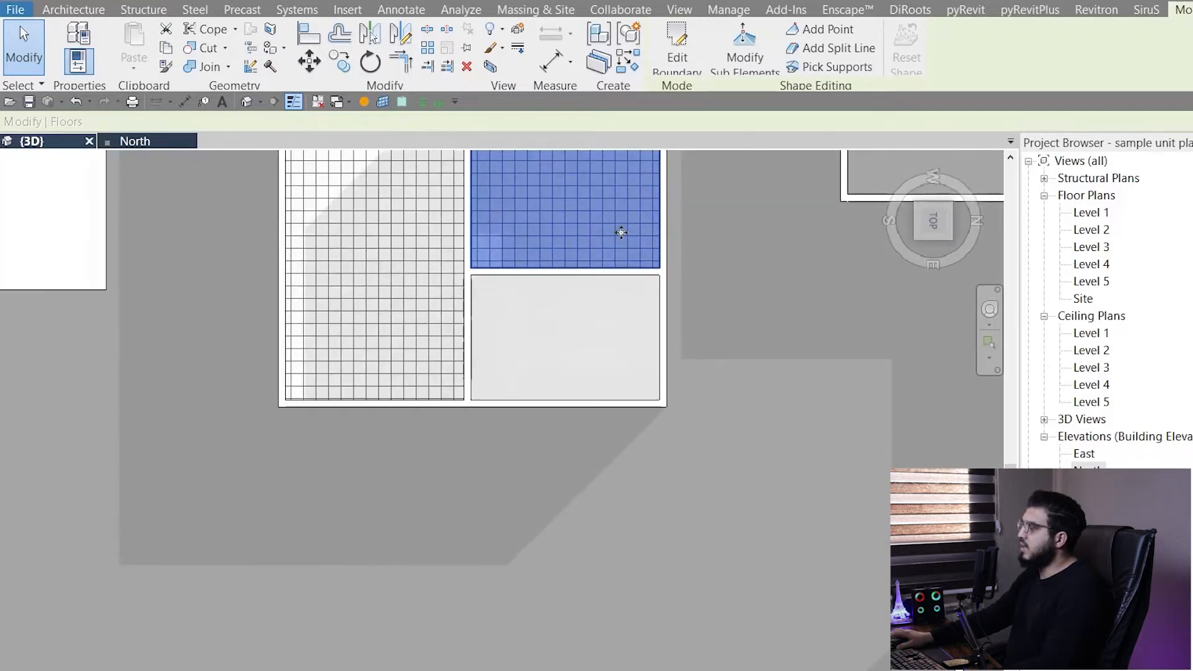
left_click(525, 640)
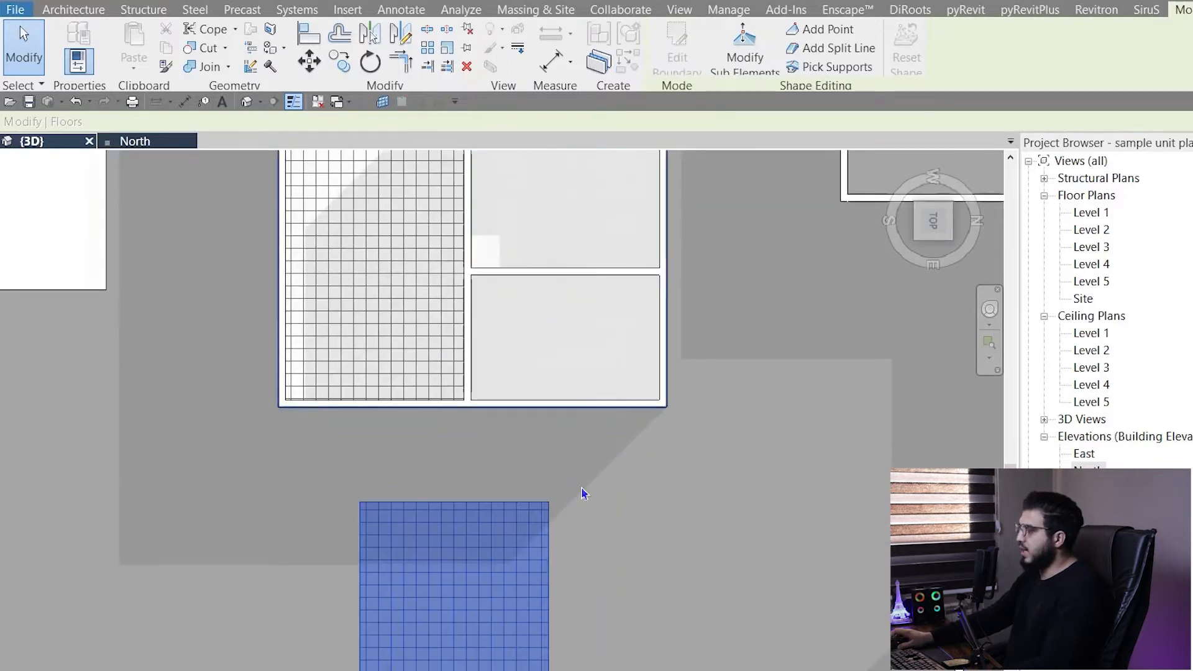
Step: Modify the sub-elements of the moved Ceramic floor in an angled 3D view and raise one of its corner points
scroll(520, 434, "up", 5)
scroll(753, 480, "down", 3)
middle_click_drag(781, 651, 688, 264, "shift")
mouse_move(736, 310)
middle_mouse_down("shift")
mouse_move(736, 459)
mouse_move(816, 507)
mouse_move(608, 481)
middle_mouse_up("shift")
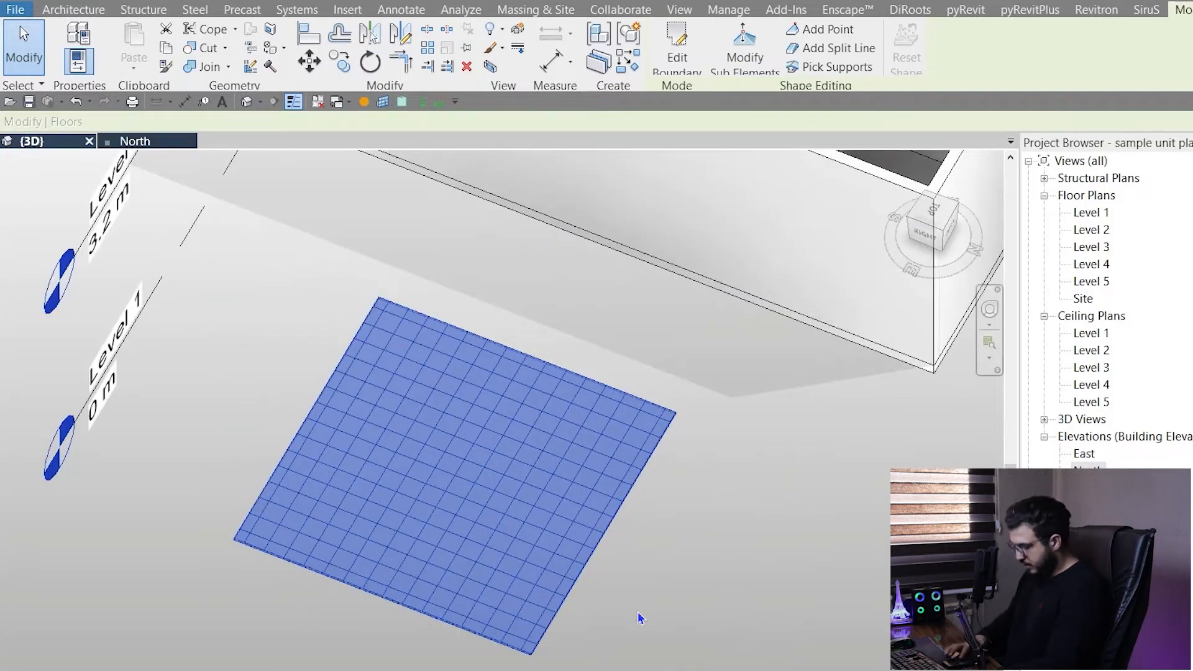
middle_click_drag(714, 565, 626, 572)
middle_click_drag(484, 412, 575, 418)
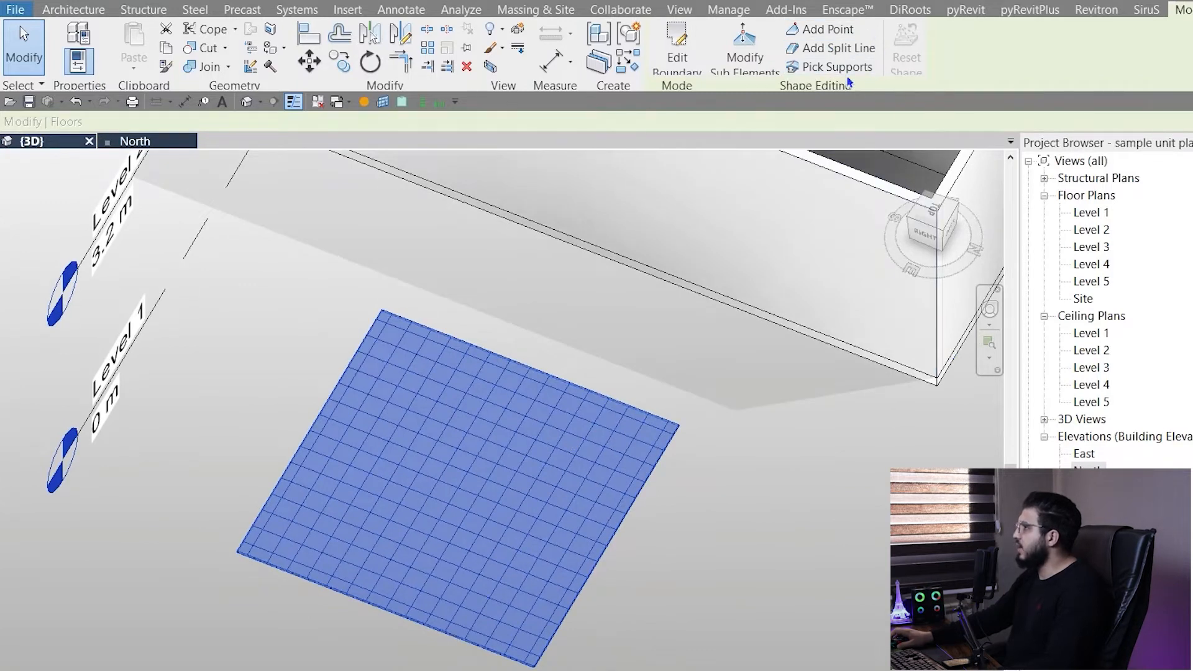
middle_click_drag(799, 306, 805, 289)
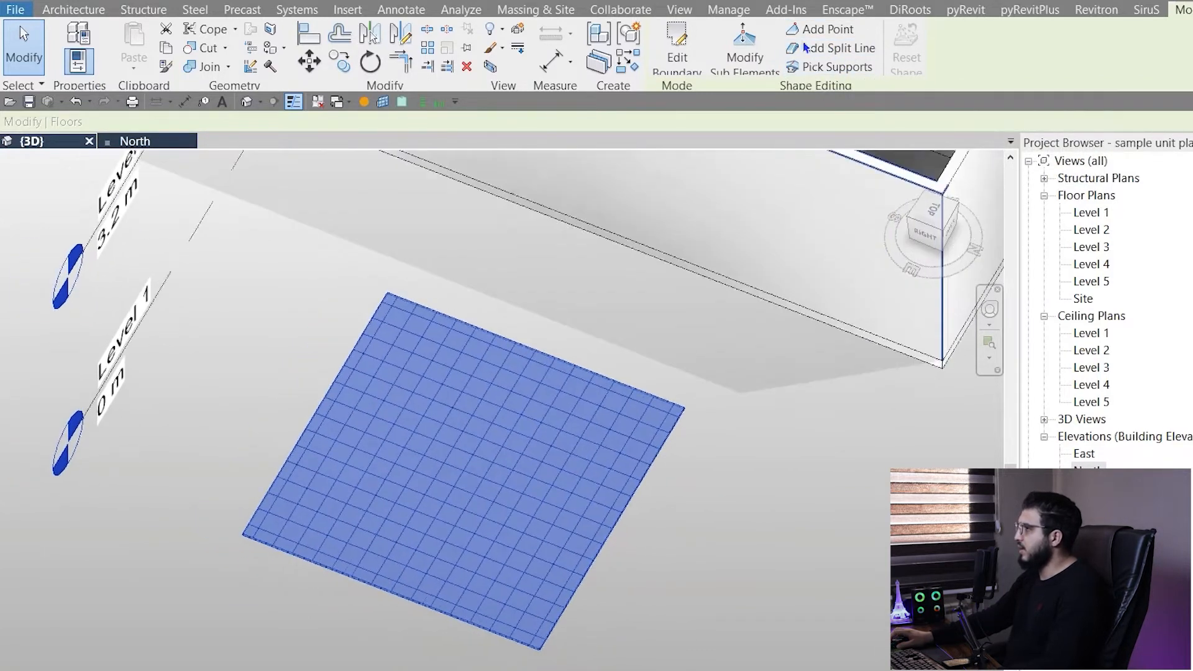
left_click(745, 45)
middle_click_drag(613, 559, 812, 354, "shift")
scroll(769, 346, "up", 5)
scroll(807, 340, "down", 5)
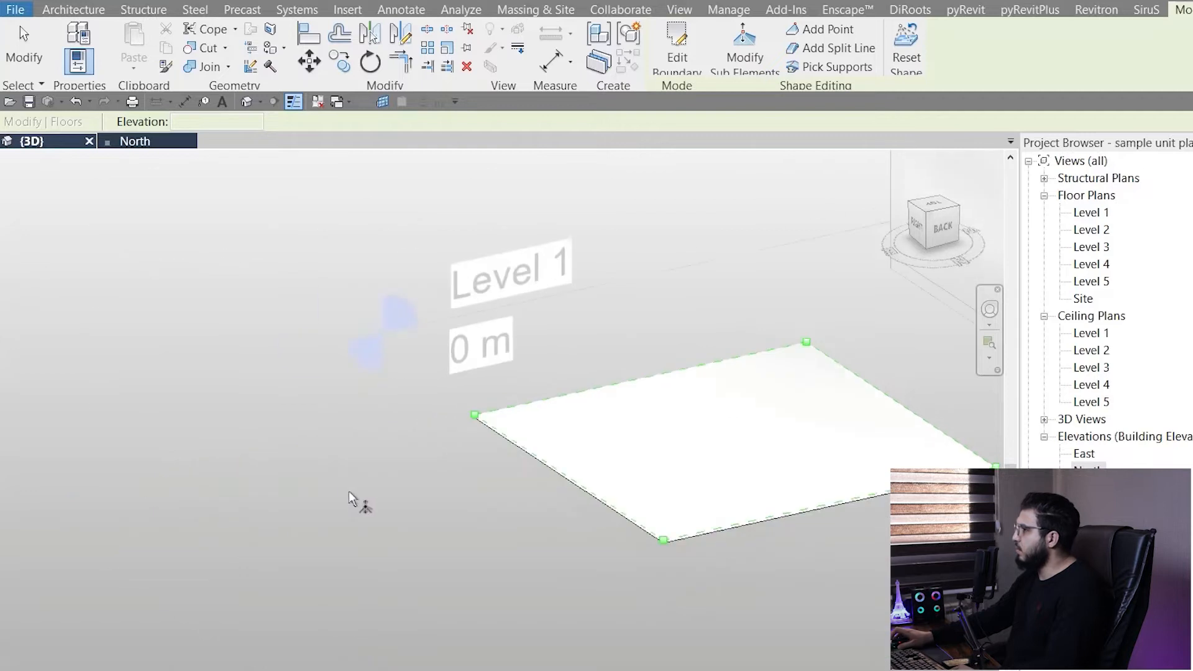
scroll(342, 491, "up", 3)
scroll(766, 391, "down", 1)
middle_click_drag(834, 384, 489, 467)
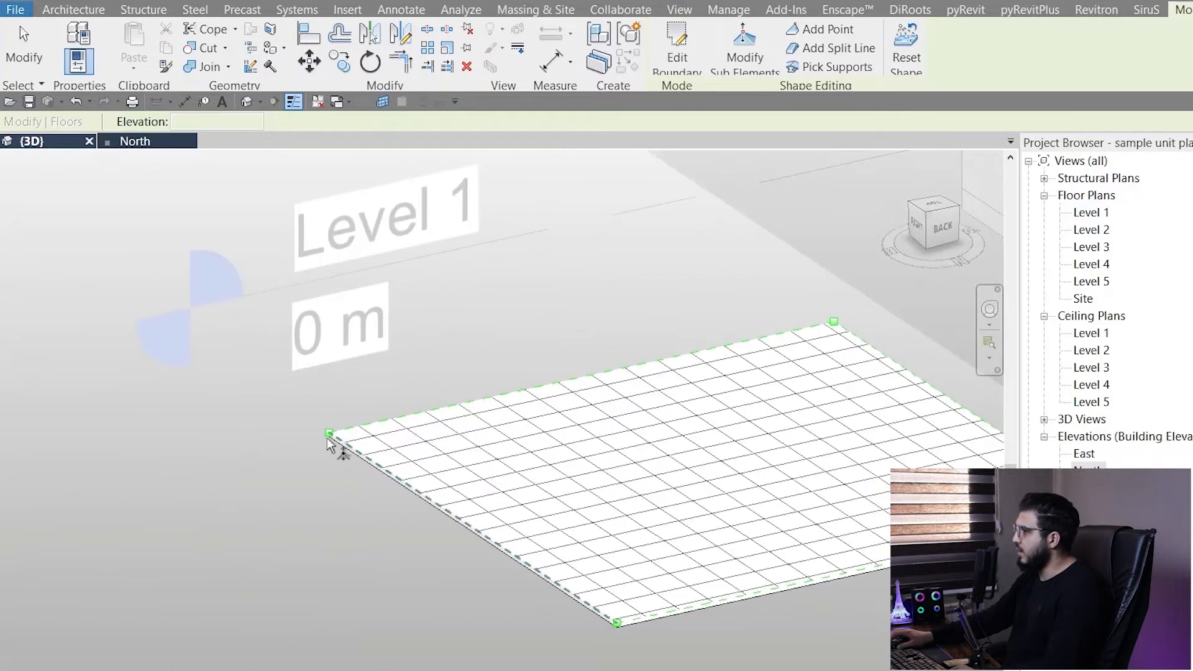
left_click(329, 434)
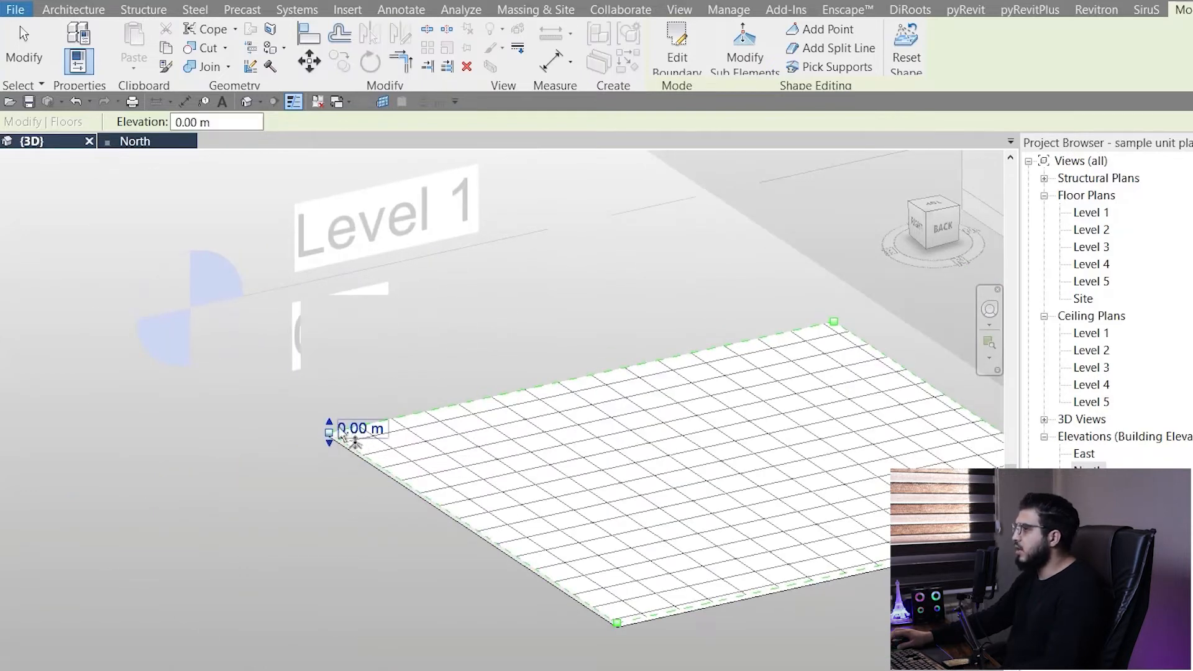
left_click_drag(334, 432, 301, 328)
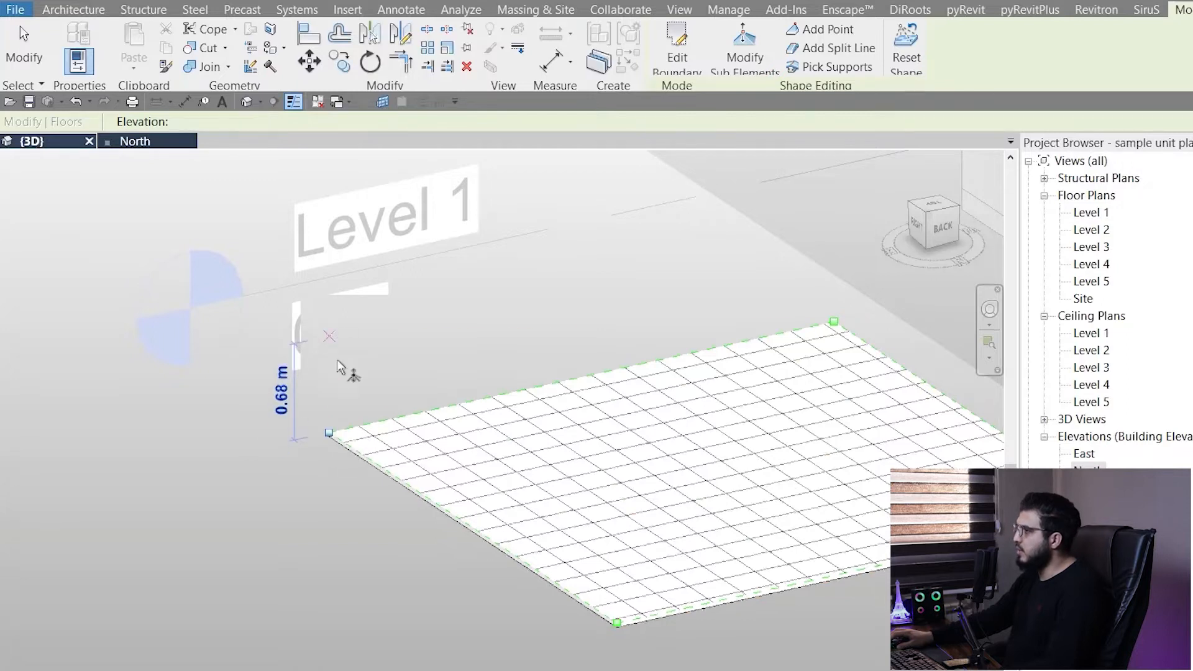
Step: Raise the diagonally opposite corner point of the floor and set its elevation to 0.05 m
scroll(514, 622, "down", 2)
middle_click_drag(515, 621, 597, 642, "shift")
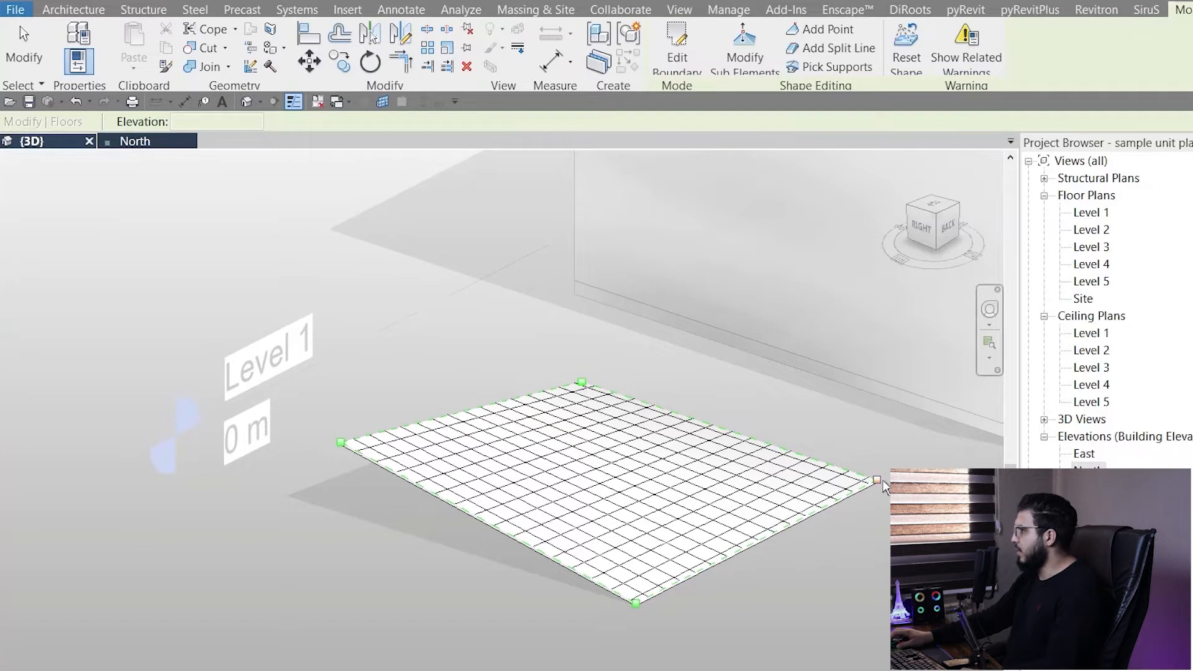
left_click(877, 480)
left_click_drag(877, 480, 872, 435)
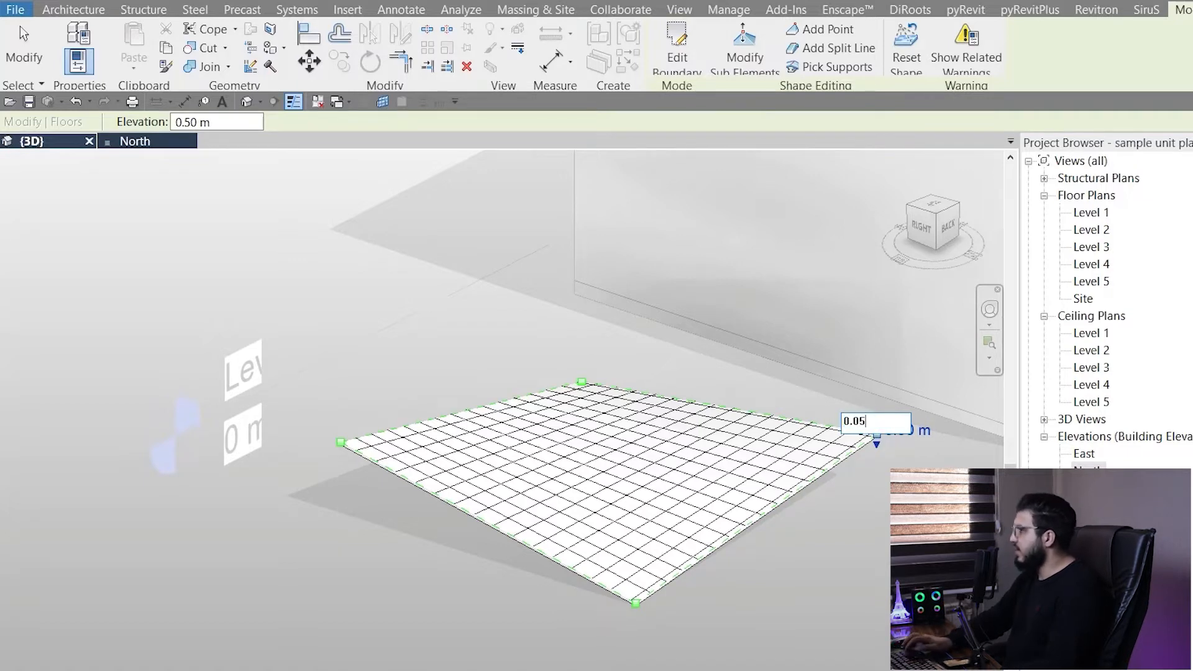
key("Return")
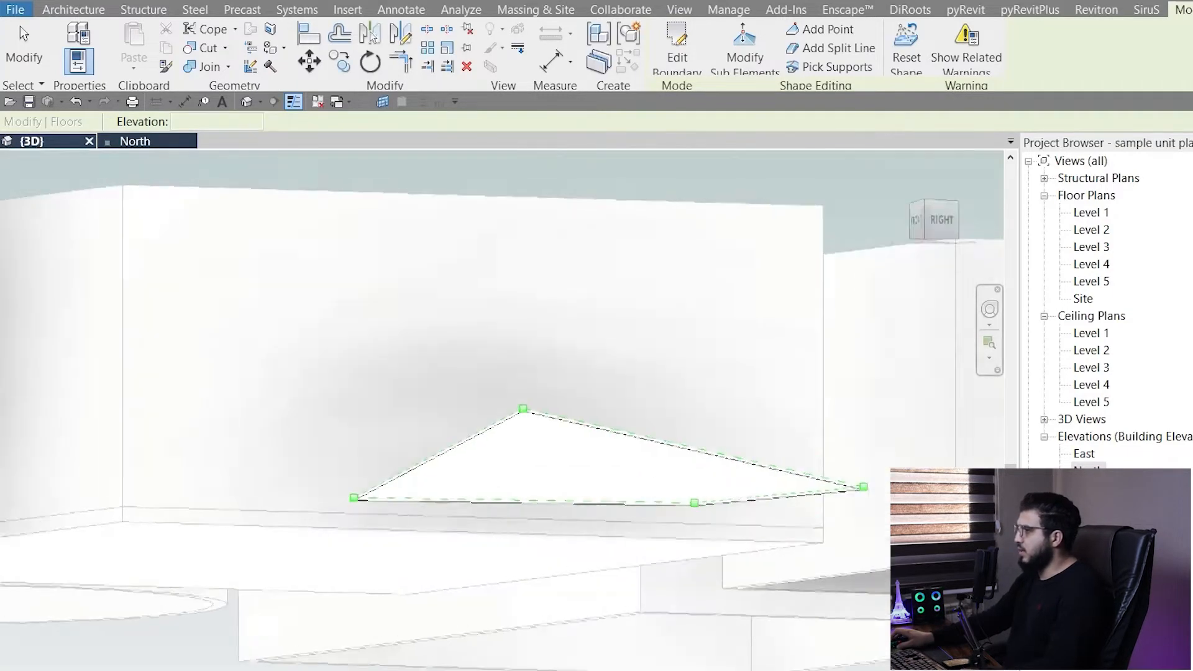
Step: Examine the warped Ceramic floor from several angles and close up to see how its surface slopes between the corner points
middle_click_drag(714, 348, 491, 454, "shift")
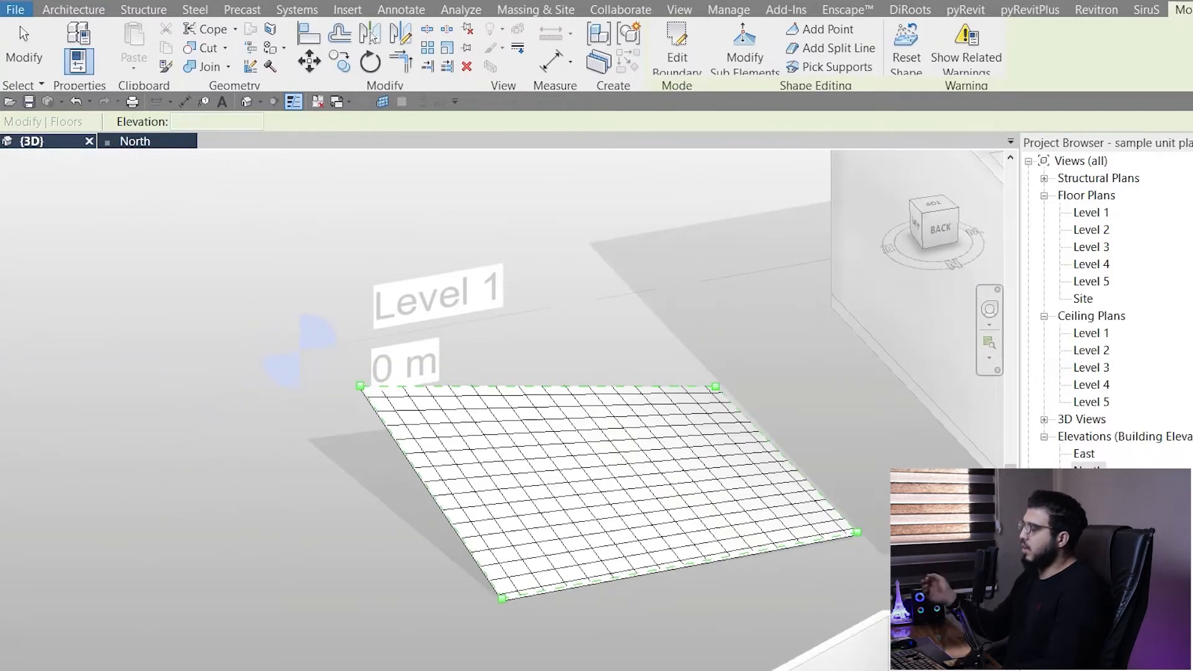
scroll(669, 664, "down", 5)
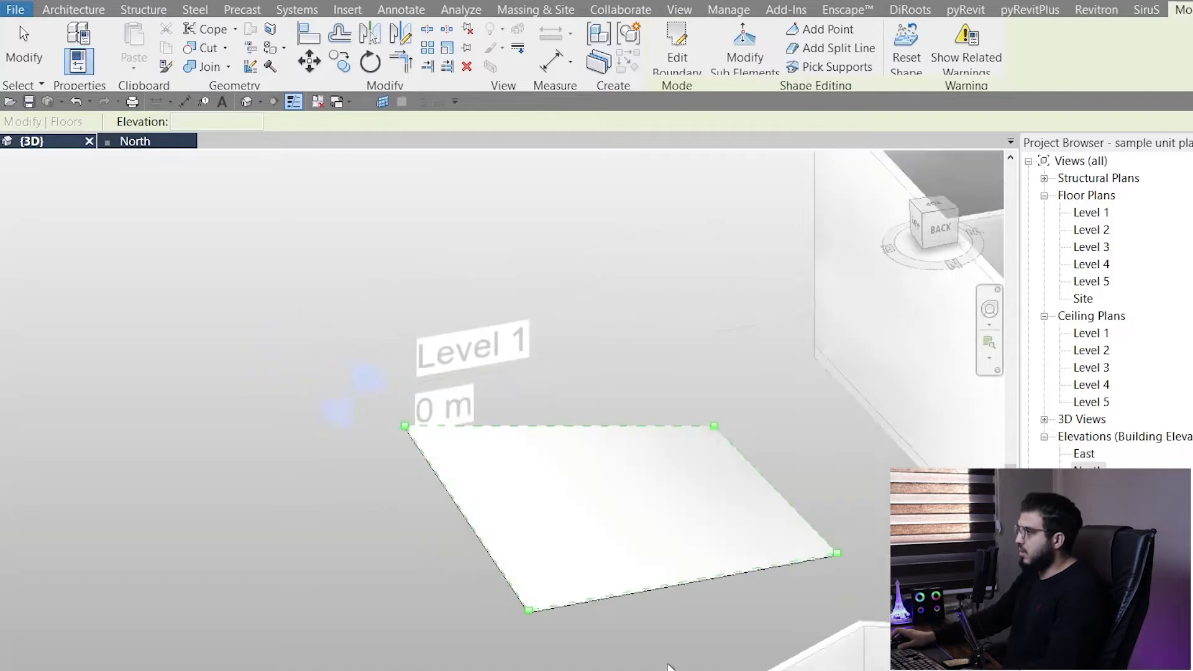
middle_click_drag(589, 626, 673, 658, "shift")
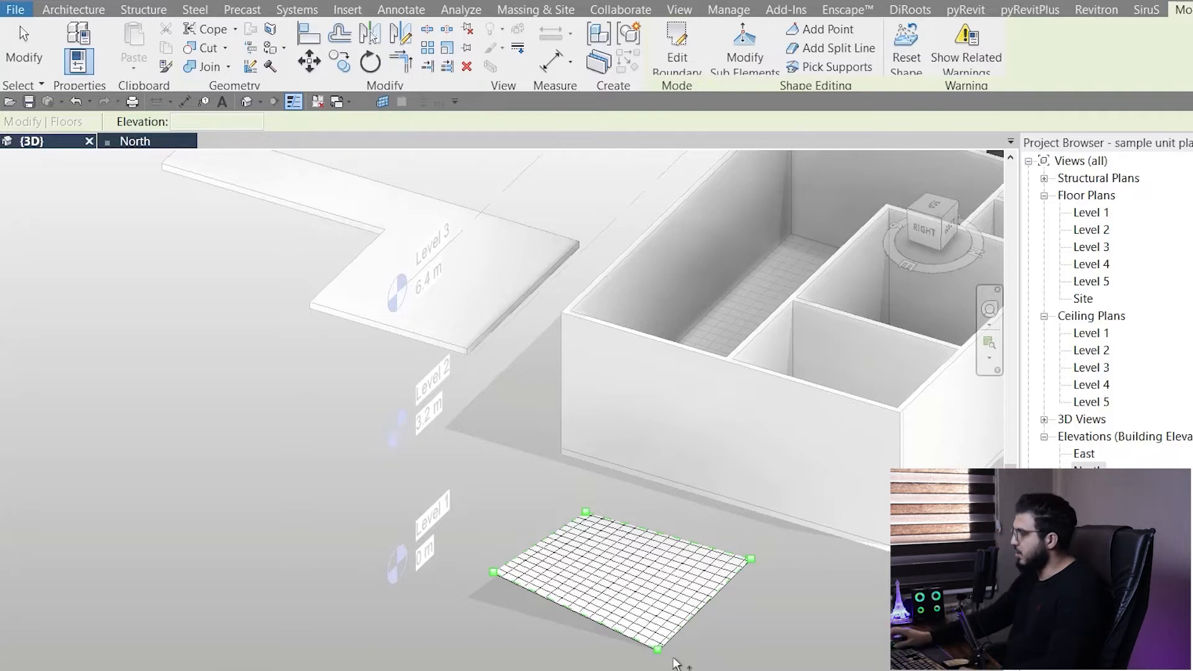
middle_click_drag(728, 670, 695, 664)
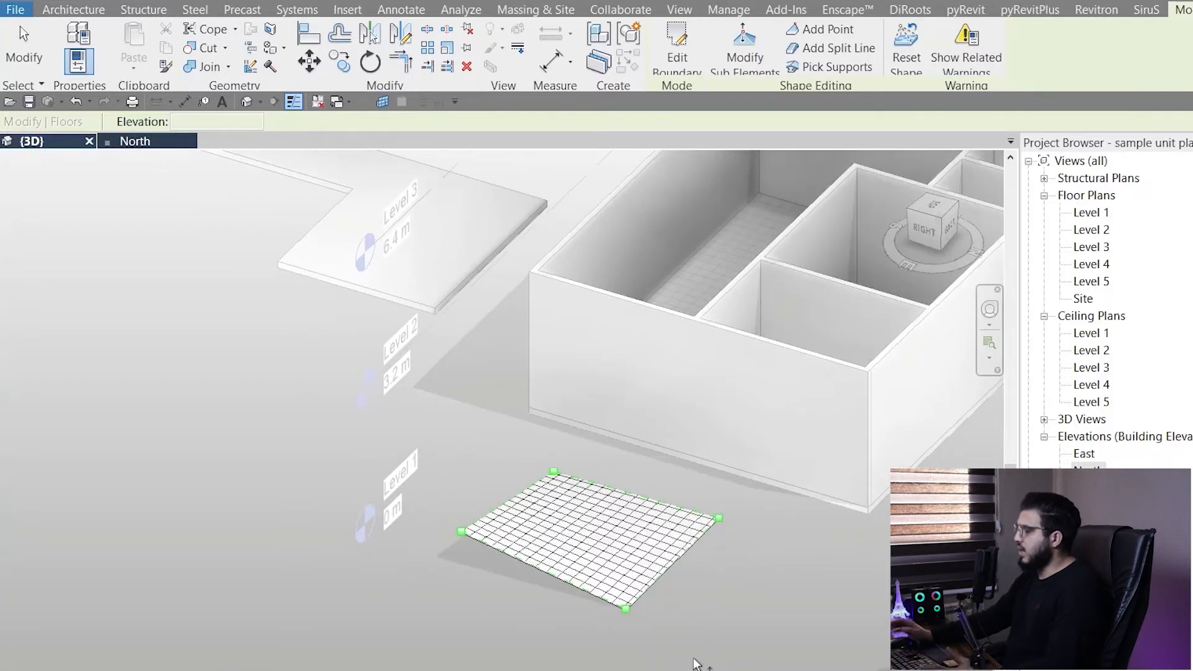
scroll(636, 586, "up", 6)
middle_click_drag(729, 663, 698, 565)
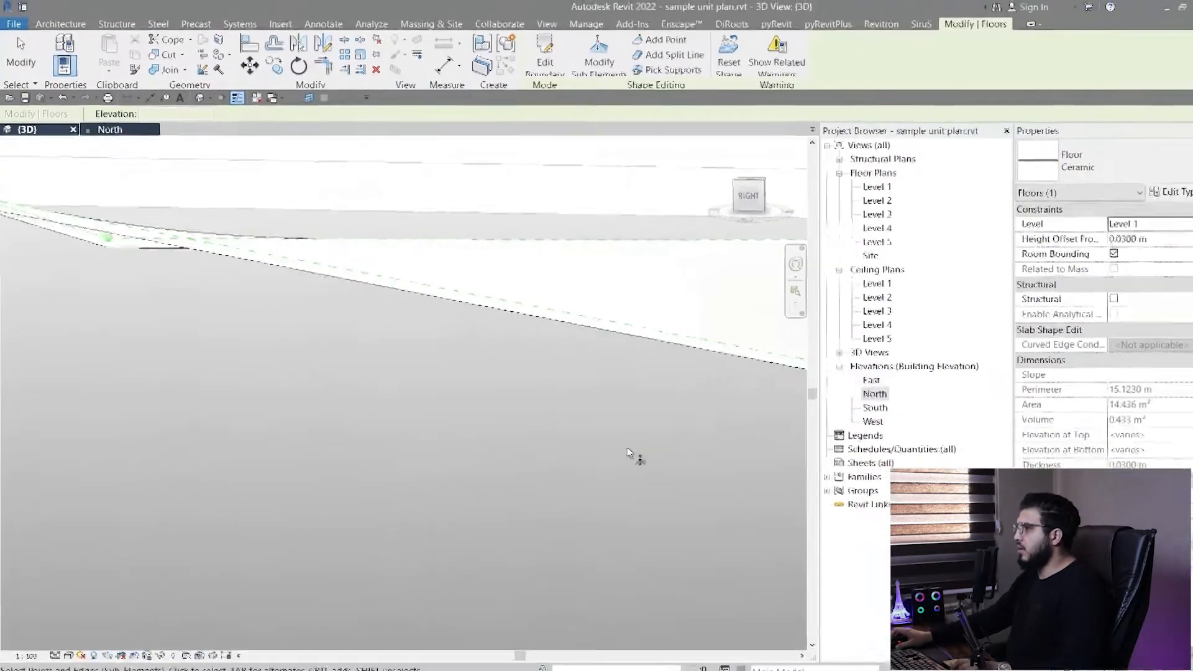
scroll(563, 522, "down", 3)
middle_click_drag(578, 482, 636, 539, "shift")
scroll(438, 537, "down", 2)
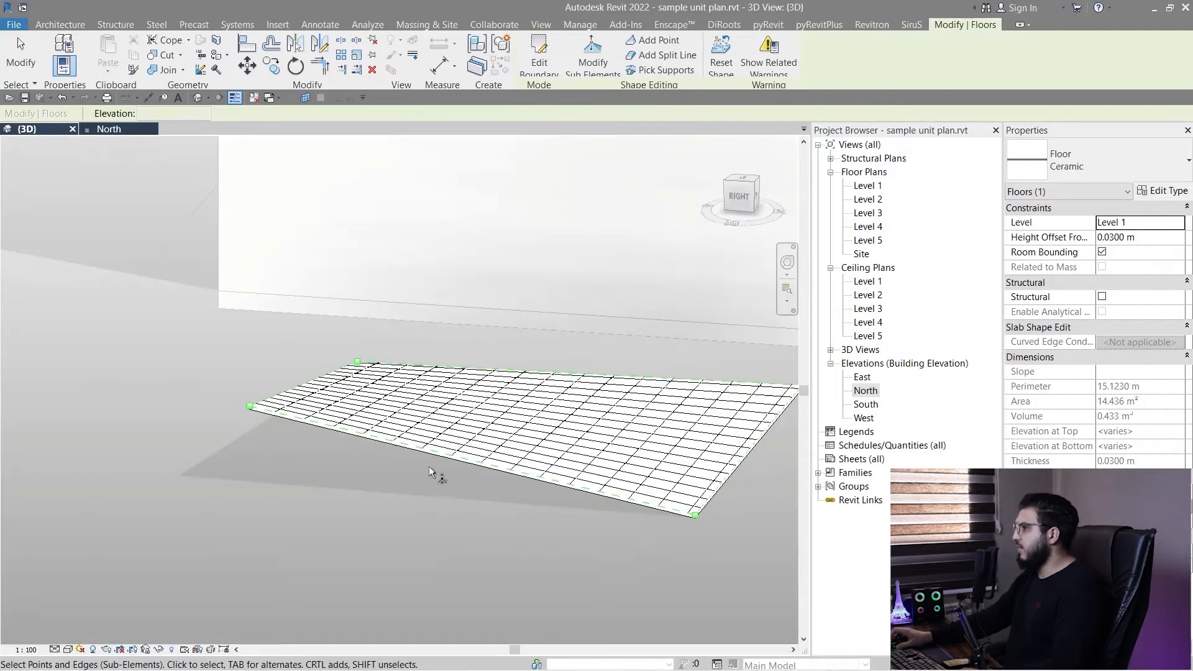
middle_click_drag(207, 389, 284, 383)
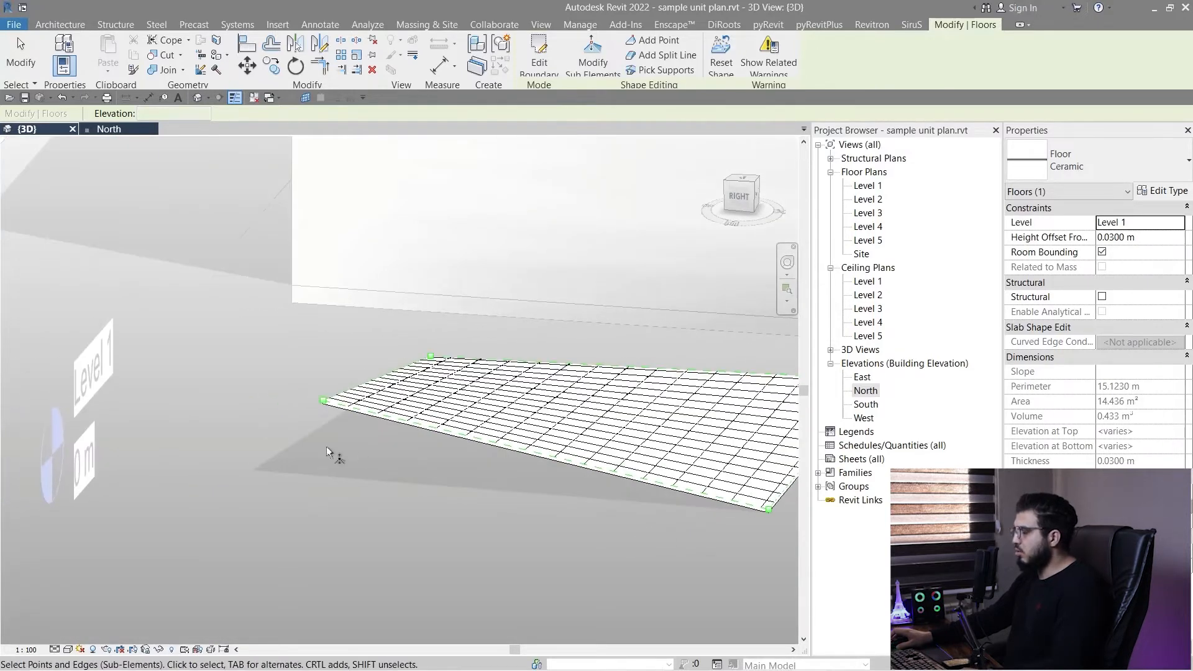
scroll(398, 457, "down", 2)
middle_click_drag(516, 520, 426, 543)
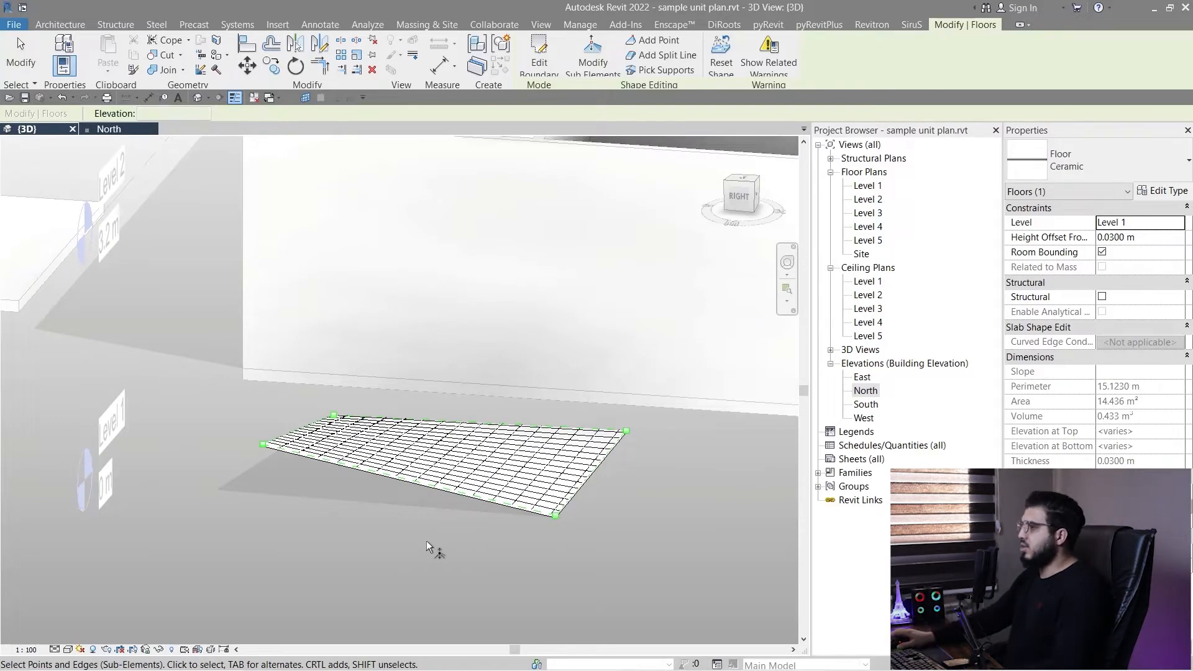
Step: Undo the corner point elevation changes on the Ceramic floor outside the unit and leave sub-element editing
scroll(436, 557, "down", 2)
middle_click_drag(450, 573, 399, 565)
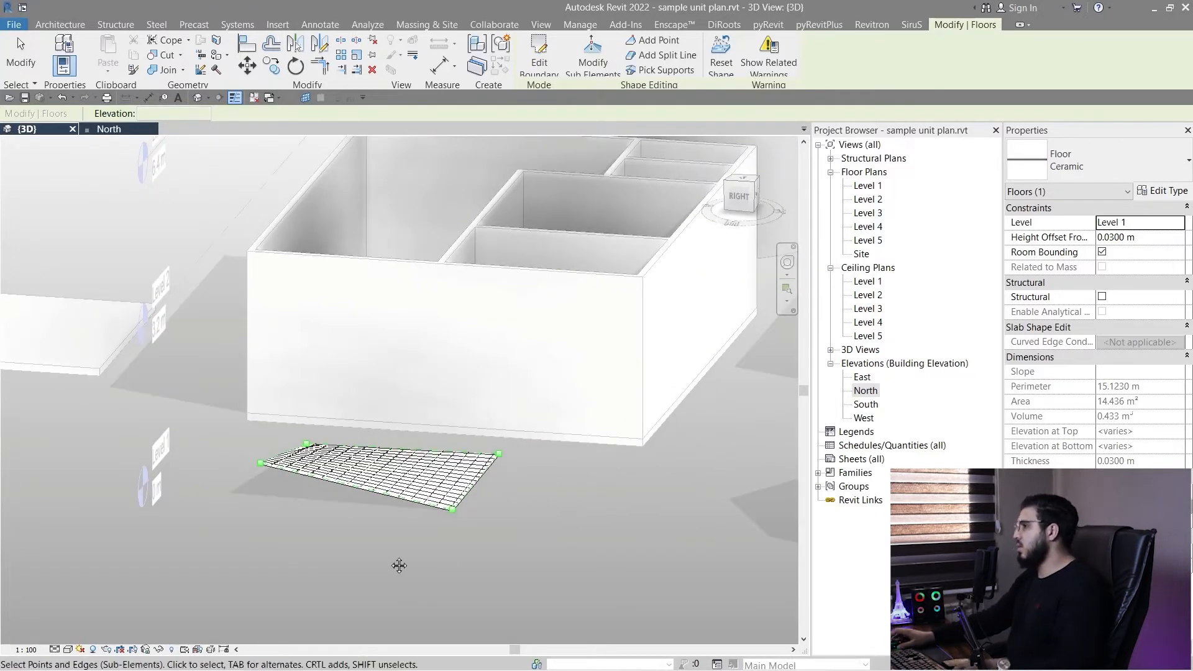
key("ctrl+z")
key("ctrl+z")
key("ctrl+z")
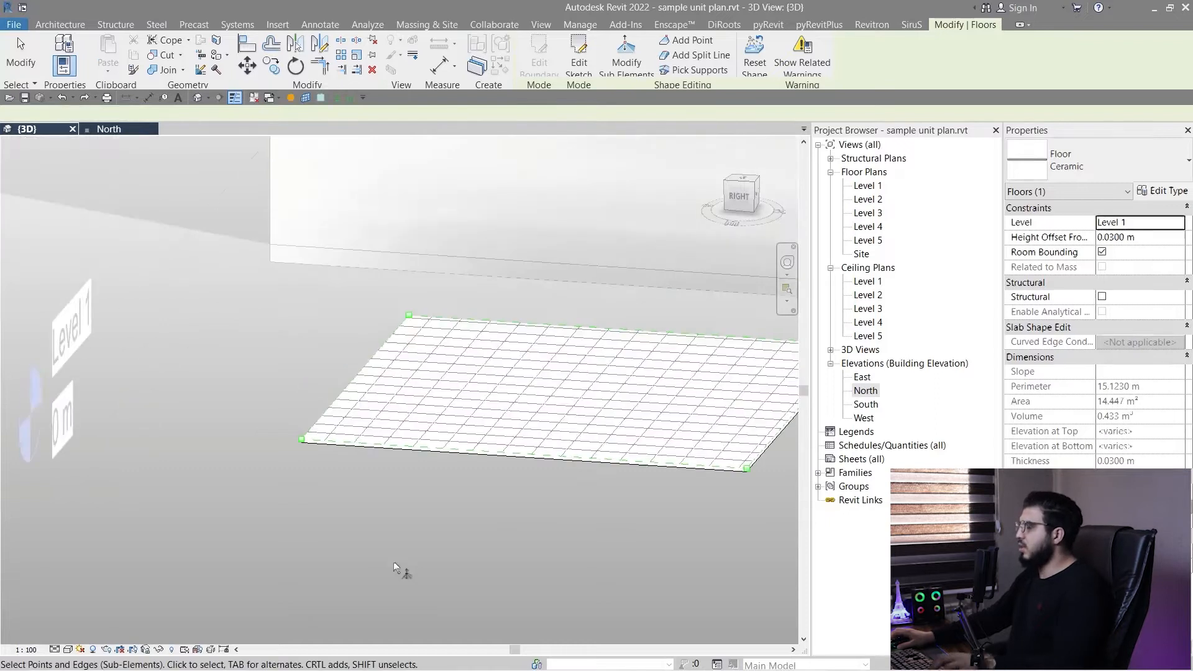
middle_click_drag(488, 589, 367, 610)
key("Escape")
key("Escape")
scroll(527, 491, "up", 3)
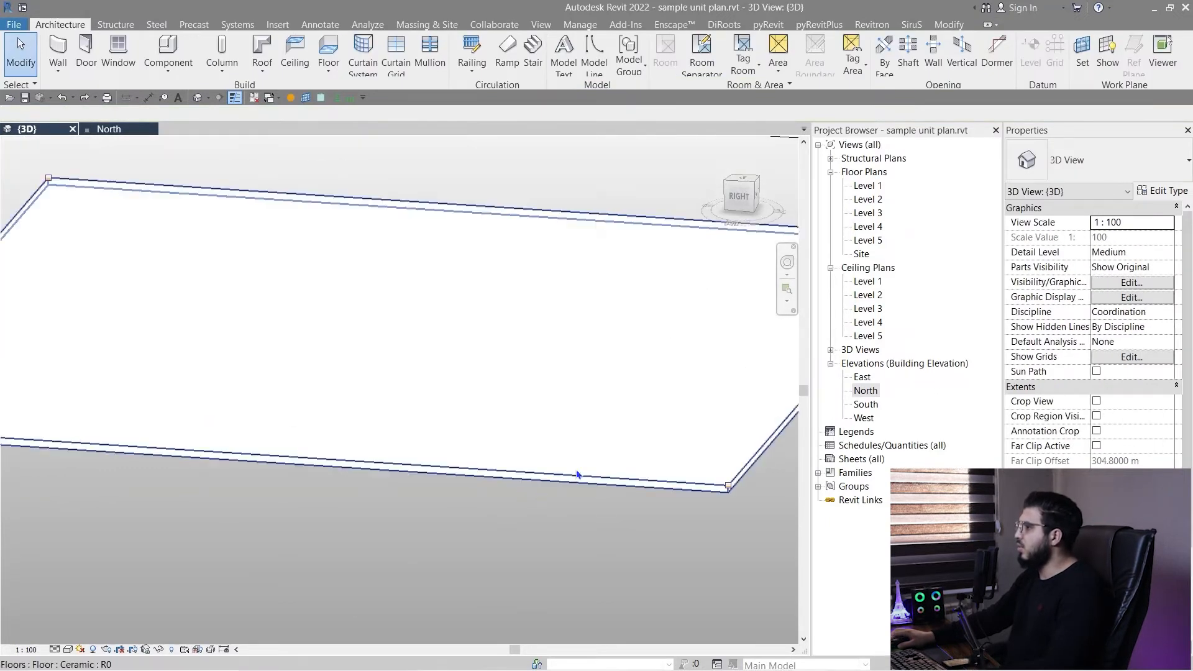
Step: Edit the Ceramic floor type's structure so that the Substrate layer is variable in thickness, and apply the change
left_click(577, 475)
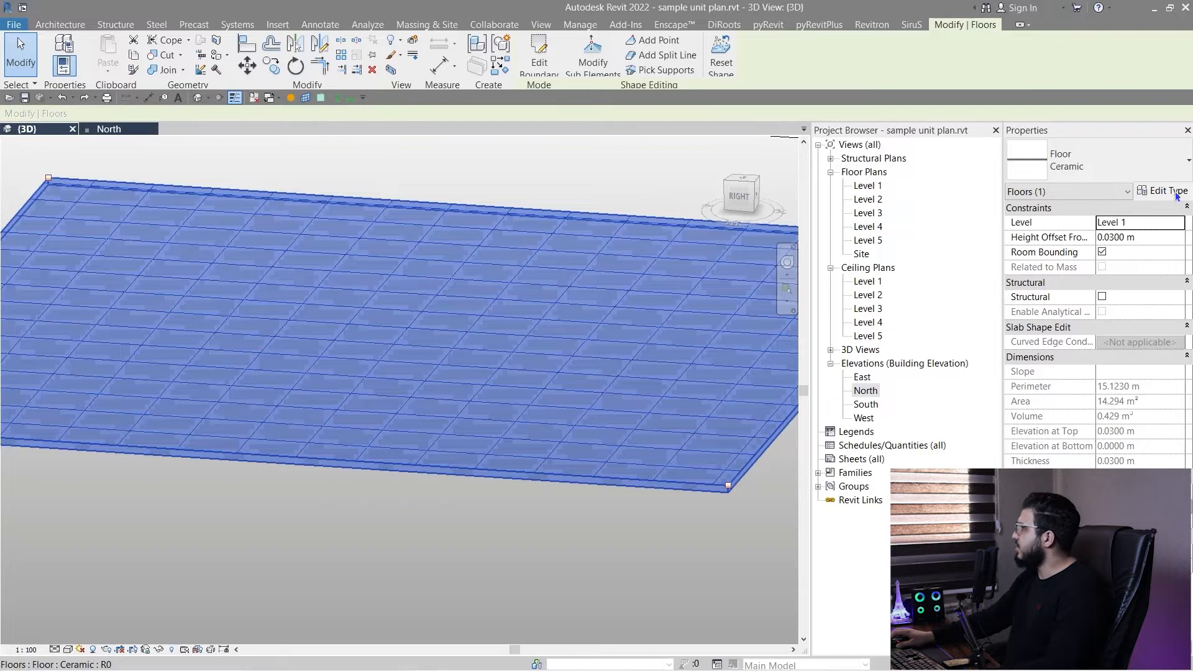
left_click(1176, 194)
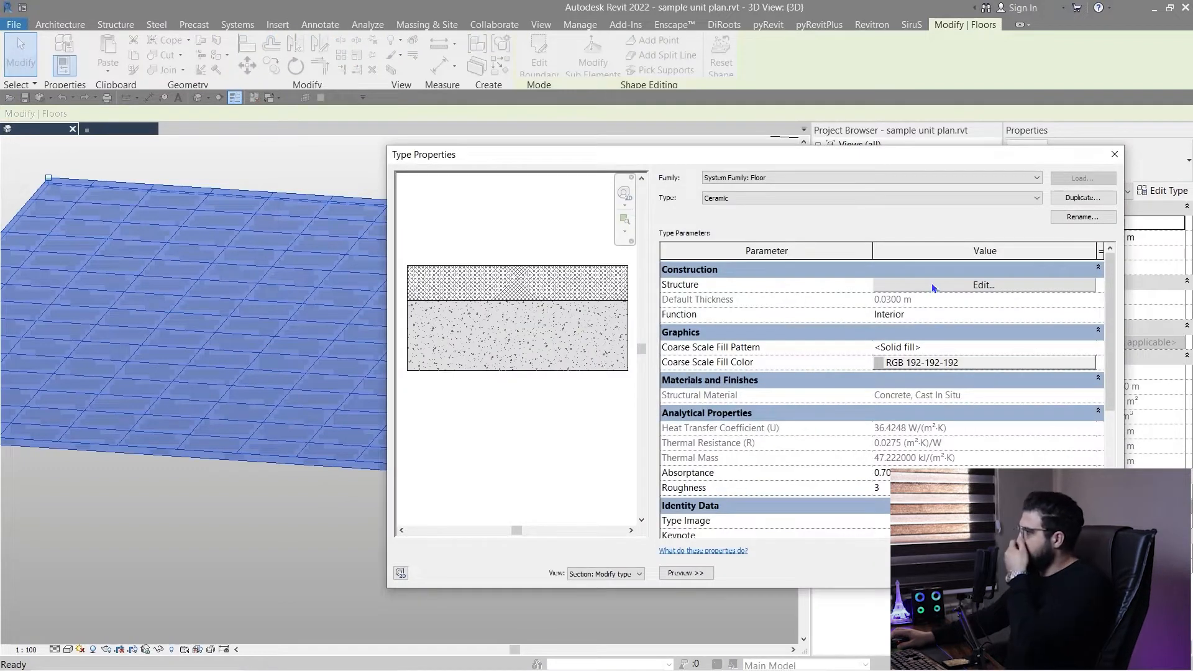
left_click(931, 284)
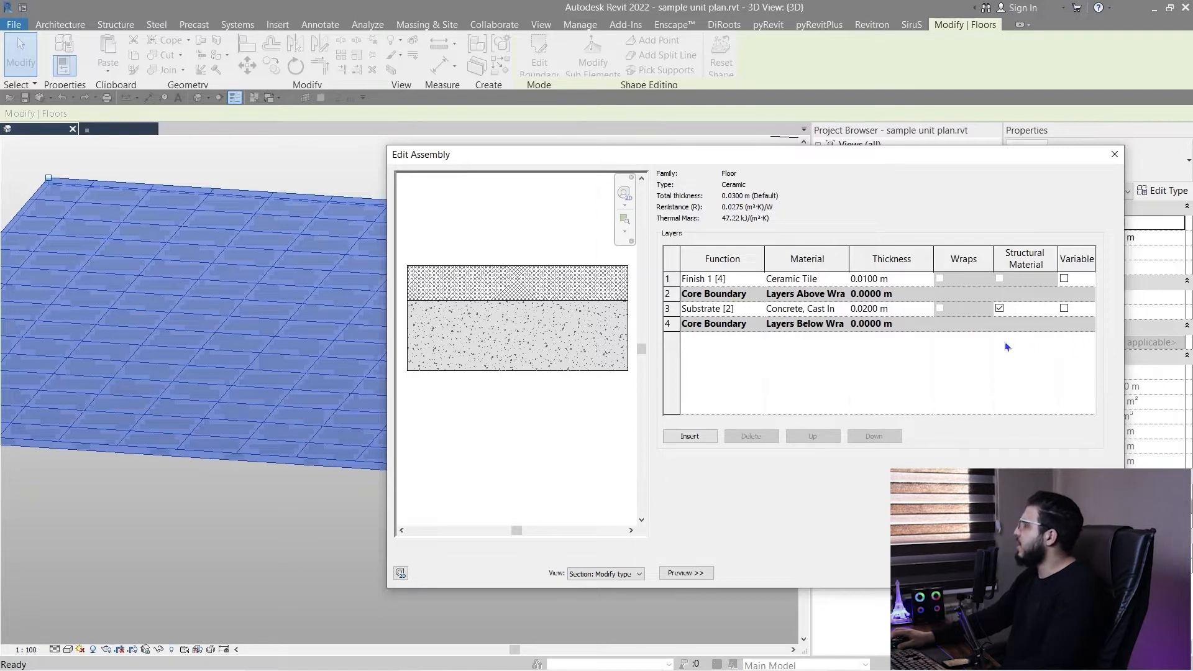
left_click(1064, 309)
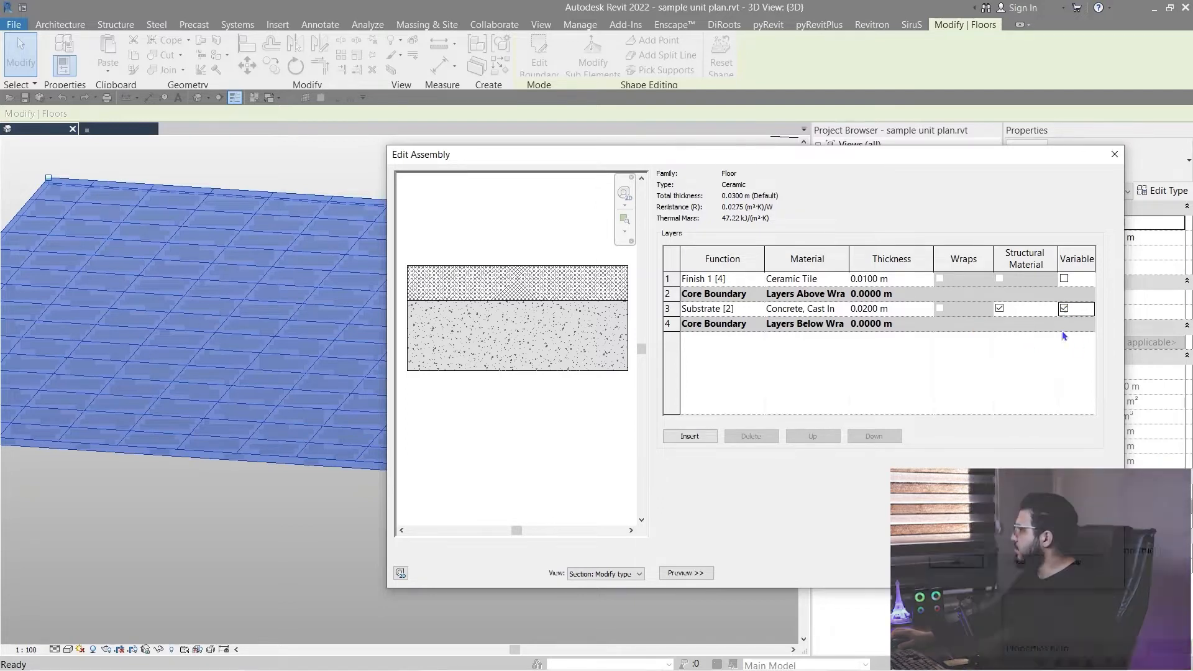
left_click(966, 566)
left_click(961, 567)
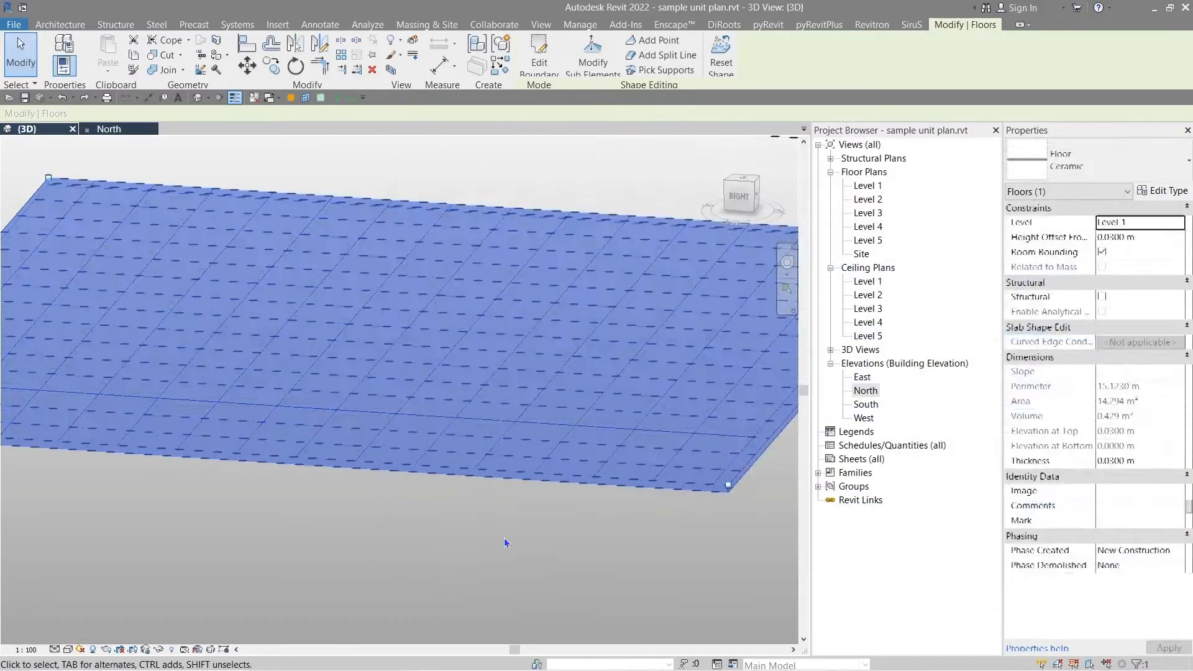
scroll(584, 555, "down", 3)
key("Escape")
scroll(479, 554, "up", 4)
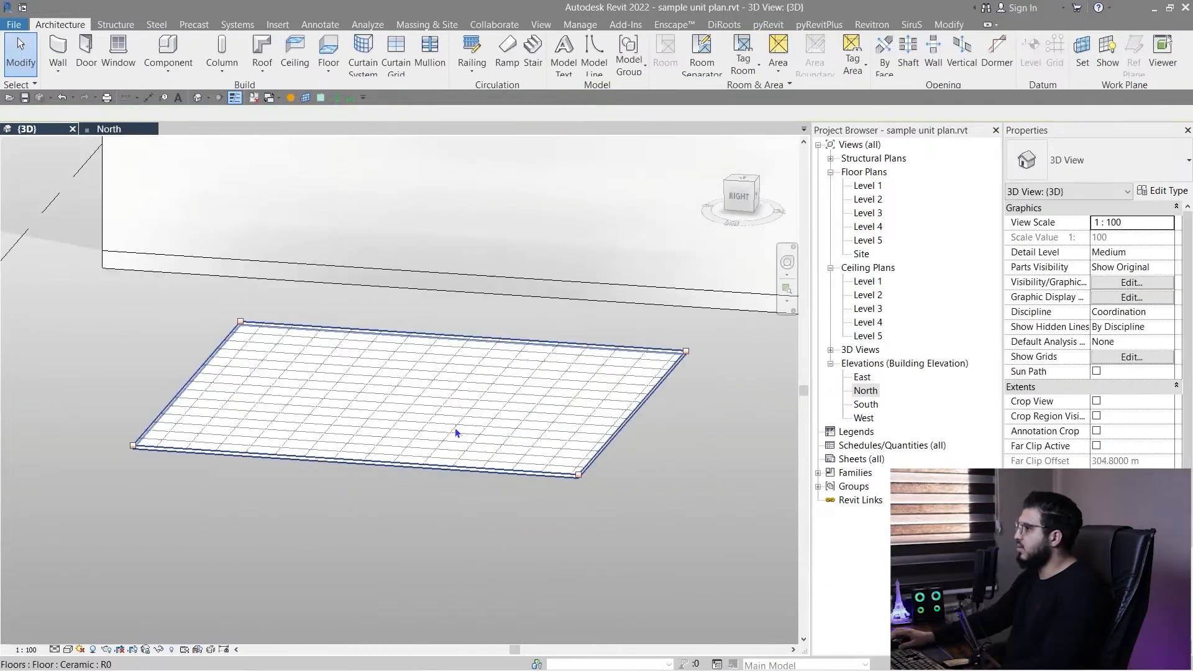
Step: Isolate the Ceramic floor in the 3D view with a selection box and adjust the box's extent around it
left_click(419, 447)
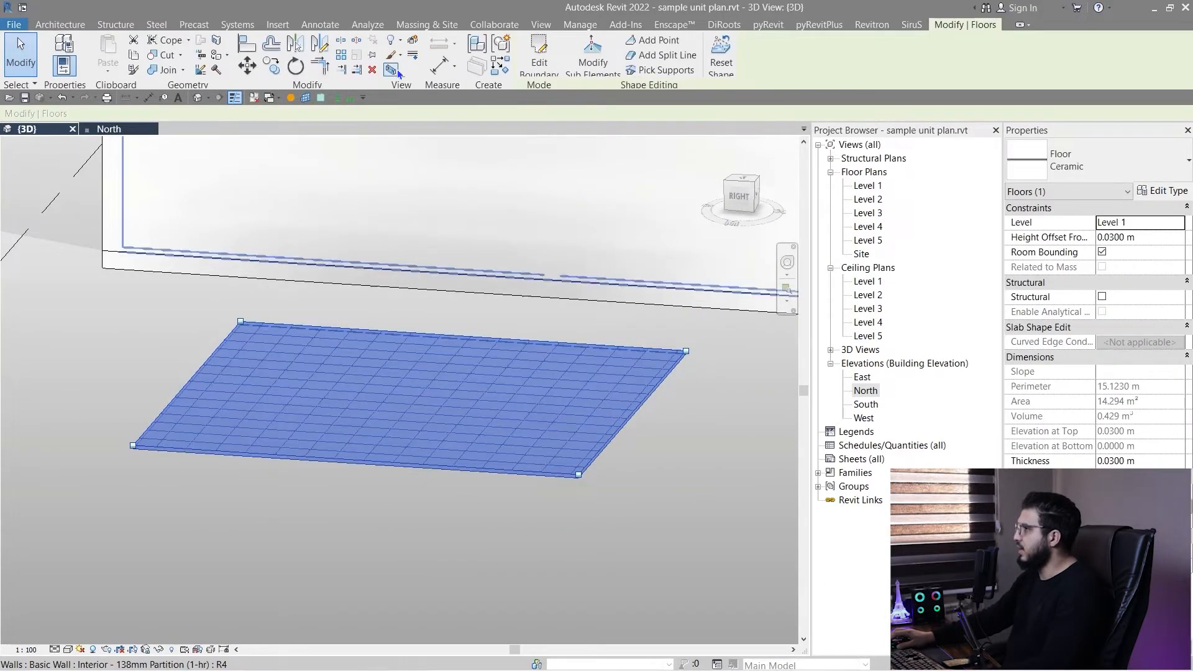
left_click(398, 73)
left_click(494, 431)
left_click_drag(373, 422, 394, 403)
middle_click_drag(389, 473, 436, 458, "shift")
scroll(435, 457, "up", 4)
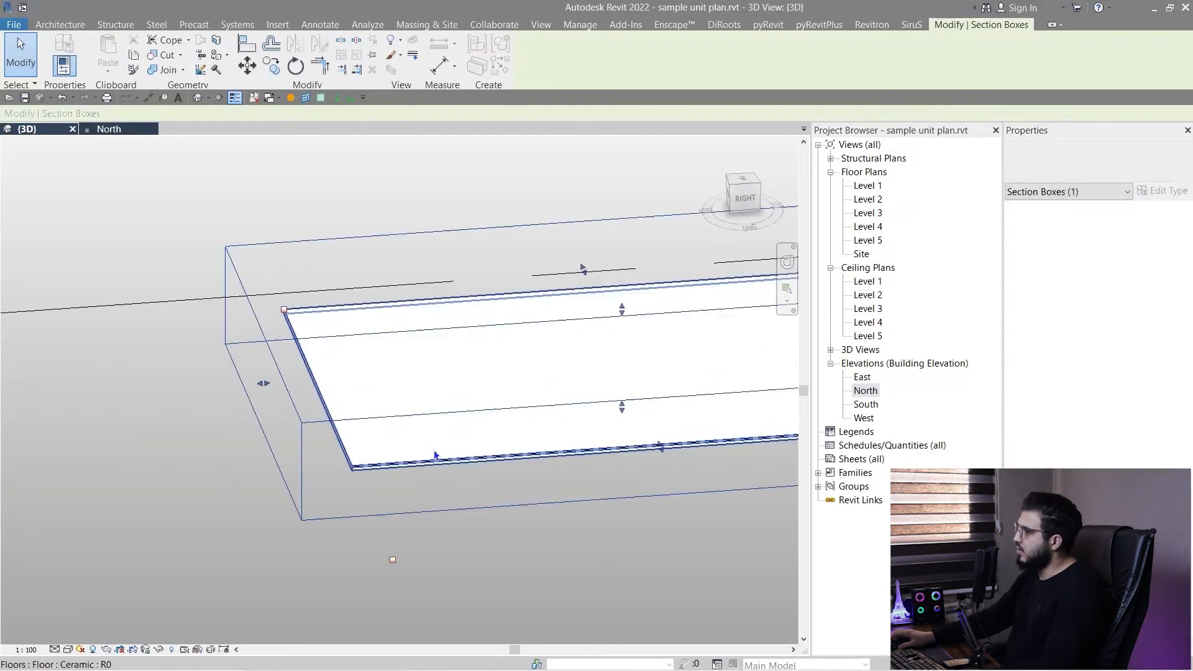
scroll(435, 457, "up", 3)
left_click(373, 549)
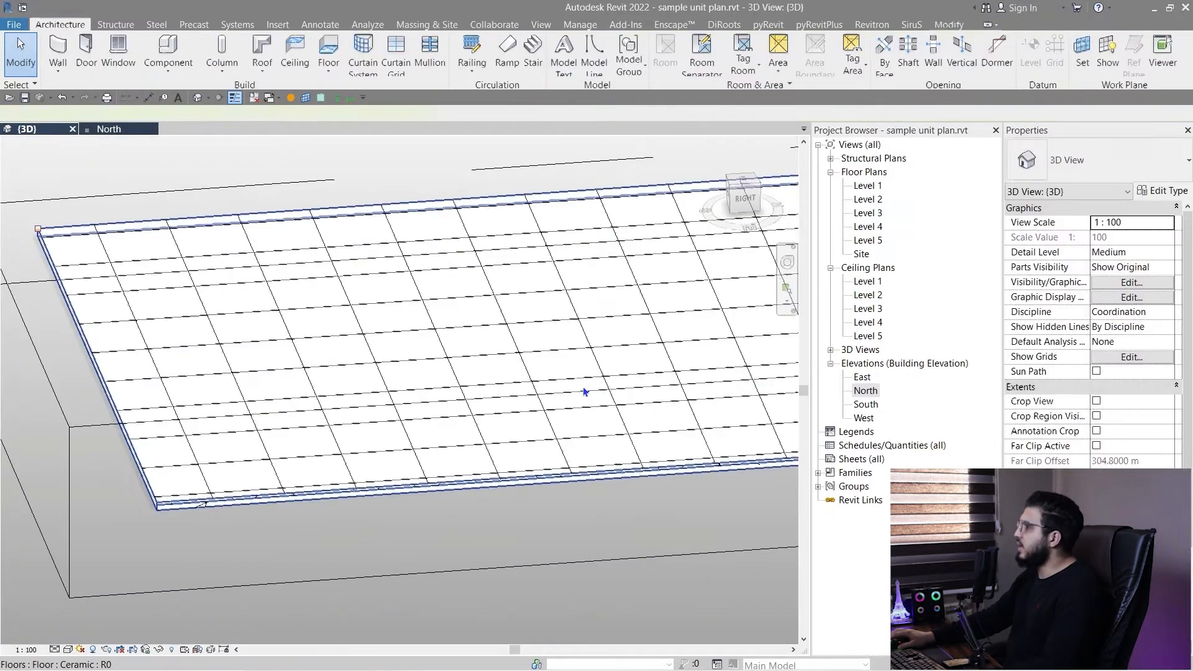
Step: Modify the sub-elements of the Ceramic floor and set the elevation of one long outer edge to 0.1 m
left_click(585, 392)
scroll(585, 392, "down", 4)
left_click(593, 56)
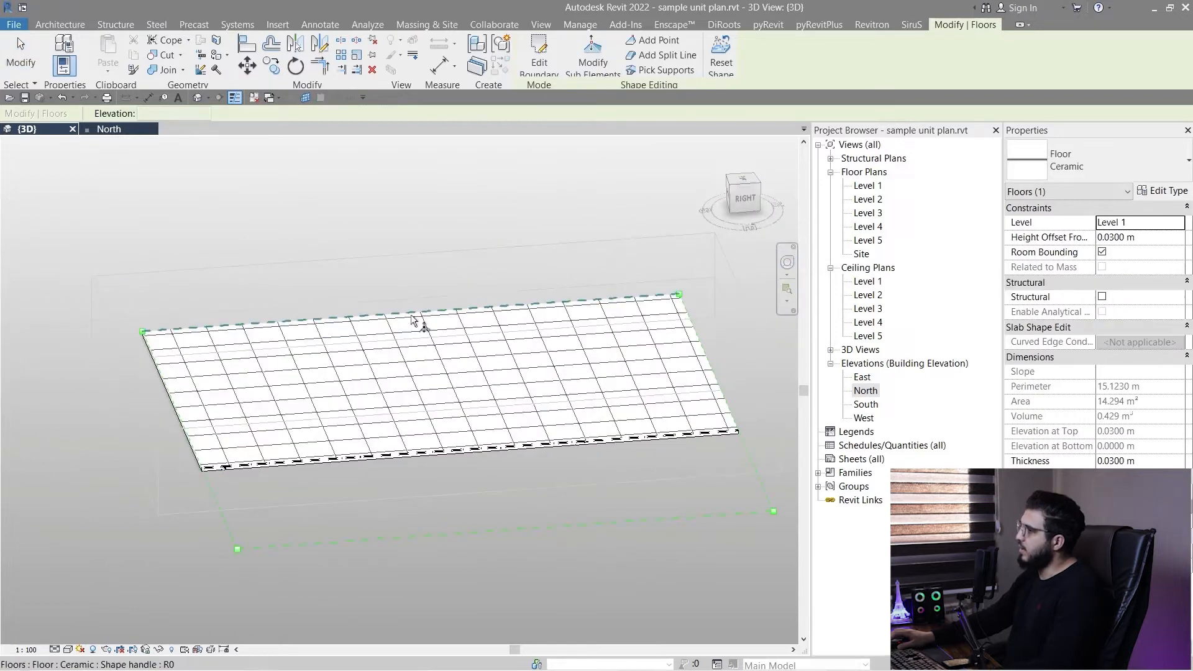
left_click(415, 320)
middle_click_drag(387, 320, 194, 355, "shift")
left_click(262, 384)
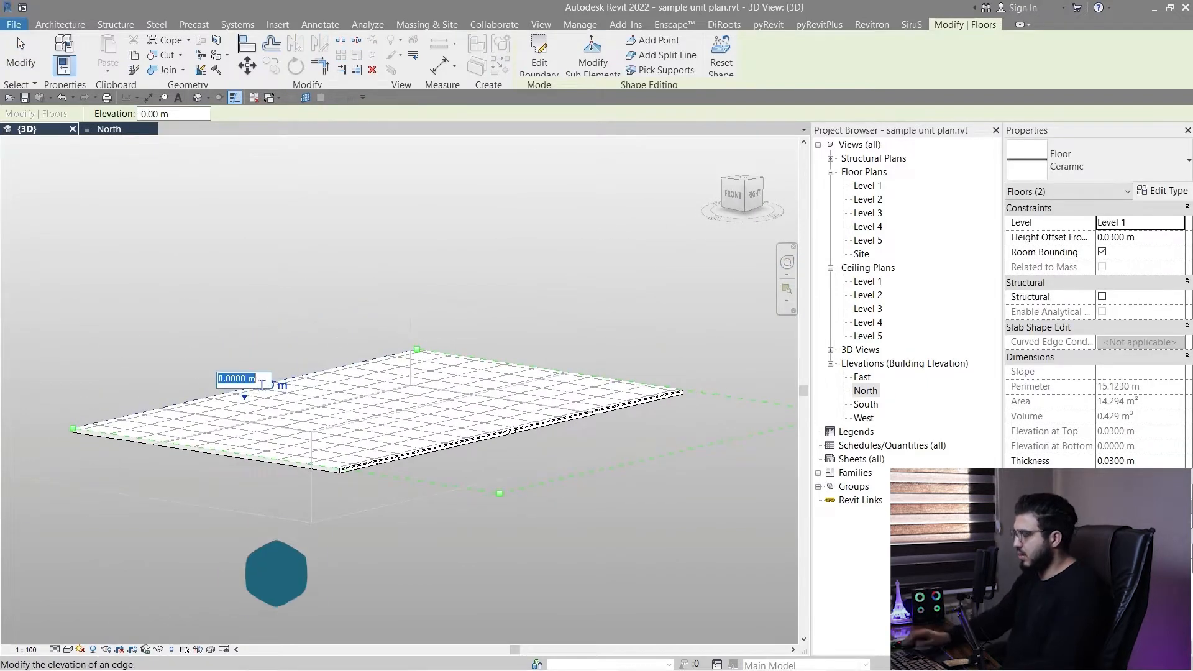
type("0.1")
key("Return")
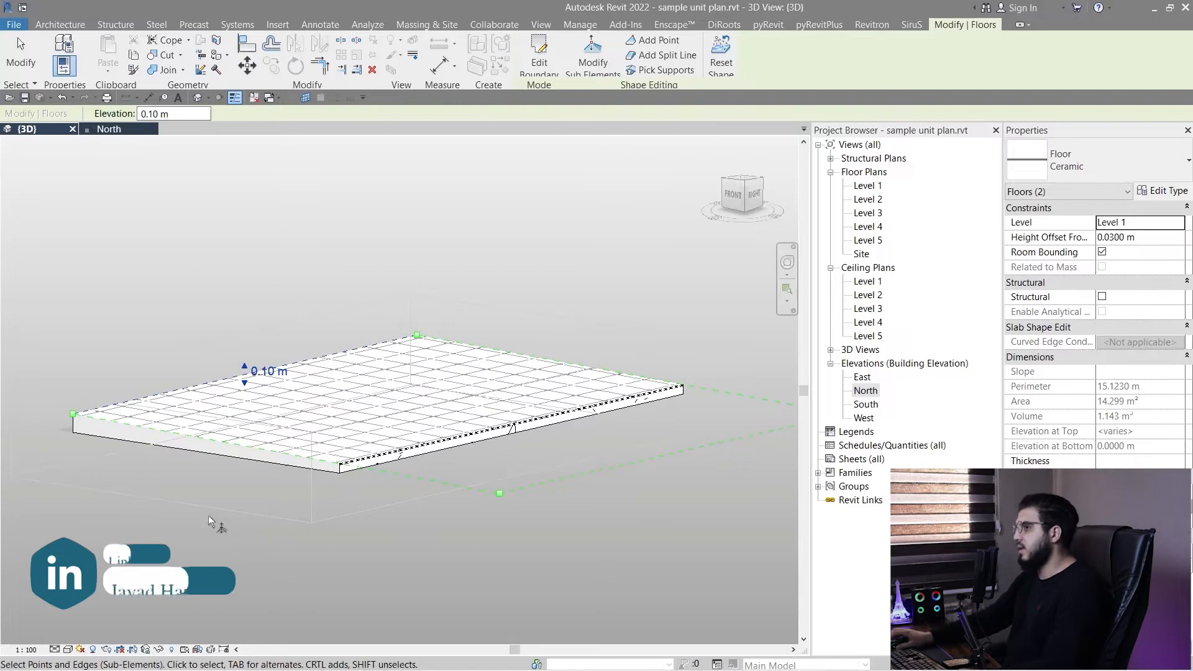
scroll(357, 529, "up", 5)
key("Escape")
key("Escape")
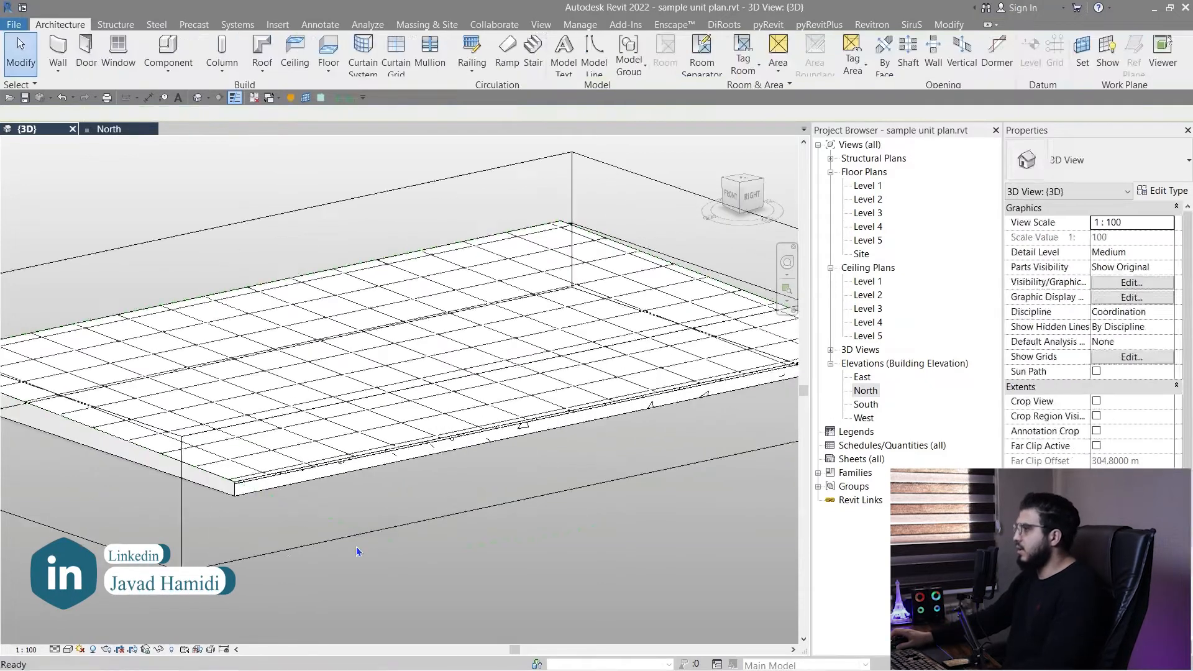
Step: Examine the sloped Ceramic floor from several angles and close up to see how its layers change in thickness
scroll(358, 551, "down", 5)
left_click(358, 539)
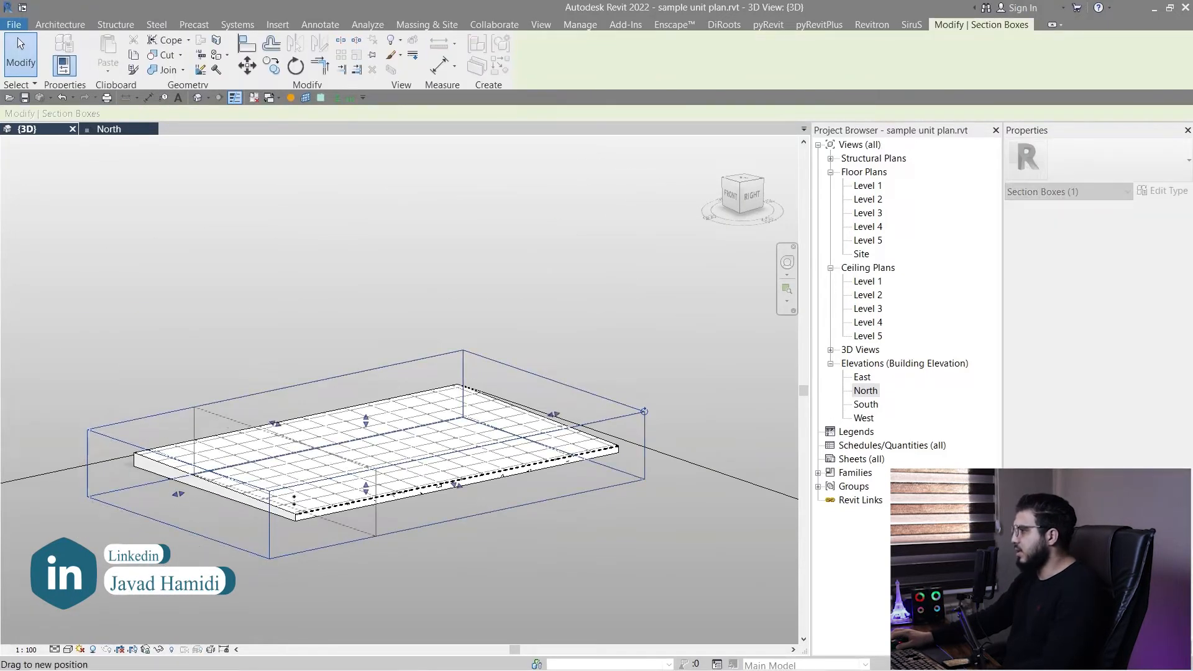
middle_click_drag(311, 597, 261, 509, "shift")
scroll(453, 467, "up", 5)
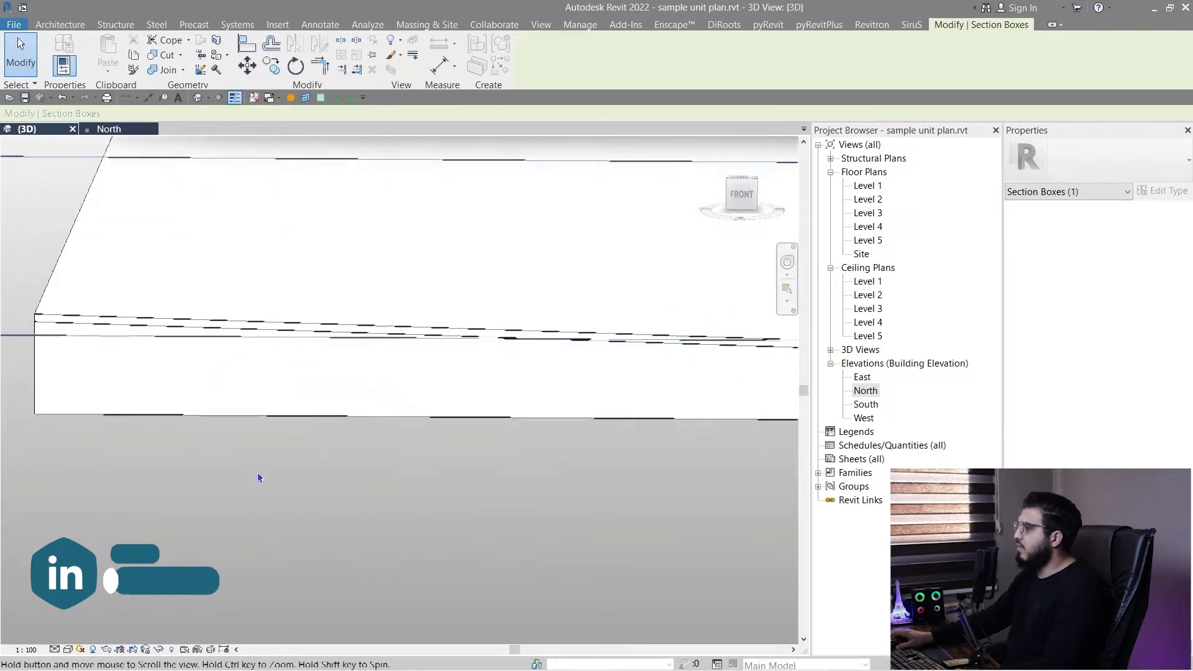
scroll(346, 493, "down", 6)
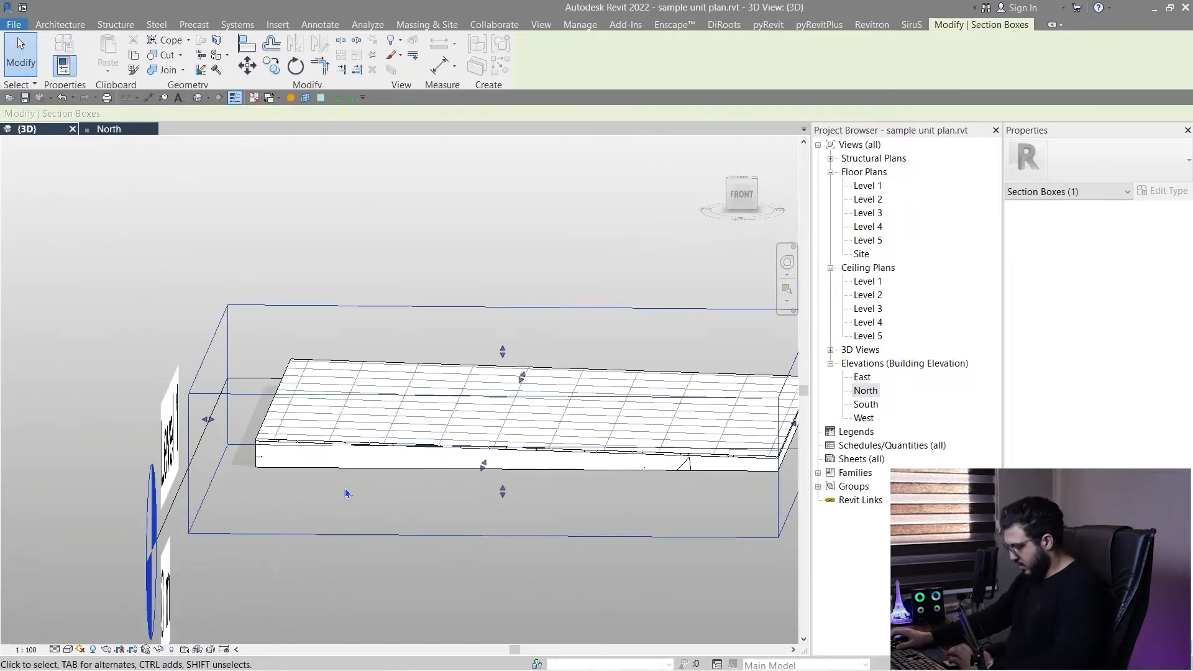
middle_click_drag(323, 501, 397, 562, "shift")
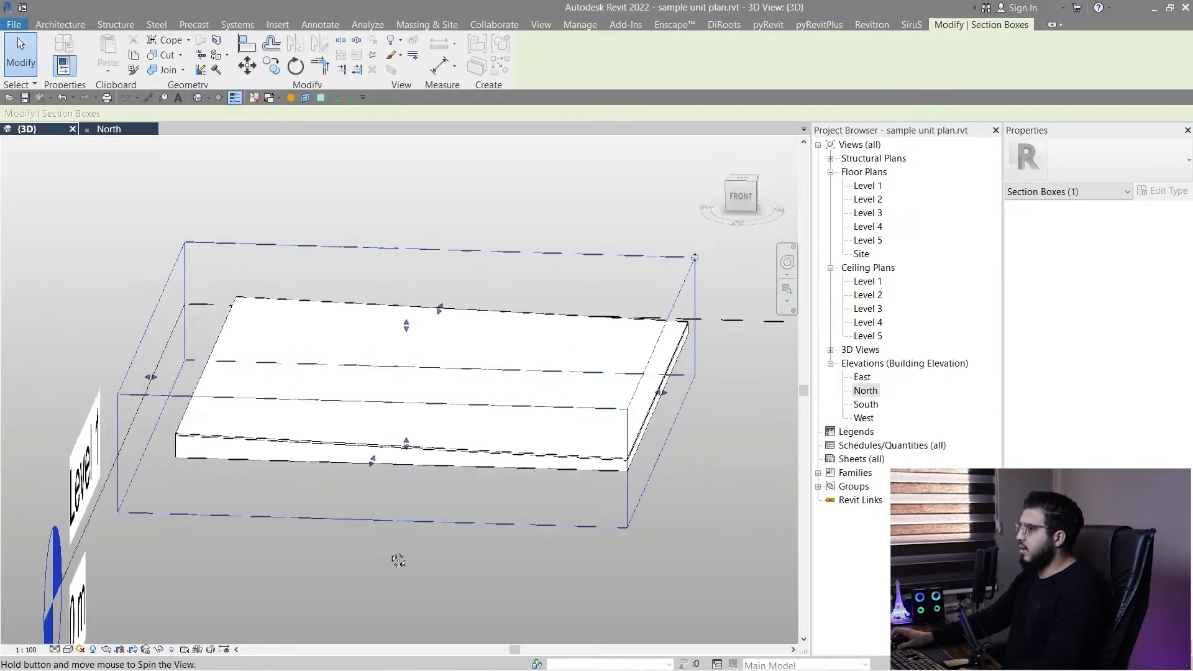
scroll(312, 465, "up", 6)
scroll(624, 570, "down", 3)
middle_click_drag(624, 570, 442, 552, "shift")
scroll(370, 411, "up", 4)
key("Escape")
scroll(369, 411, "down", 6)
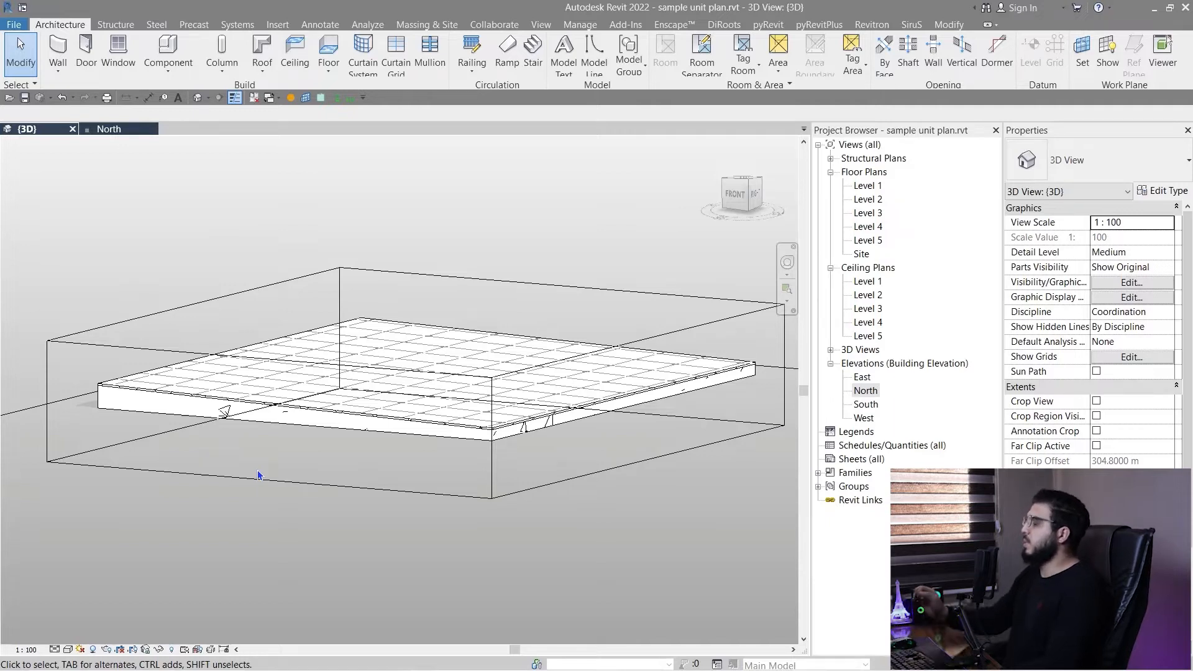
scroll(341, 528, "down", 3)
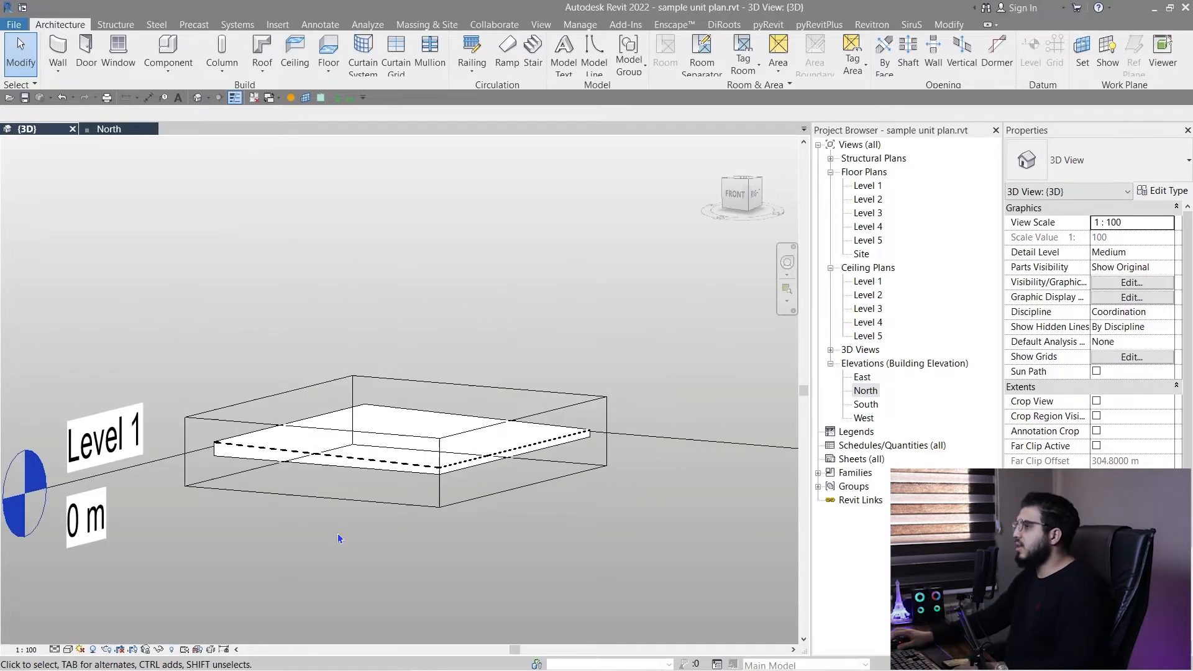
Step: Look at the section box from the top and enlarge it on several sides until it encloses the whole Ceramic floor
left_click(367, 503)
middle_click_drag(520, 527, 450, 635, "shift")
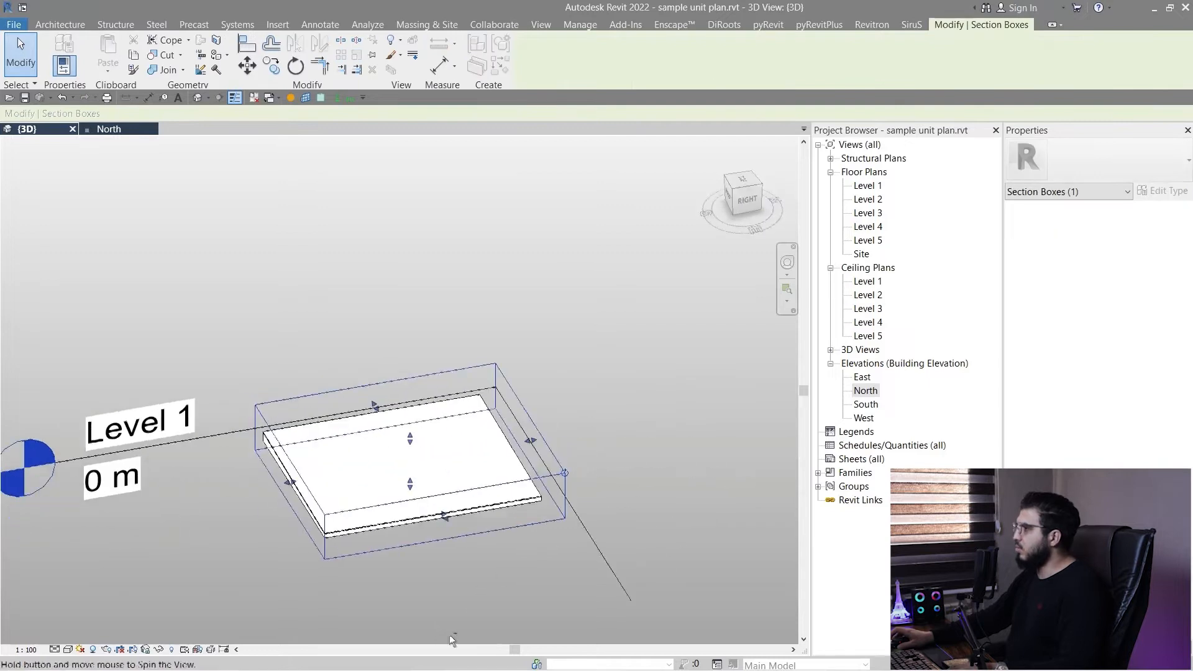
left_click(744, 182)
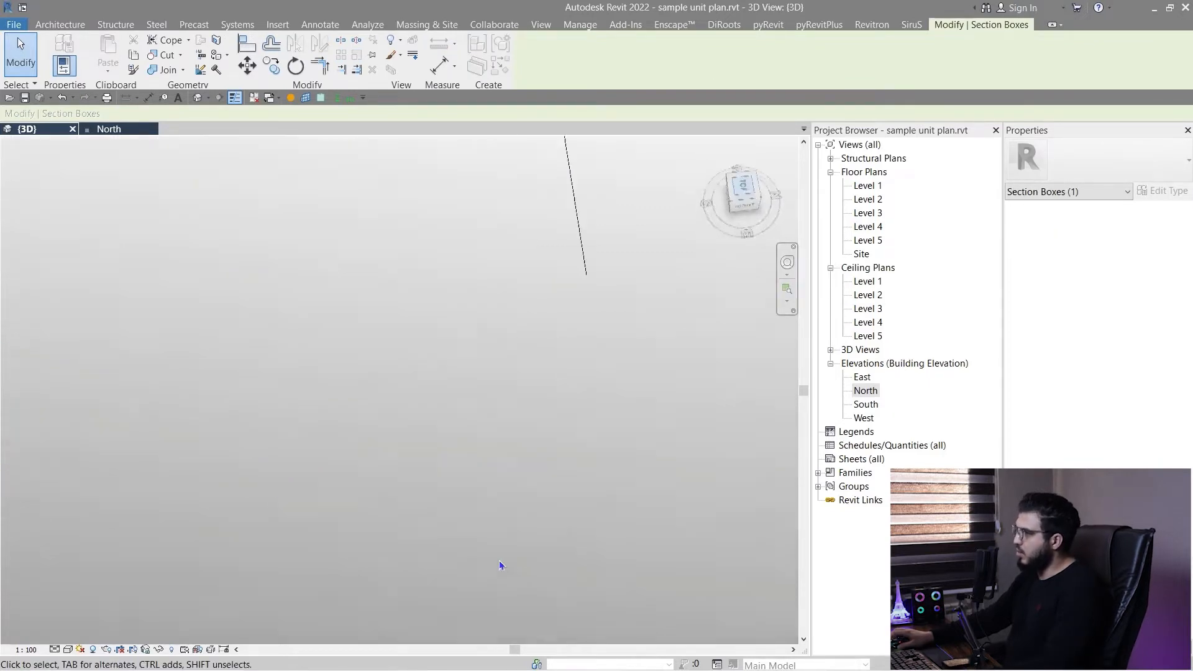
left_click_drag(400, 555, 410, 606)
middle_click_drag(464, 565, 559, 394)
left_click_drag(492, 435, 496, 568)
scroll(496, 567, "down", 3)
middle_click_drag(424, 410, 387, 312)
left_click_drag(446, 476, 452, 511)
left_click_drag(344, 347, 247, 348)
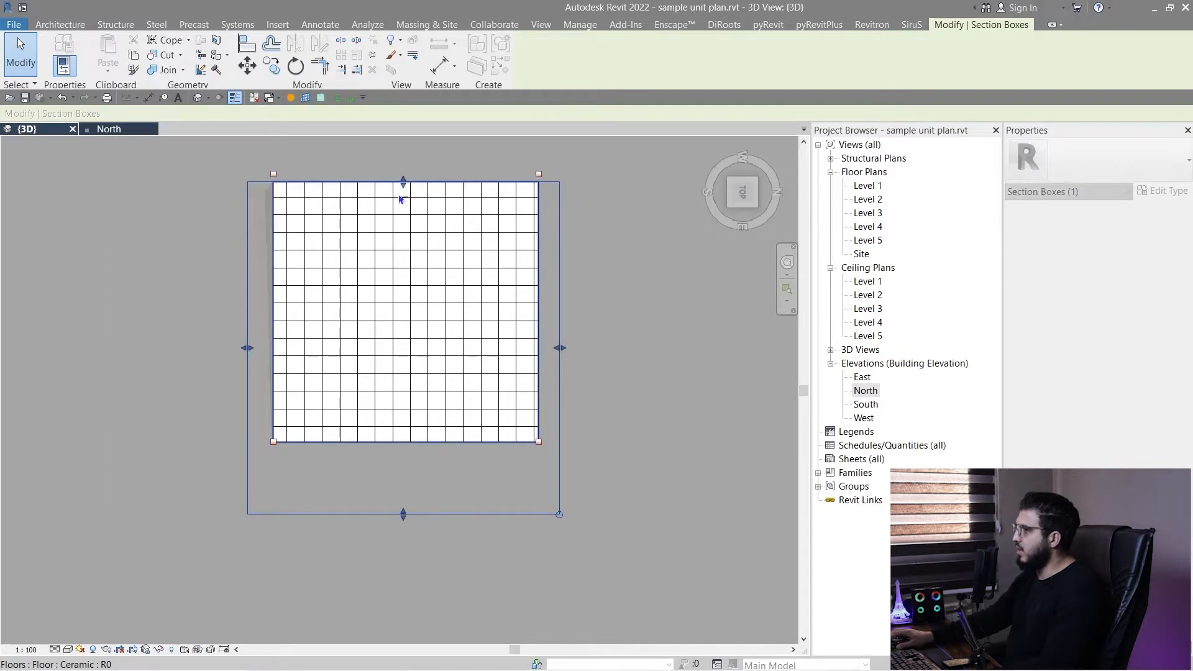
left_click_drag(403, 182, 403, 163)
middle_click_drag(428, 347, 429, 407)
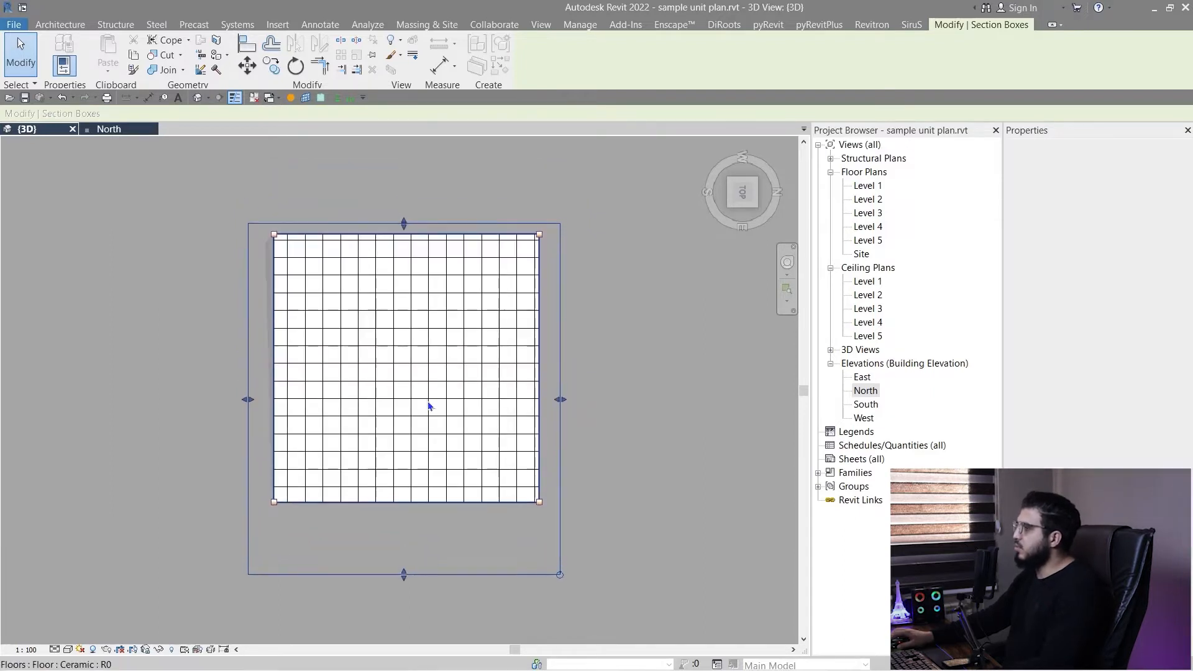
Step: Add a split line to the Ceramic floor running diagonally between two opposite corners
left_click(428, 406)
middle_click_drag(612, 343, 443, 298)
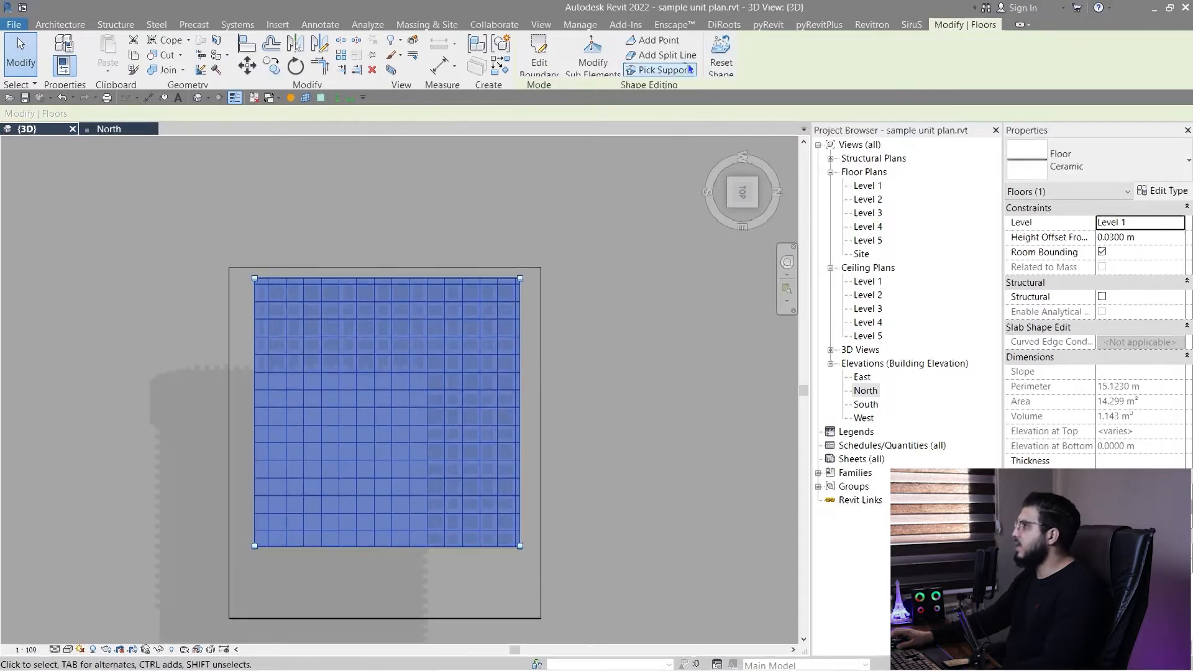
left_click(593, 59)
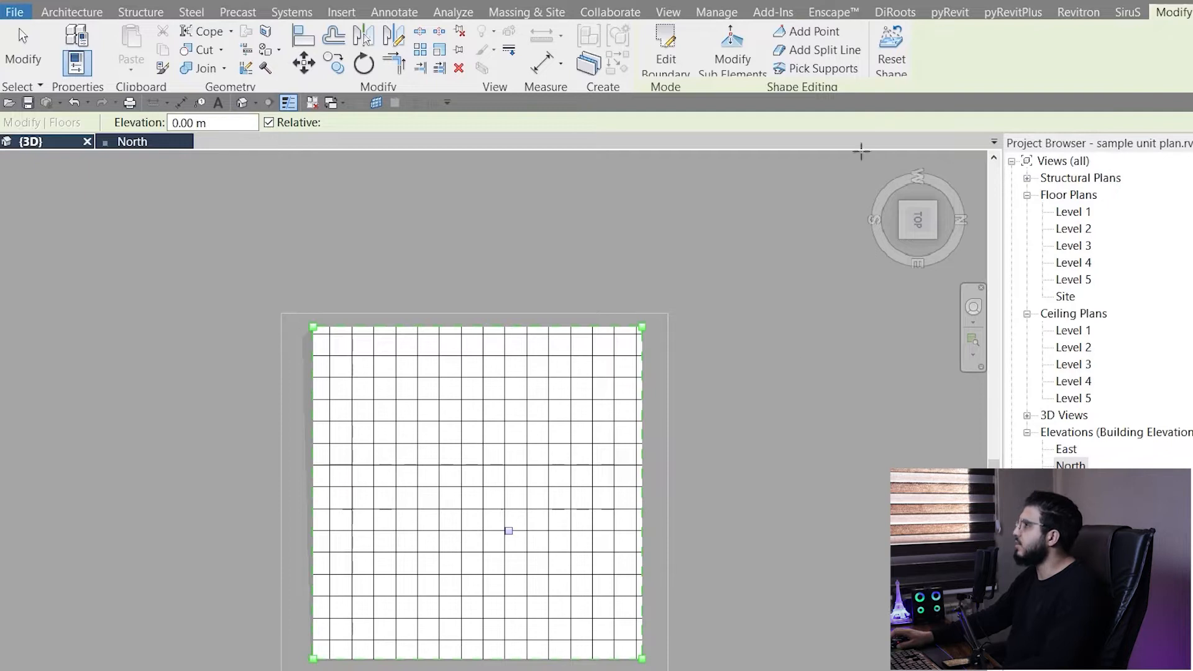
left_click(820, 50)
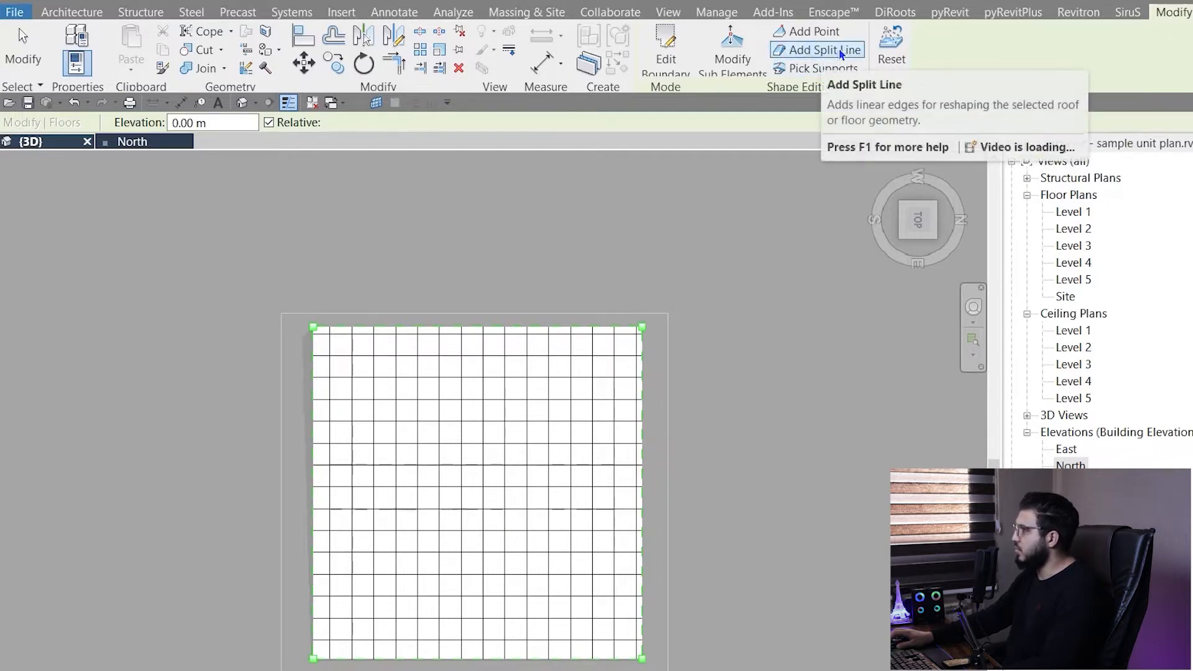
left_click(818, 50)
left_click(313, 659)
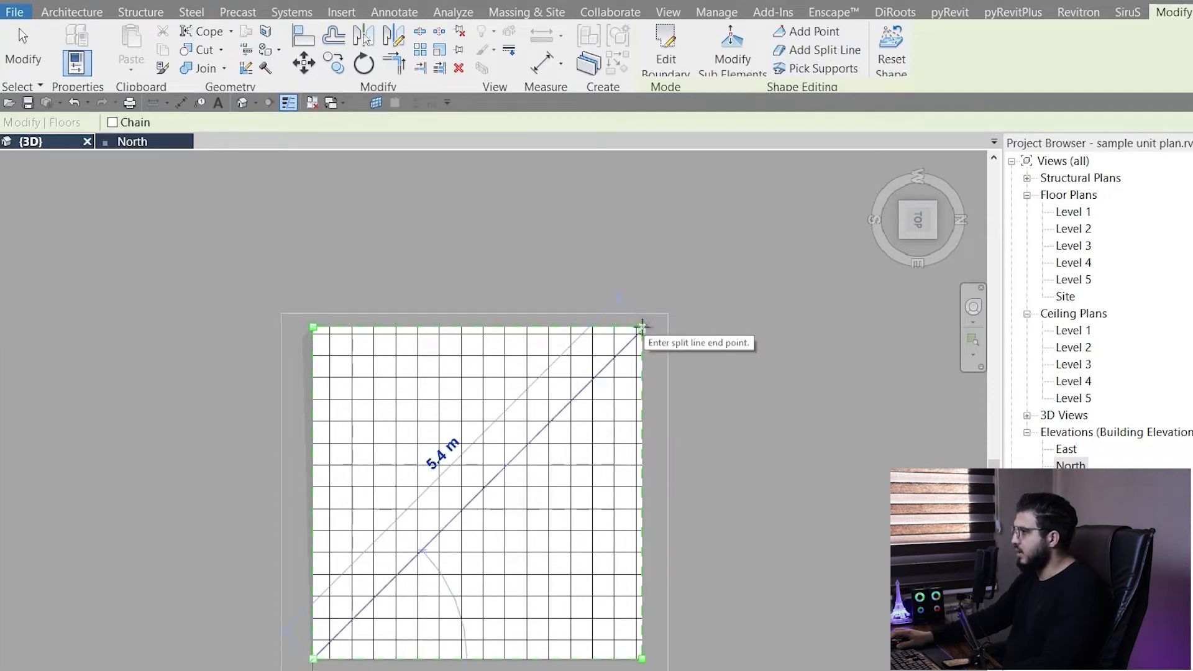
scroll(643, 327, "up", 4)
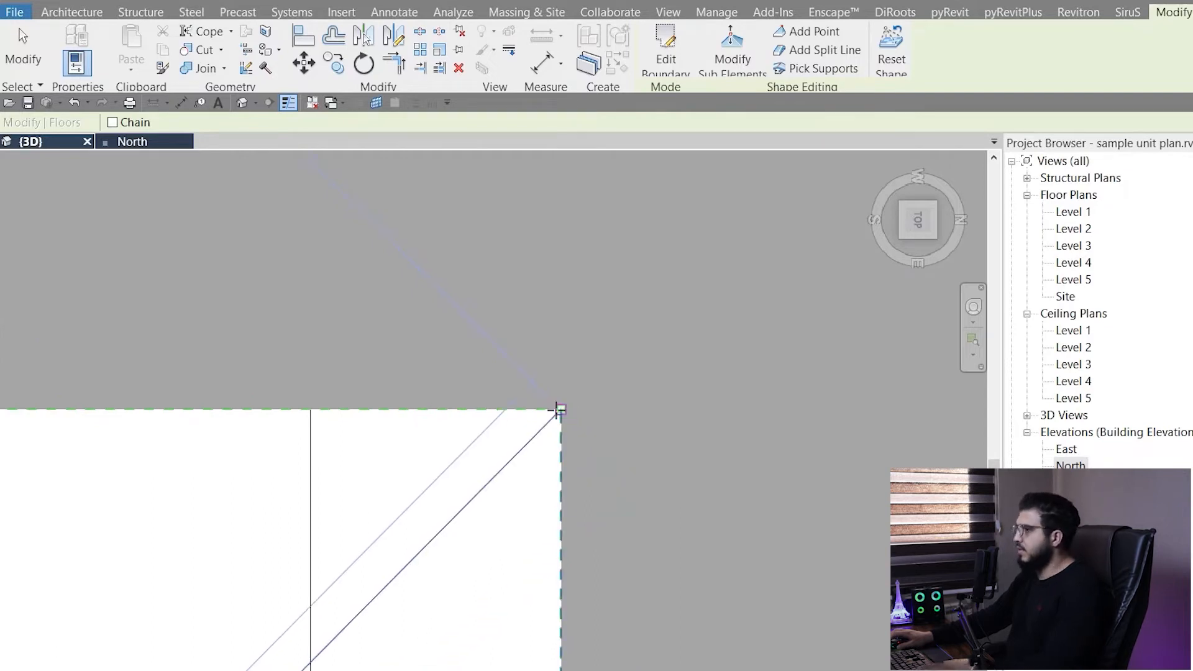
left_click(562, 410)
scroll(666, 557, "down", 7)
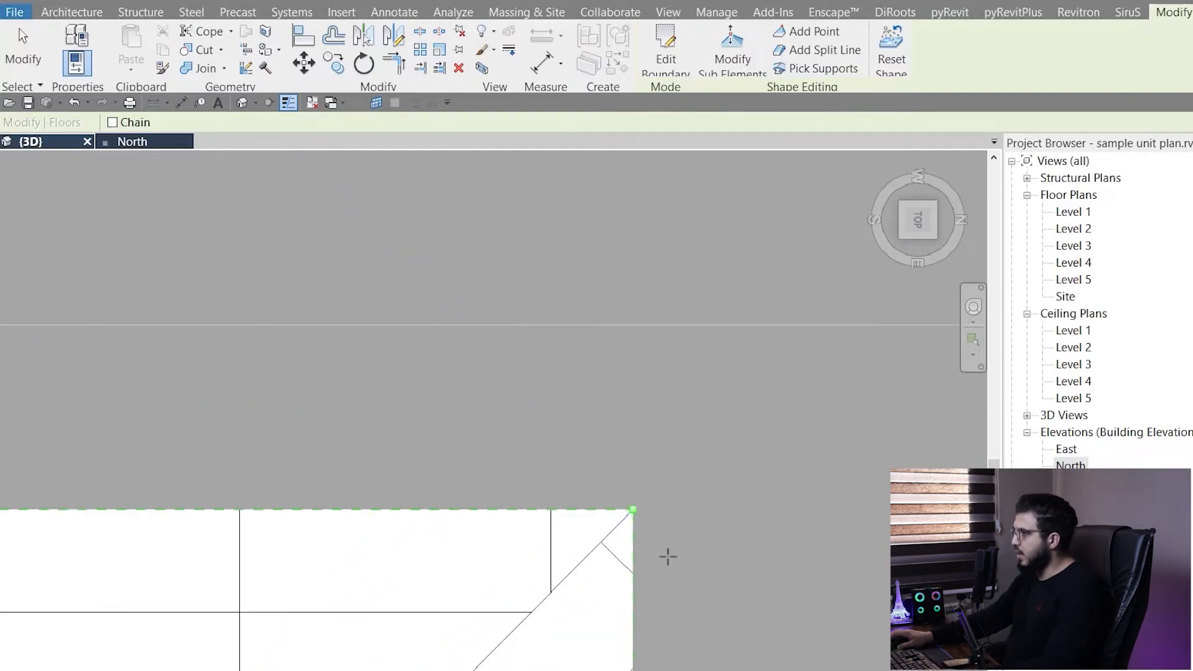
Step: Add a second split line to the Ceramic floor, running diagonally between the other two opposite corners
middle_click_drag(647, 615, 887, 413)
middle_click_drag(192, 373, 926, 457)
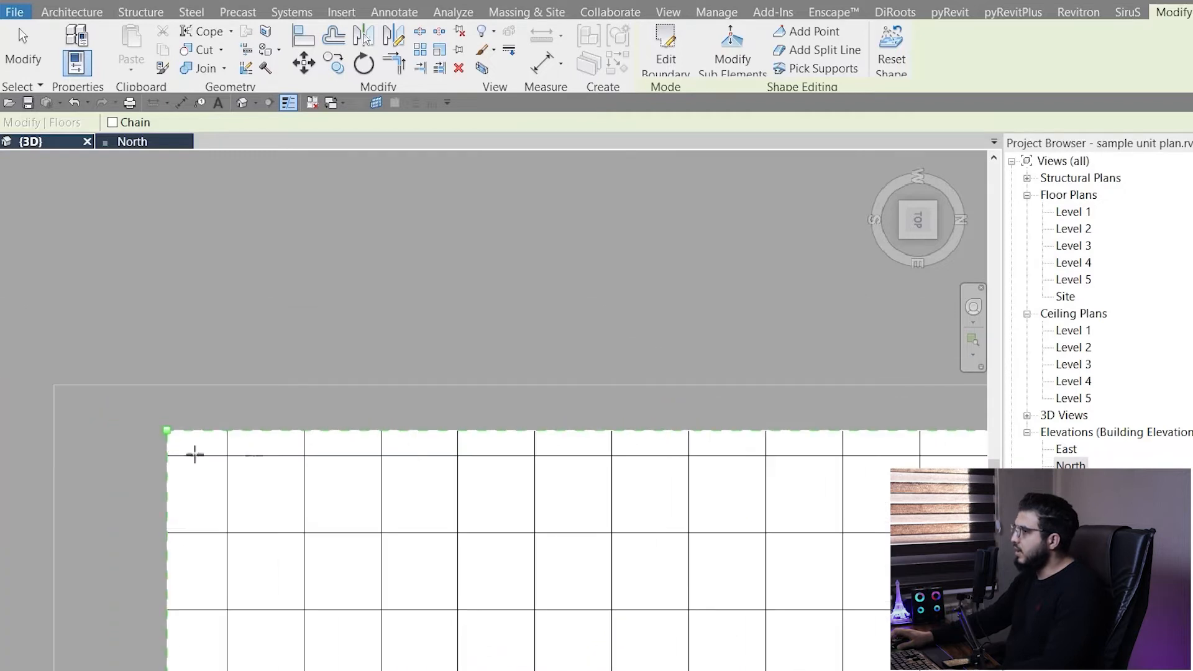
left_click(161, 429)
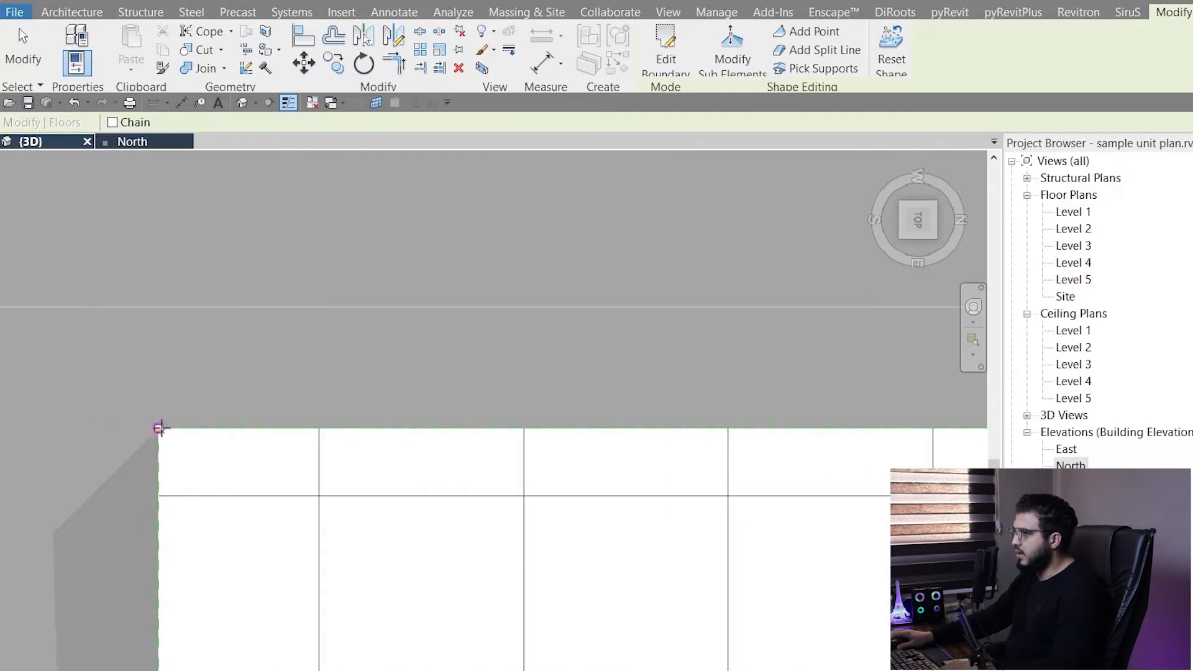
scroll(453, 597, "down", 2)
scroll(608, 648, "down", 2)
middle_click_drag(608, 649, 241, 128)
scroll(474, 512, "up", 3)
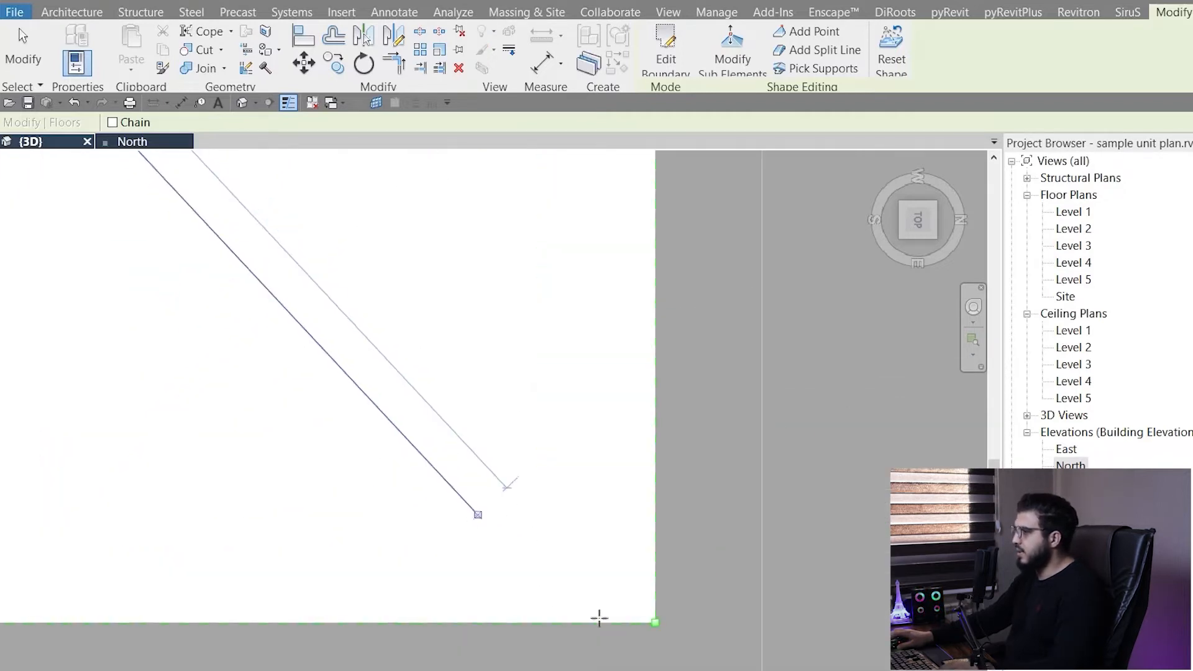
left_click(655, 624)
scroll(610, 662, "down", 6)
scroll(500, 666, "up", 3)
key("Escape")
key("Escape")
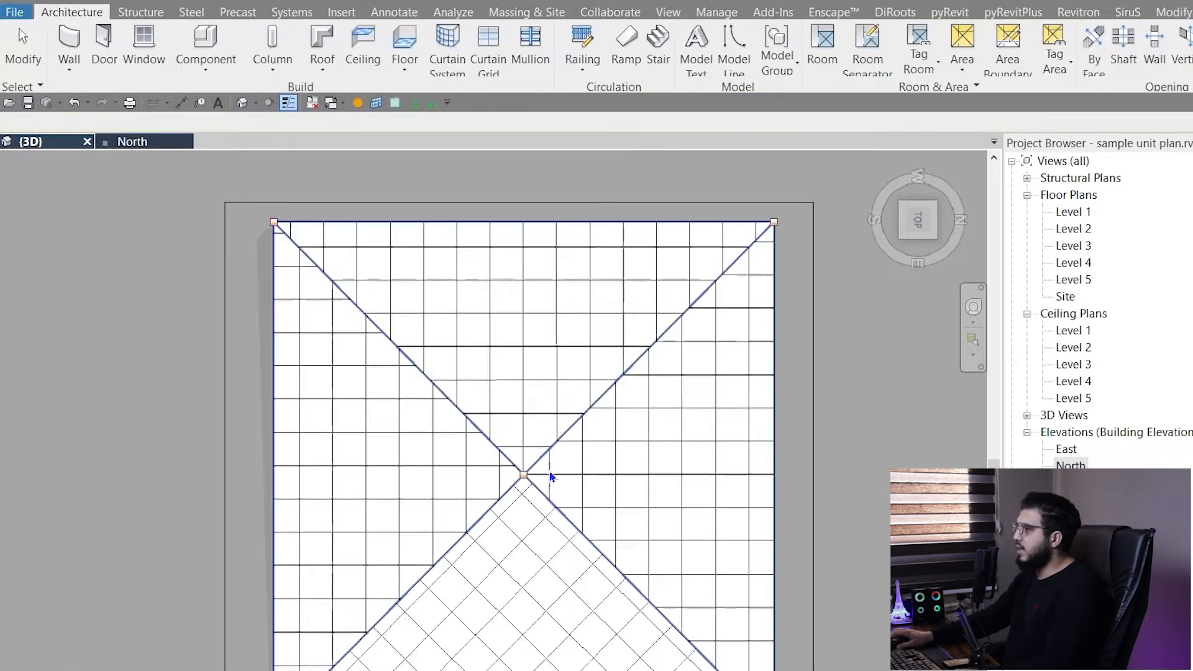
Step: Modify the sub-elements of the Ceramic floor and set the centre point where the split lines cross to an elevation of -0.02 m
left_click(559, 533)
middle_click_drag(559, 533, 612, 230, "shift")
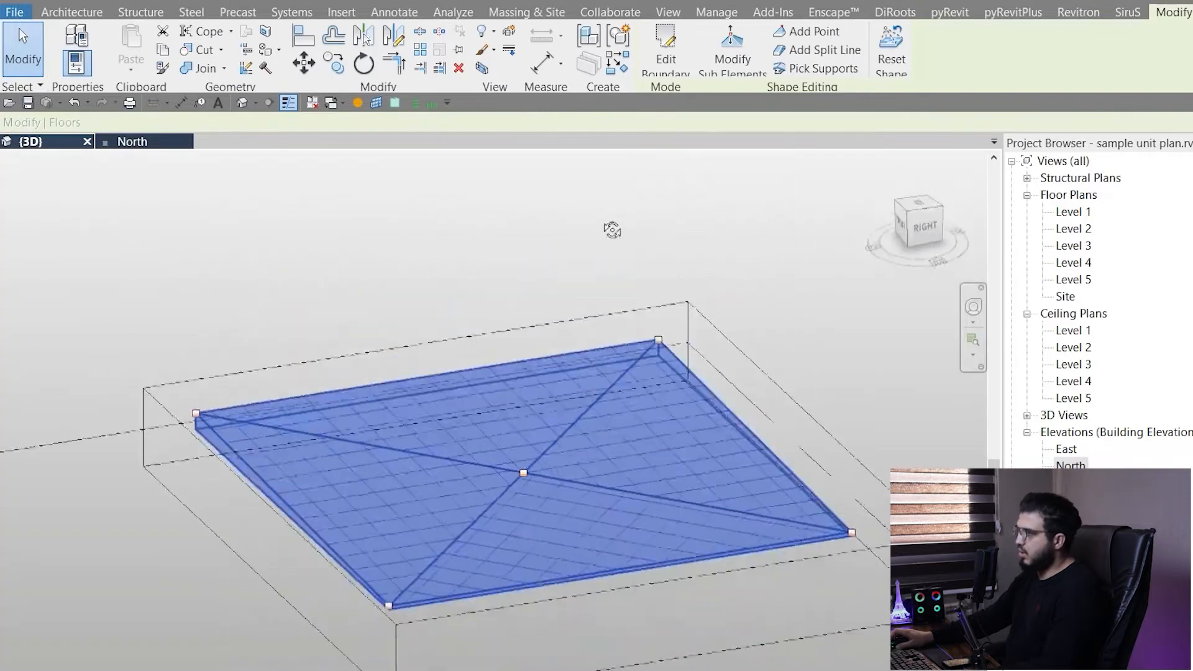
key("Escape")
scroll(594, 522, "up", 5)
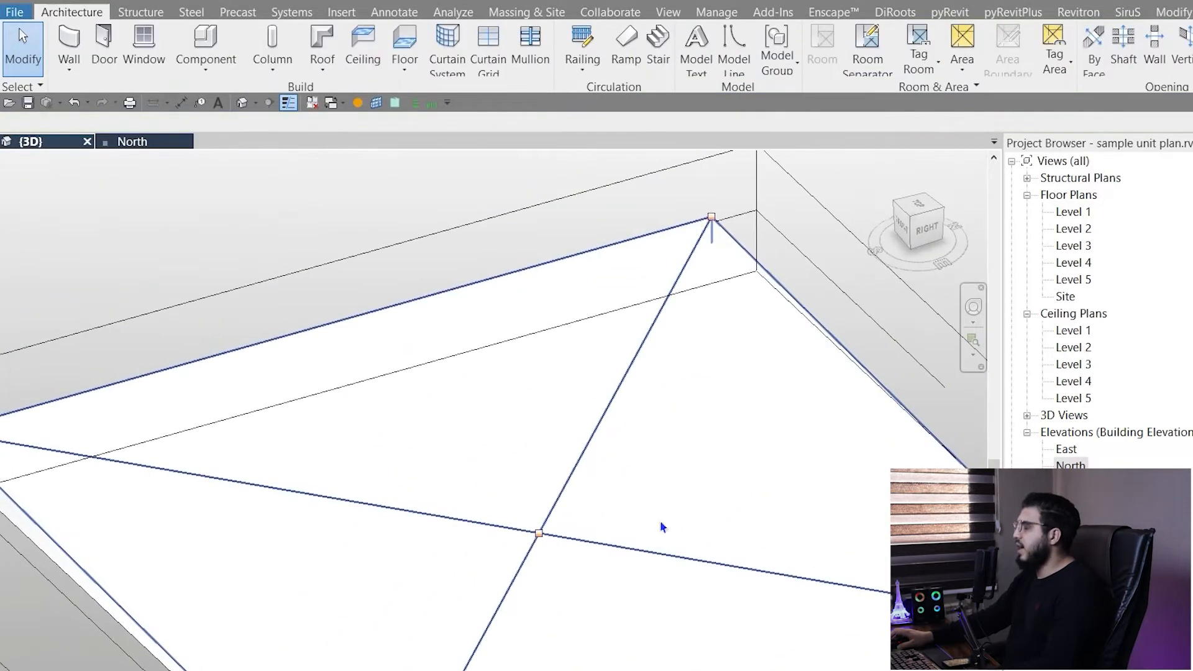
scroll(573, 548, "up", 2)
middle_click_drag(590, 594, 575, 579)
left_click(574, 585)
scroll(575, 588, "down", 2)
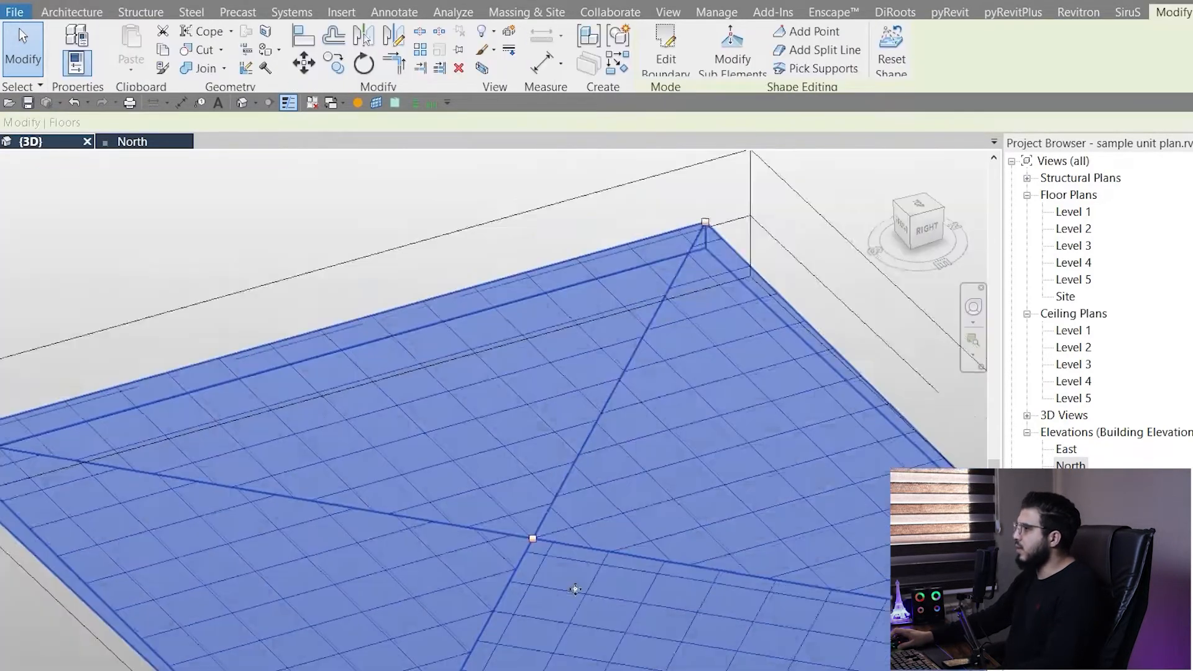
left_click(732, 47)
scroll(462, 524, "up", 2)
scroll(476, 435, "down", 3)
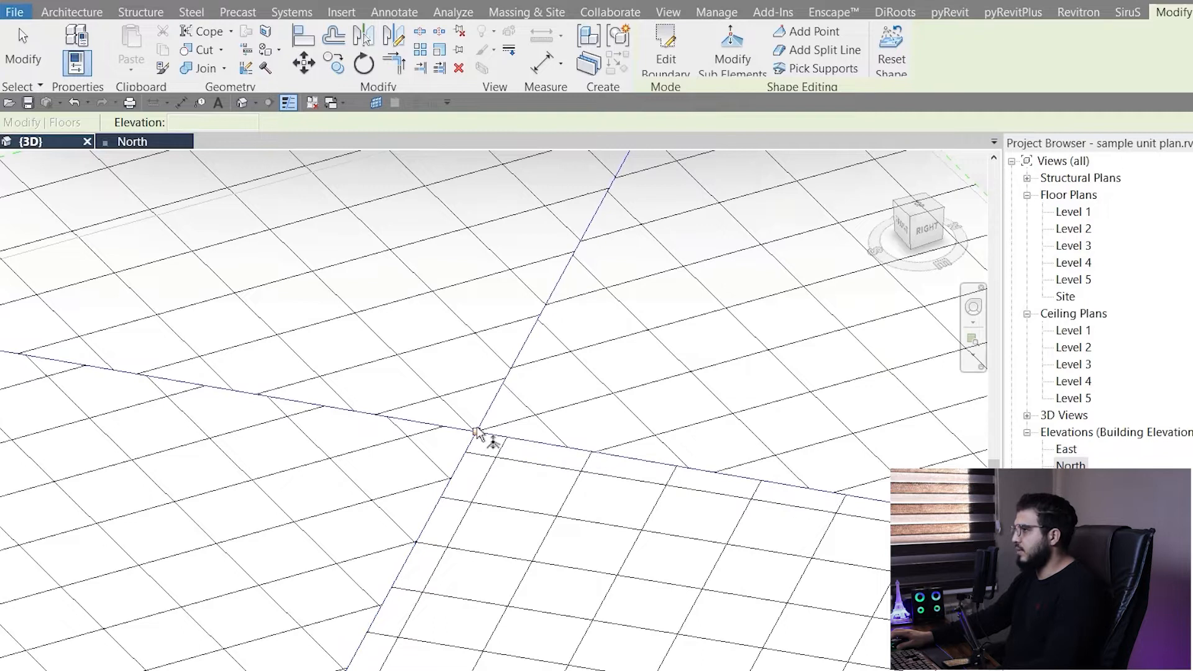
left_click(476, 435)
left_click(516, 430)
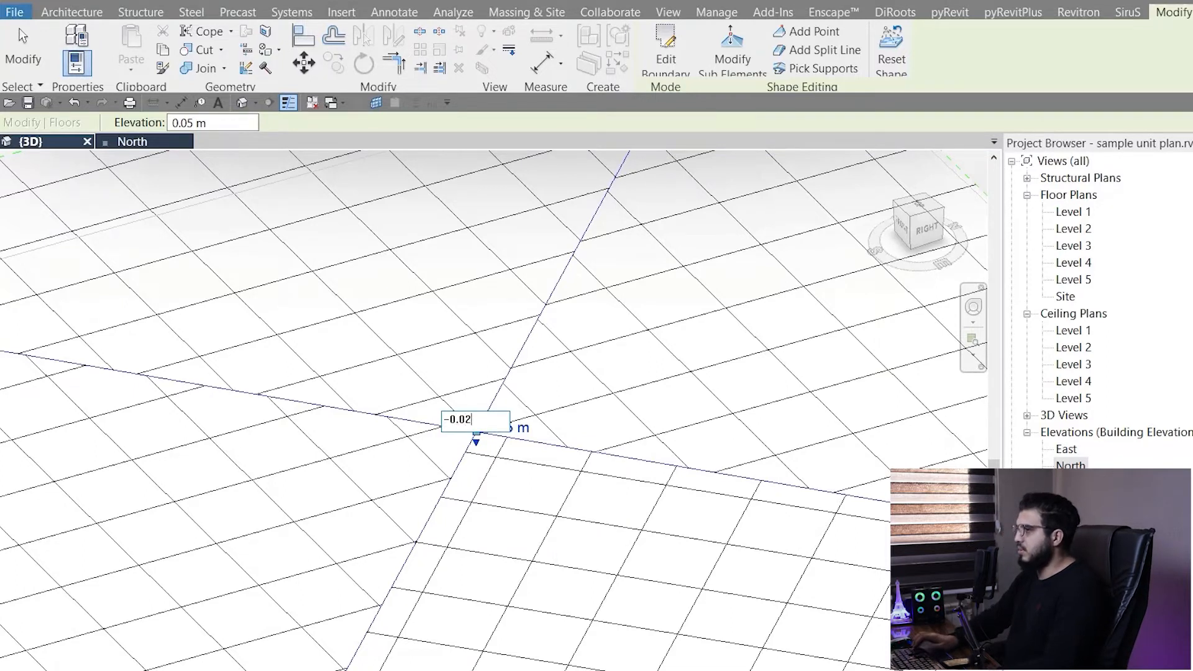
key("Return")
scroll(338, 534, "down", 6)
key("Escape")
key("Escape")
Step: Select the section box and move one of its sides inward until it cuts through the Ceramic floor
scroll(417, 589, "up", 6)
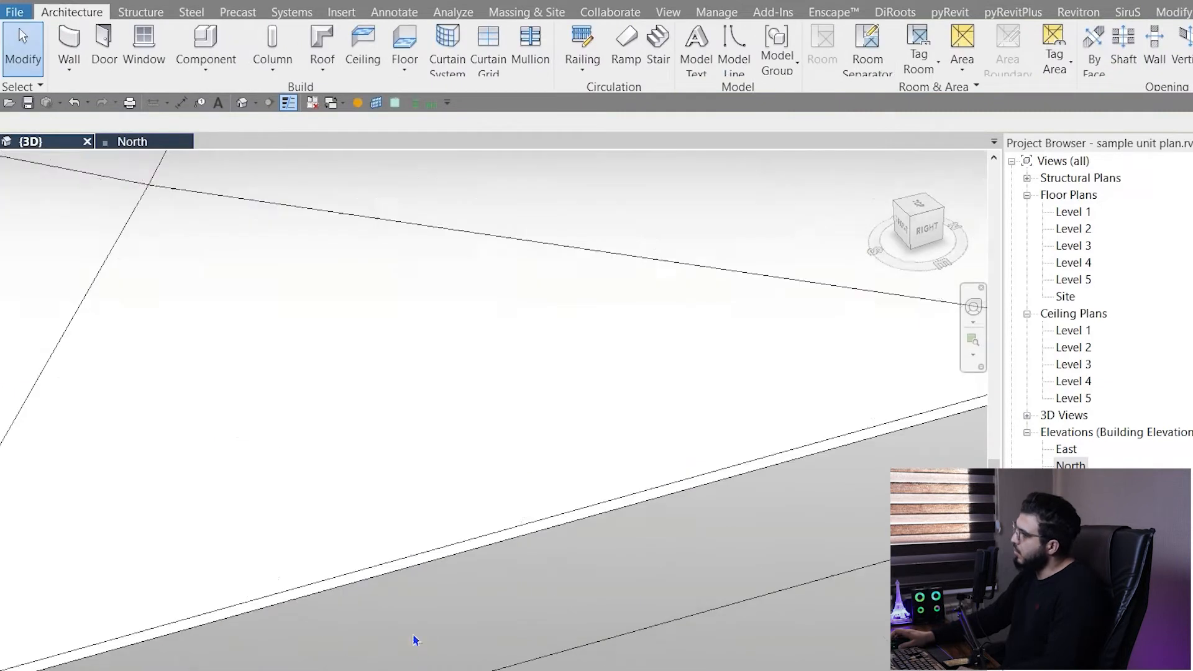
scroll(416, 640, "down", 5)
left_click(523, 664)
mouse_move(576, 670)
left_mouse_down()
mouse_move(452, 612)
mouse_move(559, 666)
left_mouse_up()
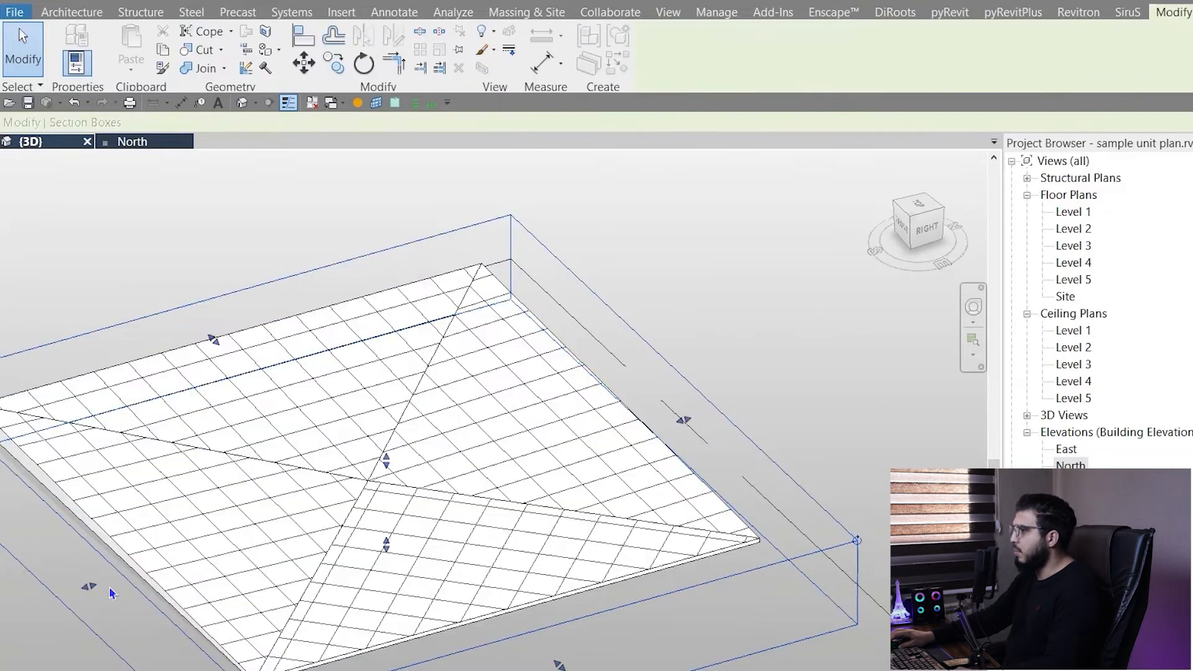
left_click_drag(94, 587, 314, 576)
Step: Examine the cut Ceramic floor from several angles and close up to see how its layers follow the slope to the centre
middle_click_drag(339, 636, 615, 515, "shift")
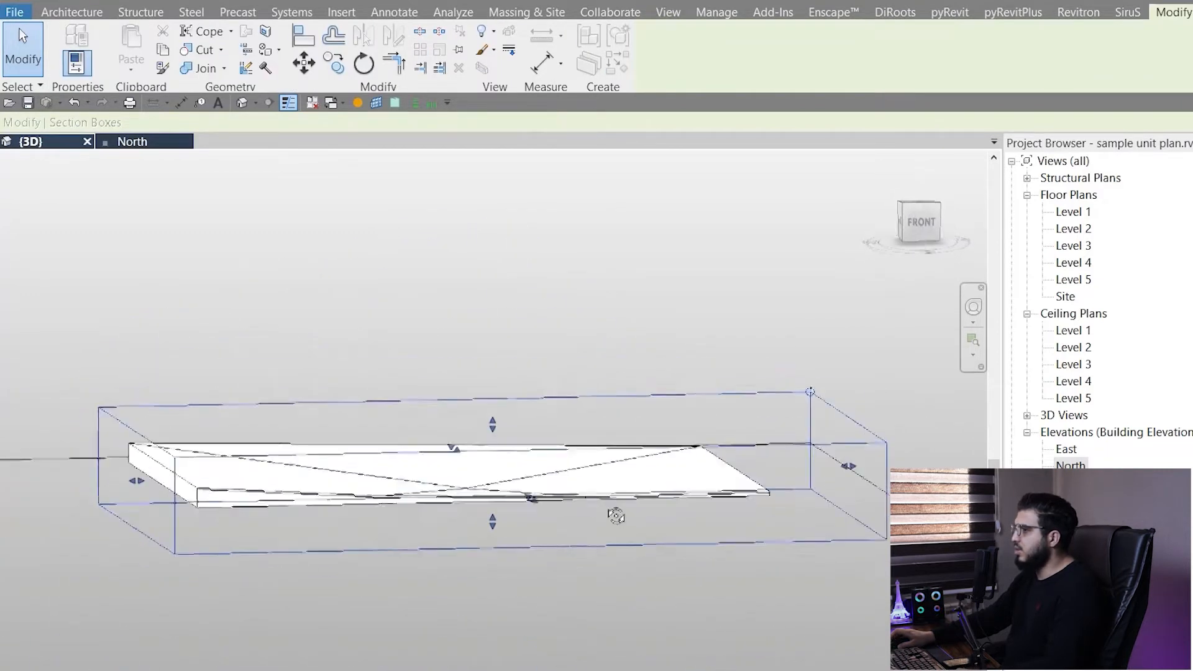
scroll(392, 491, "up", 3)
middle_click_drag(463, 588, 411, 650, "shift")
left_click(479, 564)
scroll(468, 567, "down", 3)
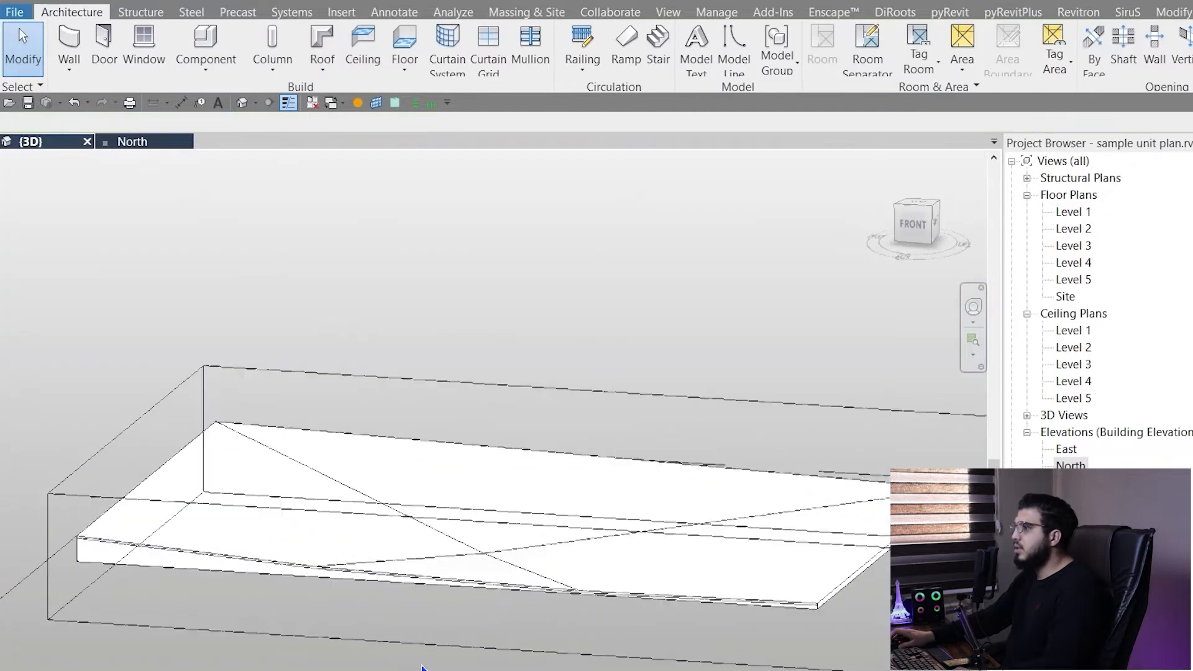
left_click(346, 643)
middle_click_drag(510, 593, 710, 664, "shift")
scroll(687, 628, "up", 3)
scroll(559, 634, "down", 5)
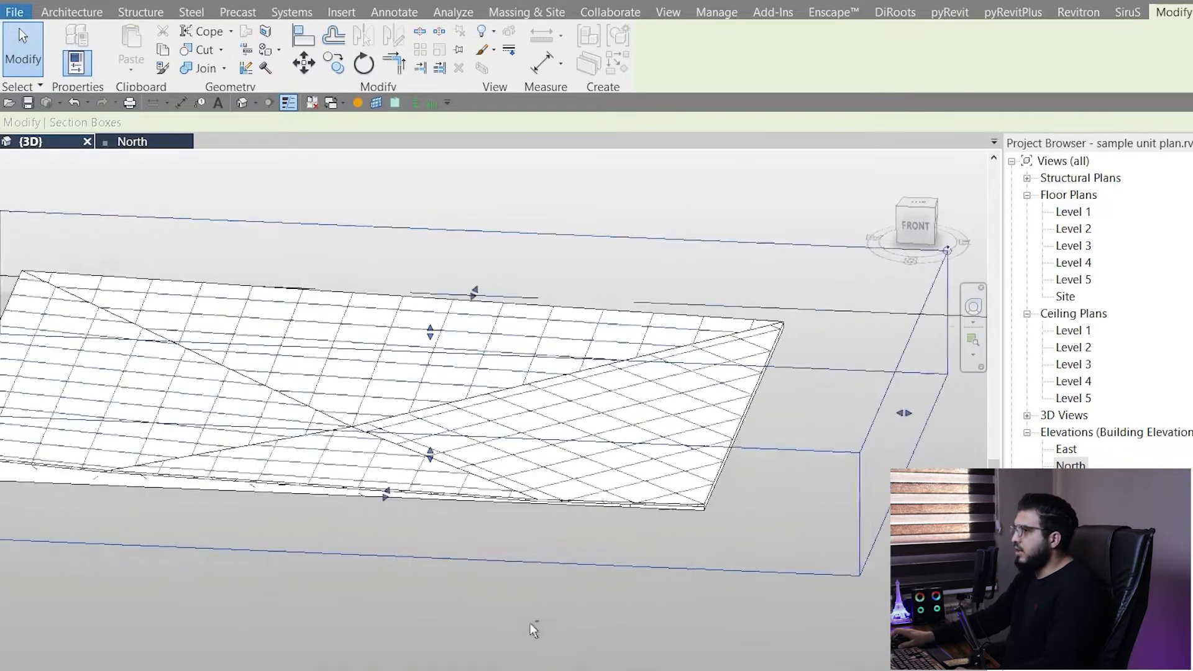
Step: Reset the shape of the Ceramic floor to remove its split lines and elevation changes
left_click(629, 440)
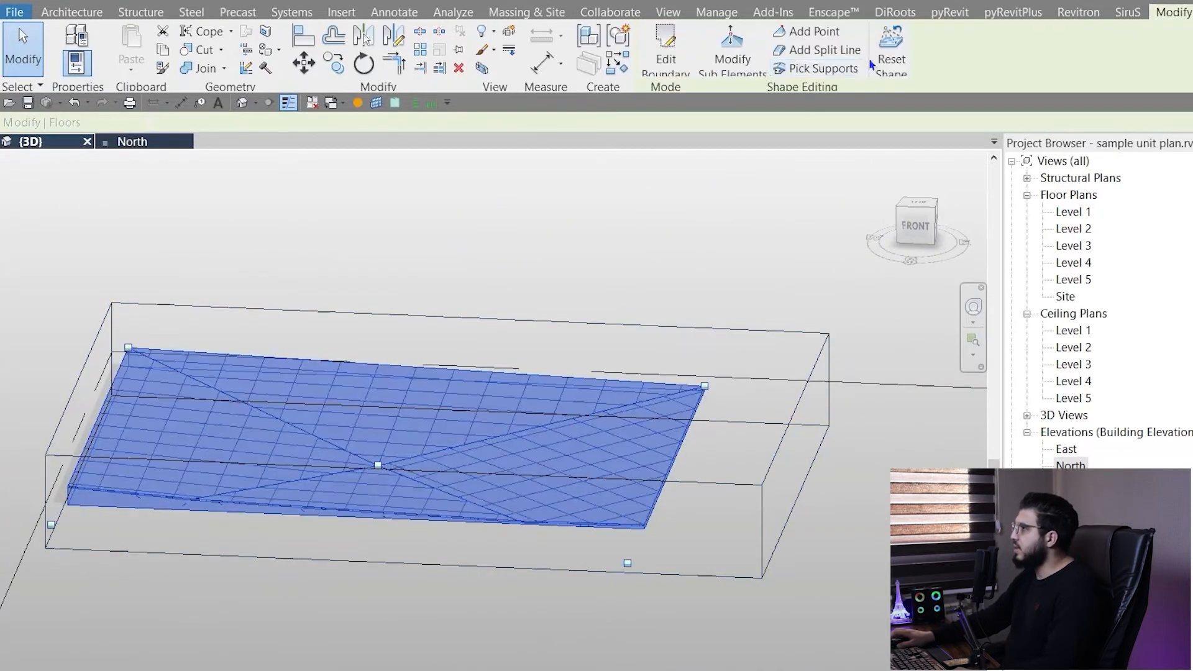
left_click(891, 47)
left_click(547, 583)
Step: Extend the section box until it encloses the whole Ceramic floor and show the floor from the top
left_click(480, 567)
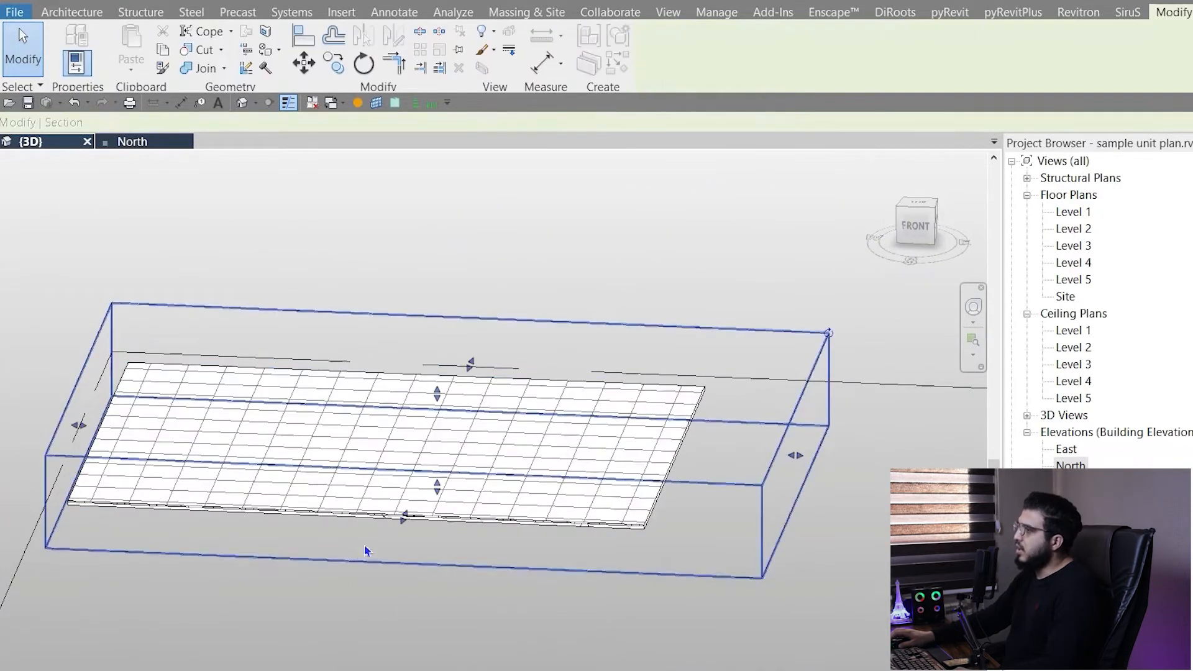
middle_click_drag(400, 541, 879, 498, "shift")
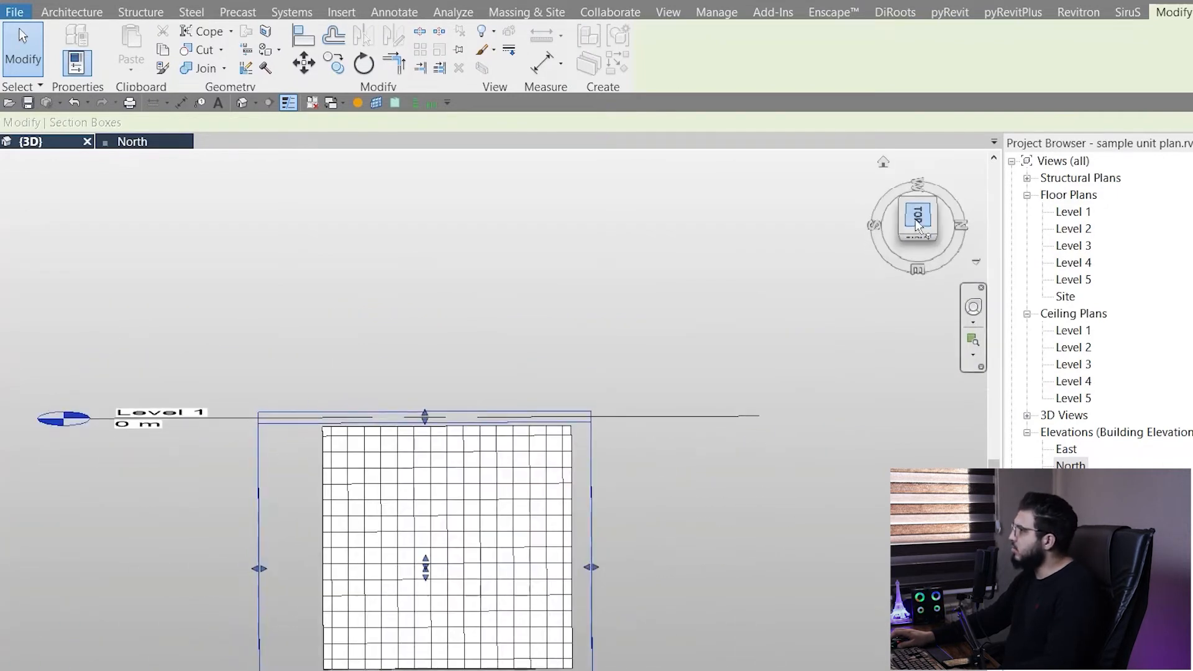
left_click(918, 220)
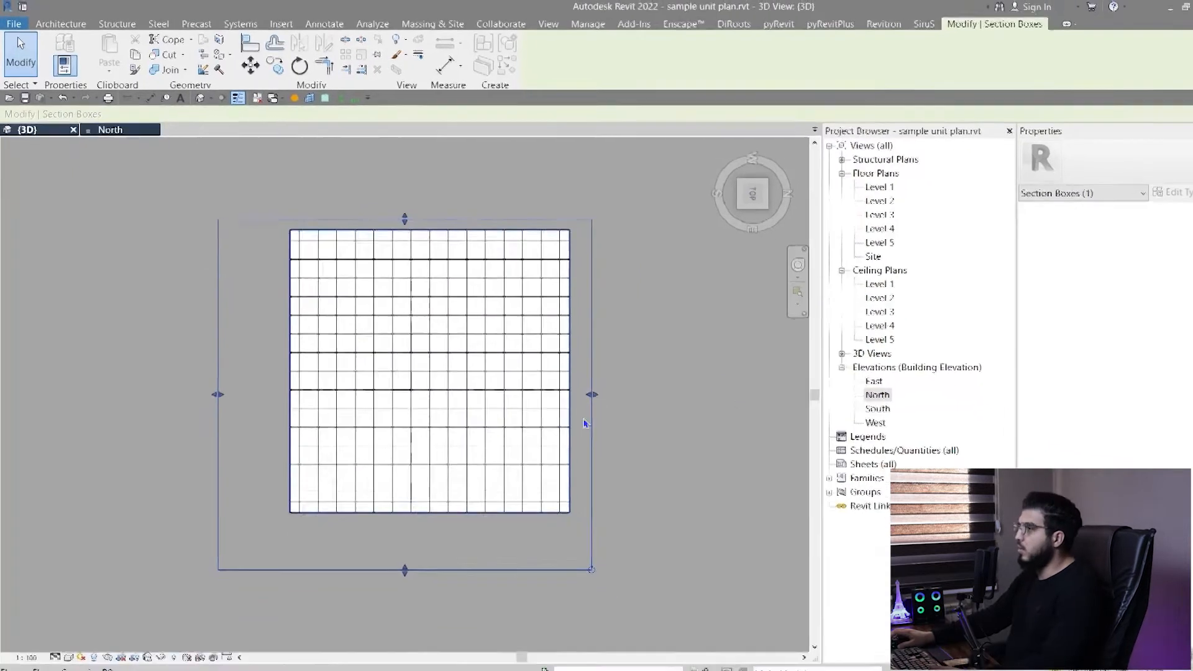
middle_click_drag(692, 414, 629, 429)
scroll(409, 419, "up", 2)
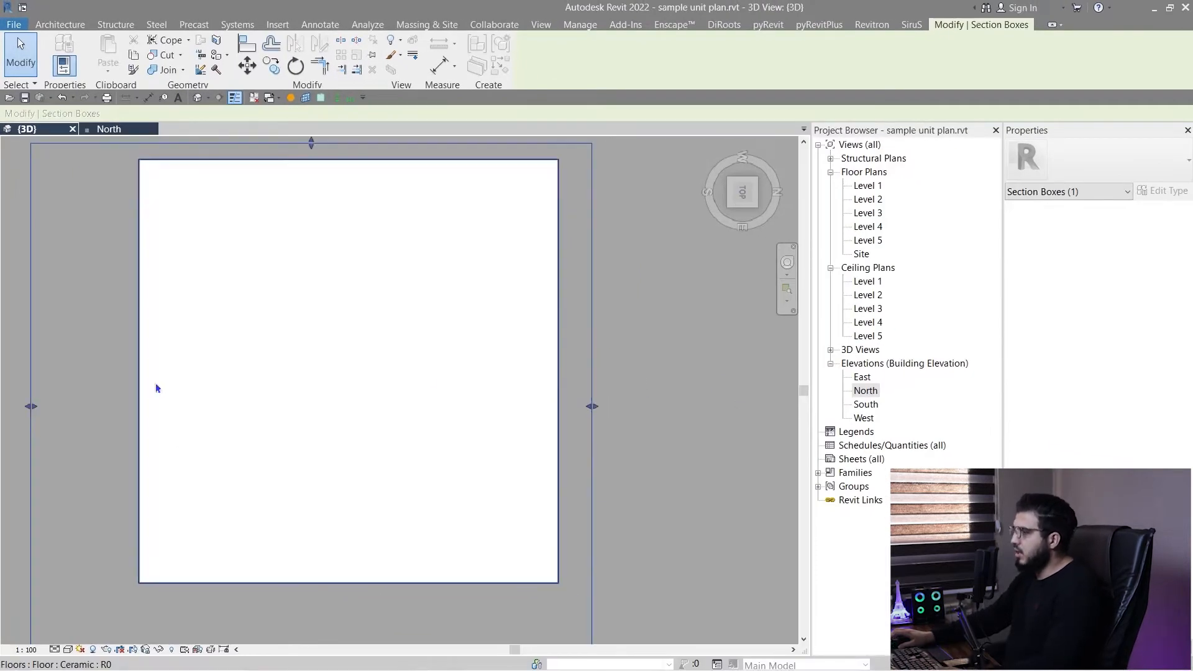
scroll(391, 483, "down", 2)
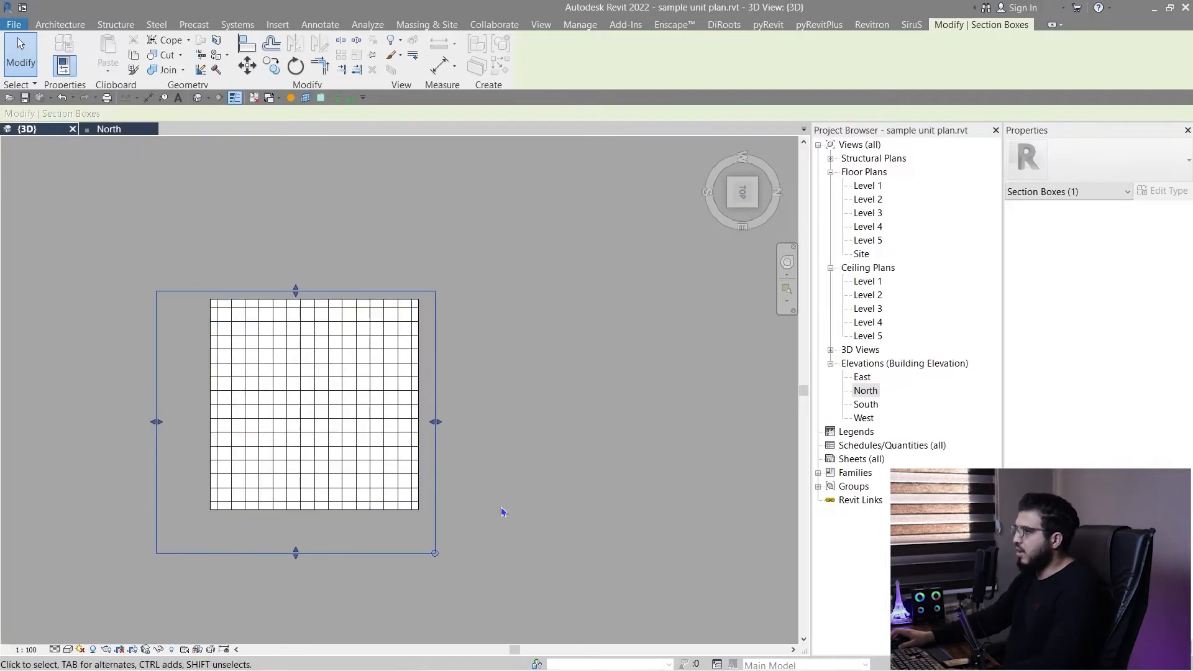
Step: Edit the boundary of the Ceramic floor, sketch a rectangle inside it as an opening, and finish the sketch
left_click(285, 359)
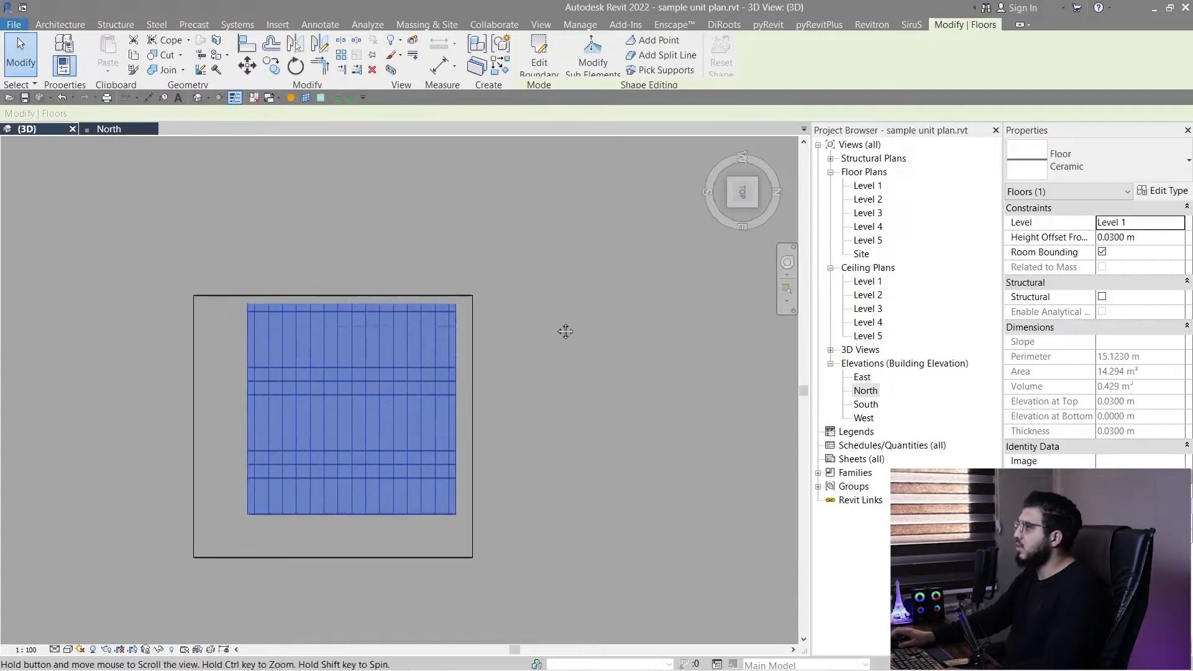
left_click(539, 57)
scroll(387, 462, "up", 1)
middle_click_drag(331, 385, 386, 408)
left_click(650, 41)
scroll(283, 460, "down", 1)
middle_click_drag(285, 392, 292, 336)
left_click(292, 328)
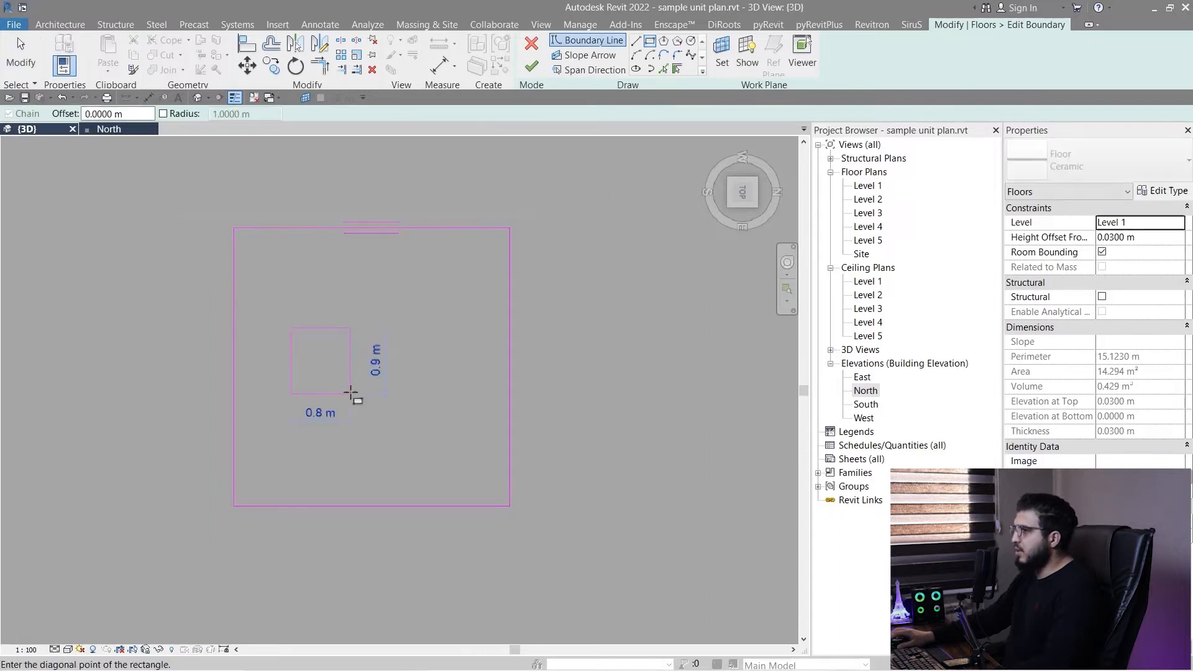
left_click(388, 415)
key("Escape")
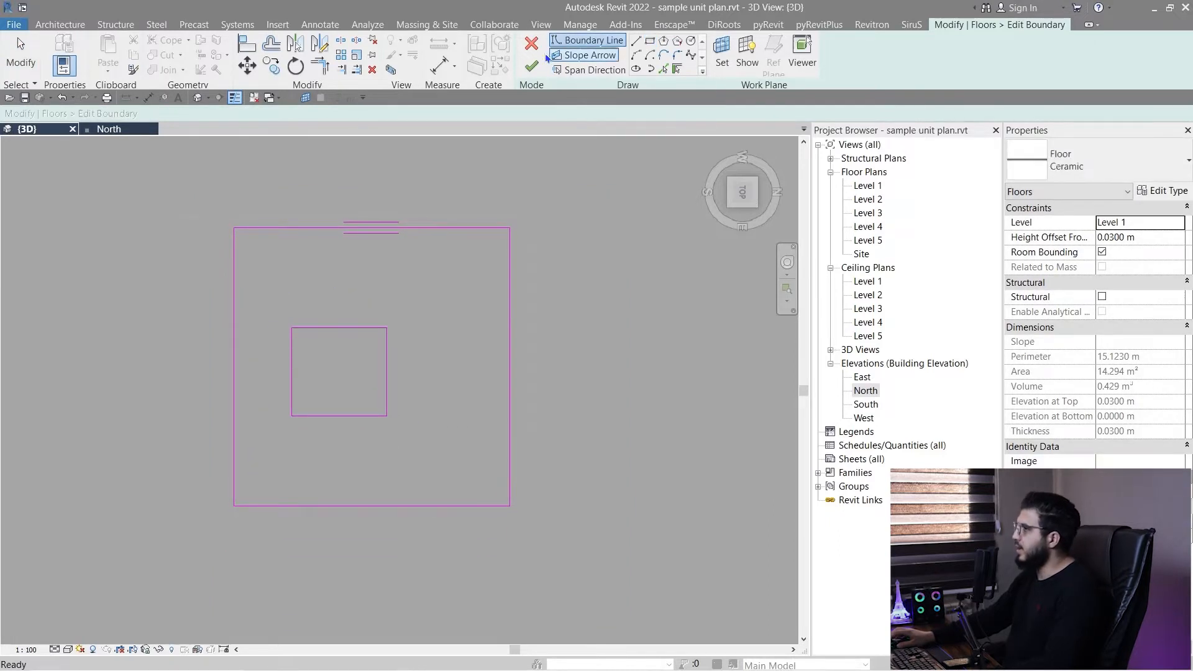
key("Escape")
Step: Examine the rectangular opening in the Ceramic floor from an angled 3D view and close up
middle_click_drag(415, 517, 449, 129, "shift")
scroll(356, 307, "up", 3)
left_click(322, 491)
scroll(323, 490, "up", 5)
scroll(360, 481, "down", 4)
middle_click_drag(413, 413, 410, 512, "shift")
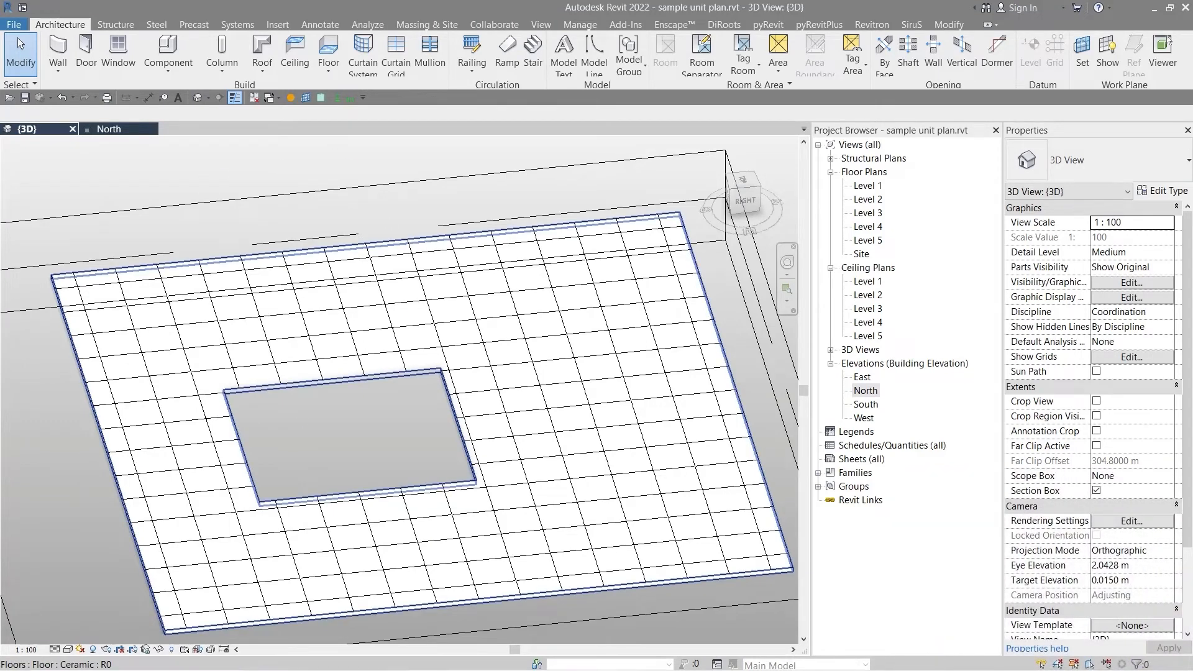
Step: Turn off the 3D view's section box to show the whole model
left_click(1096, 491)
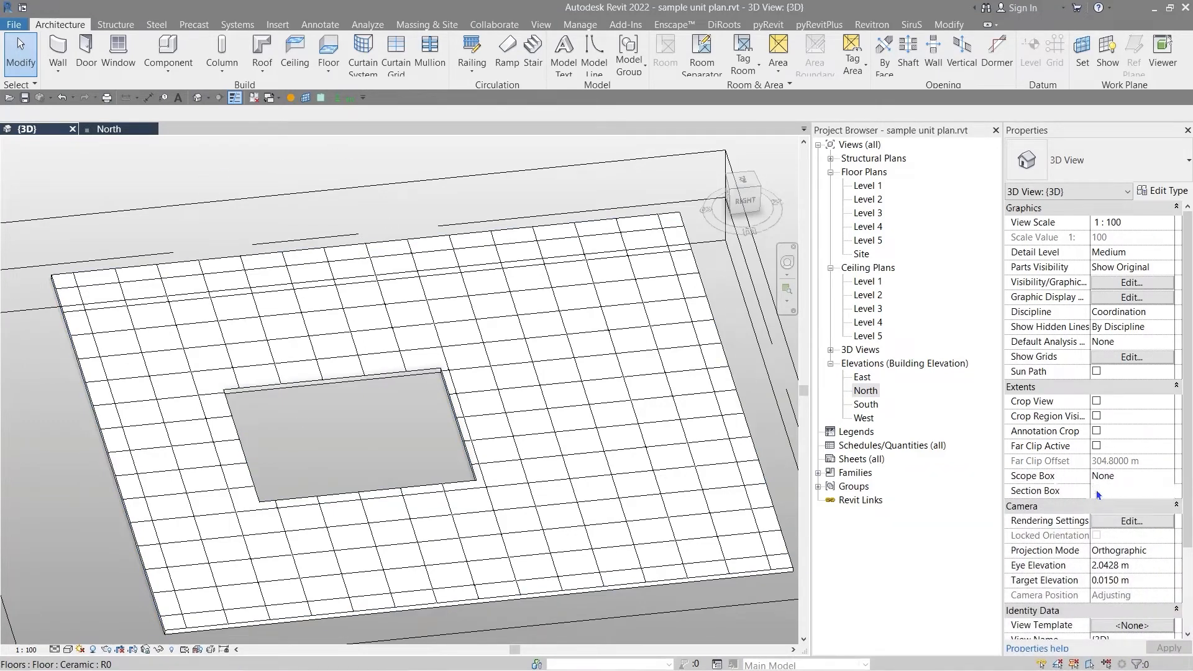
scroll(467, 267, "down", 8)
middle_click_drag(576, 332, 508, 544, "shift")
scroll(384, 349, "up", 5)
scroll(442, 368, "down", 3)
middle_click_drag(483, 428, 437, 417)
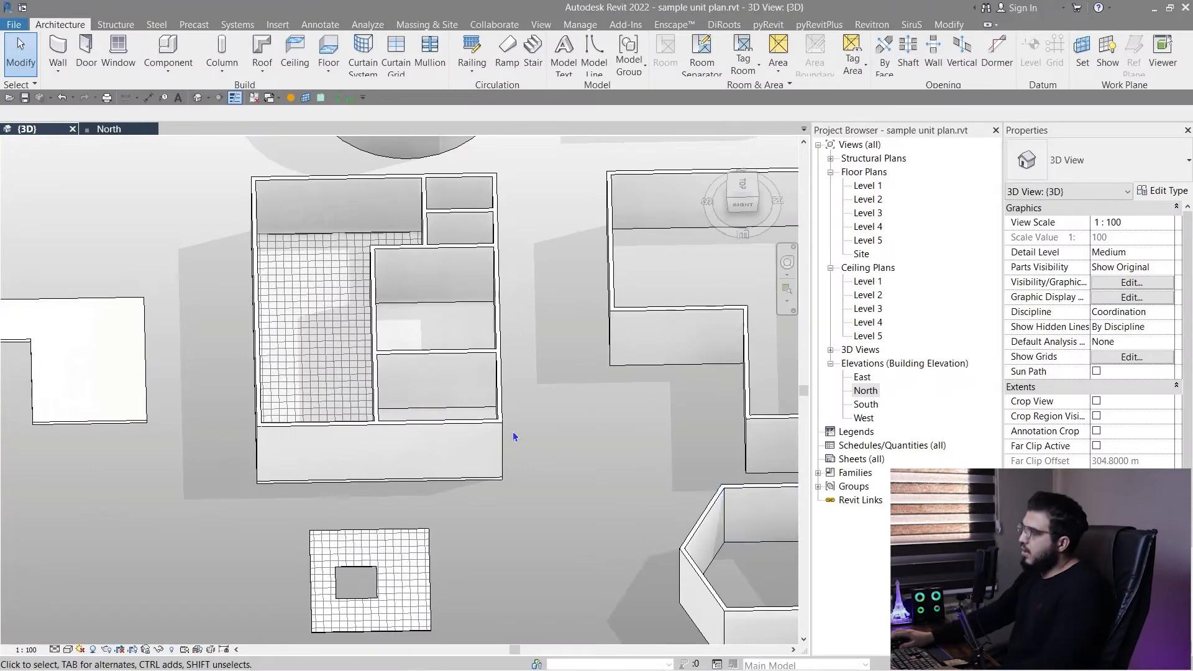
scroll(514, 436, "down", 6)
scroll(420, 448, "up", 3)
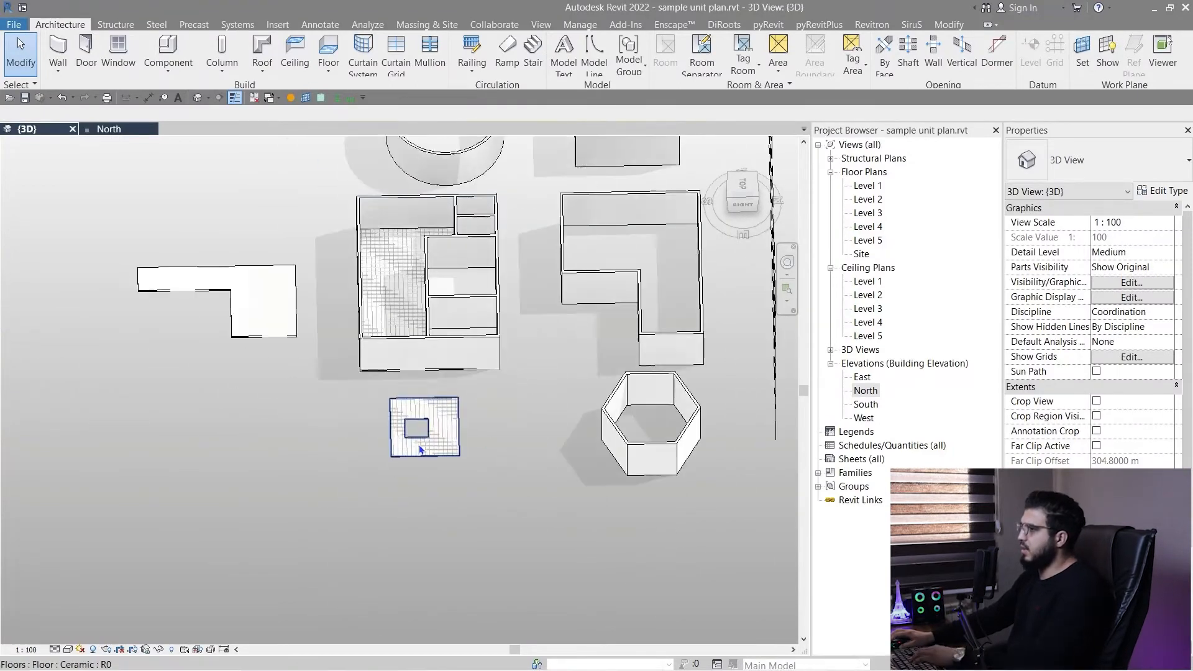
Step: Delete the ceramic floor with the rectangular opening and the L-shaped floor beside the unit plan
left_click(421, 449)
left_click(237, 363)
left_click(265, 335)
key("Escape")
Step: Orient the 3D view to look straight down on the model from the top
middle_click_drag(264, 331, 412, 488, "shift")
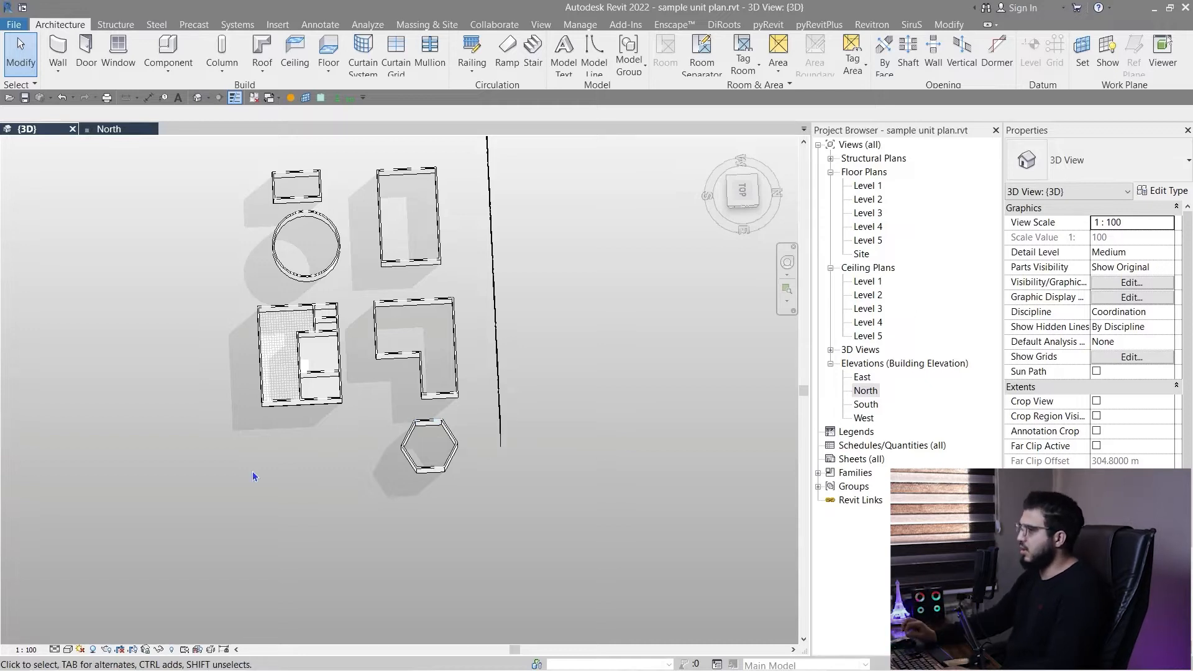
middle_click_drag(252, 471, 266, 506, "shift")
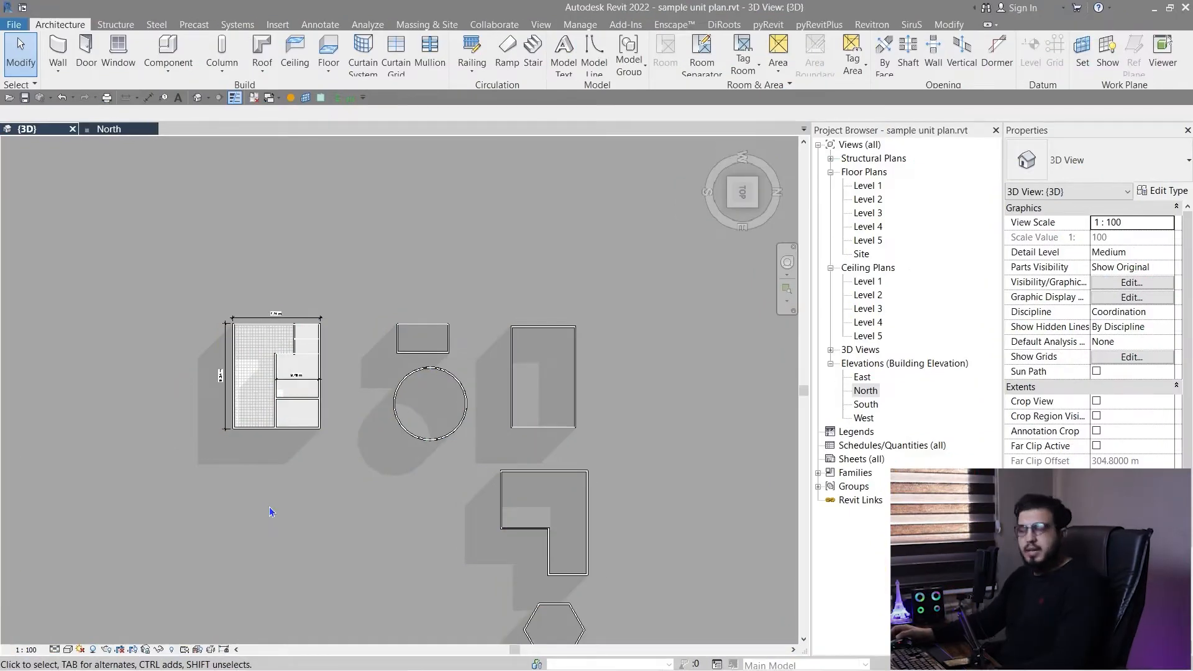
middle_click_drag(414, 577, 345, 373, "shift")
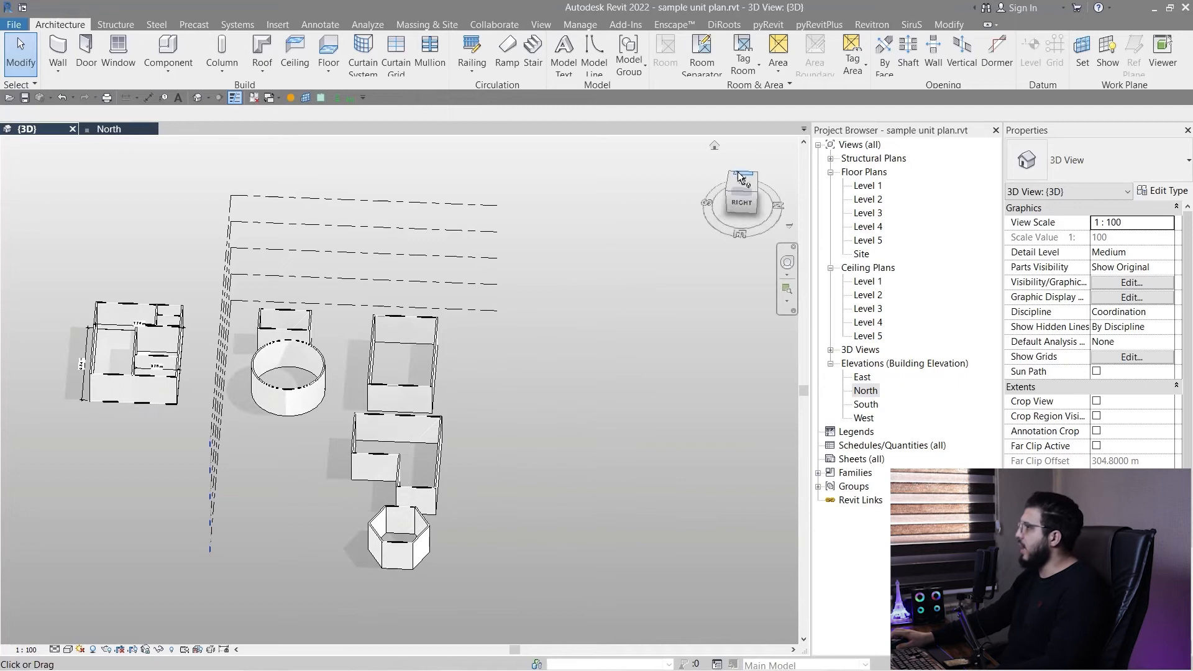
left_click(742, 181)
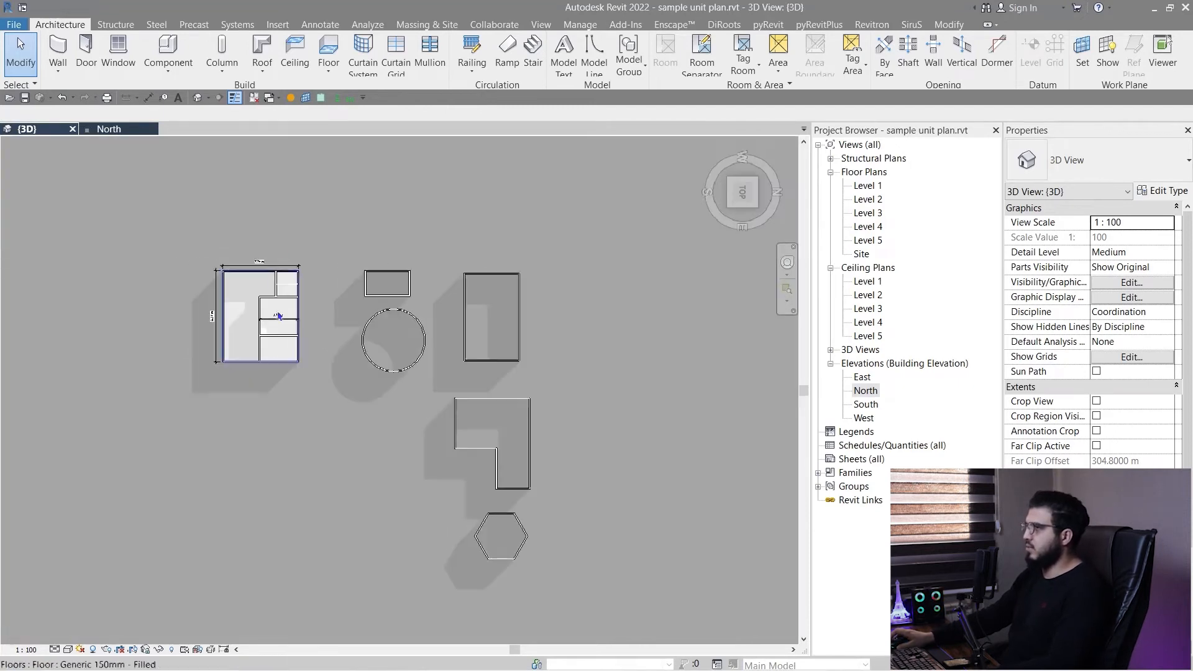
Step: Examine the available roof creation methods, including footprint, extrusion and face, without starting one
left_click(268, 74)
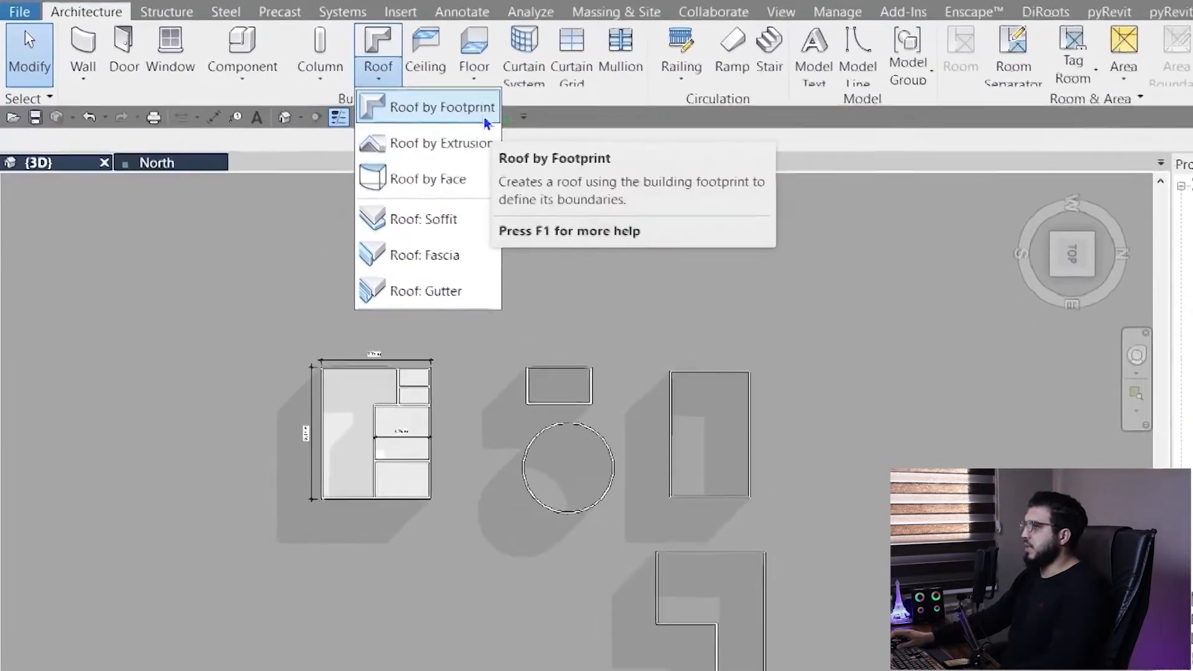
scroll(593, 578, "up", 5)
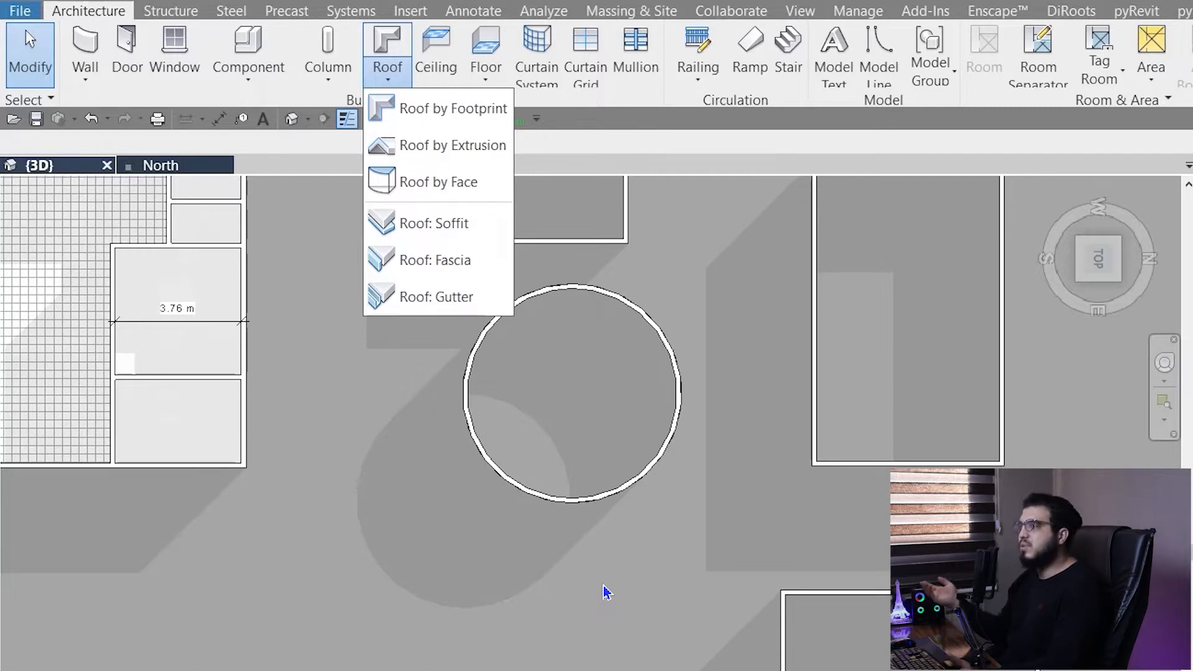
scroll(498, 573, "down", 2)
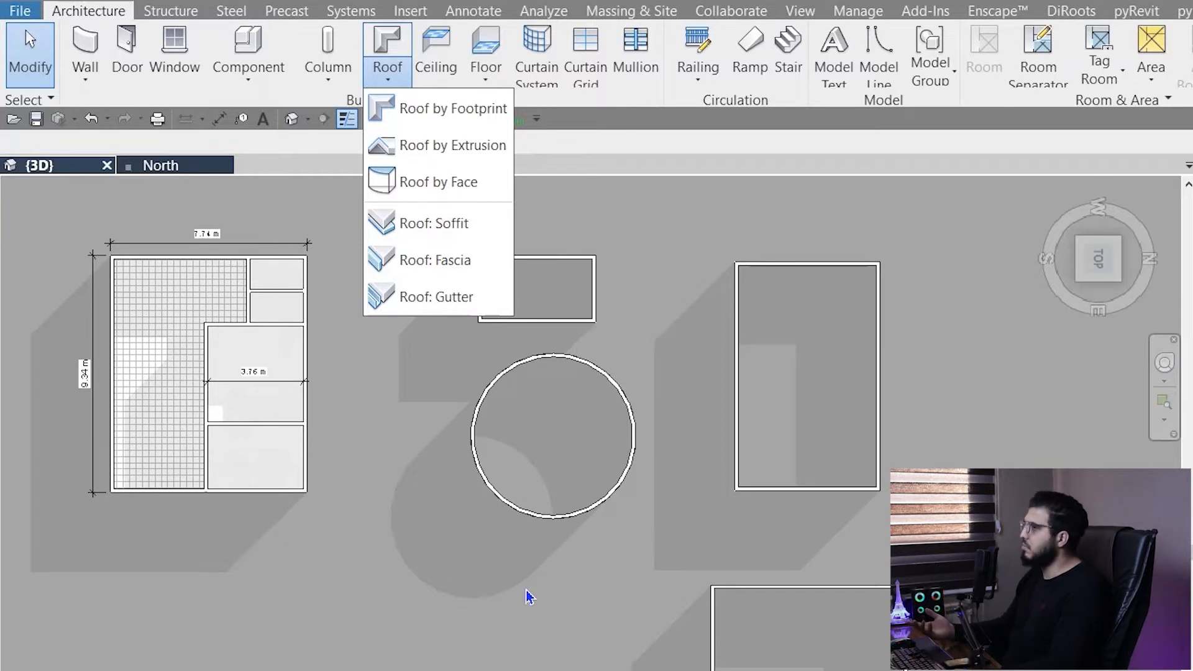
scroll(576, 659, "down", 3)
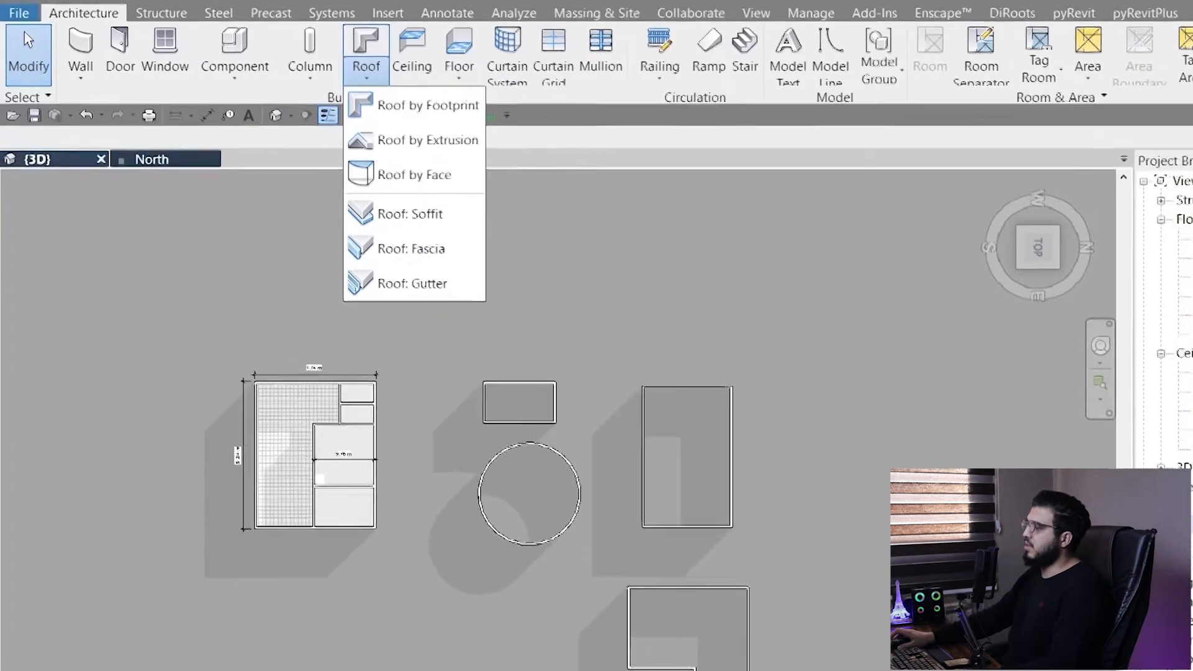
scroll(520, 650, "up", 4)
key("Escape")
scroll(524, 574, "down", 2)
middle_click_drag(566, 565, 532, 630)
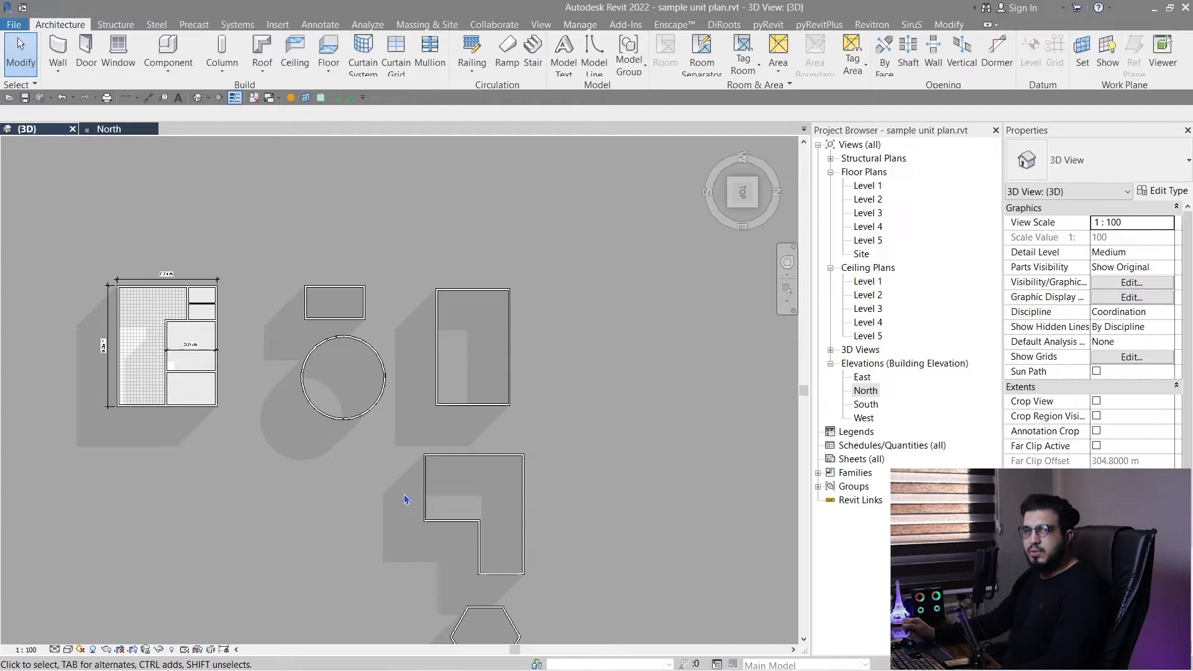
Step: Start a Roof by Footprint sketch and assign the roof to Level 2
scroll(381, 471, "up", 5)
middle_click_drag(454, 401, 265, 479)
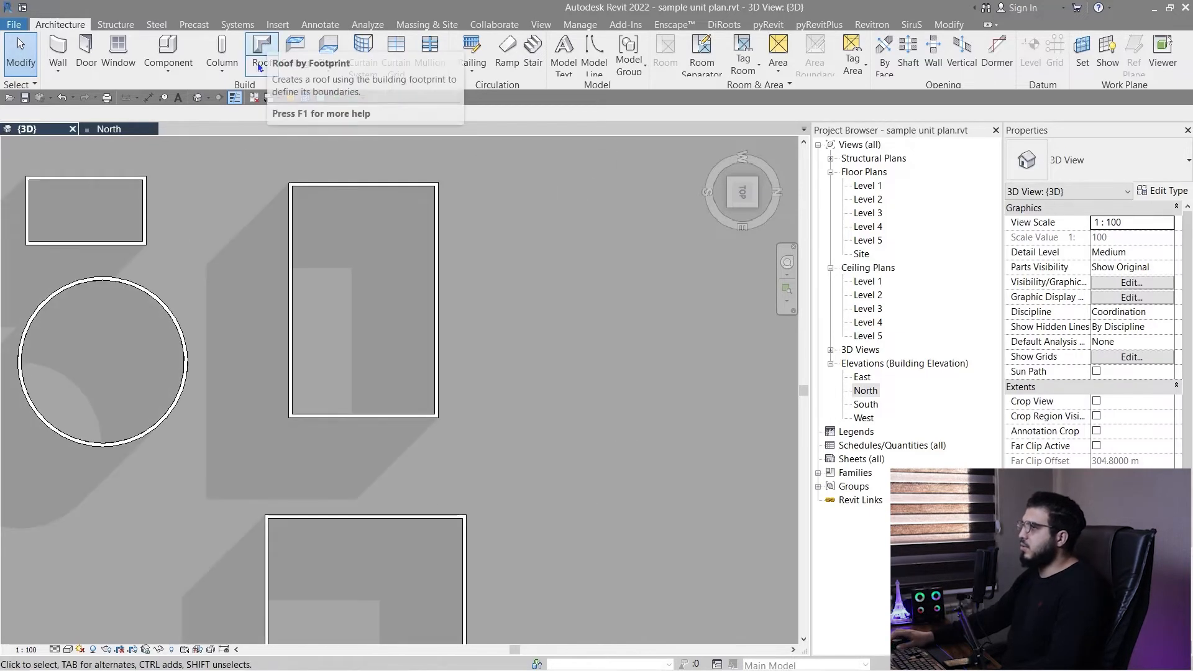
left_click(263, 68)
left_click(300, 101)
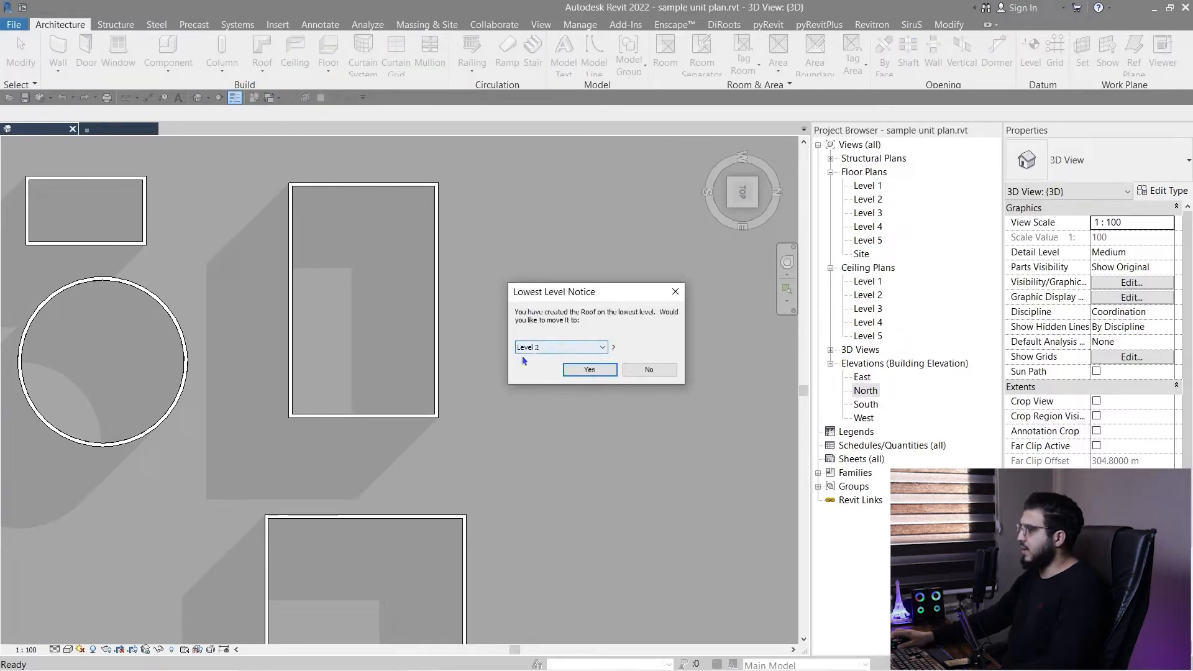
left_click(589, 370)
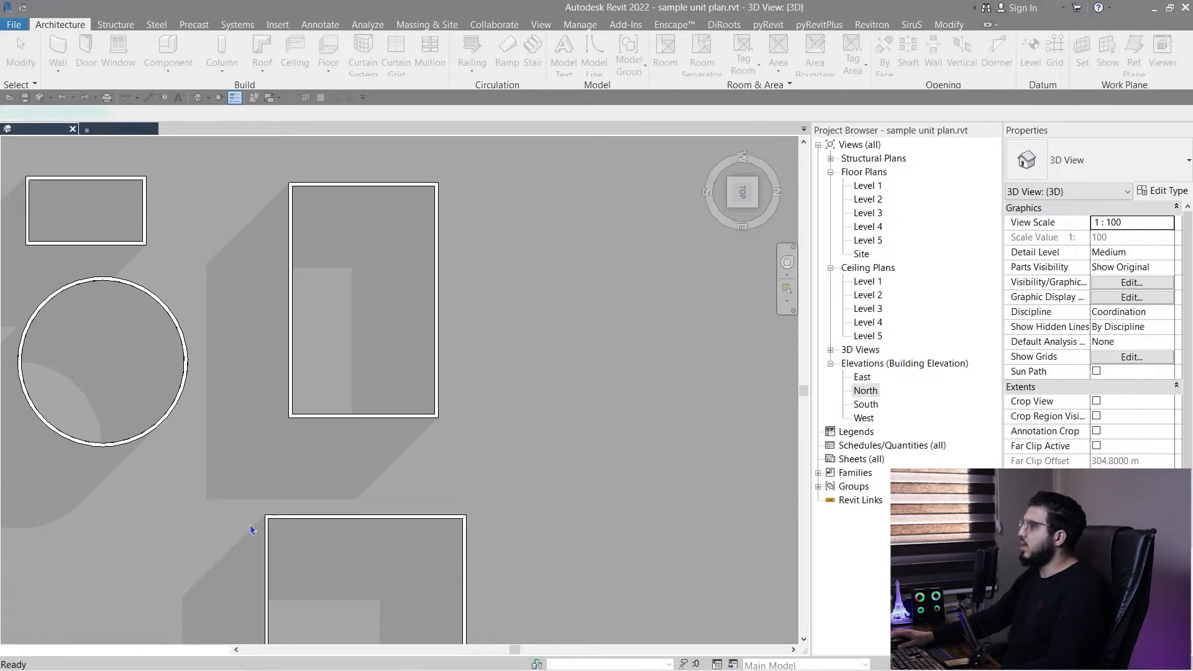
scroll(490, 382, "down", 3)
scroll(491, 350, "up", 2)
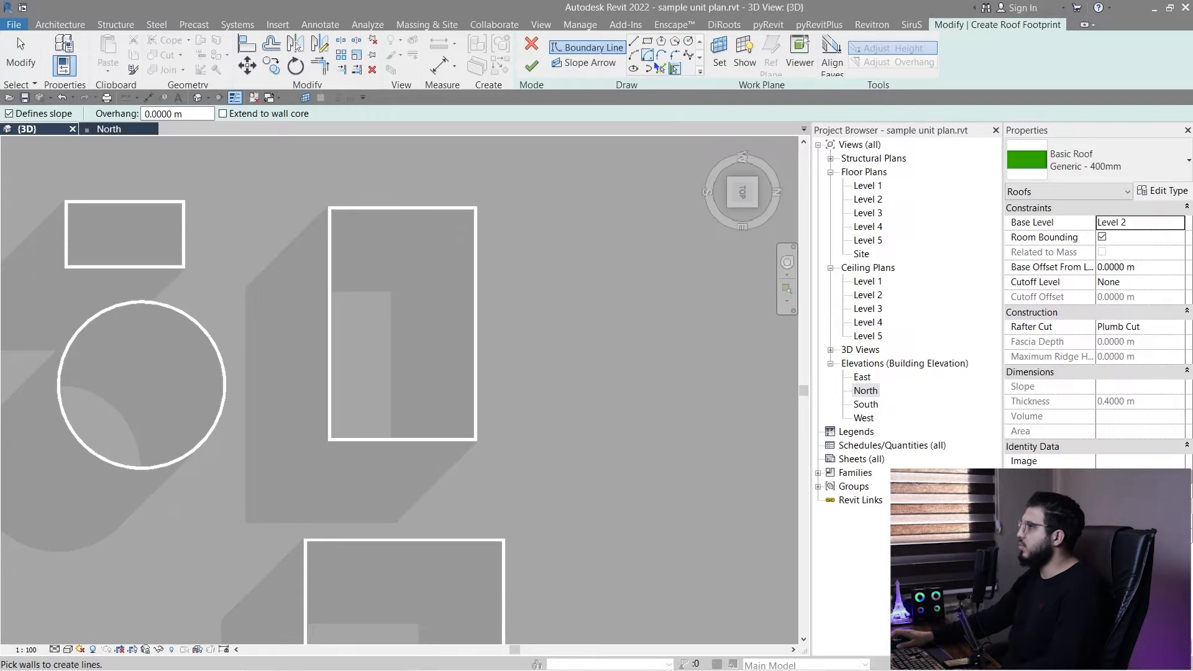
Step: Examine the type properties and preview of the Generic - 400mm basic roof
left_click(1166, 191)
scroll(545, 424, "down", 2)
middle_click_drag(566, 412, 540, 411)
scroll(536, 393, "up", 3)
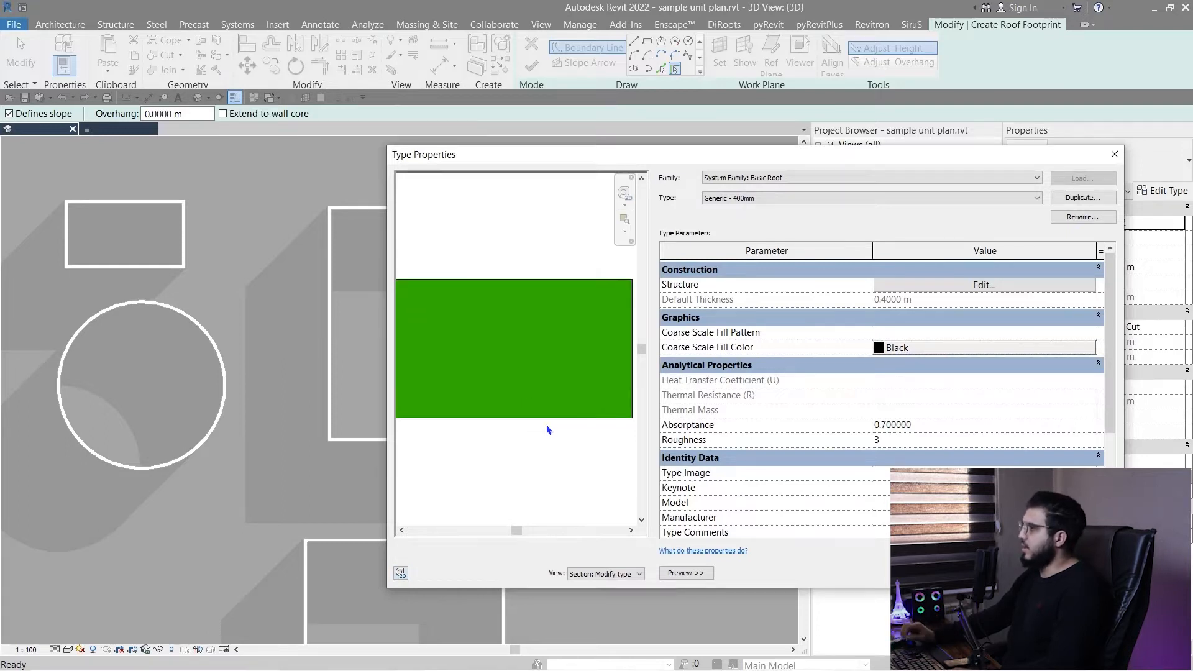
scroll(546, 424, "down", 1)
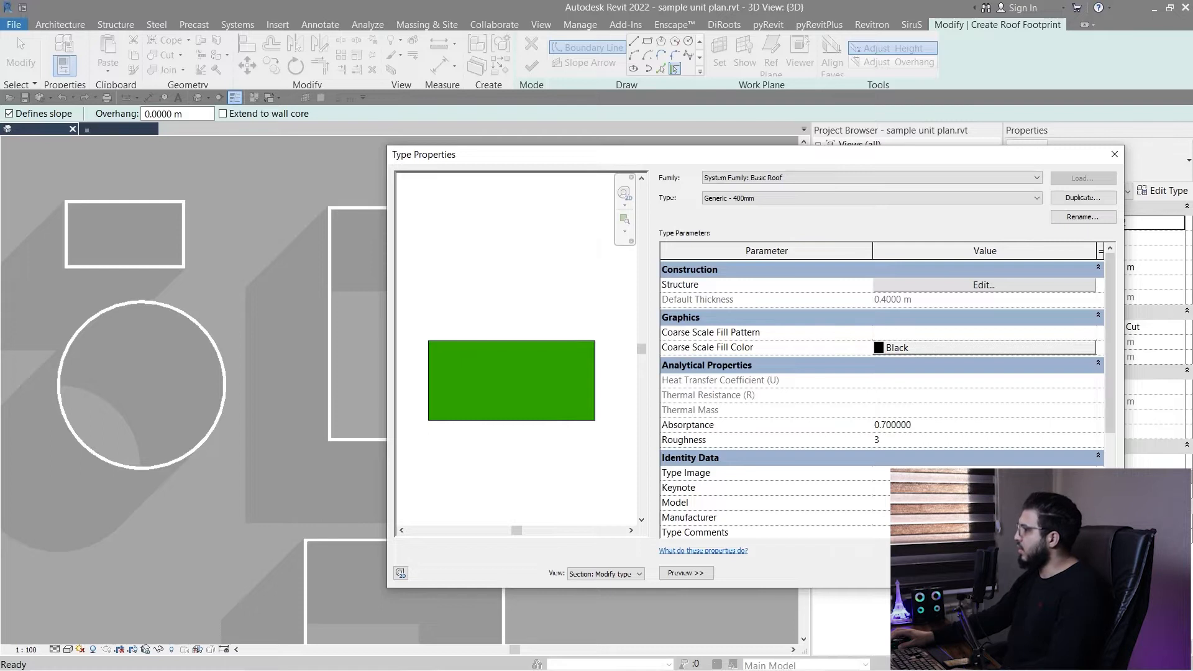
left_click(942, 574)
scroll(425, 492, "down", 2)
middle_click_drag(485, 462, 531, 493)
middle_click_drag(190, 367, 221, 336)
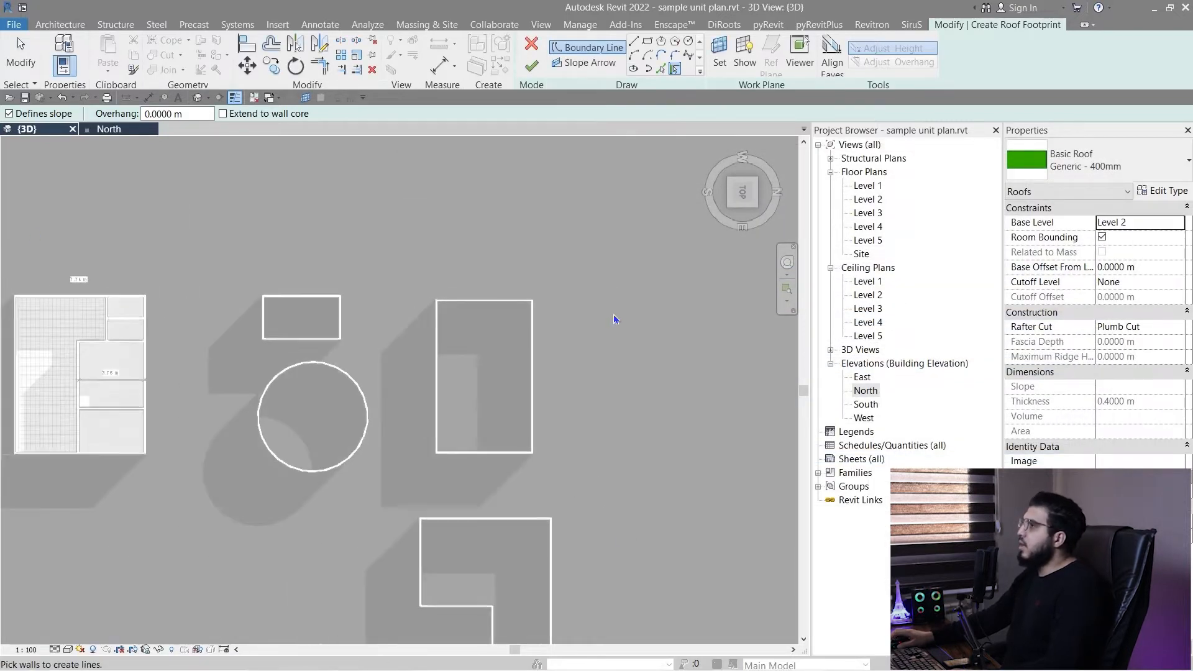
Step: Draw a rectangular roof boundary around the tall rectangular building, offset 1 m outward from its walls
scroll(615, 318, "up", 2)
middle_click_drag(440, 462, 508, 429)
mouse_move(500, 377)
middle_mouse_down()
mouse_move(447, 365)
mouse_move(483, 393)
middle_mouse_up()
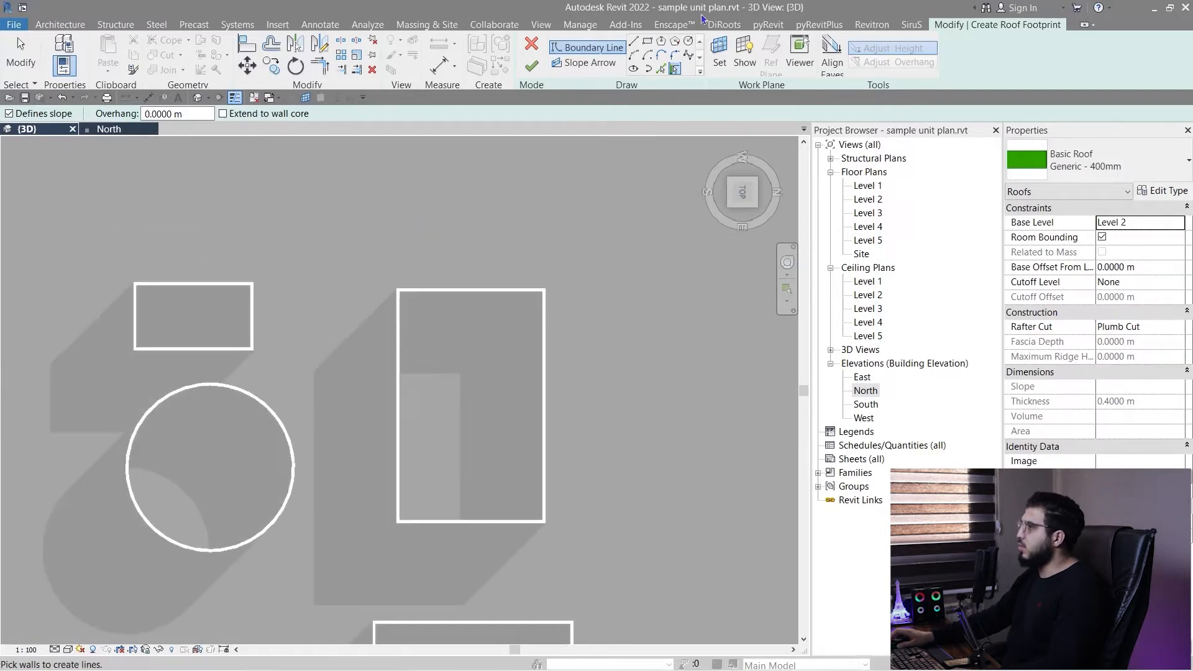
left_click(648, 43)
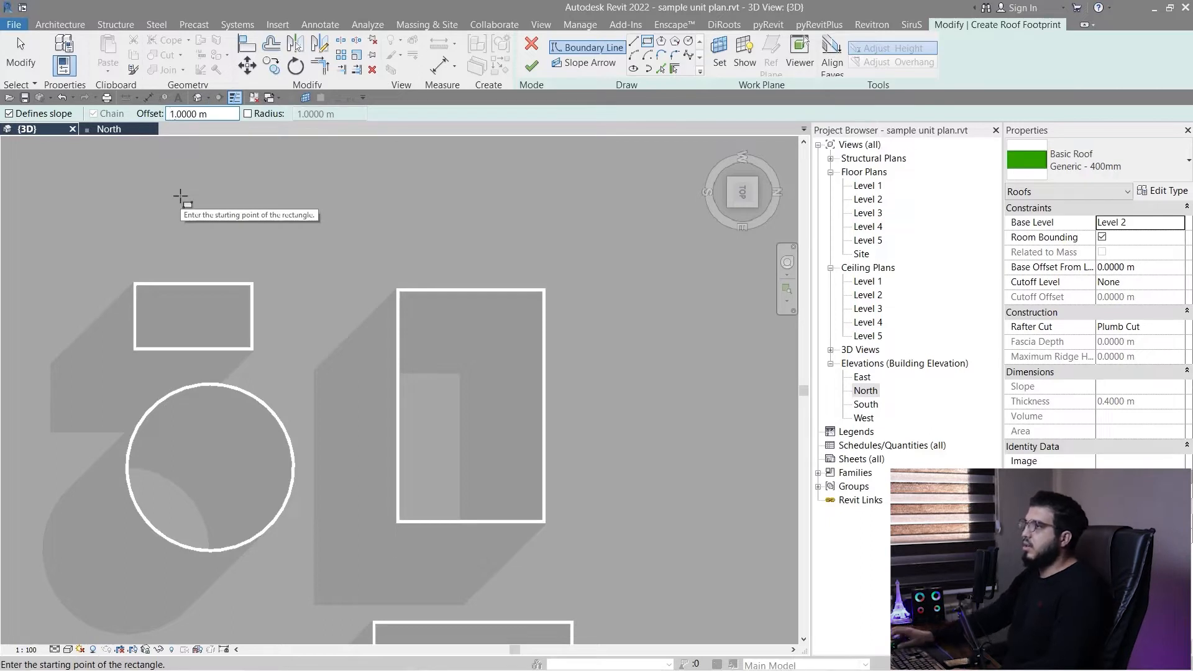
scroll(492, 343, "up", 2)
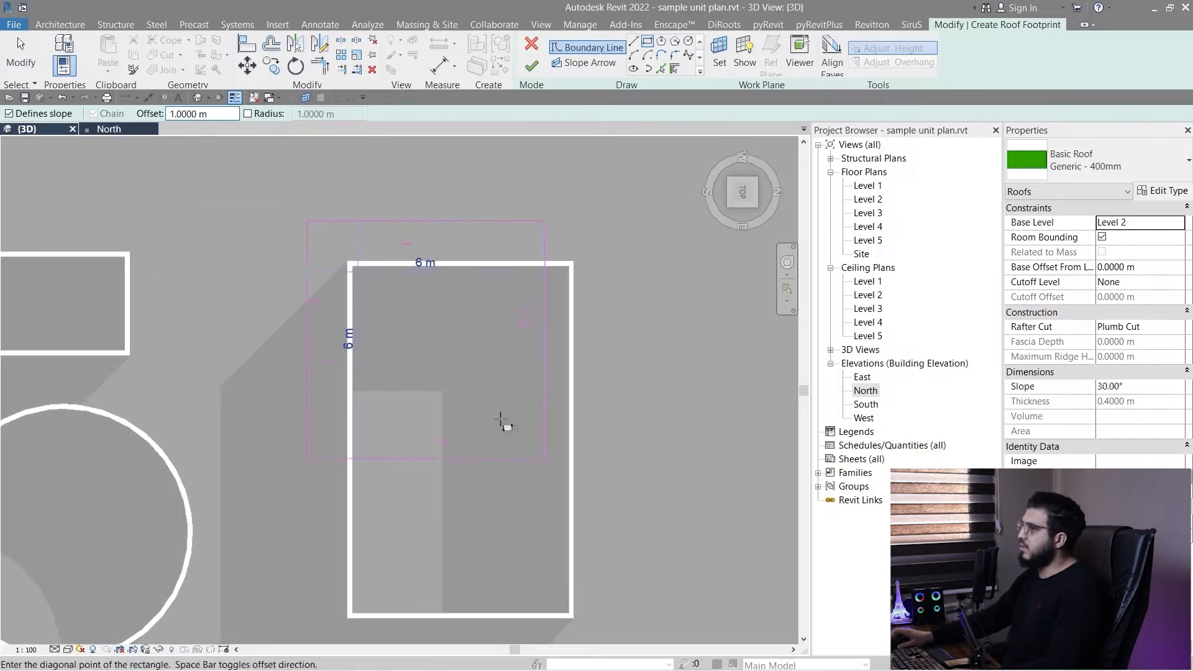
middle_click_drag(502, 421, 421, 326)
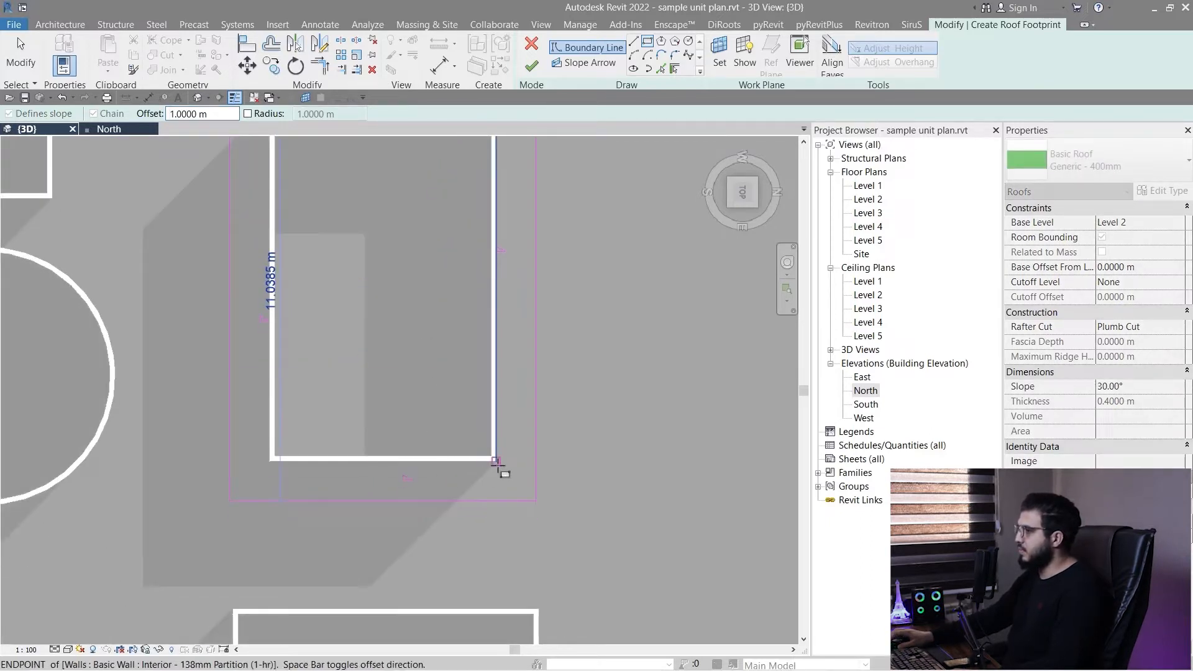
left_click(495, 461)
scroll(367, 584, "down", 2)
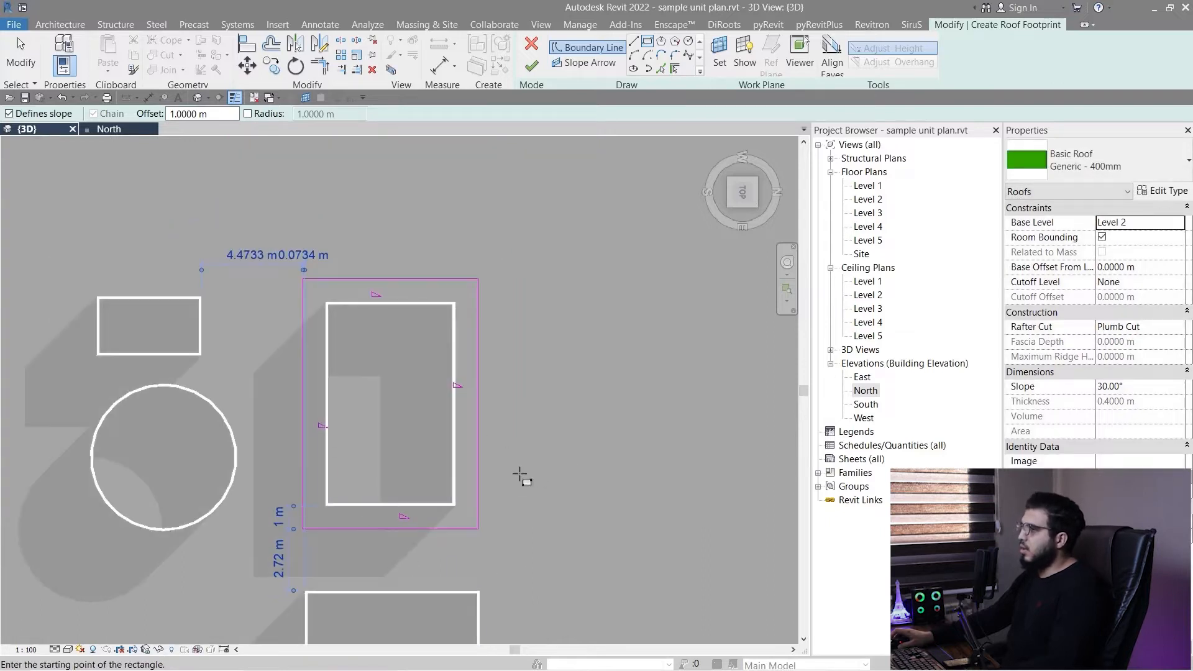
key("Escape")
Step: Examine the slope symbols on the four sides of the rectangular roof boundary
scroll(503, 513, "down", 3)
middle_click_drag(475, 515, 505, 501)
scroll(501, 496, "up", 7)
scroll(600, 387, "down", 4)
middle_click_drag(574, 435, 543, 497)
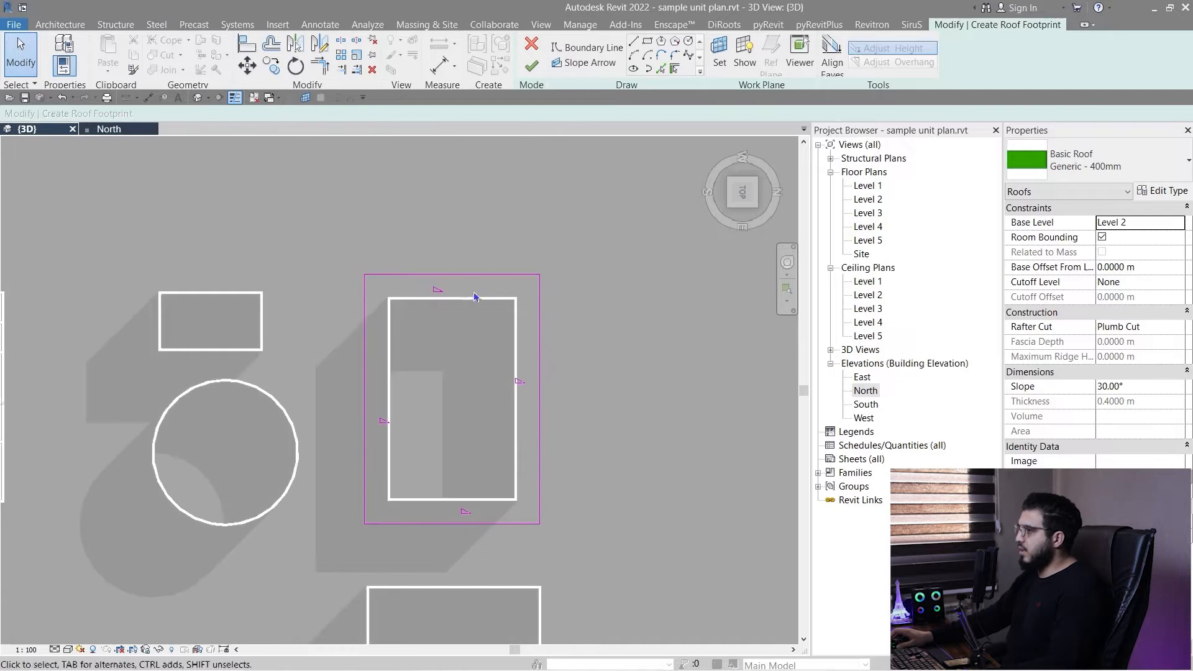
scroll(476, 296, "up", 4)
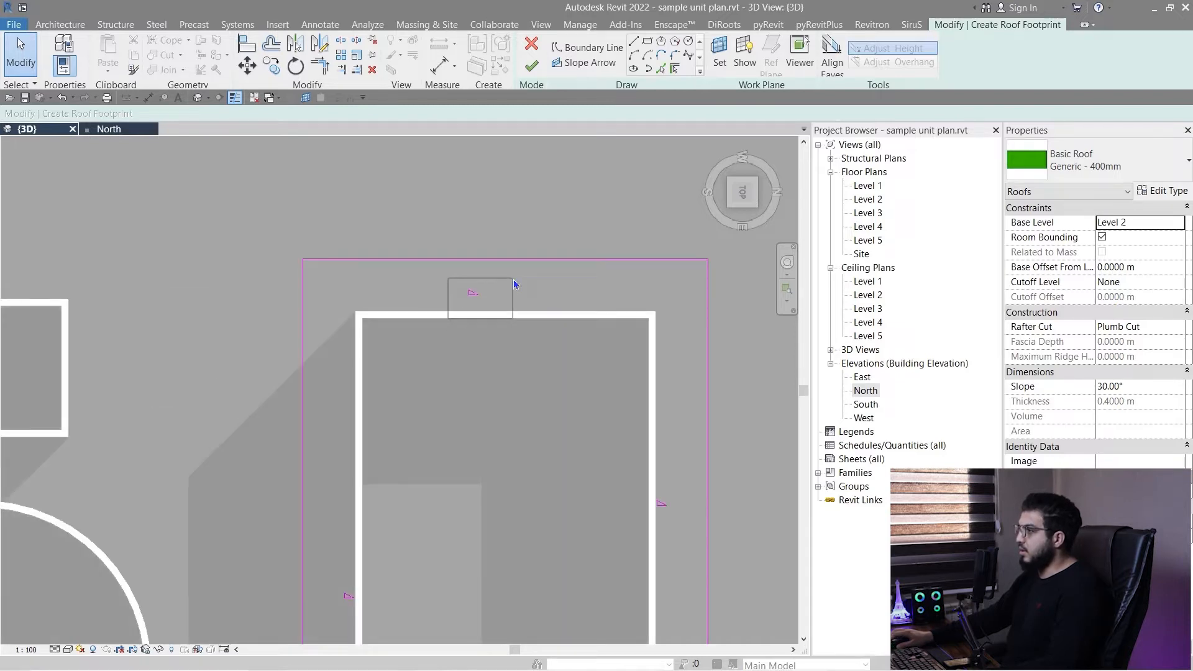
middle_click_drag(323, 319, 360, 460)
scroll(272, 388, "down", 3)
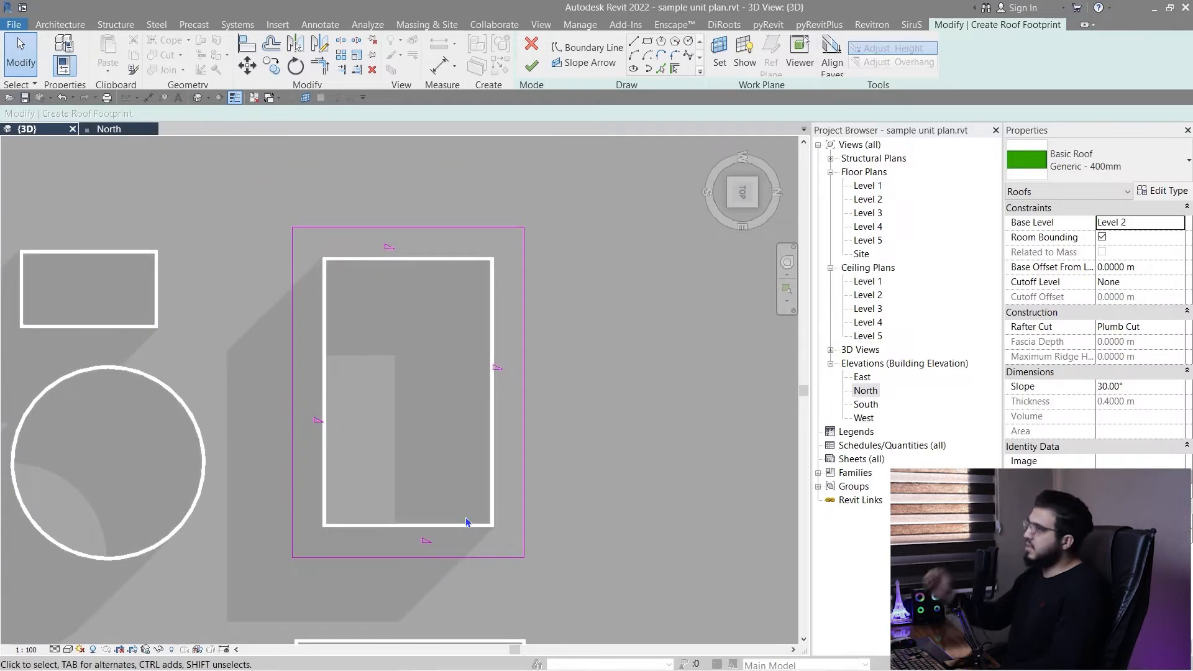
scroll(429, 483, "down", 1)
middle_click_drag(438, 487, 393, 515)
scroll(487, 505, "down", 4)
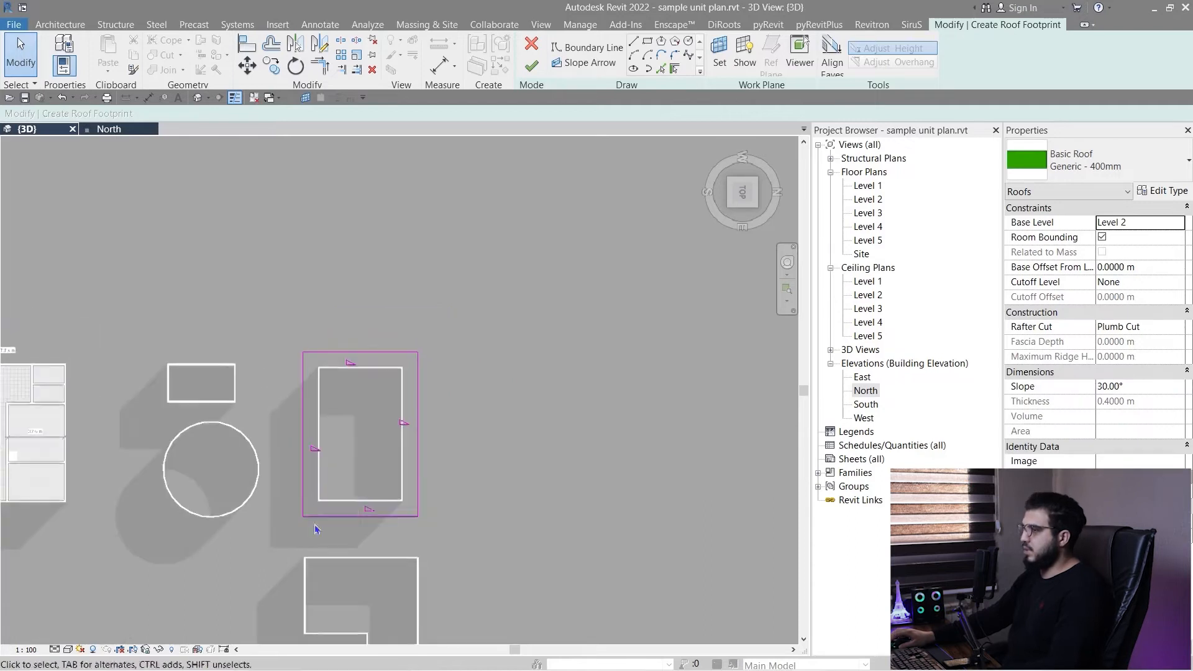
Step: Check the Defines Slope setting of all four boundary lines and the slope value of the boundary's right side
left_click_drag(510, 304, 510, 302)
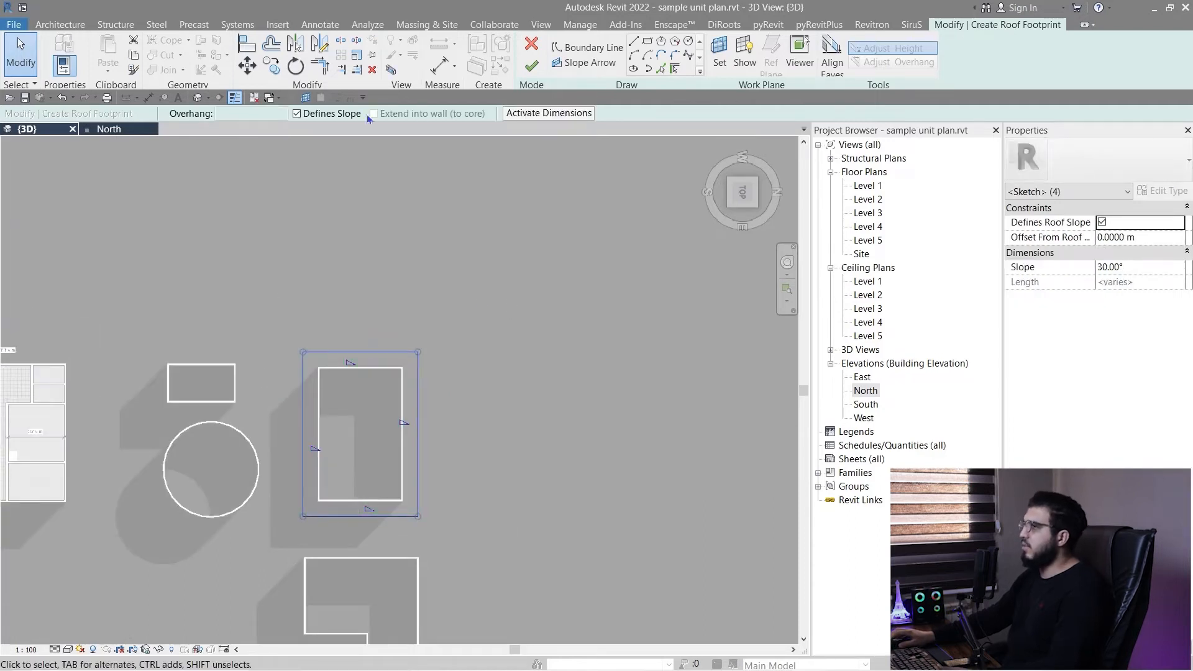
left_click(519, 416)
scroll(519, 416, "up", 5)
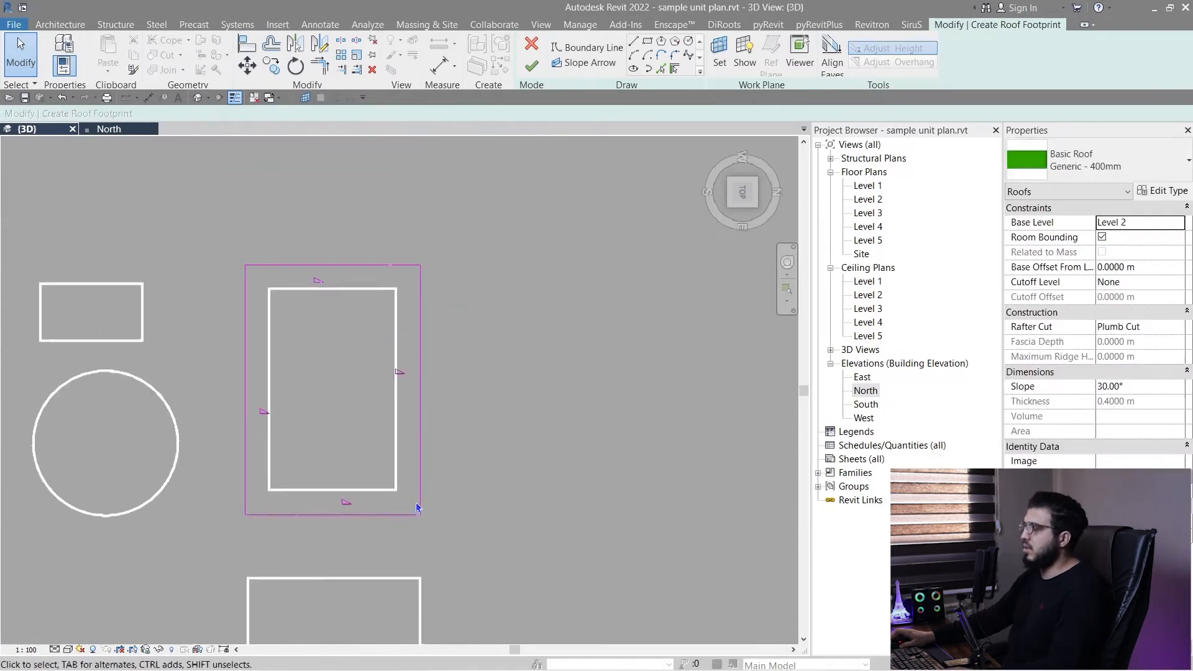
scroll(482, 547, "up", 1)
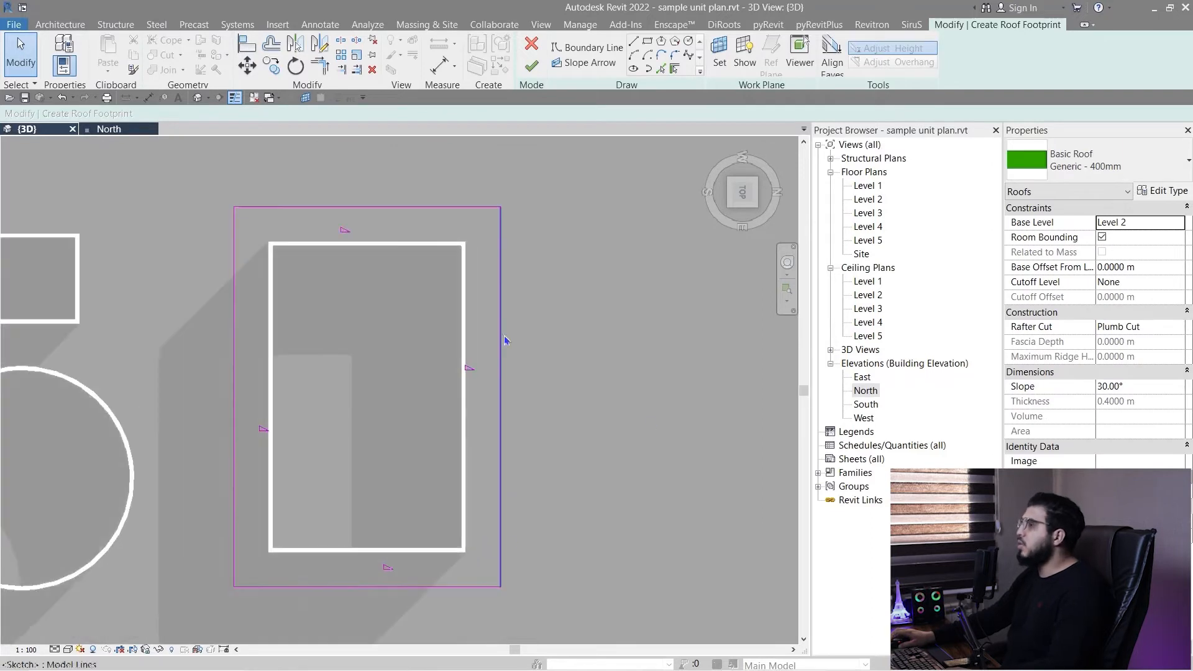
left_click(503, 372)
left_click(1154, 264)
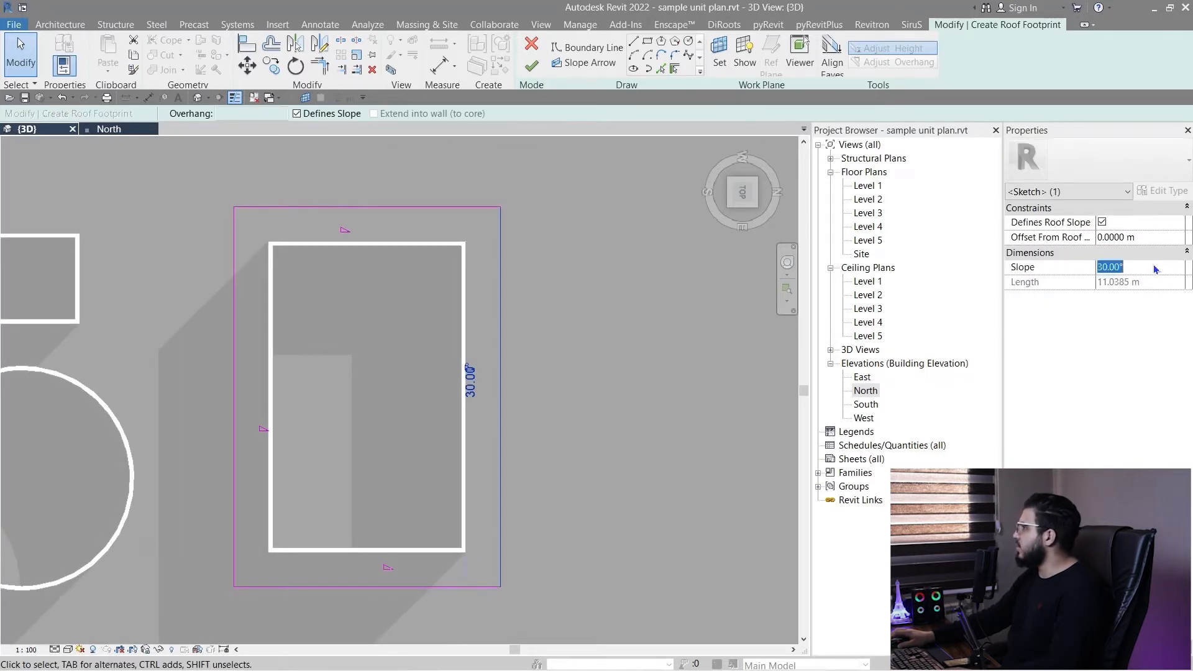
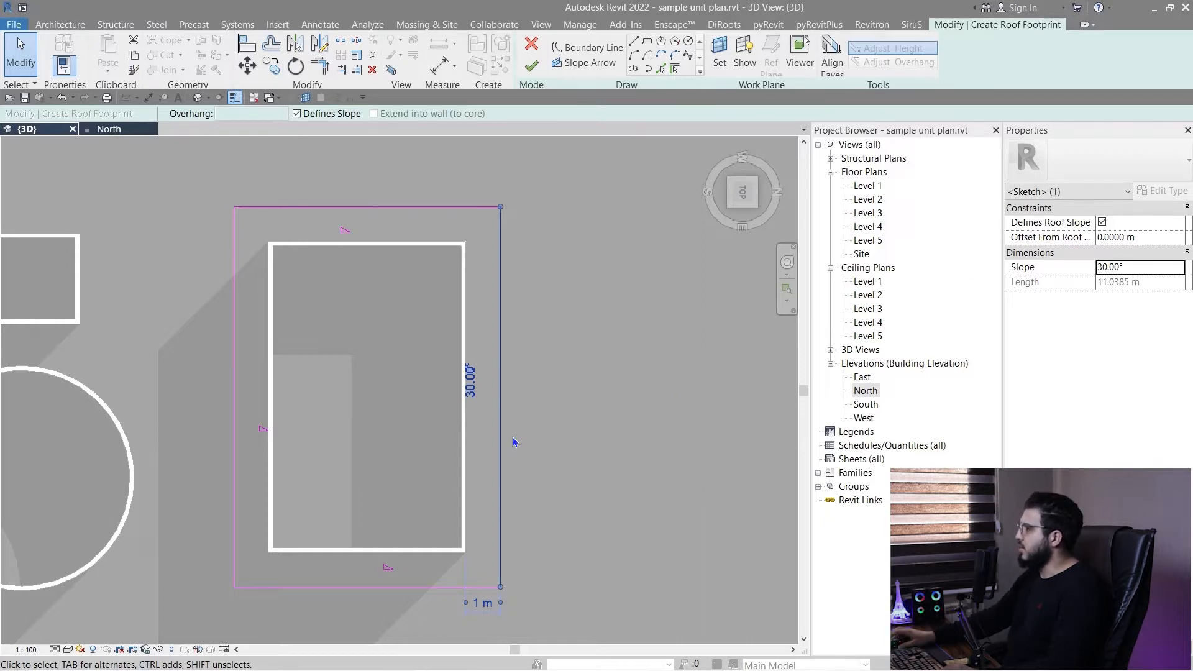
left_click(573, 439)
scroll(547, 441, "down", 3)
scroll(426, 394, "up", 4)
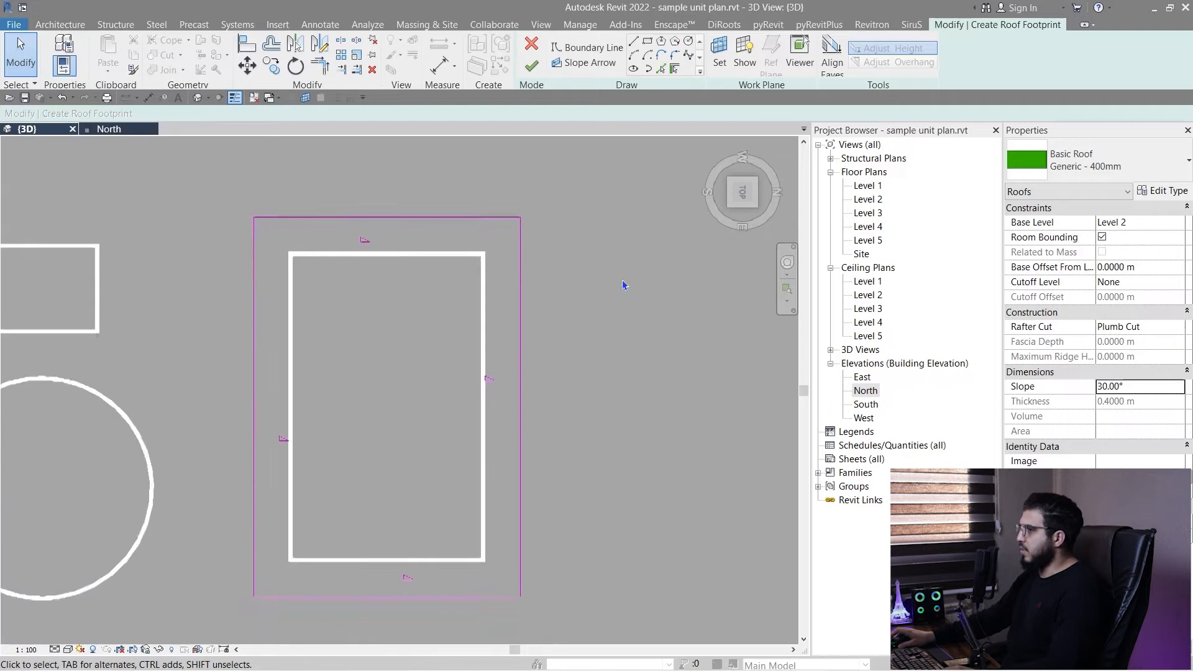
scroll(532, 366, "down", 2)
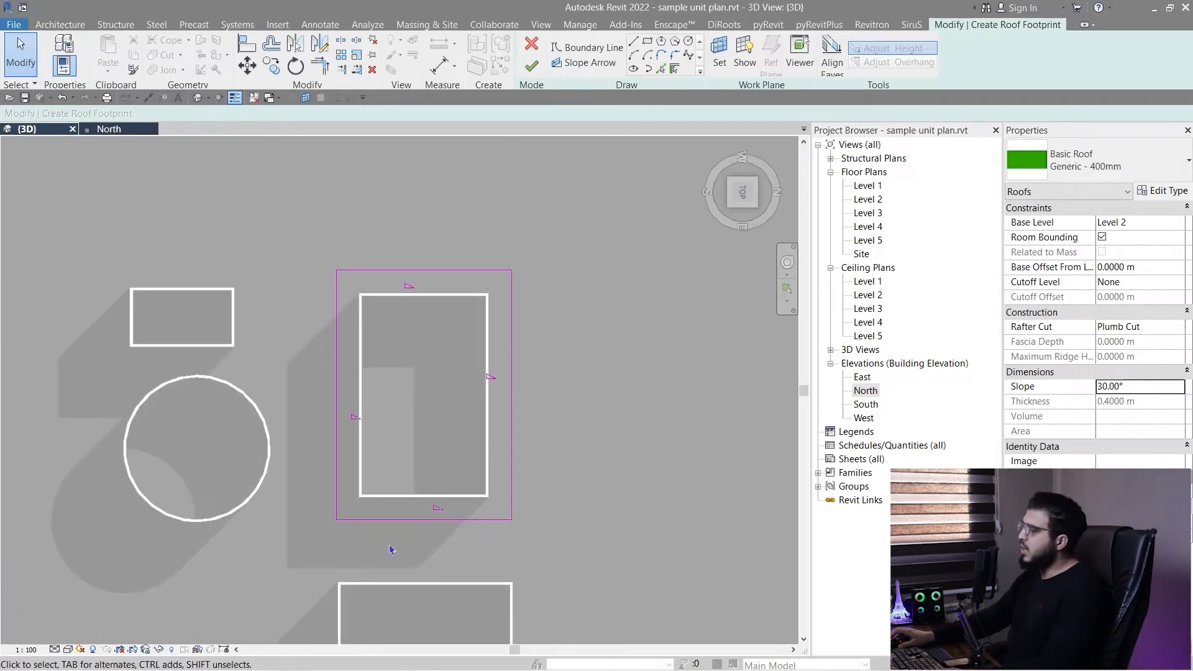
Step: Finish the rectangular footprint sketch to generate the sloped roof over the building
scroll(590, 468, "up", 3)
scroll(549, 359, "down", 2)
middle_click_drag(543, 360, 615, 397)
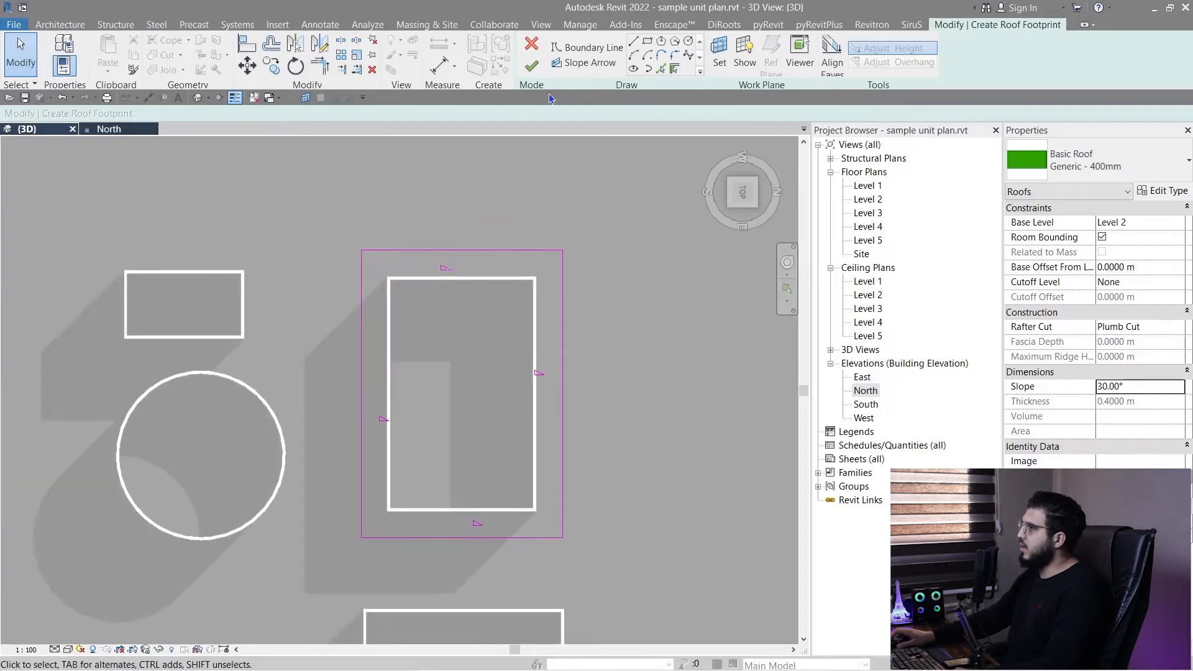
left_click(536, 76)
middle_click_drag(546, 487, 374, 180, "shift")
left_click(488, 533)
scroll(488, 533, "up", 3)
Step: Select the whole chain of walls under the new roof and attach their tops to the roof
middle_click_drag(499, 557, 386, 463, "shift")
key("Tab")
left_click(386, 463)
middle_click_drag(527, 415, 449, 470)
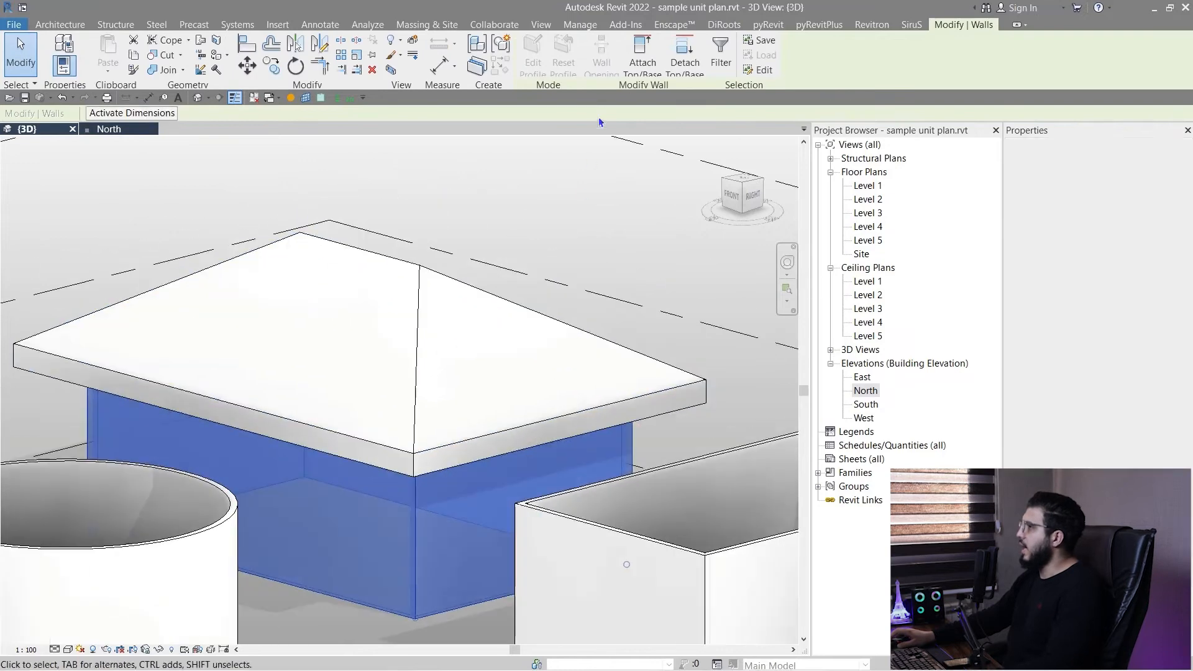
left_click(626, 75)
left_click(444, 339)
Step: Change the rectangular building's roof type to Generic - 125mm
middle_click_drag(444, 340, 597, 516, "shift")
left_click(503, 433)
left_click(1094, 166)
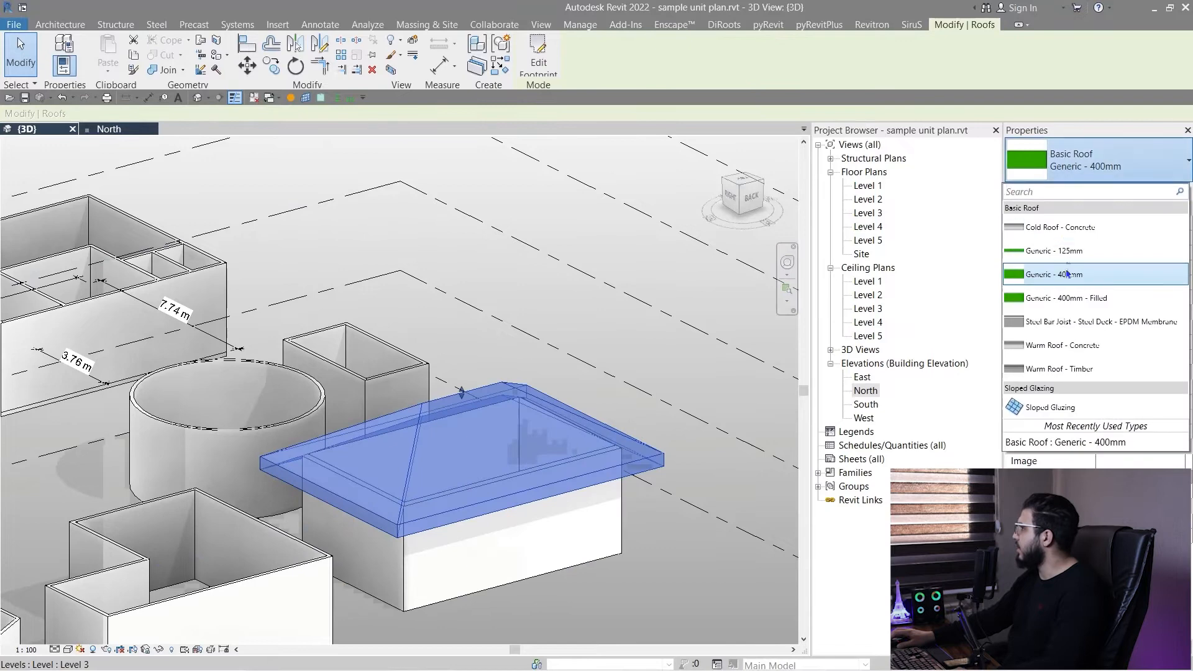
left_click(1068, 253)
left_click(596, 612)
scroll(516, 560, "up", 3)
middle_click_drag(516, 557, 474, 426, "shift")
scroll(475, 427, "down", 2)
middle_click_drag(653, 466, 521, 373)
scroll(554, 498, "down", 2)
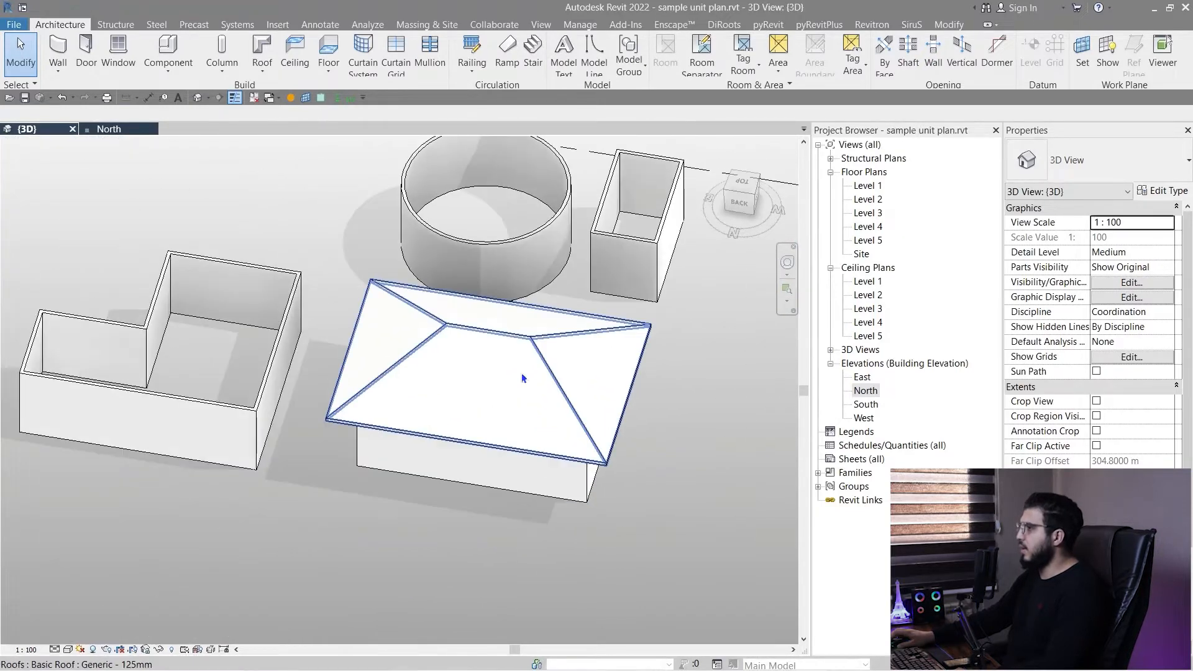
Step: Edit the rectangular roof's footprint, setting the slope of its two long boundary lines to 15°, and finish the sketch
left_click(521, 415)
middle_click_drag(522, 415, 522, 348, "shift")
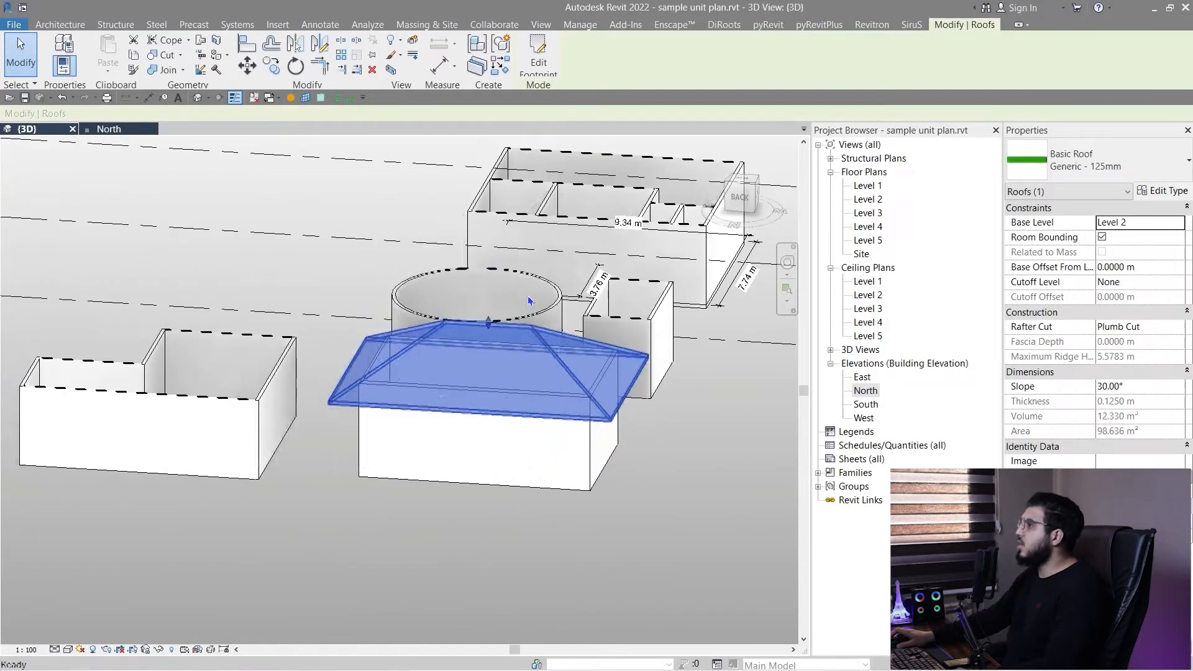
left_click(739, 202)
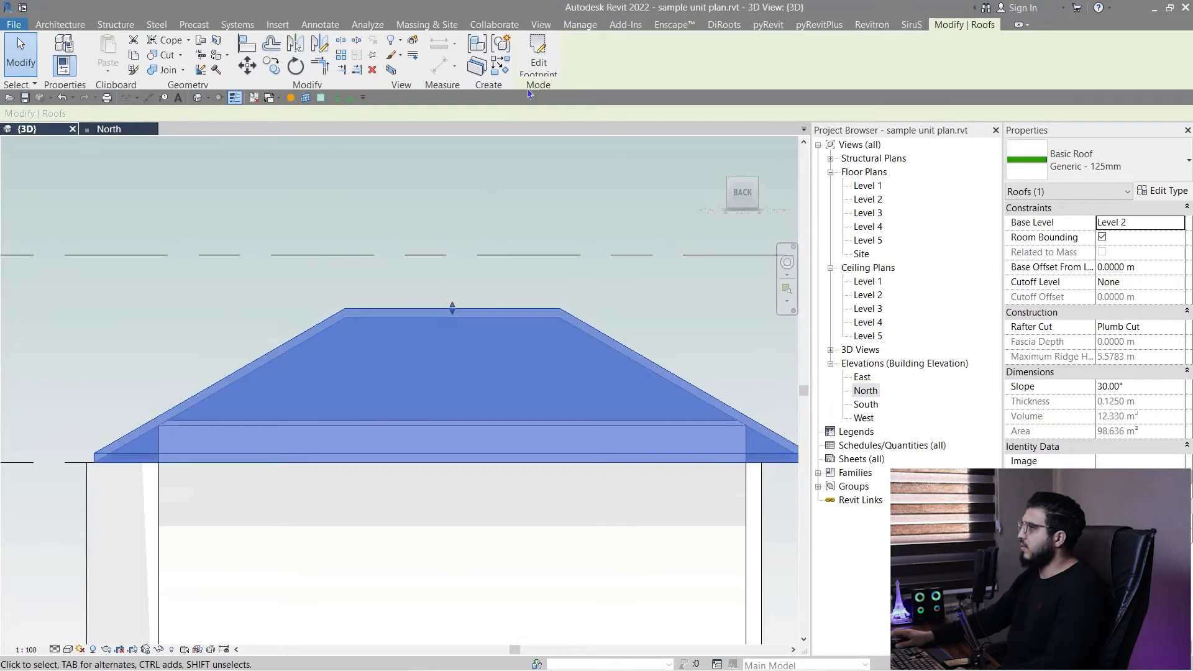
double_click(520, 462)
mouse_move(460, 243)
middle_mouse_down("shift")
mouse_move(533, 485)
mouse_move(498, 410)
mouse_move(521, 500)
middle_mouse_up("shift")
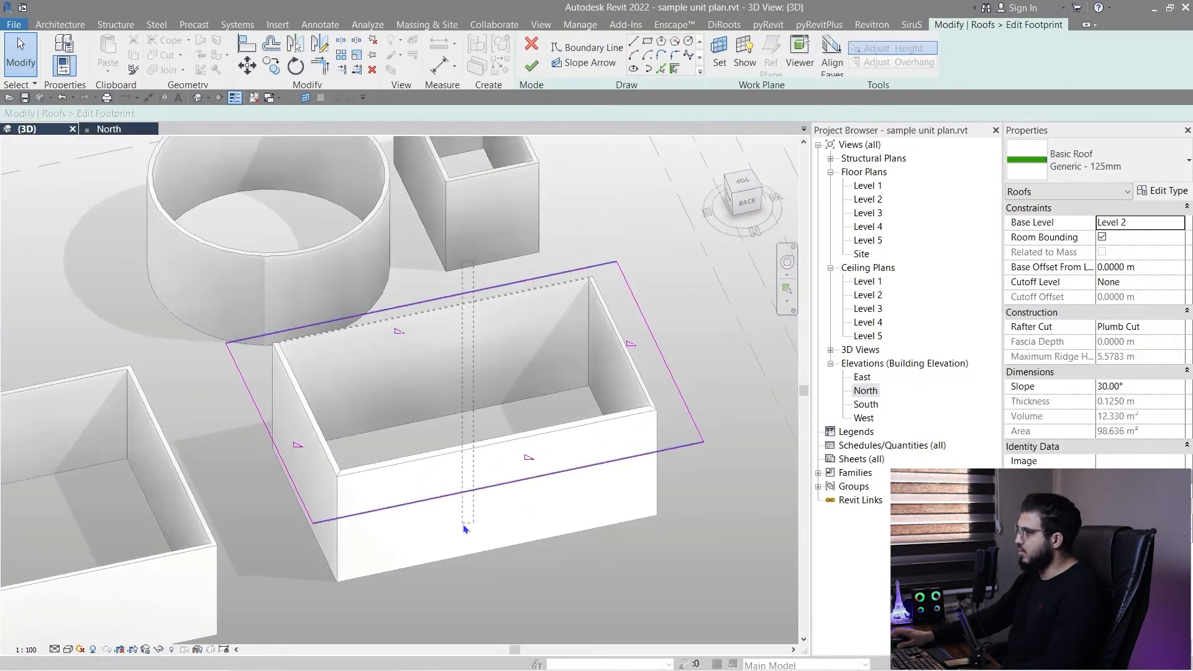
left_click_drag(464, 527, 465, 527)
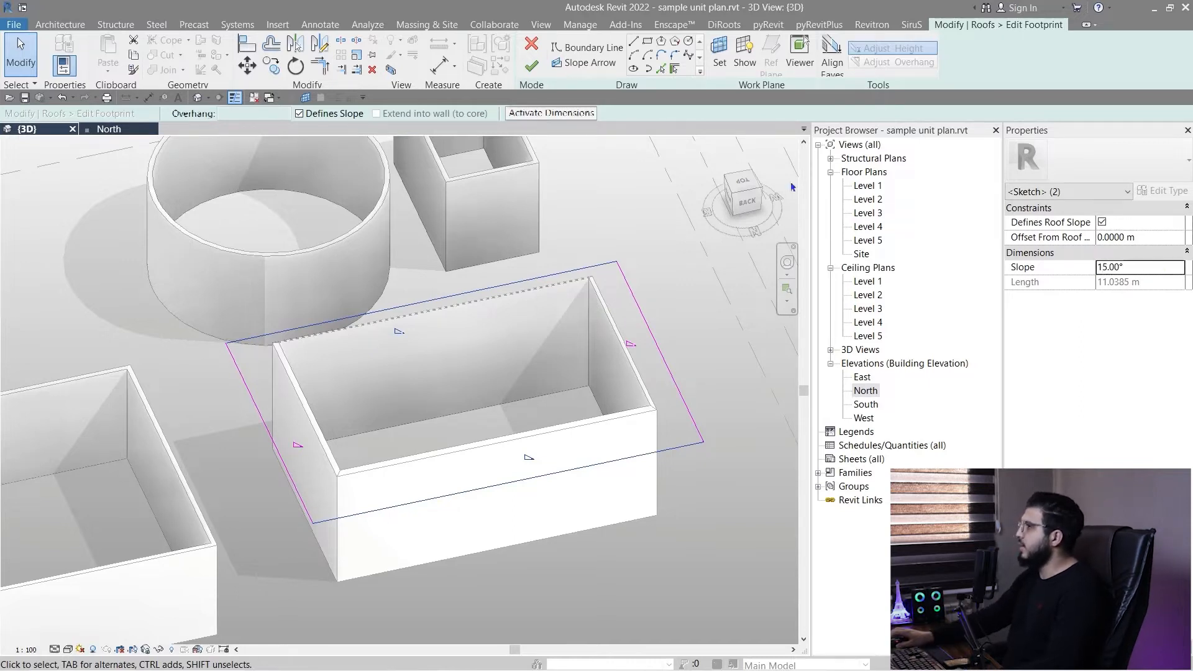
left_click(532, 68)
left_click(619, 227)
middle_click_drag(619, 226, 603, 280, "shift")
Step: Raise the rectangular roof's ridge in the back view to a maximum ridge height of about 6.22 m
left_click(486, 408)
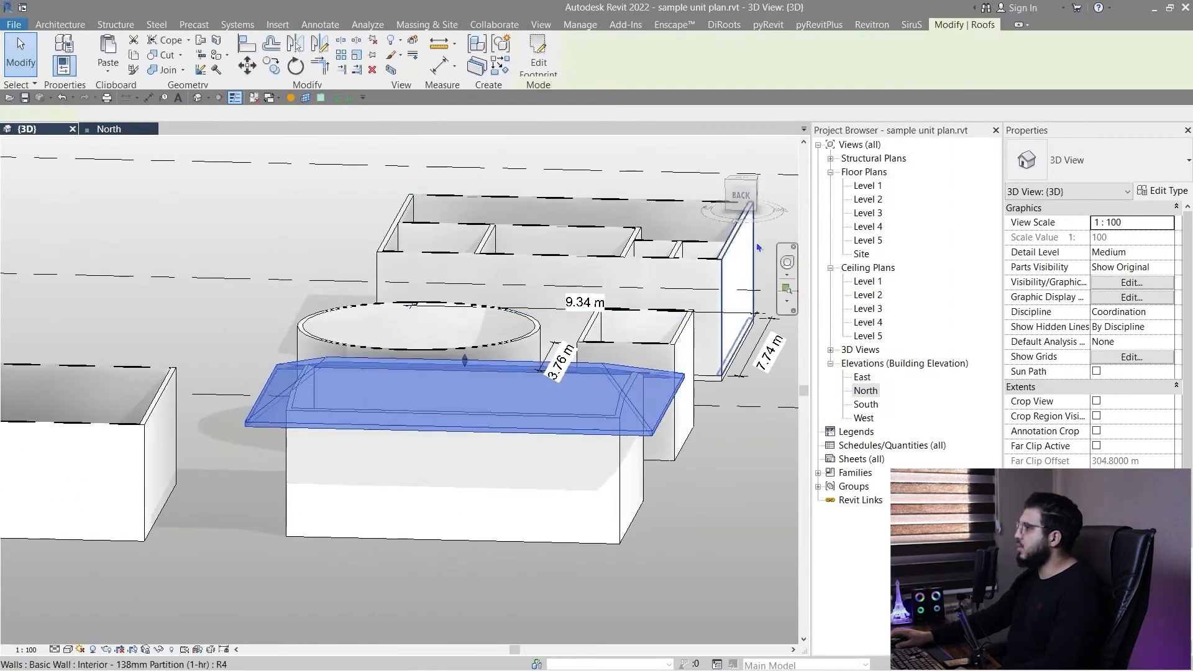
left_click(742, 196)
scroll(473, 338, "up", 3)
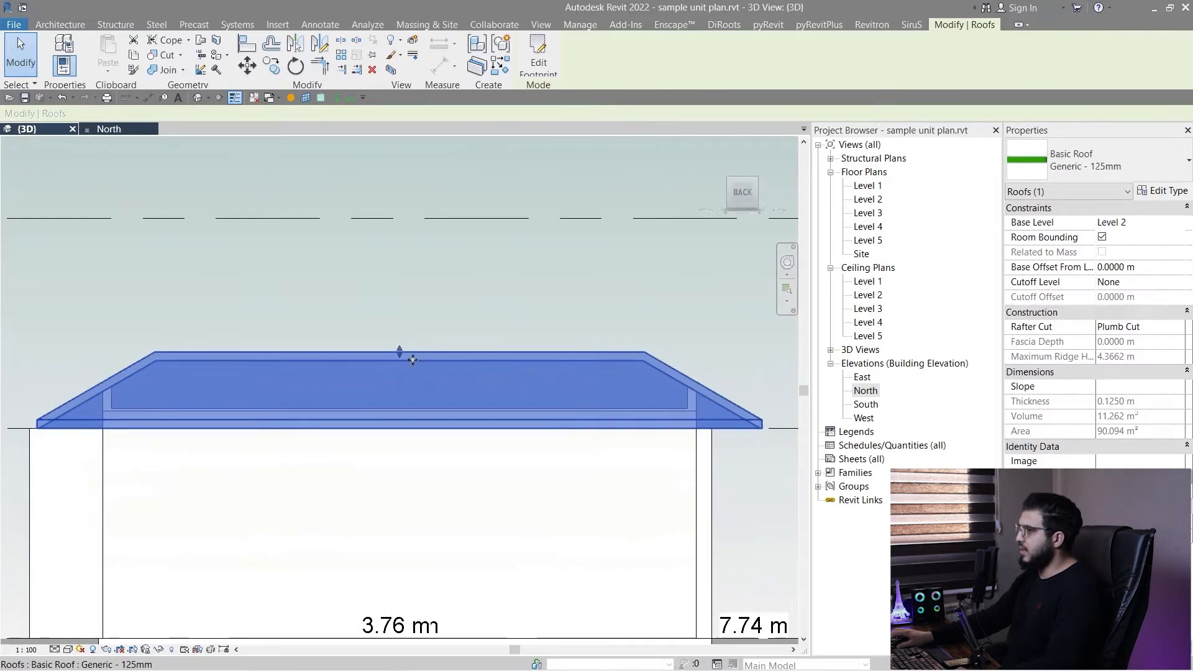
left_click_drag(403, 361, 397, 221)
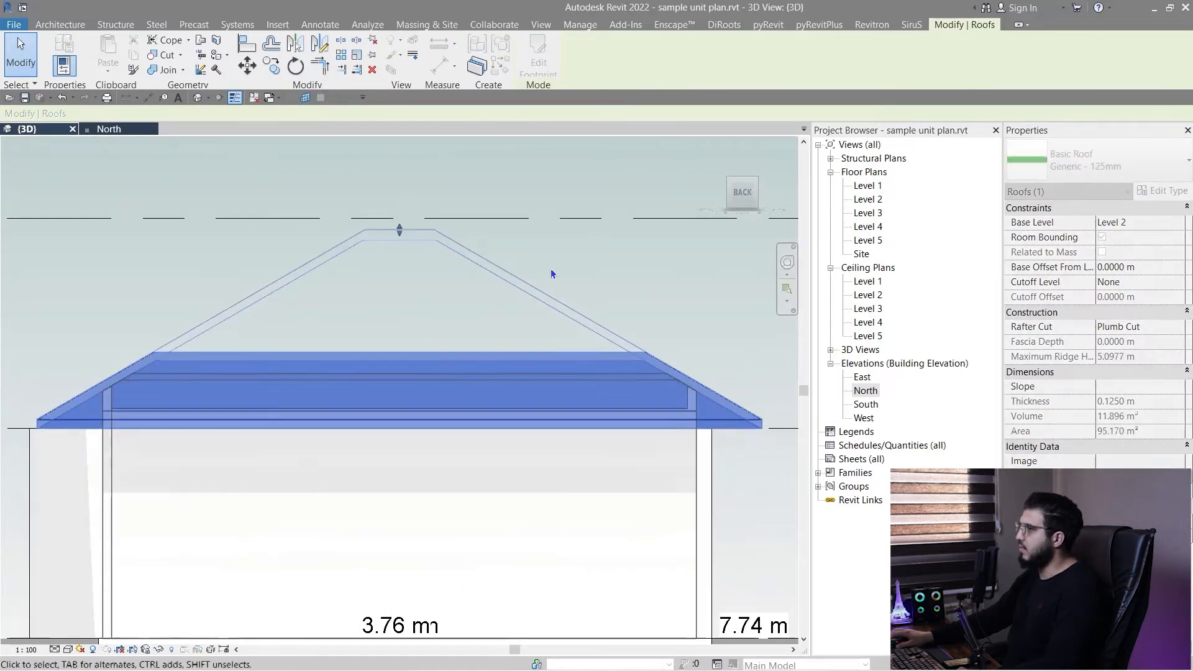
left_click(551, 268)
middle_click_drag(577, 322, 584, 345, "shift")
left_click(584, 345)
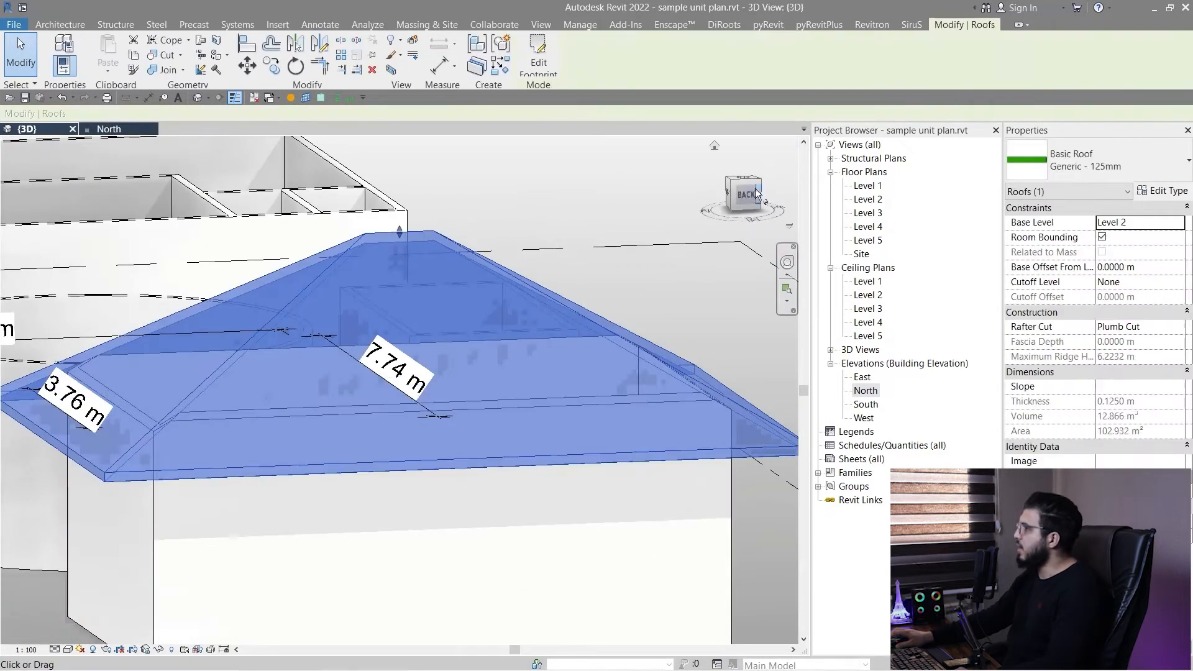
Step: Lower the rectangular roof's ridge to a maximum ridge height of about 4.98 m
left_click(746, 197)
left_click_drag(396, 372, 394, 380)
left_click(197, 381)
Step: Examine the adjusted hip roof on the rectangular building from several sides
scroll(216, 380, "down", 3)
middle_click_drag(219, 395, 379, 461)
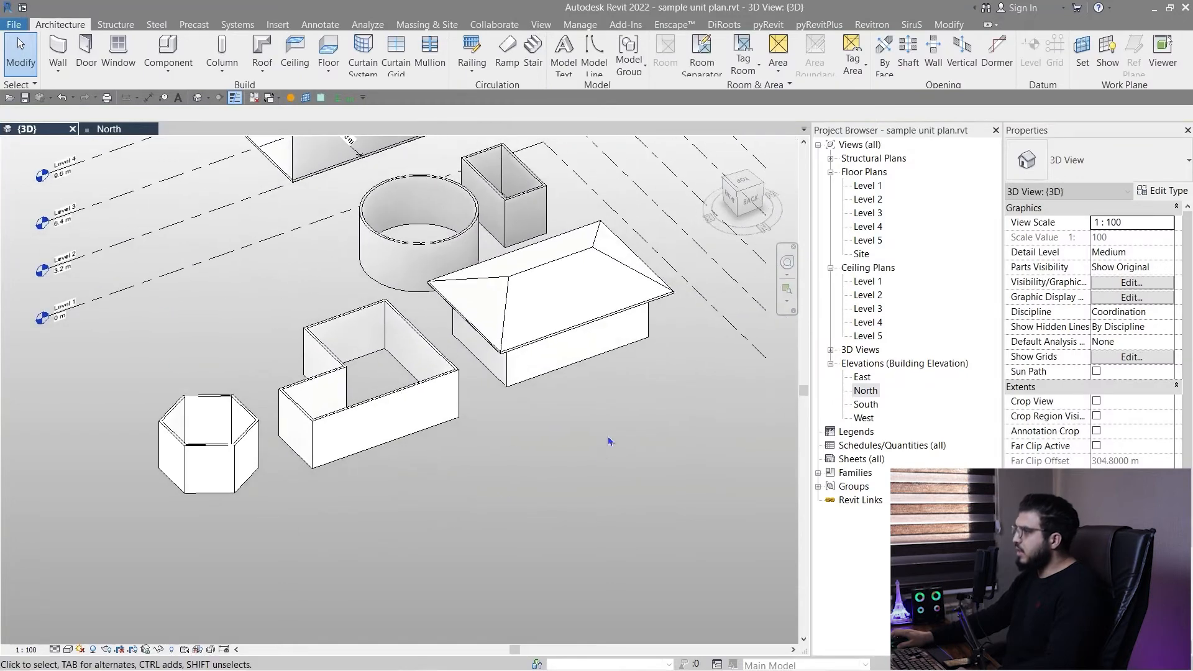
scroll(597, 443, "down", 2)
middle_click_drag(554, 446, 487, 418)
scroll(535, 314, "up", 3)
left_click(528, 317)
middle_click_drag(527, 317, 378, 366, "shift")
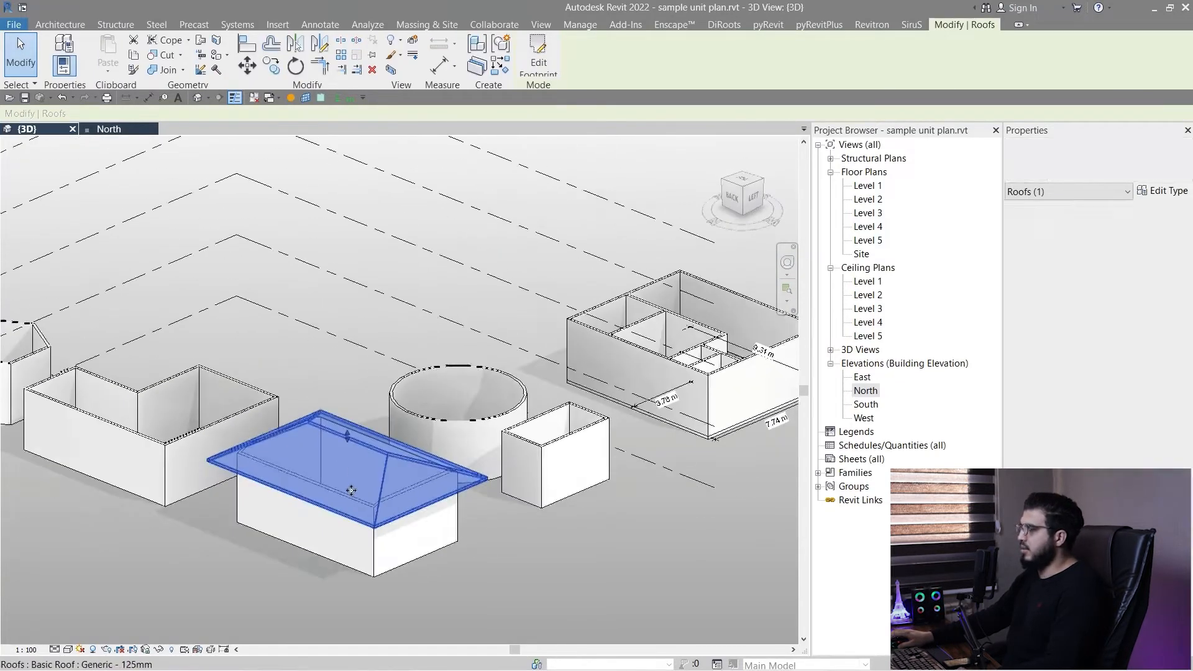
scroll(349, 490, "up", 4)
scroll(349, 491, "down", 3)
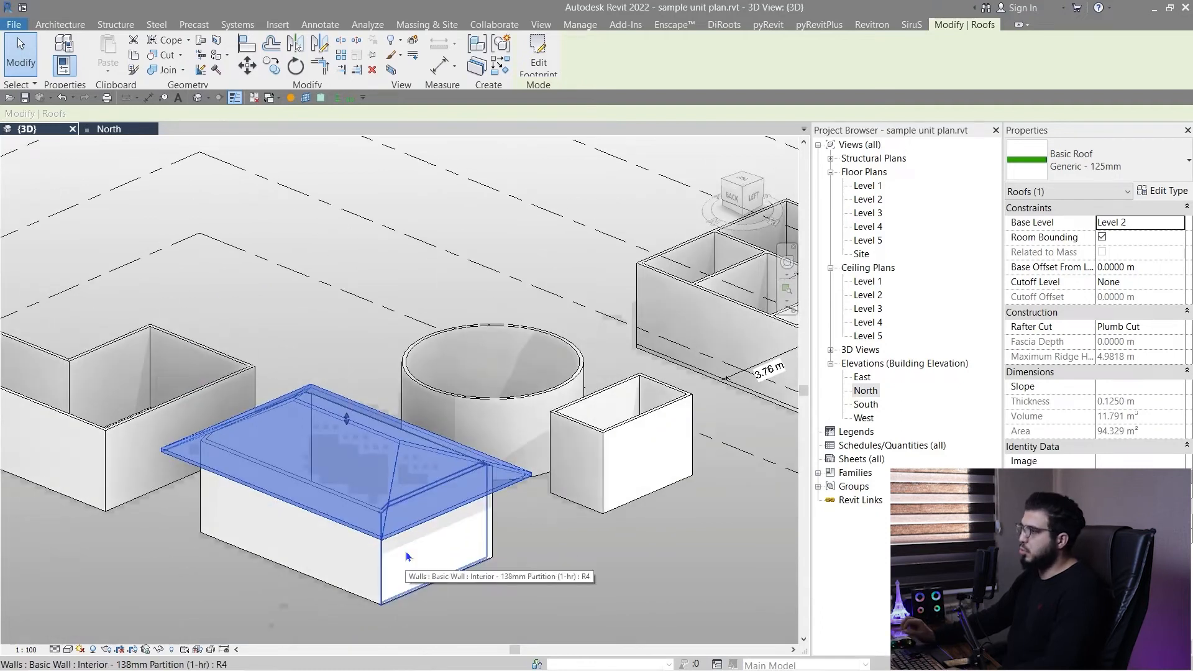
mouse_move(294, 529)
middle_mouse_down()
mouse_move(311, 477)
mouse_move(301, 510)
middle_mouse_up()
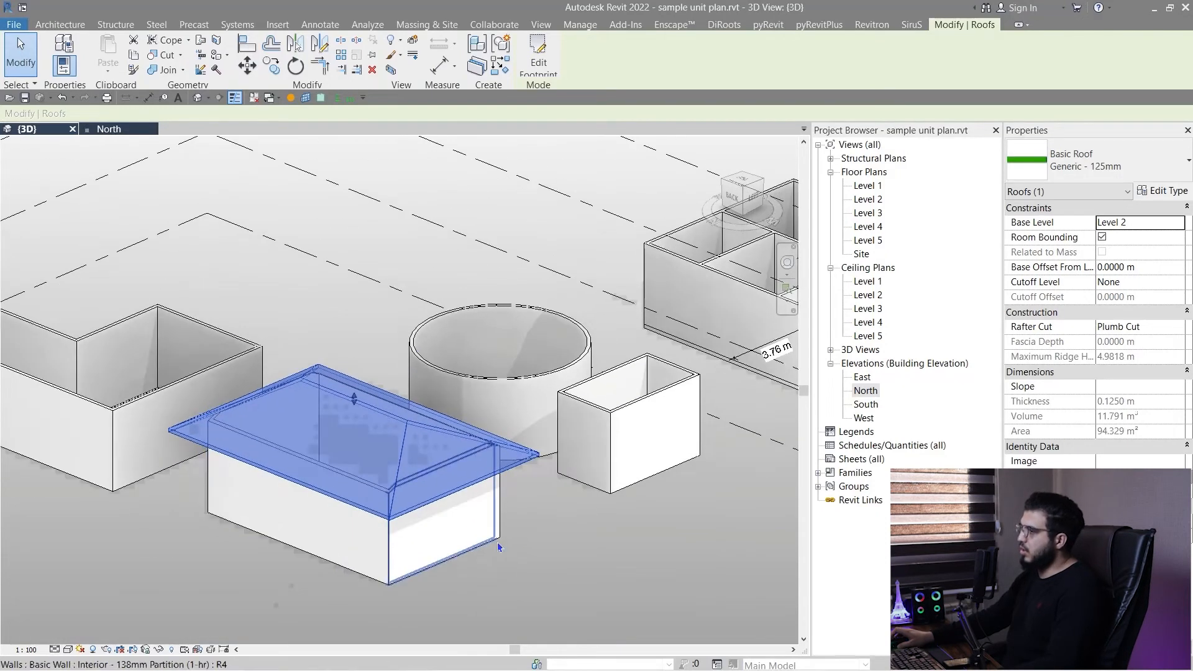
Step: Edit the rectangular roof's footprint so its two short boundary lines no longer define slope, and finish the sketch
double_click(355, 490)
middle_click_drag(355, 490, 634, 475, "shift")
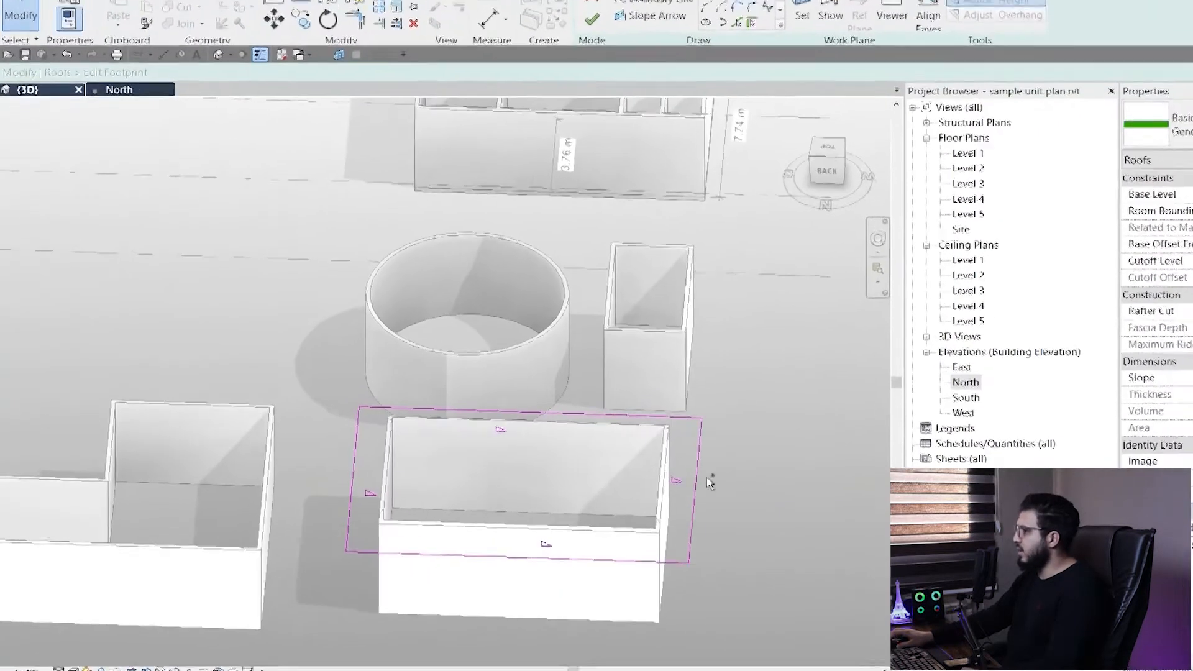
left_click(707, 477)
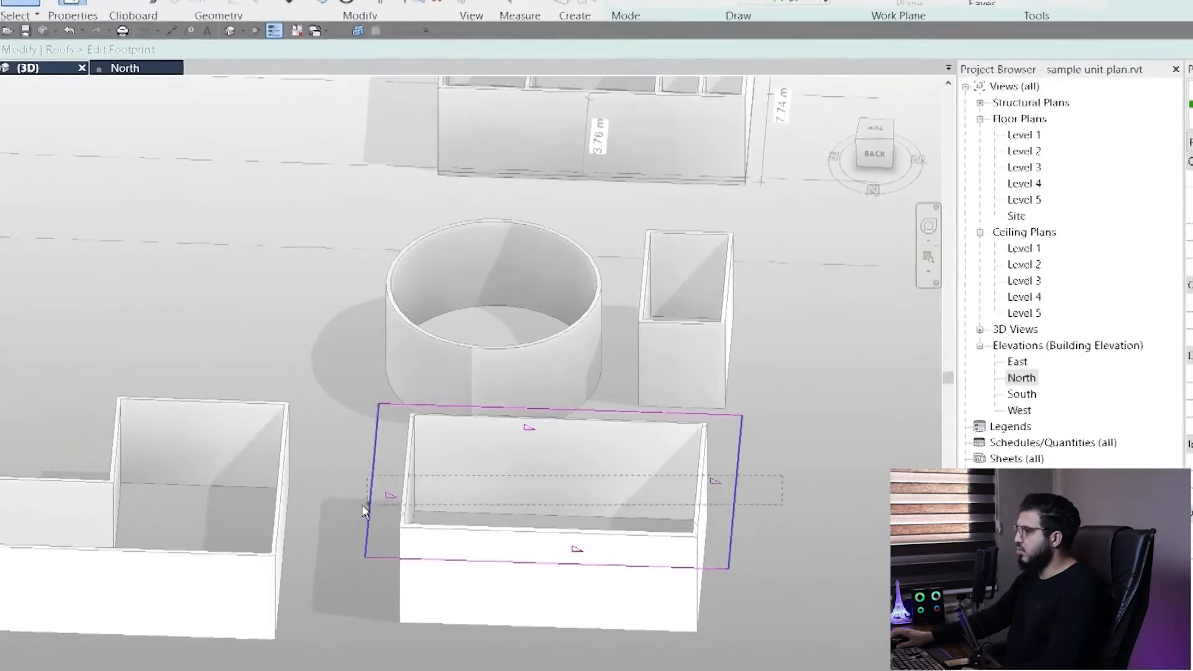
left_click(352, 500, "ctrl")
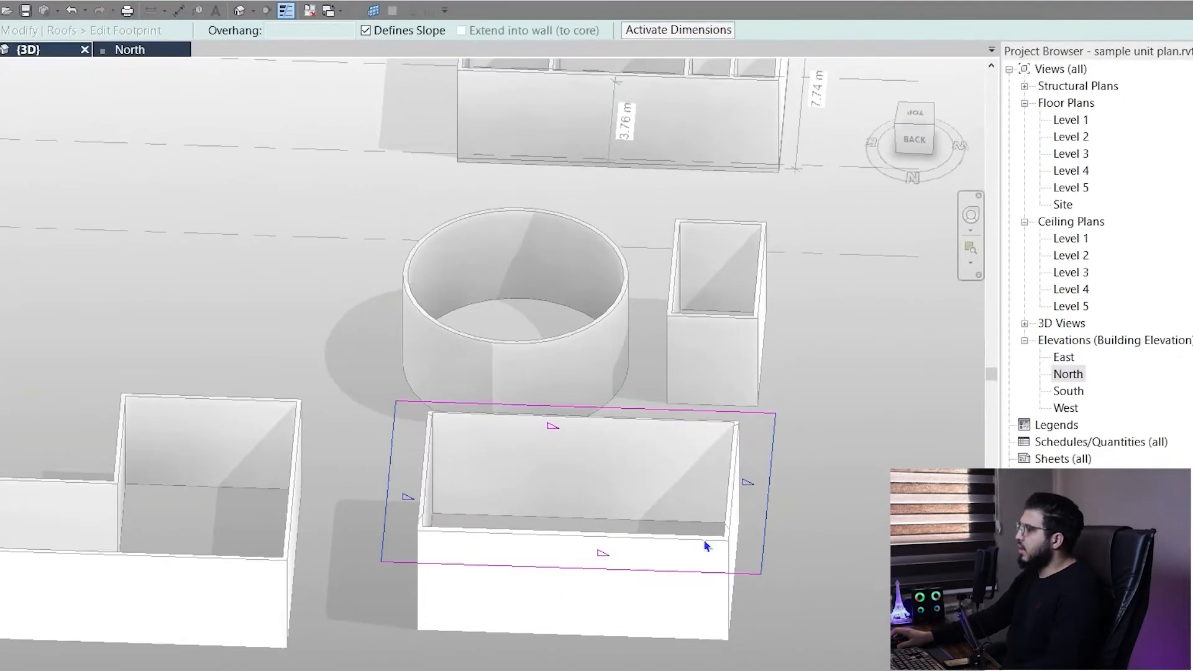
middle_click_drag(707, 545, 690, 565)
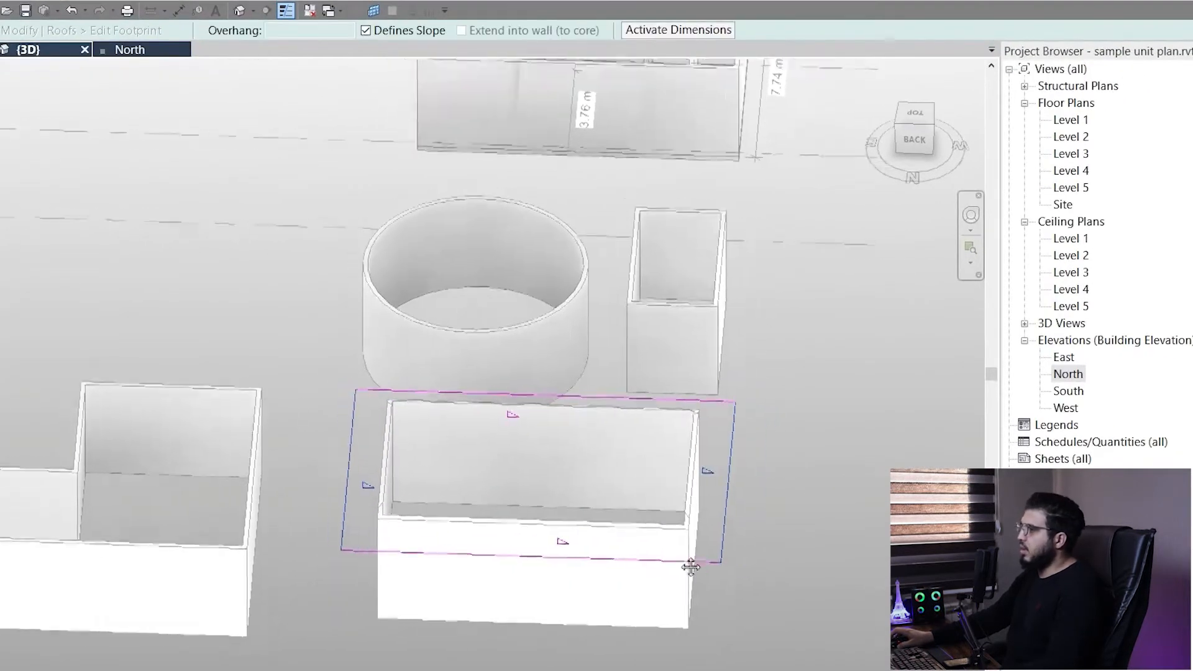
middle_click_drag(624, 448, 477, 414)
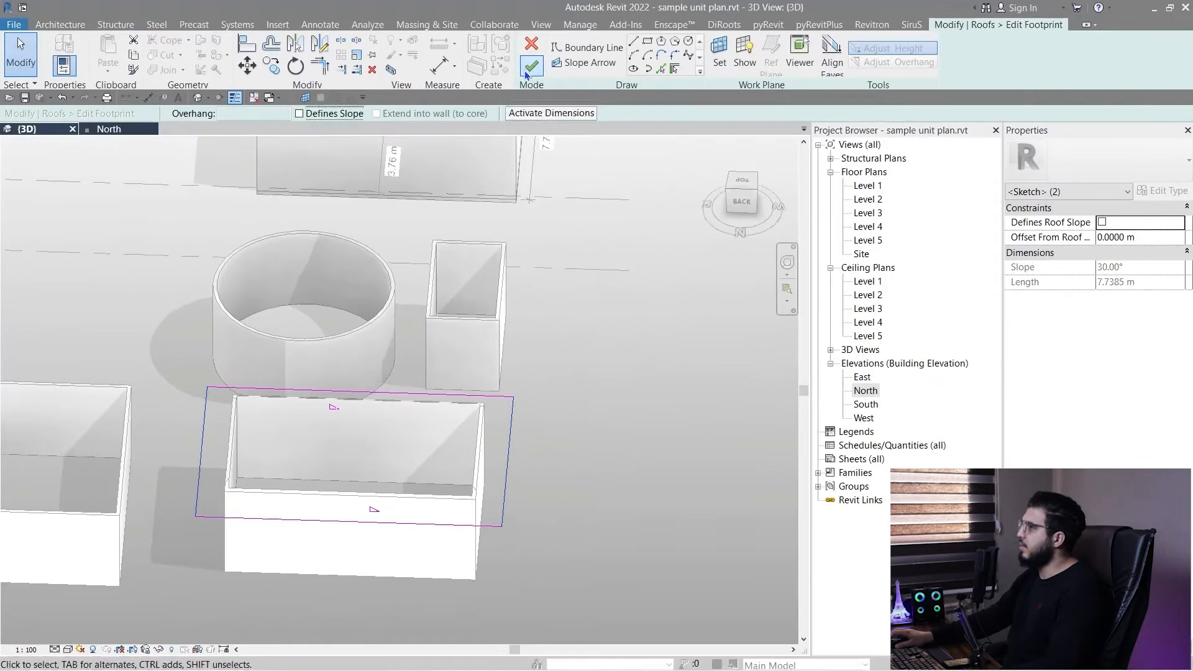
left_click(521, 53)
middle_click_drag(613, 493, 608, 391, "shift")
key("Escape")
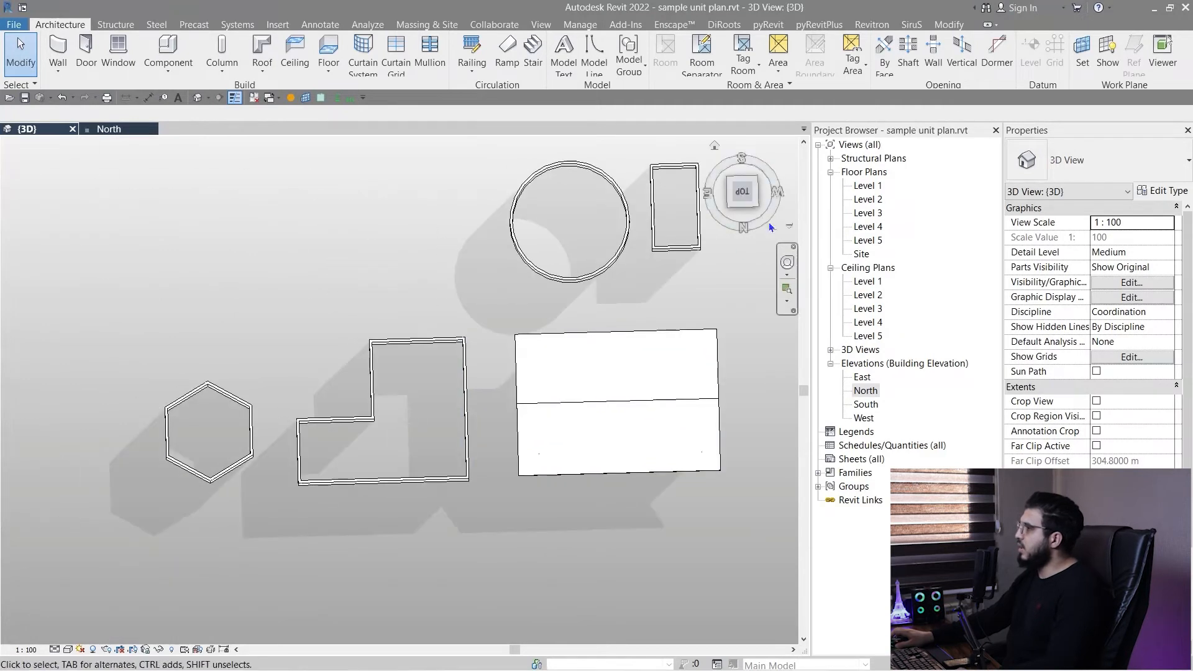
Step: Examine the two-sided gable roof of the rectangular building from above
left_click(743, 200)
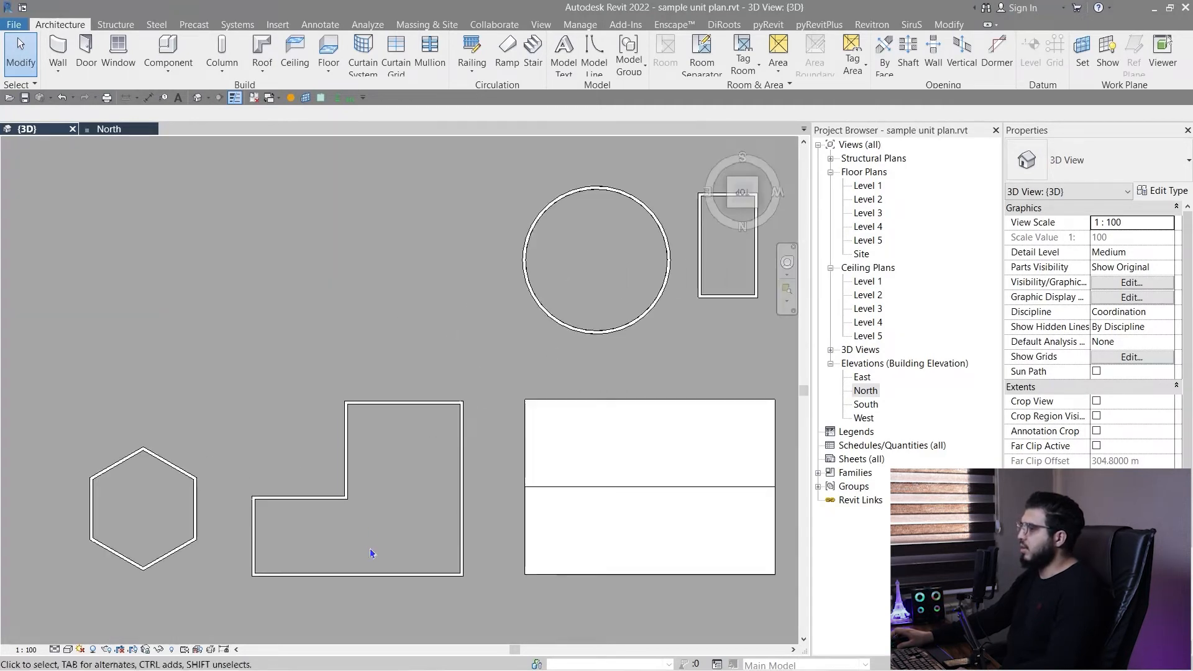
scroll(347, 487, "up", 2)
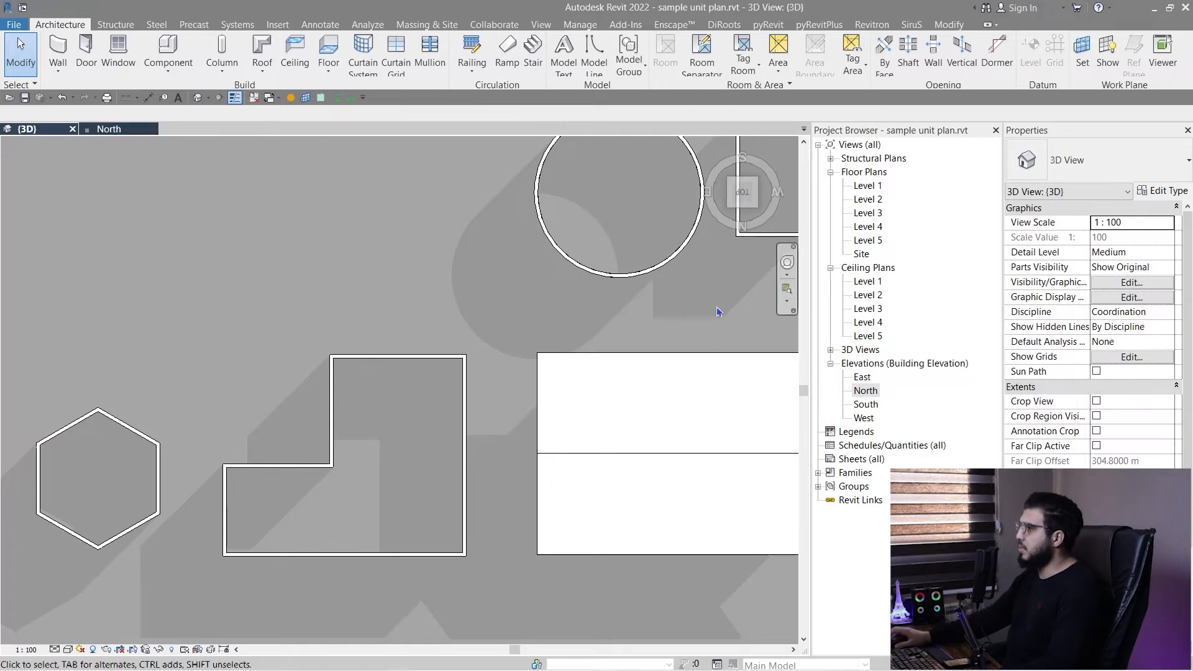
left_click(592, 471)
scroll(591, 472, "down", 3)
middle_click_drag(589, 475, 517, 435)
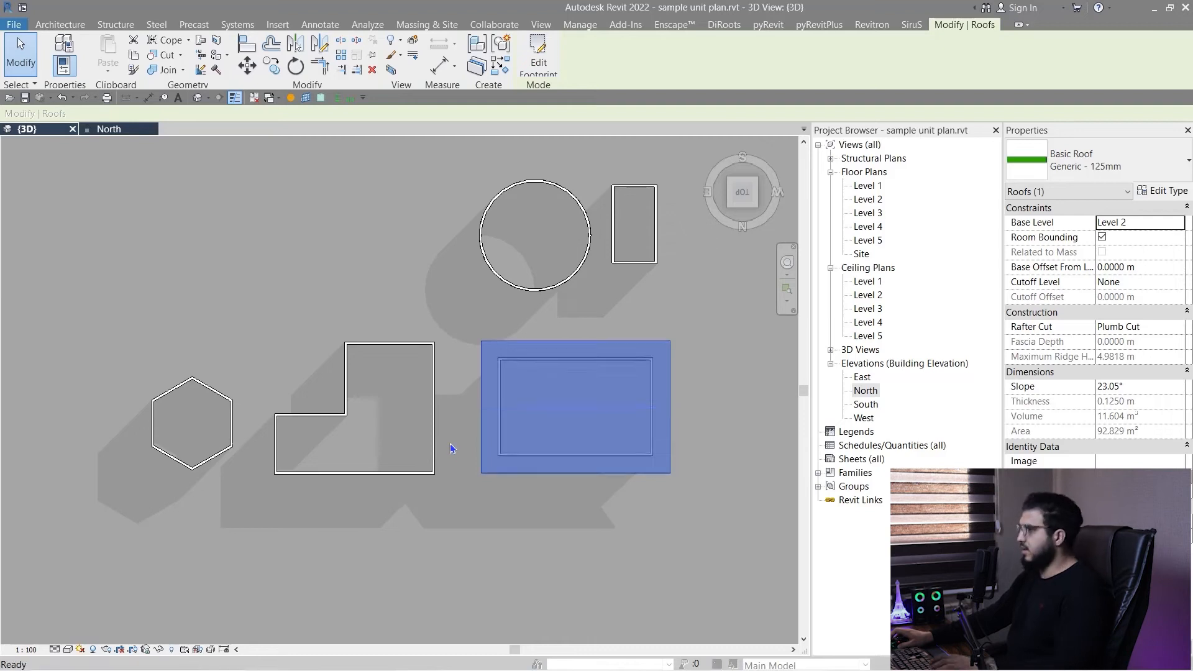
double_click(637, 415)
left_click(589, 370)
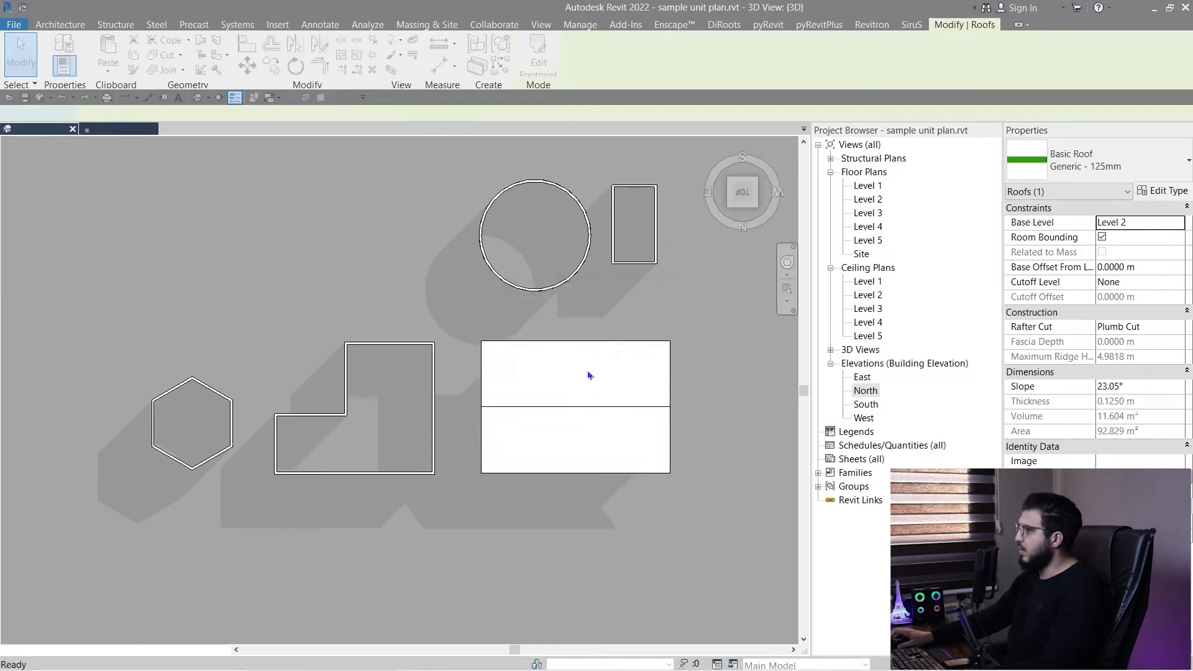
Step: Draw a slope-defining footprint roof boundary around the L-shaped building by picking its walls with a 0.5 m overhang
scroll(346, 422, "up", 3)
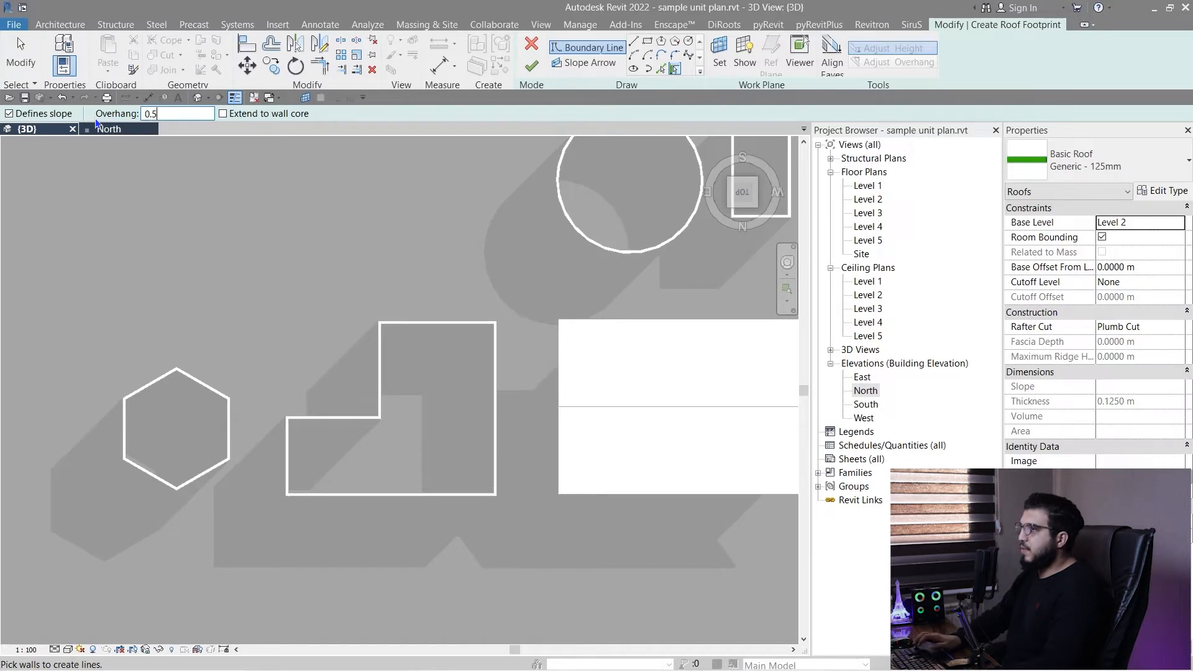
scroll(393, 297, "up", 3)
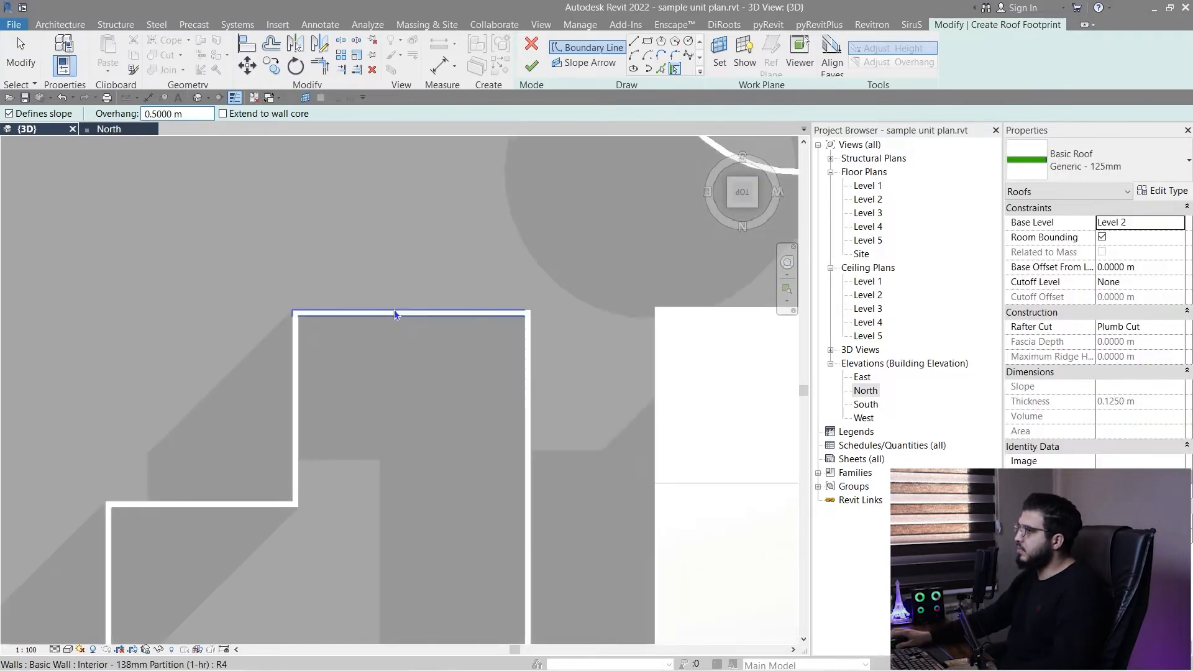
left_click(394, 309)
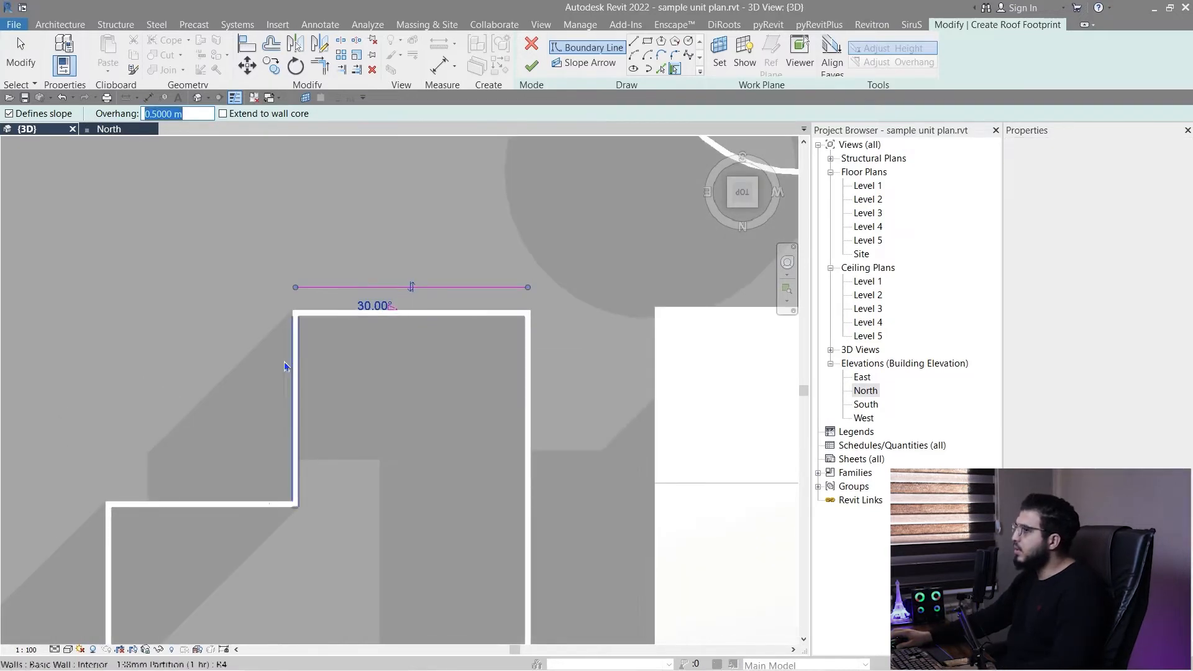
middle_click_drag(165, 507, 385, 409)
left_click(385, 409)
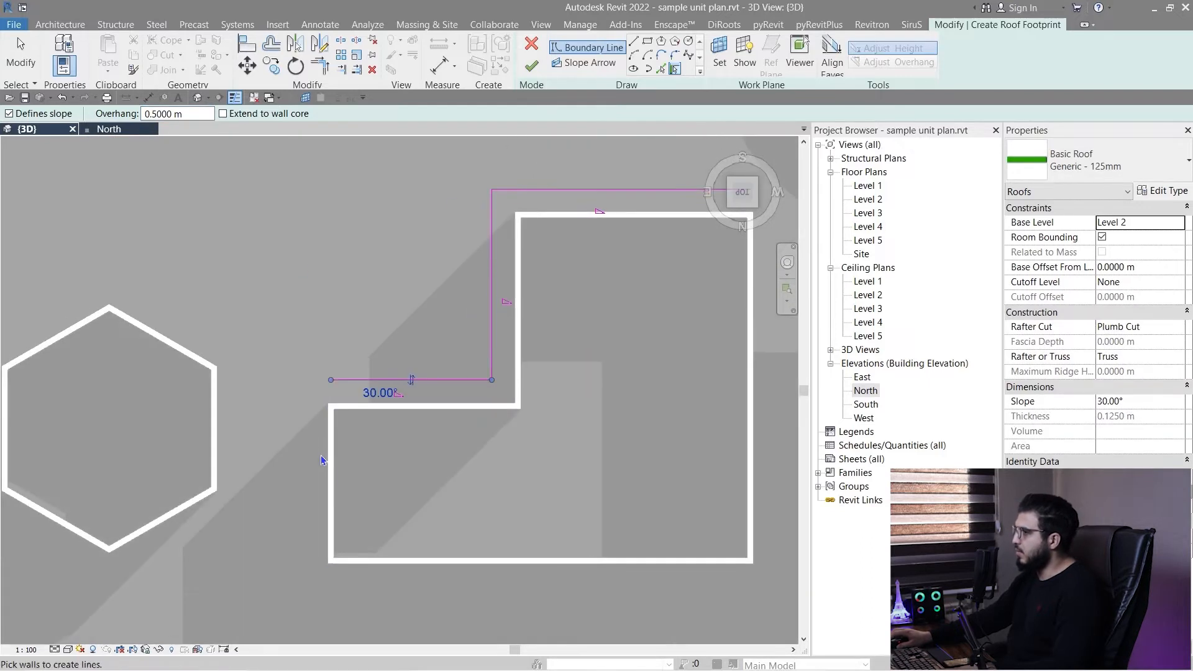
left_click(328, 461)
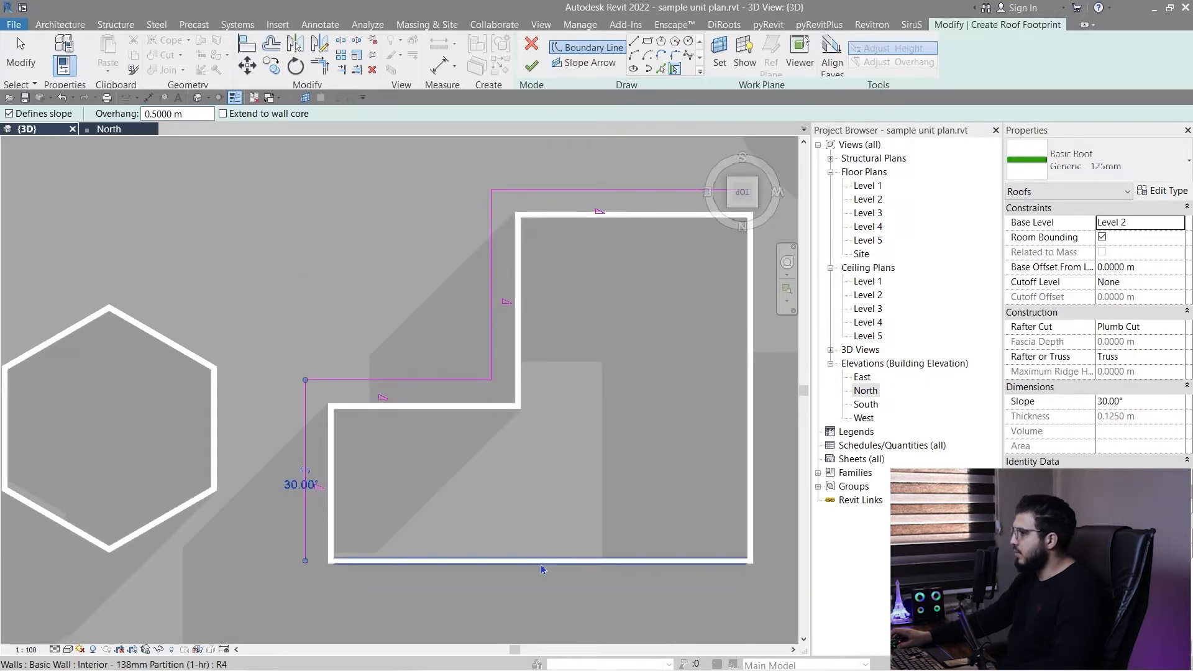
left_click(542, 569)
middle_click_drag(769, 540, 495, 525)
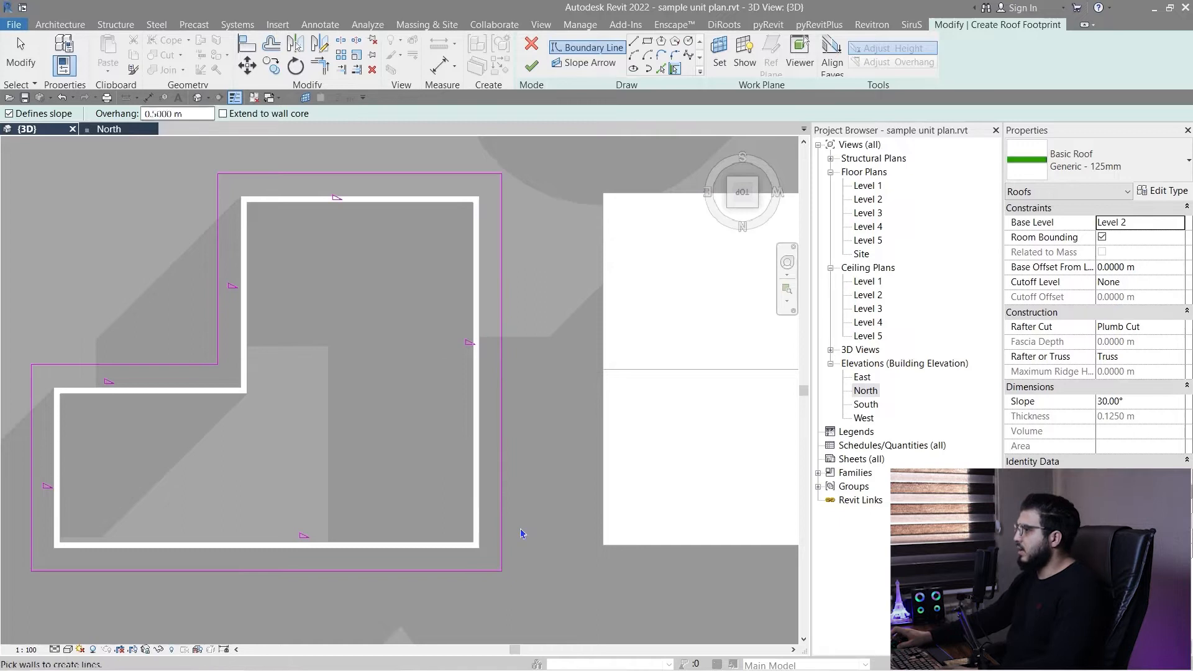
Step: Finish the L-shaped footprint sketch to generate its roof and view it in 3D
scroll(521, 535, "down", 3)
left_click(531, 66)
mouse_move(610, 519)
middle_mouse_down("shift")
mouse_move(580, 319)
mouse_move(770, 214)
mouse_move(810, 432)
middle_mouse_up("shift")
left_click(628, 525)
scroll(628, 525, "up", 4)
middle_click_drag(634, 553, 833, 411, "shift")
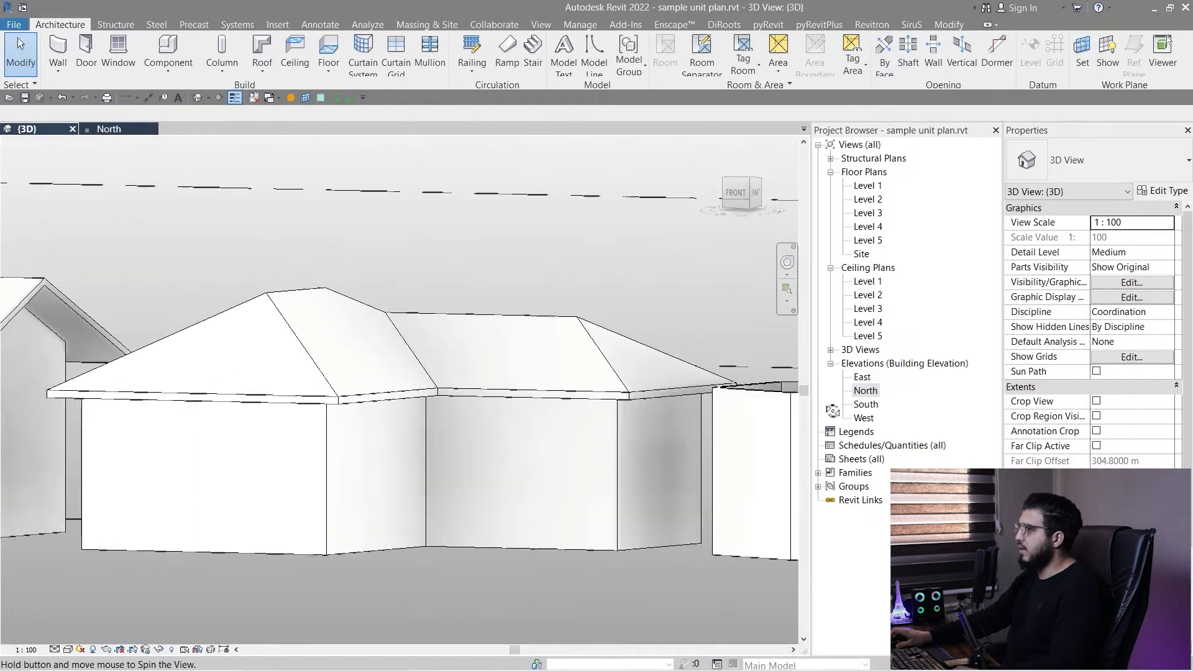
Step: Examine the ridges, valleys and slopes of the L-shaped building's roof up close
left_click(611, 344)
scroll(261, 309, "up", 5)
left_click_drag(360, 250, 371, 315)
scroll(641, 373, "down", 3)
middle_click_drag(640, 373, 487, 349)
left_click_drag(330, 289, 327, 304)
Step: Reopen the rectangular building's roof footprint and make its two short boundary edges define slope as well
middle_click_drag(625, 370, 448, 327, "shift")
left_click_drag(375, 302, 376, 296)
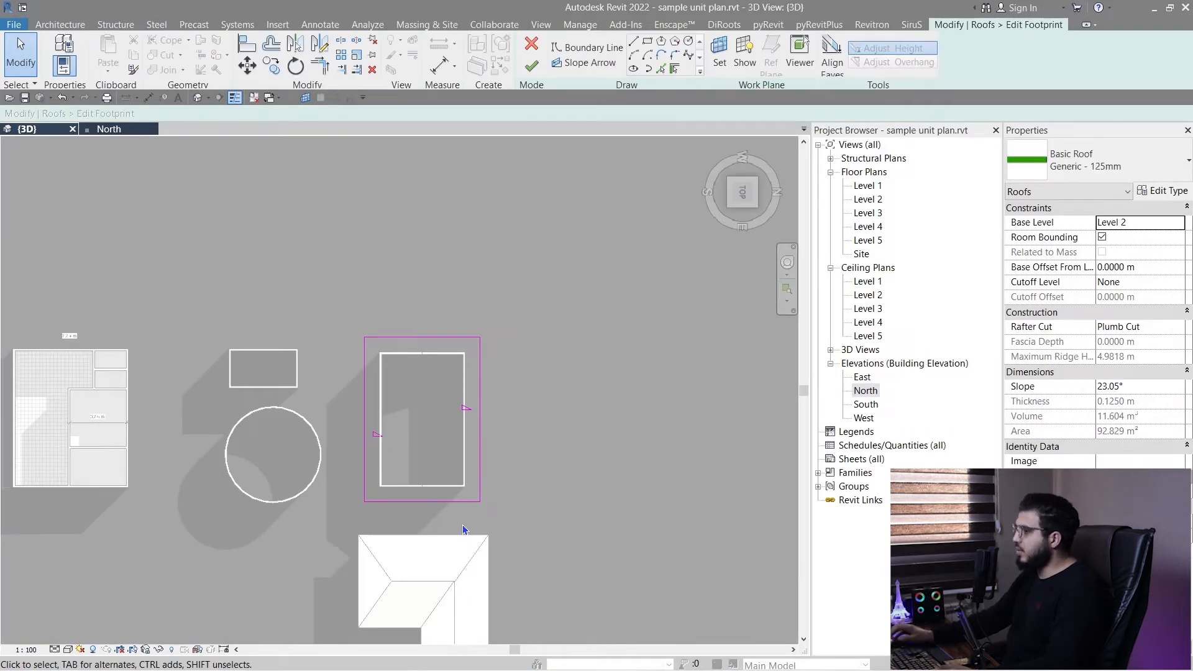
middle_click_drag(467, 504, 461, 471)
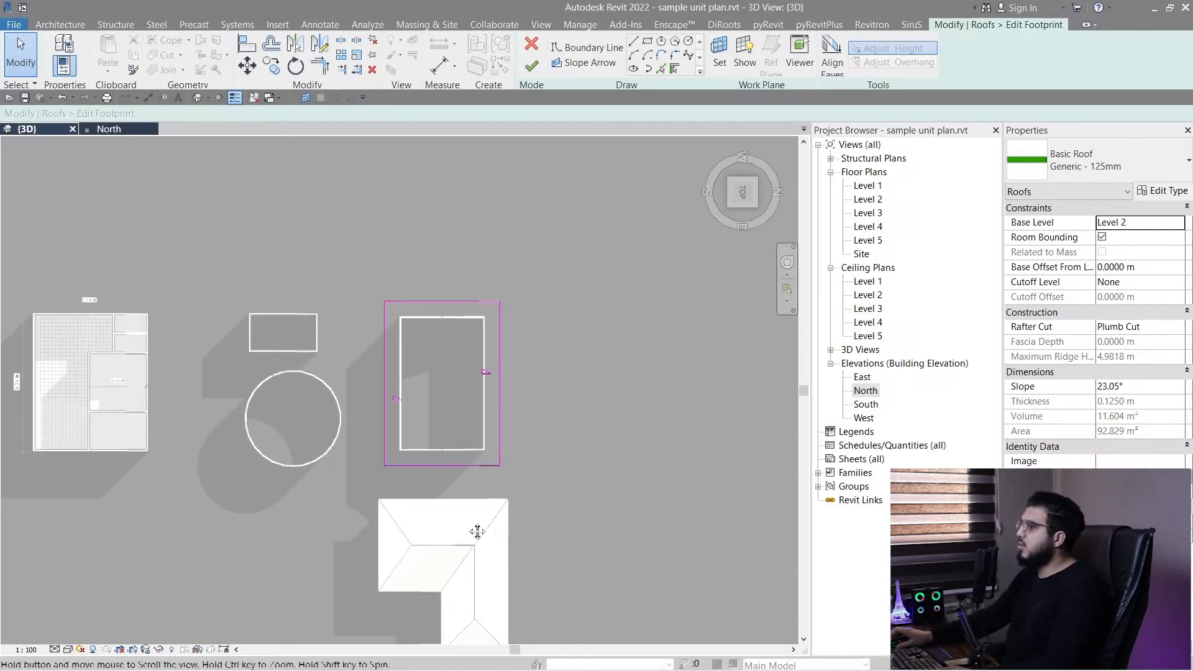
scroll(472, 534, "up", 4)
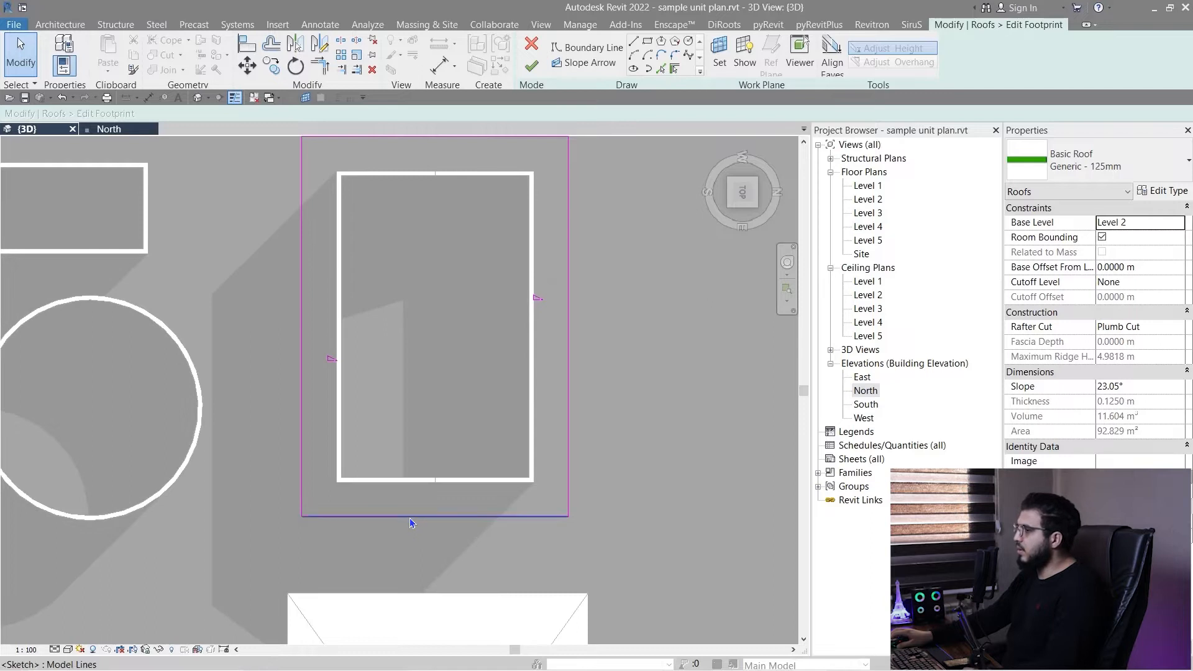
left_click(410, 519)
scroll(410, 518, "down", 2)
mouse_move(585, 553)
middle_mouse_down()
mouse_move(509, 525)
mouse_move(532, 532)
middle_mouse_up()
scroll(362, 560, "up", 2)
left_click(342, 577)
left_click(354, 517)
middle_click_drag(339, 339, 367, 491)
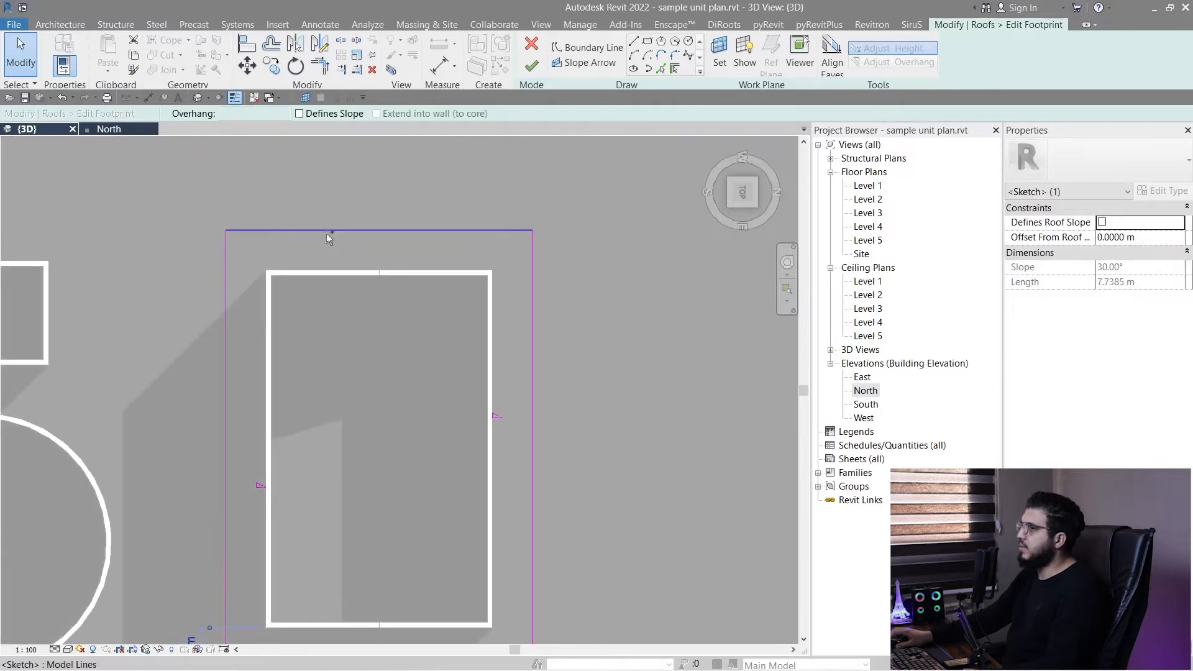
left_click(364, 230, "ctrl")
left_click(320, 114)
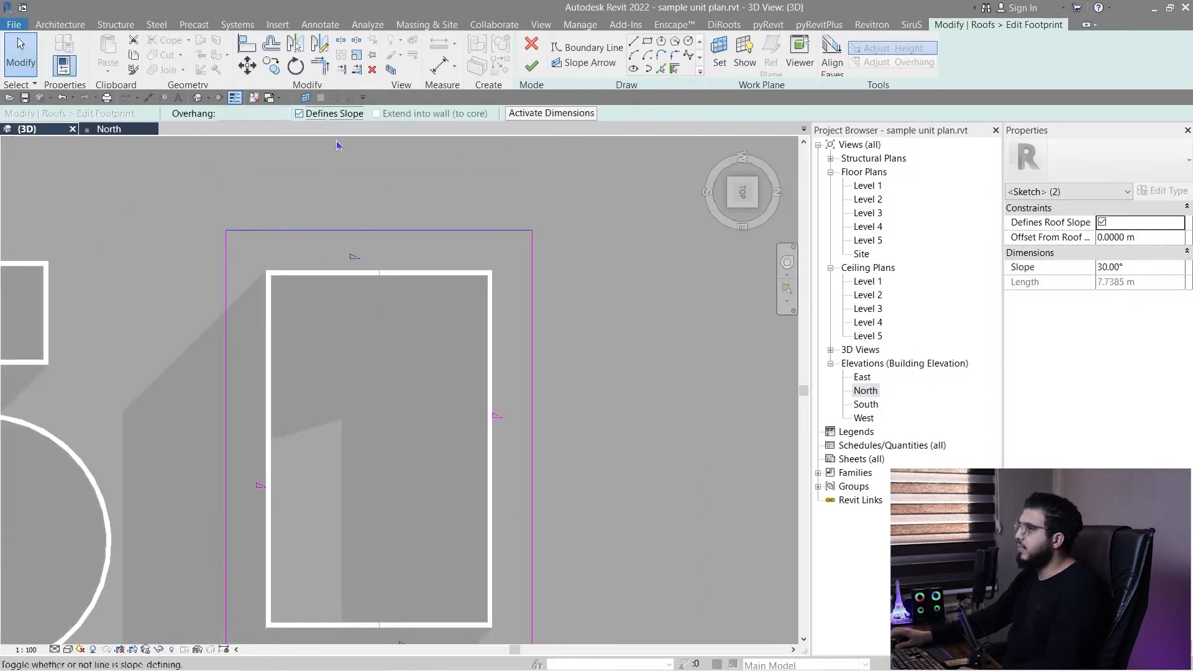
Step: Set the two short edges' offset from the roof base to 1 m and finish the footprint
scroll(413, 280, "down", 2)
middle_click_drag(517, 339, 499, 341)
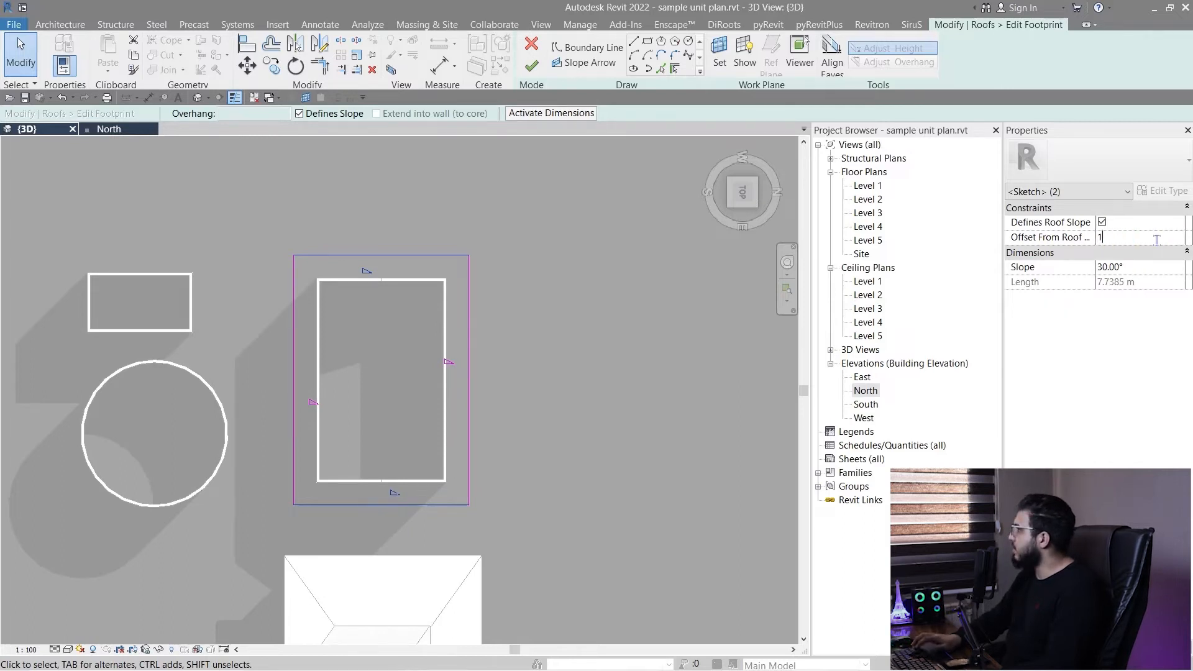
key("Return")
middle_click_drag(533, 498, 527, 317, "shift")
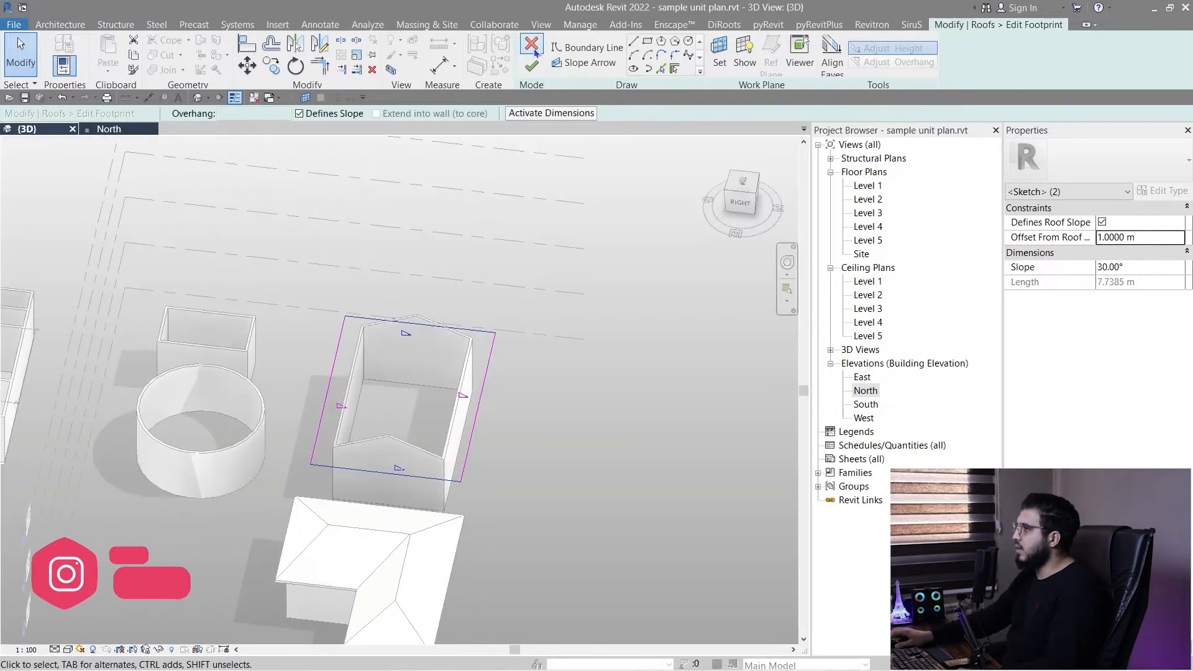
left_click(532, 66)
Step: Raise the rectangular building's roof freehand with its shape handle and inspect the roof's slopes
scroll(462, 419, "up", 2)
left_click(576, 561)
mouse_move(575, 562)
middle_mouse_down("shift")
mouse_move(449, 508)
mouse_move(379, 376)
middle_mouse_up("shift")
left_click(379, 376)
scroll(336, 256, "up", 3)
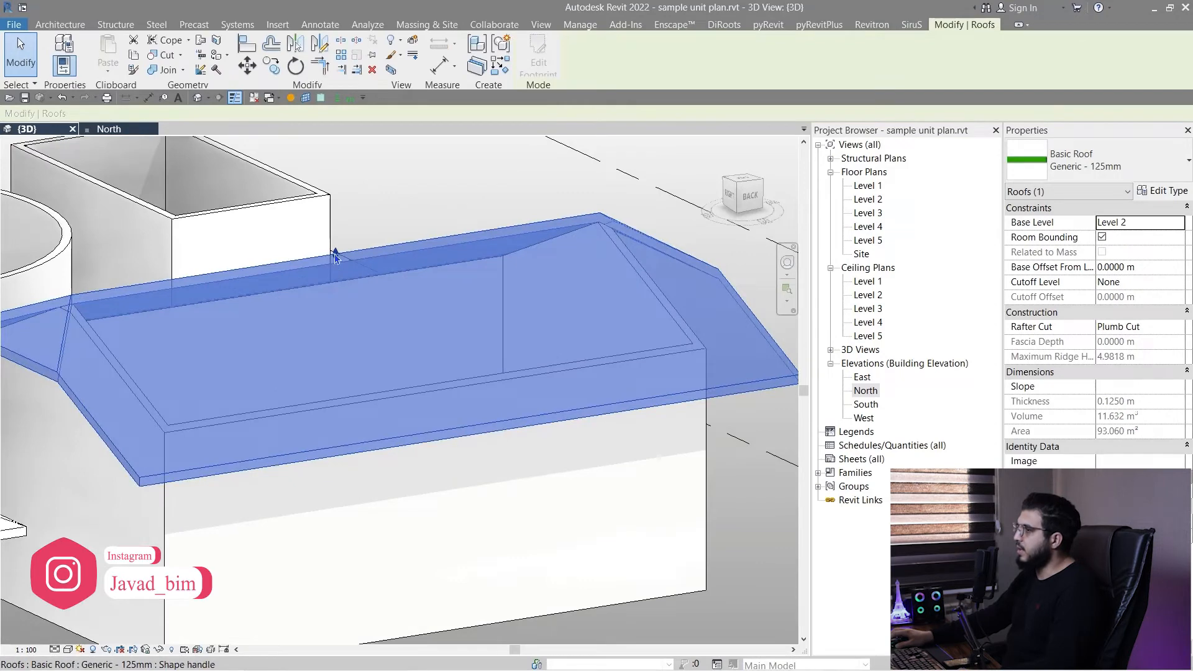
left_click_drag(336, 253, 337, 225)
scroll(338, 313, "down", 2)
left_click(412, 512)
middle_click_drag(412, 512, 373, 429, "shift")
left_click(469, 188)
middle_click_drag(440, 296, 361, 449)
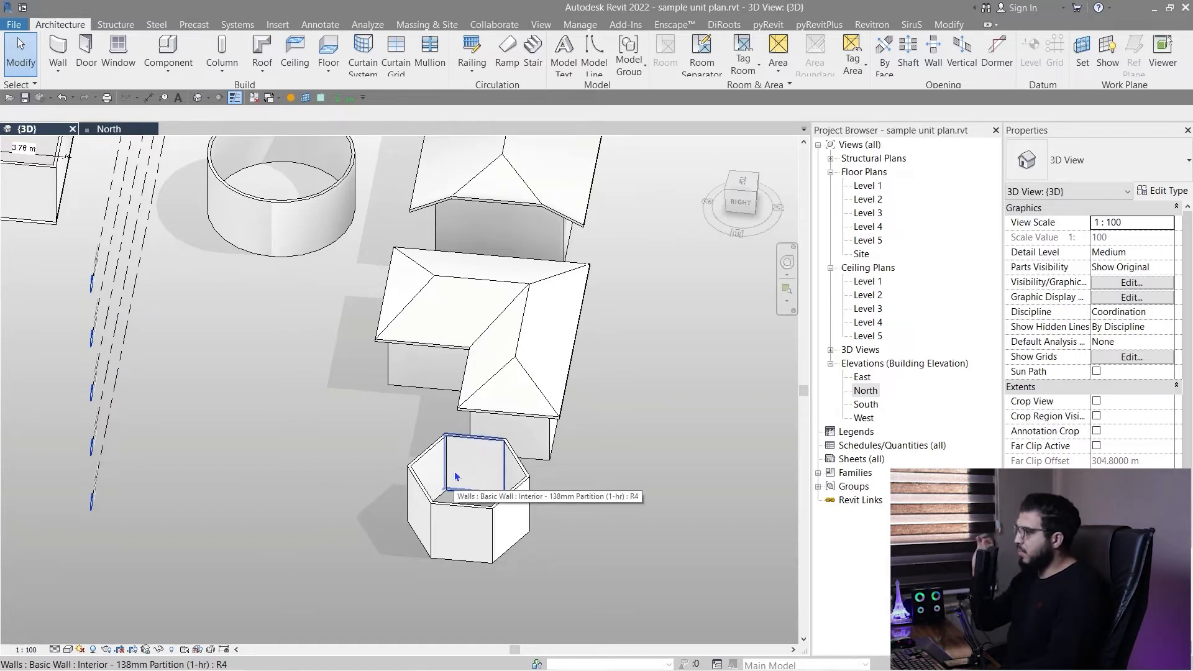
Step: Examine the roofed and still open buildings from several angles and from directly above
scroll(296, 473, "down", 2)
middle_click_drag(319, 445, 413, 395)
middle_click_drag(339, 302, 332, 378, "shift")
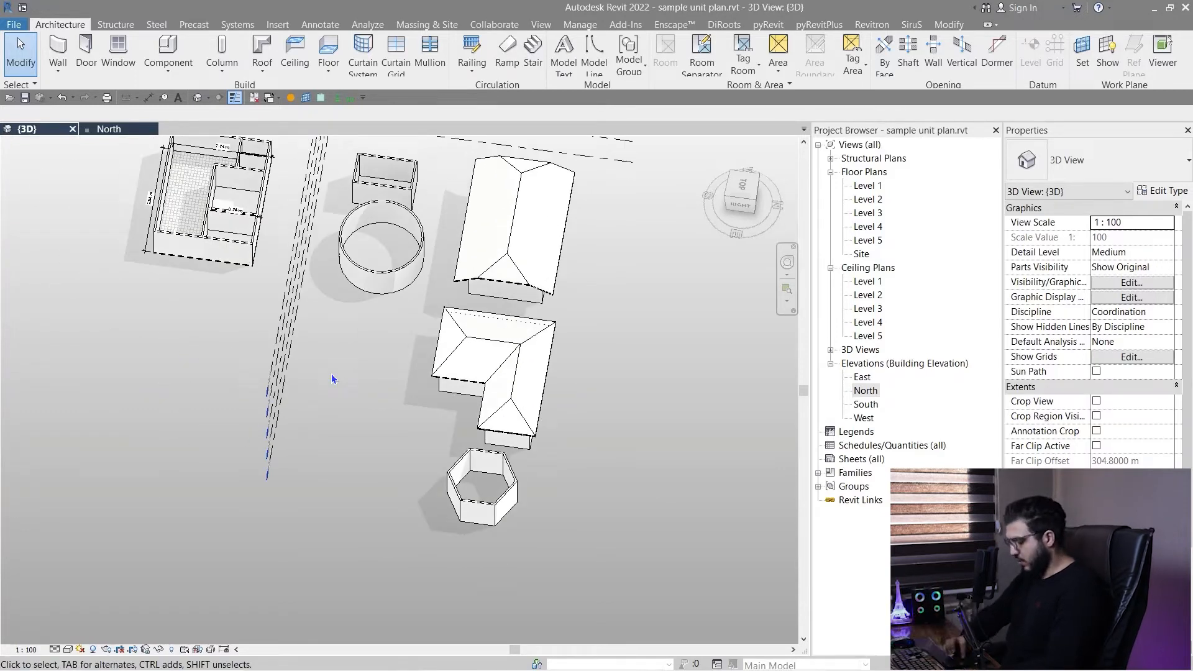
scroll(424, 438, "down", 3)
middle_click_drag(425, 439, 407, 422)
scroll(407, 426, "up", 5)
middle_click_drag(440, 549, 432, 506)
middle_click_drag(430, 386, 409, 522, "shift")
left_click(743, 194)
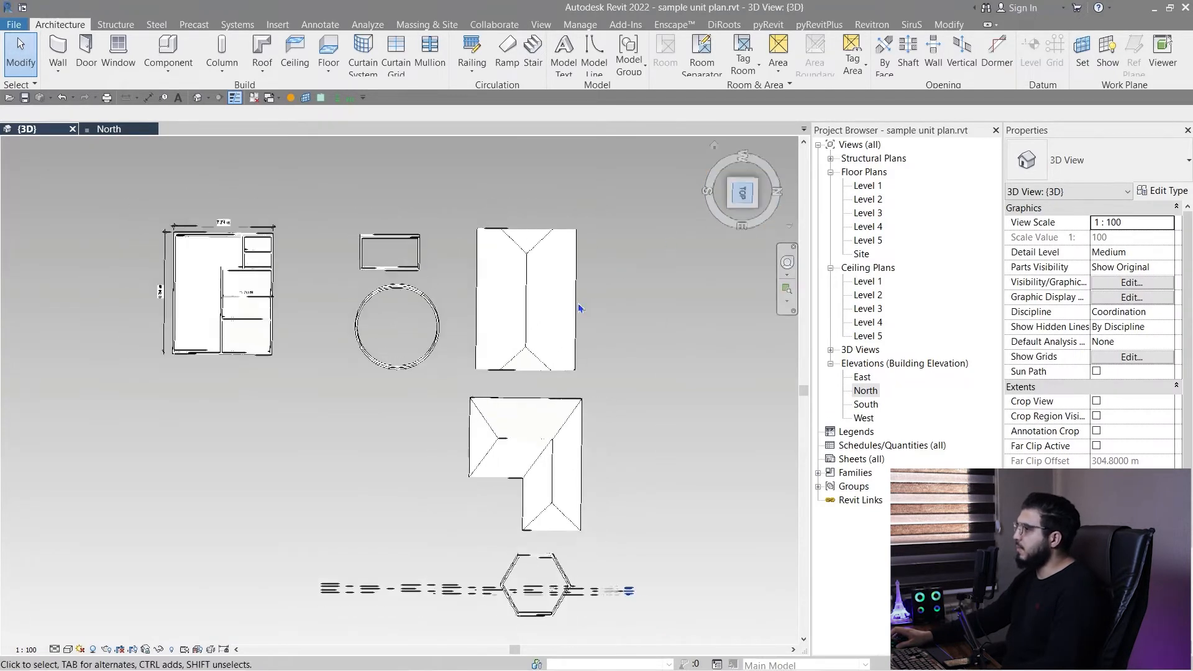
scroll(444, 437, "up", 3)
middle_click_drag(445, 438, 336, 250)
middle_click_drag(272, 384, 386, 579)
middle_click_drag(362, 464, 291, 461)
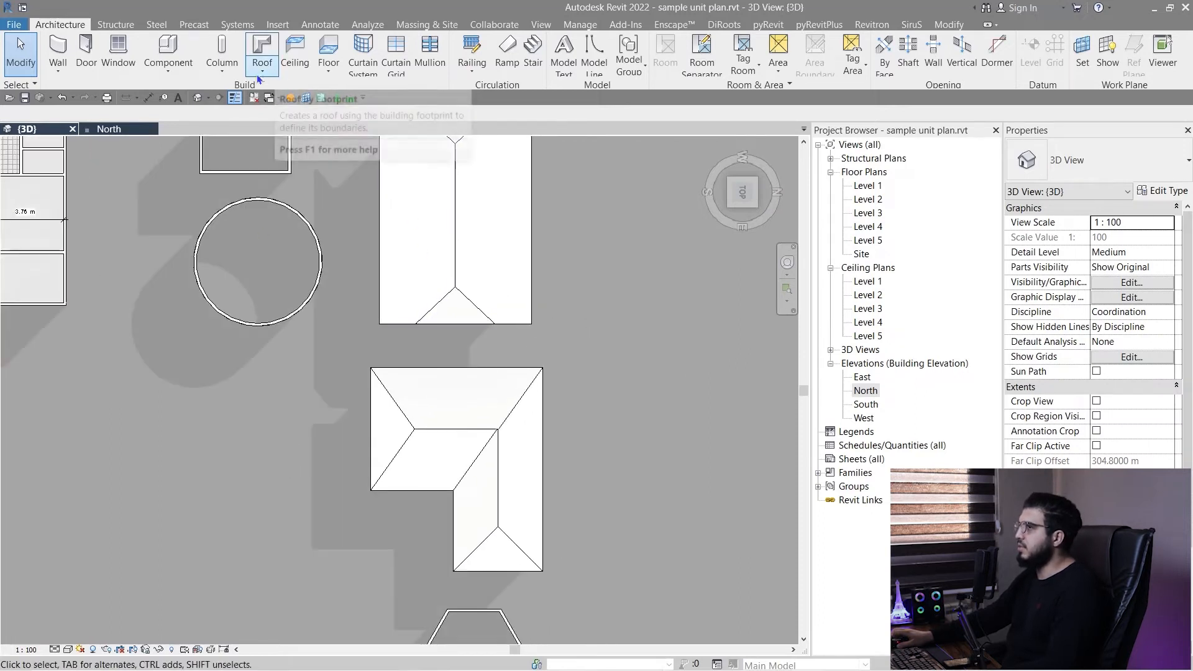
Step: Create a slope-defining footprint roof on Level 2 over the circular building by picking its wall with a 0.5 m overhang
left_click(262, 53)
left_click(287, 80)
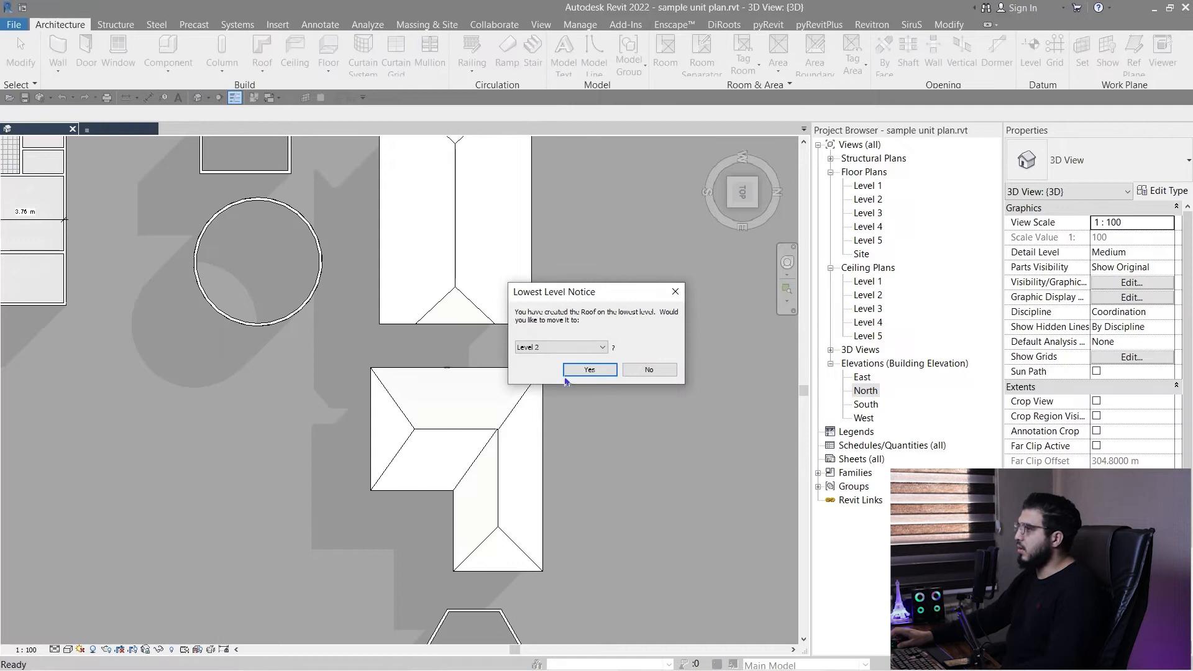
left_click(589, 370)
middle_click_drag(325, 328, 509, 440)
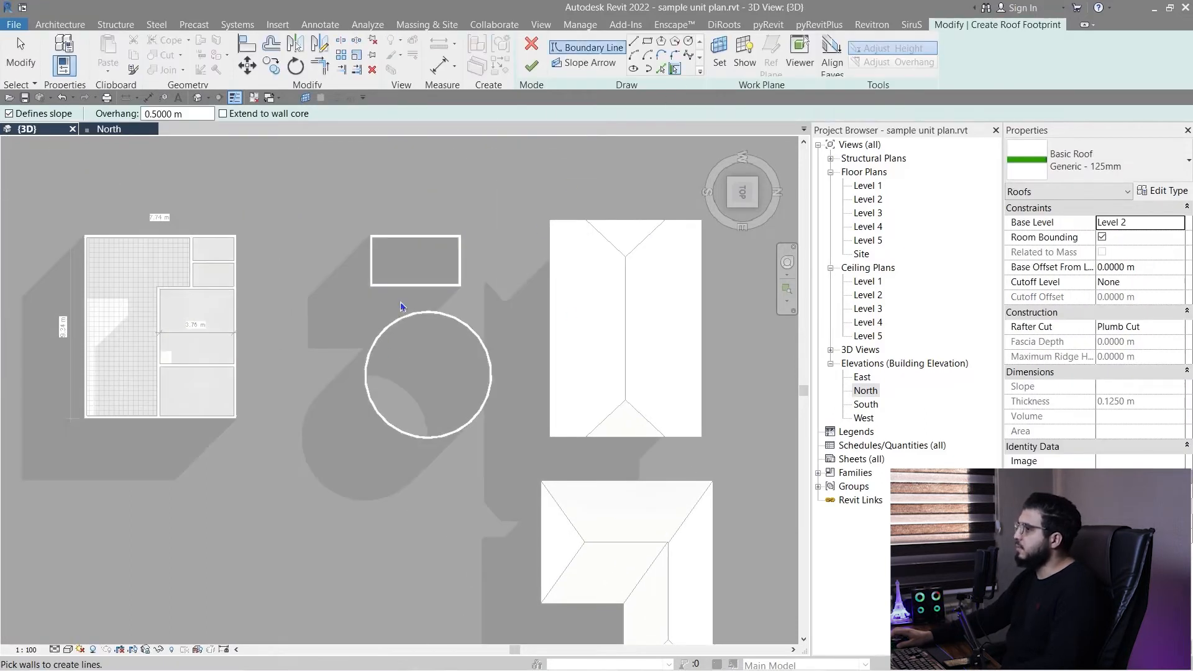
left_click(381, 332)
scroll(433, 345, "up", 3)
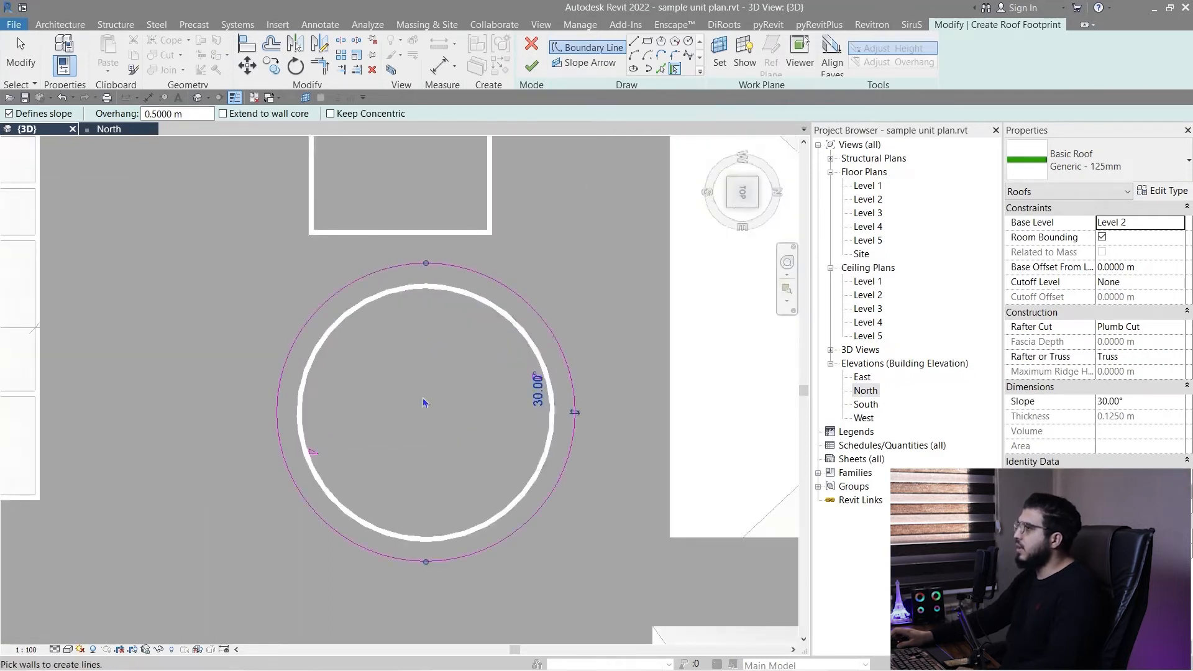
middle_click_drag(423, 399, 443, 296, "shift")
left_click(531, 67)
middle_click_drag(496, 434, 325, 381, "shift")
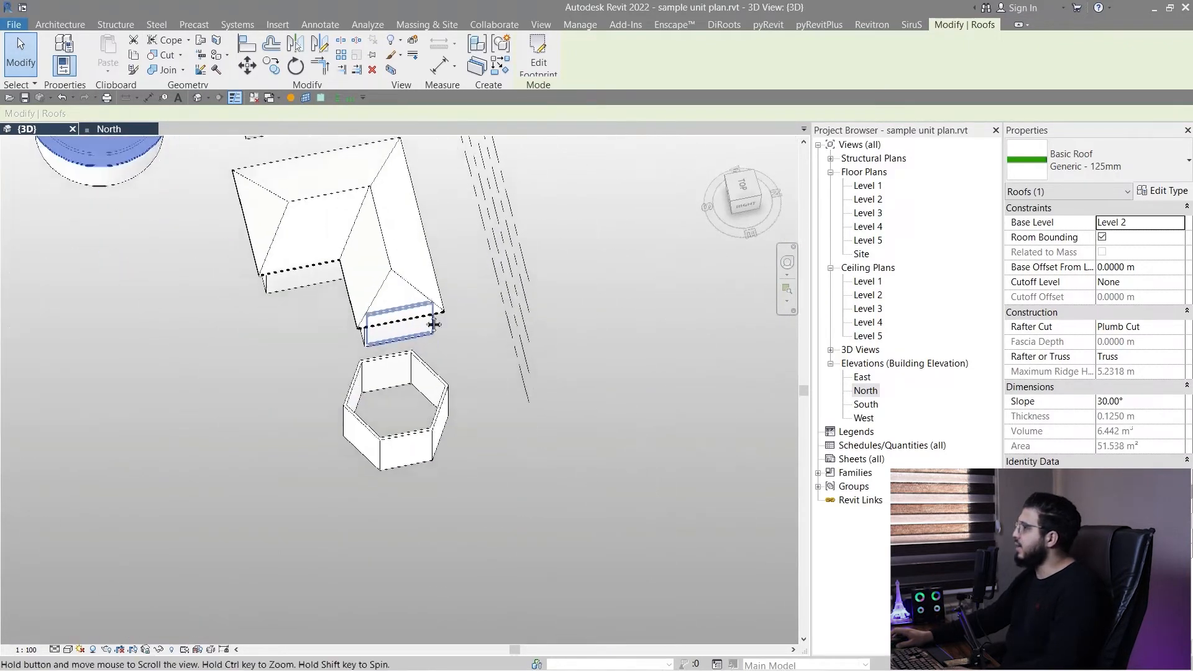
Step: Sketch a slope-defining footprint roof on Level 2 around the hexagonal building by picking its six walls with a 0.5 m overhang
left_click(742, 194)
scroll(439, 584, "down", 2)
middle_click_drag(439, 584, 265, 298)
key("Return")
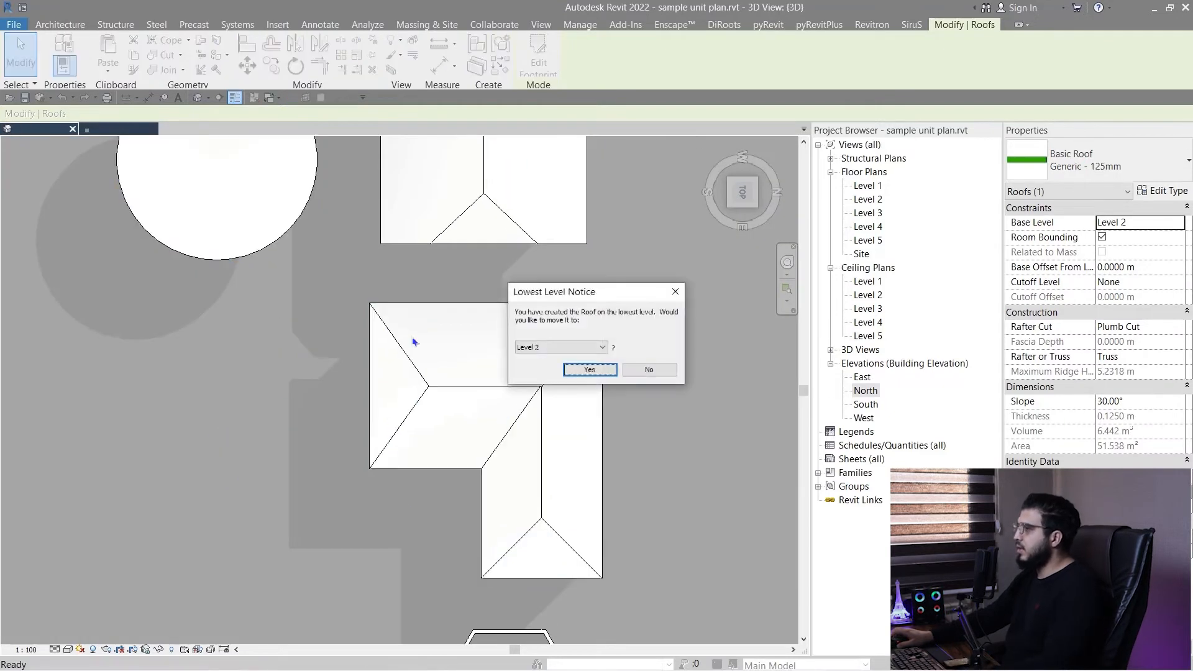
left_click(601, 372)
middle_click_drag(462, 456, 381, 207)
scroll(468, 411, "up", 1)
scroll(469, 413, "up", 1)
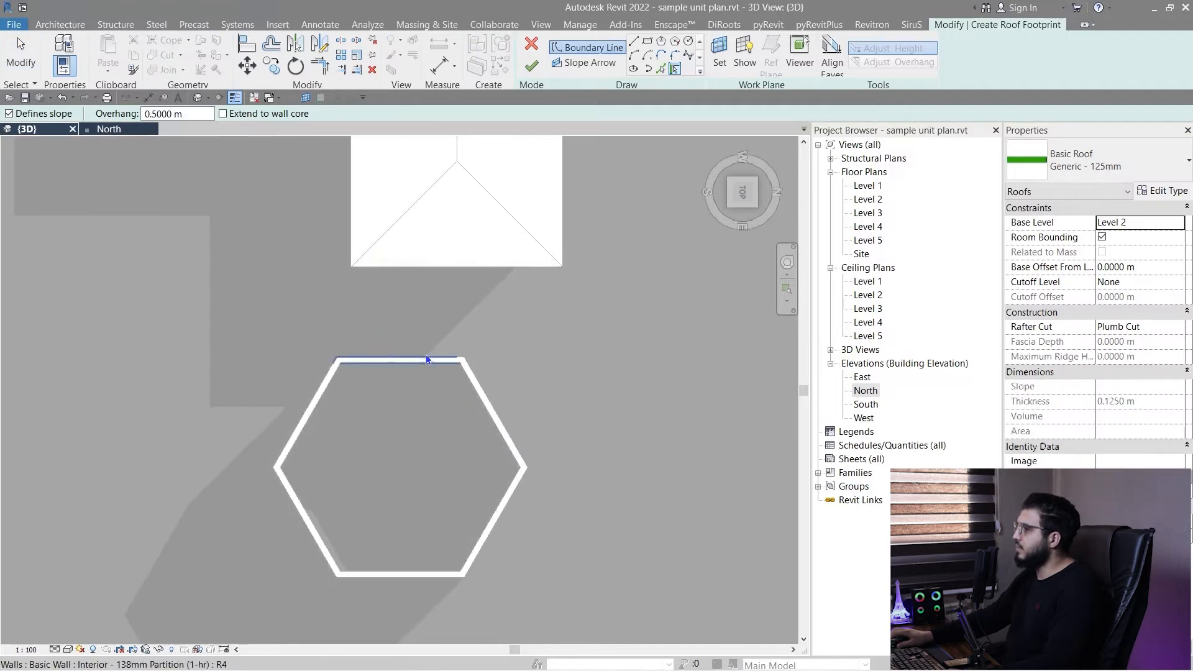
left_click(426, 355)
left_click(314, 397)
left_click(309, 522)
left_click(366, 573)
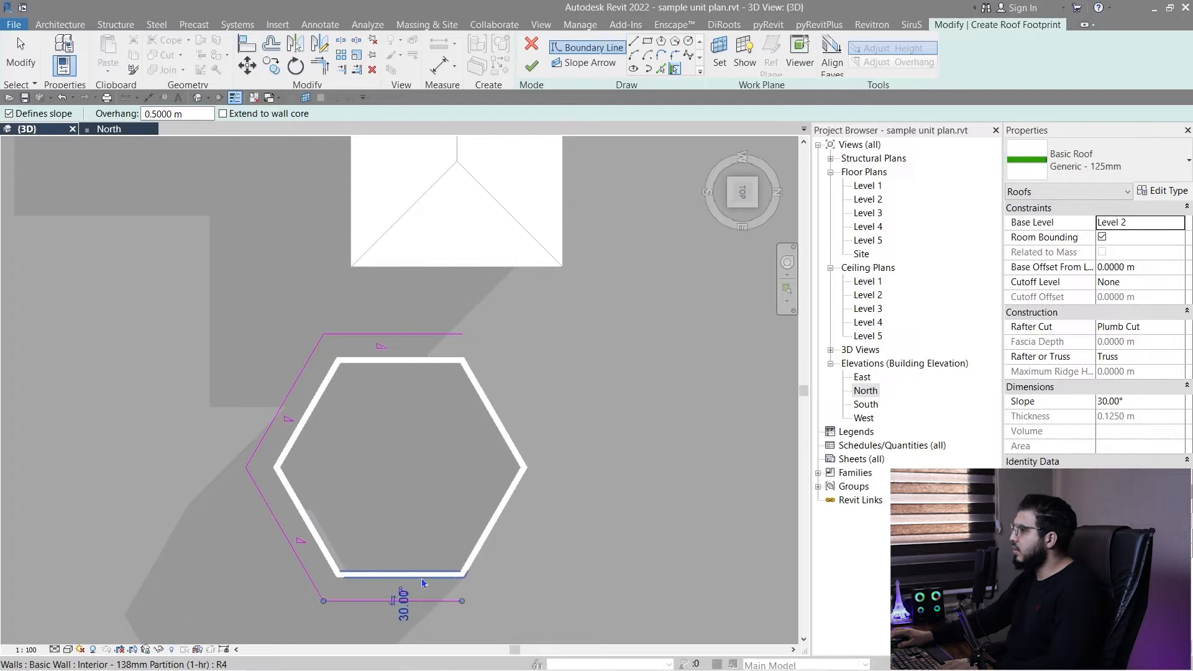
left_click(490, 547)
left_click(497, 401)
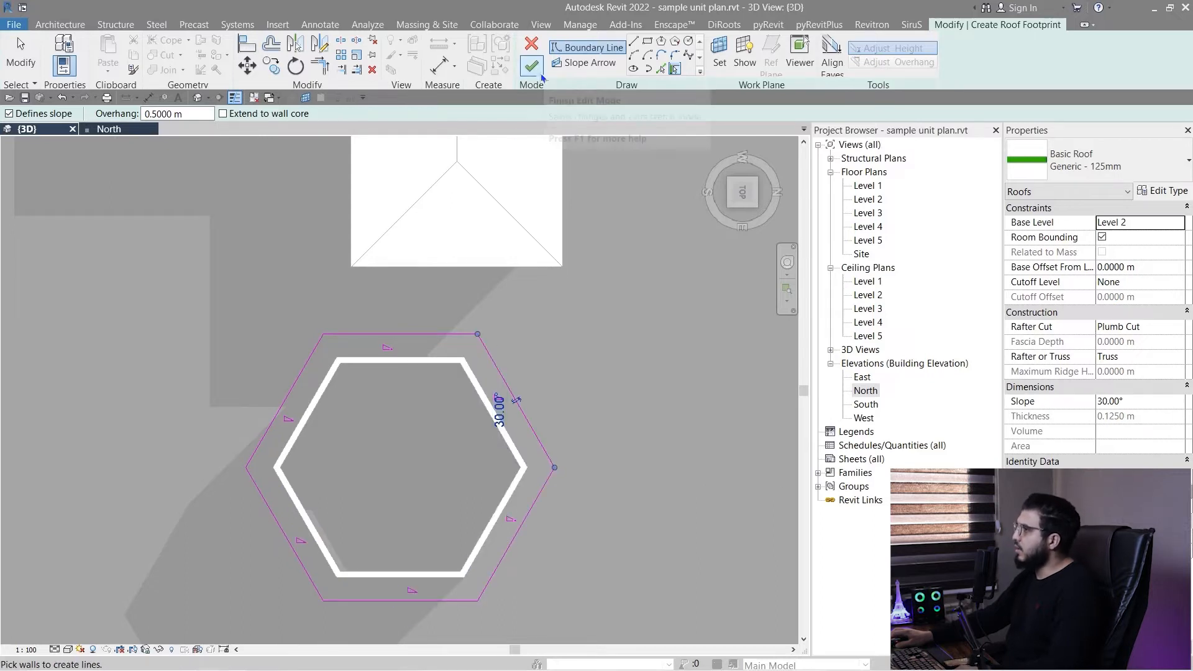
Step: Finish the hexagonal footprint sketch to generate its roof, and inspect it from below and from the side
left_click(540, 75)
middle_click_drag(551, 551, 555, 248, "shift")
left_click(550, 587)
scroll(550, 588, "up", 2)
scroll(549, 588, "down", 3)
middle_click_drag(549, 589, 516, 419, "shift")
key("Tab")
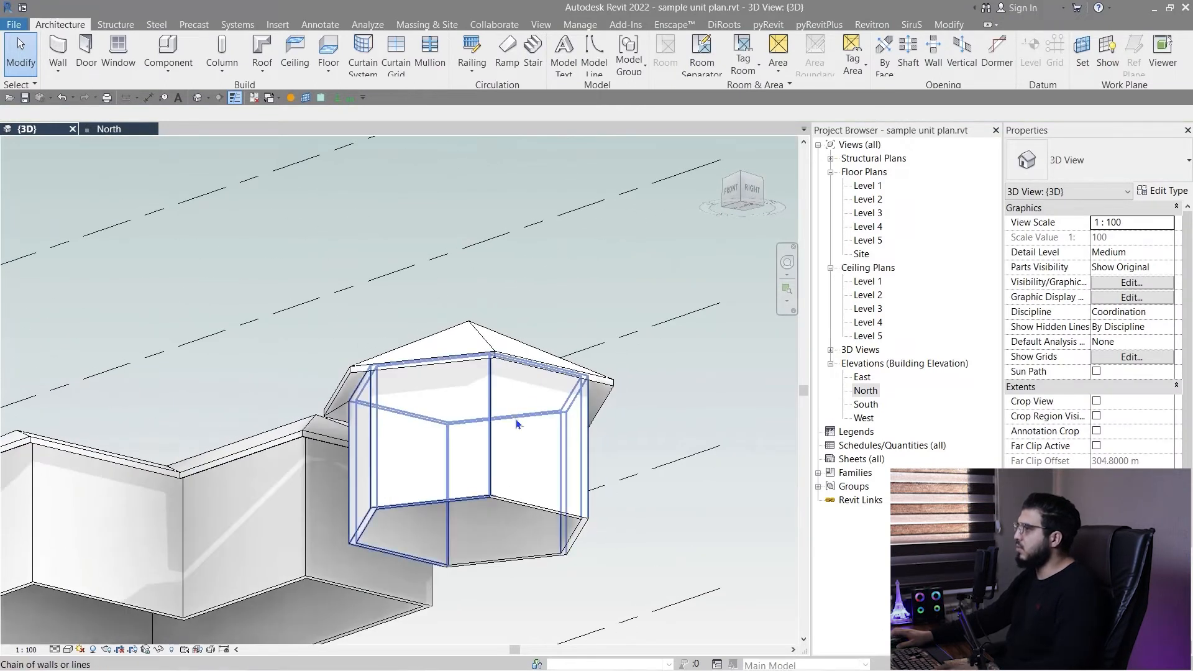
left_click(516, 419)
key("Escape")
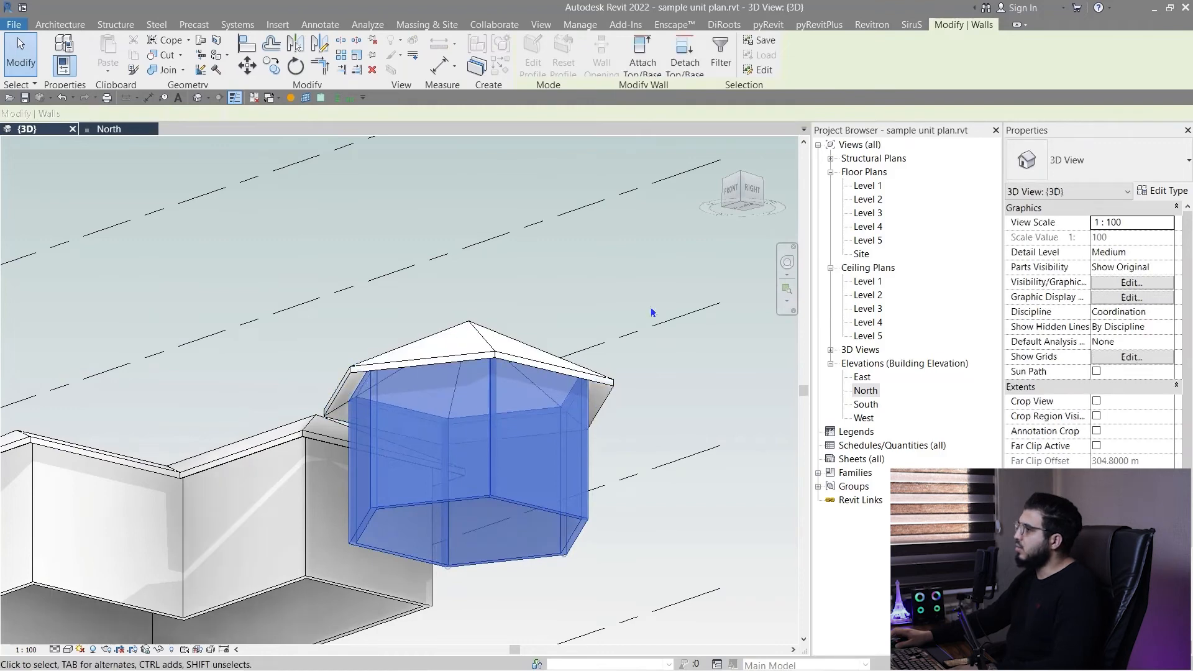
middle_click_drag(651, 307, 550, 425, "shift")
scroll(438, 419, "down", 3)
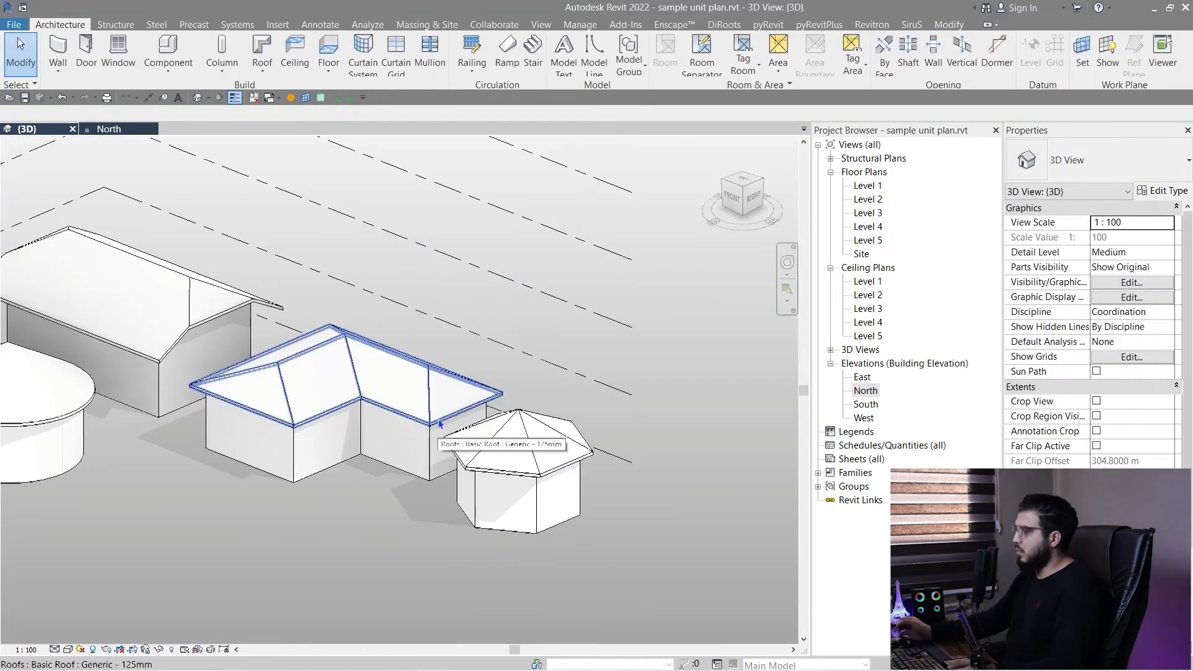
middle_click_drag(438, 429, 400, 468, "shift")
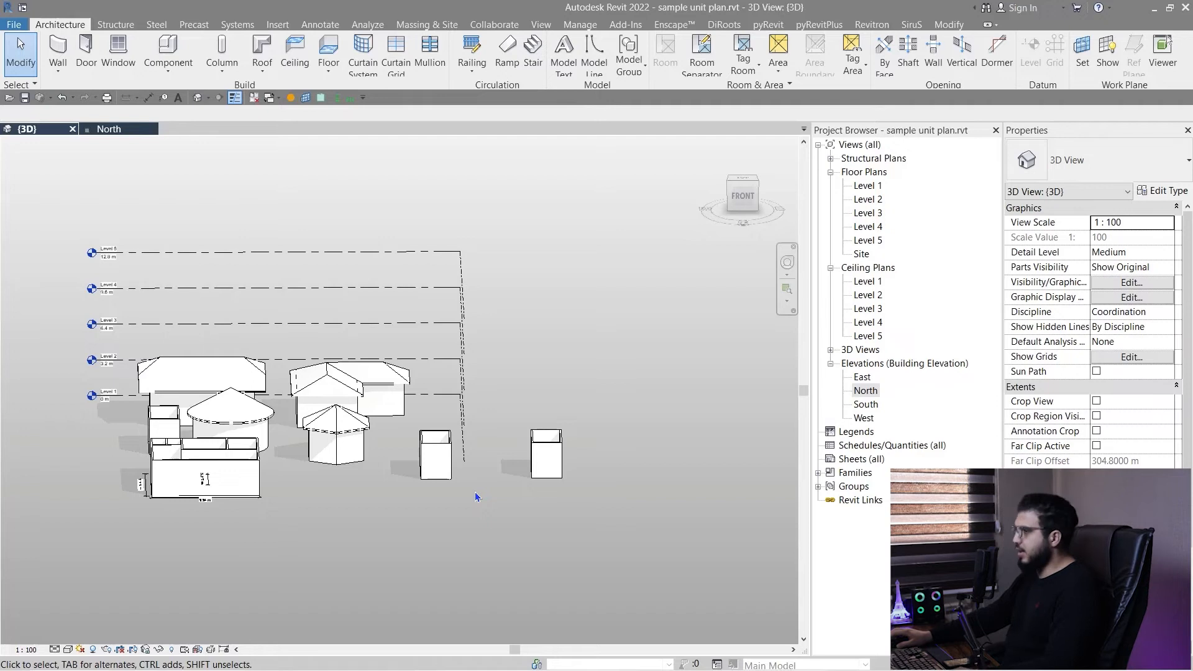
Step: Start a roof by extrusion, picking the front wall face of the outermost small box building as work plane
scroll(475, 497, "up", 3)
middle_click_drag(442, 493, 410, 524)
scroll(591, 392, "down", 1)
middle_click_drag(586, 380, 446, 418)
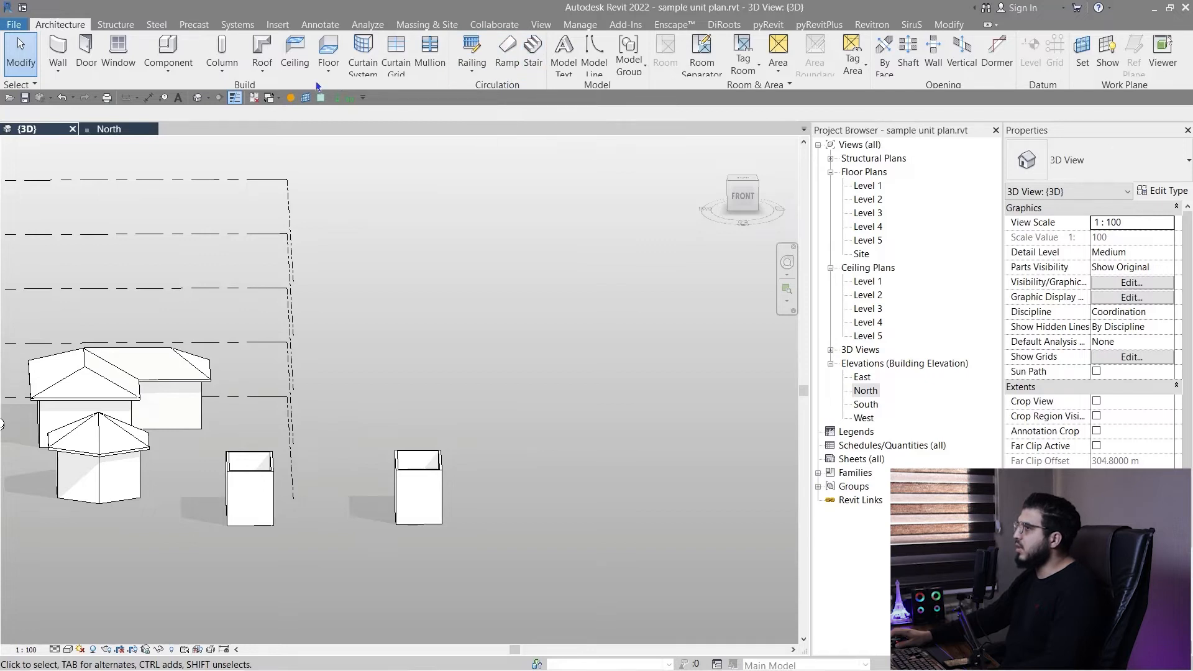
left_click(222, 71)
left_click(259, 72)
left_click(259, 72)
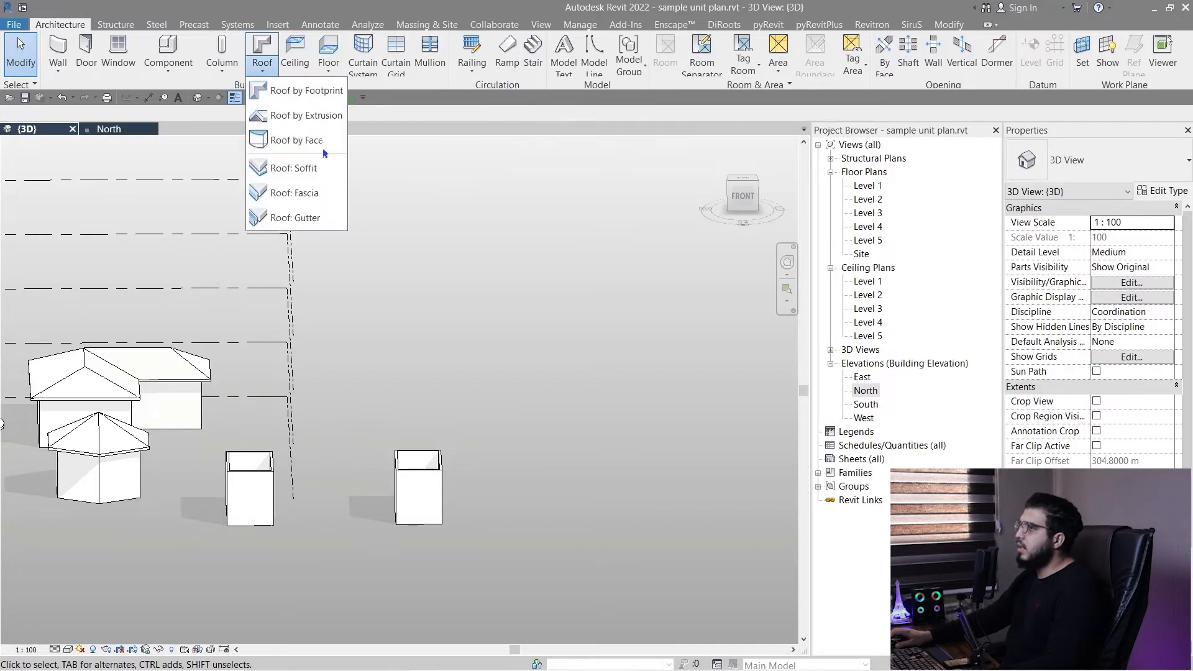
left_click(314, 117)
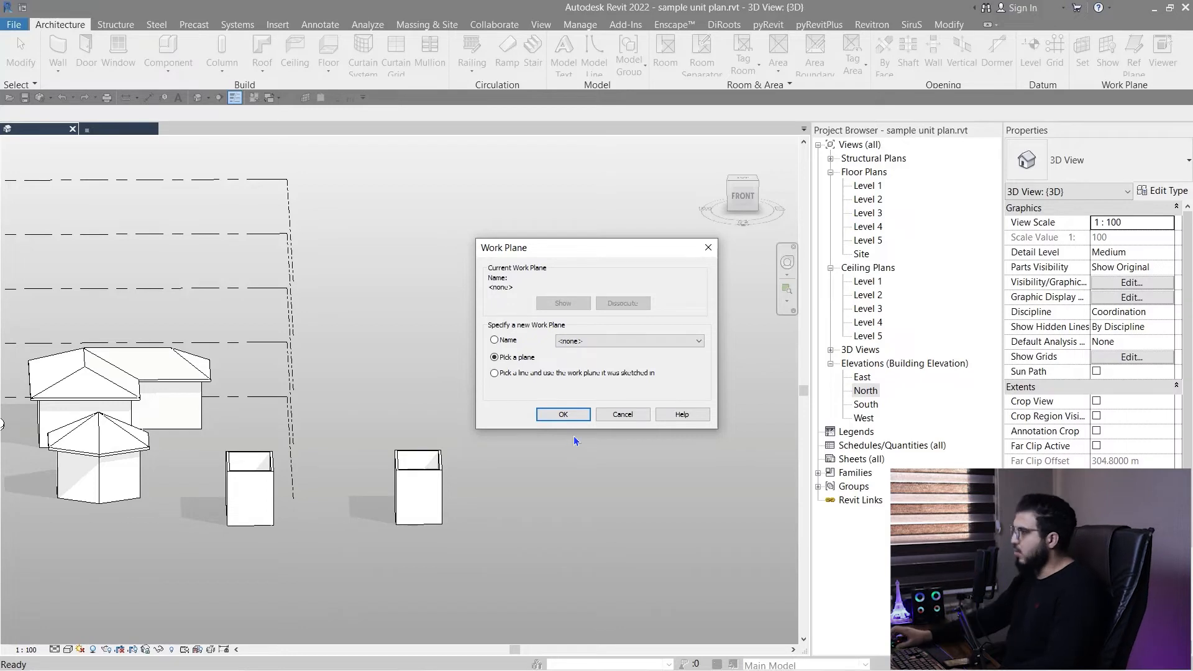
left_click(553, 411)
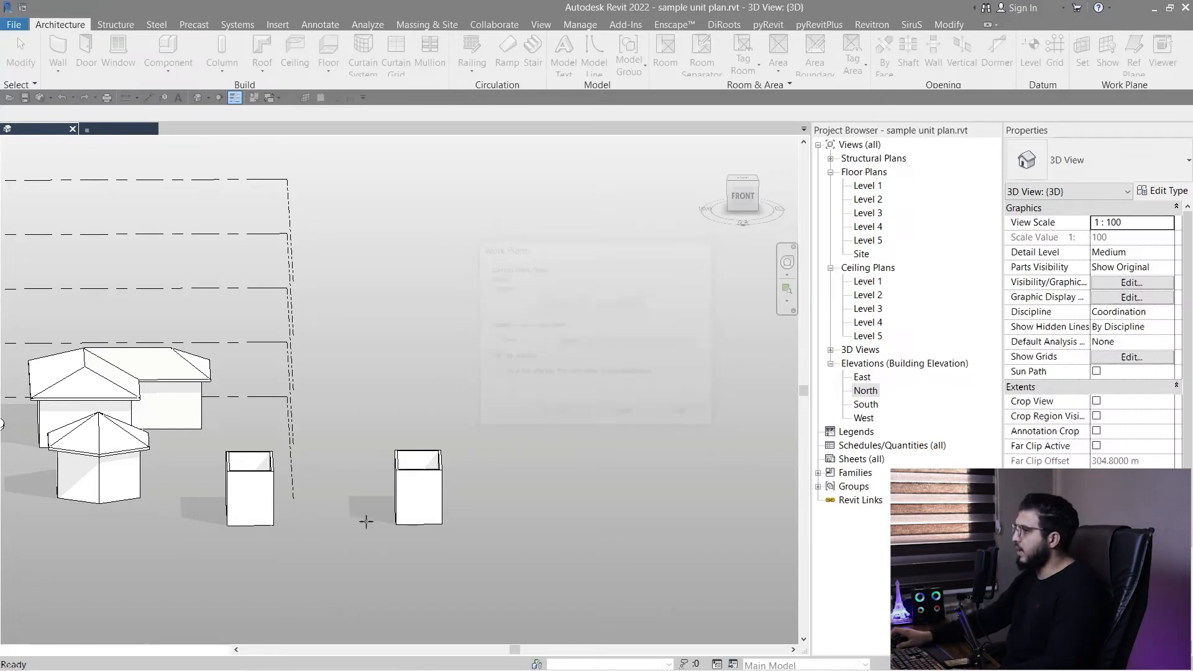
scroll(479, 493, "up", 5)
left_click(540, 334)
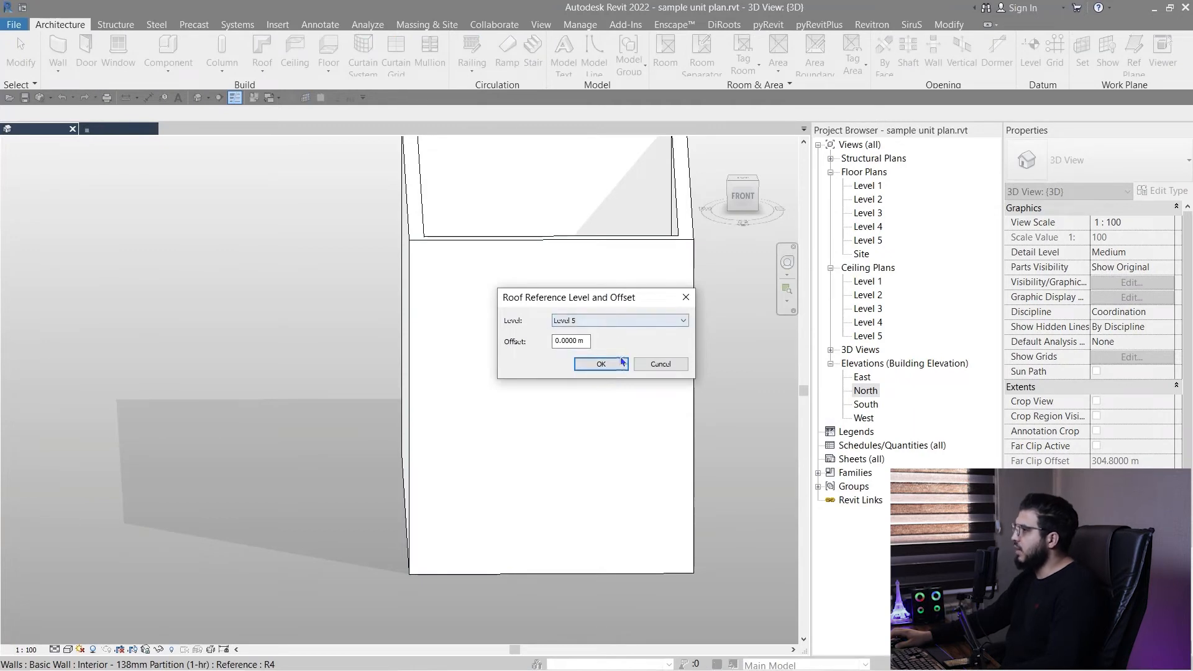
Step: Set the extrusion roof's reference level to Level 2 with a 0 m offset
left_click(606, 324)
left_click(601, 325)
left_click(592, 367)
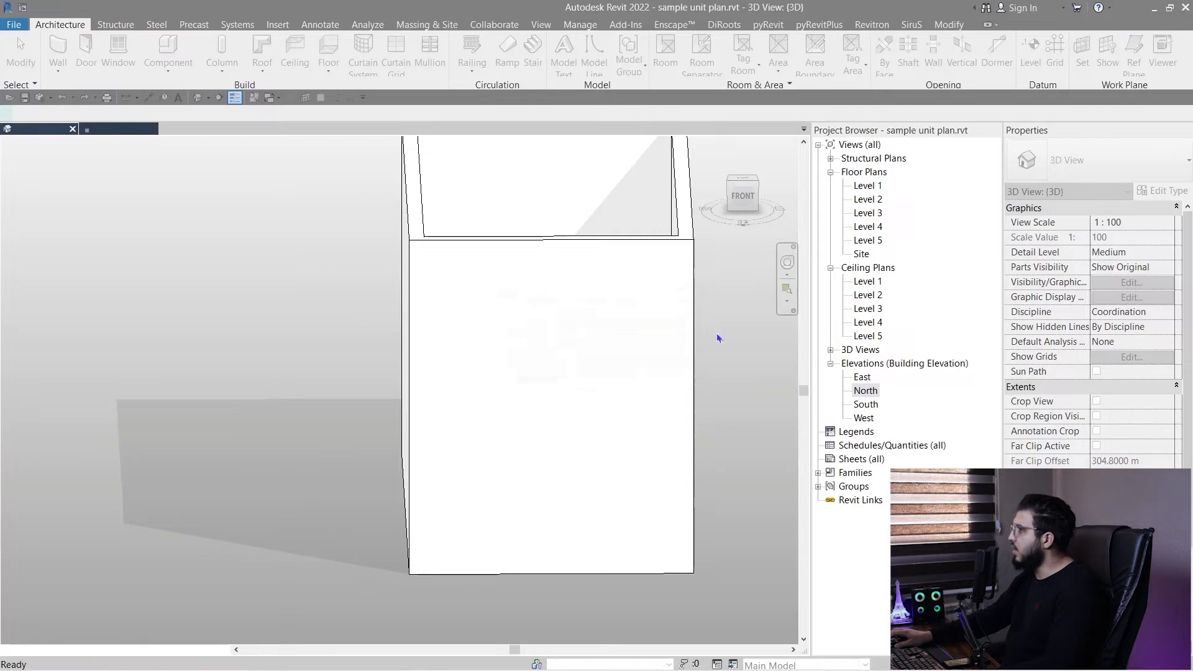
Step: In the front view, draw a vertical guide line up from near the wall top's middle and a horizontal one outward from its upper-left corner
left_click(751, 200)
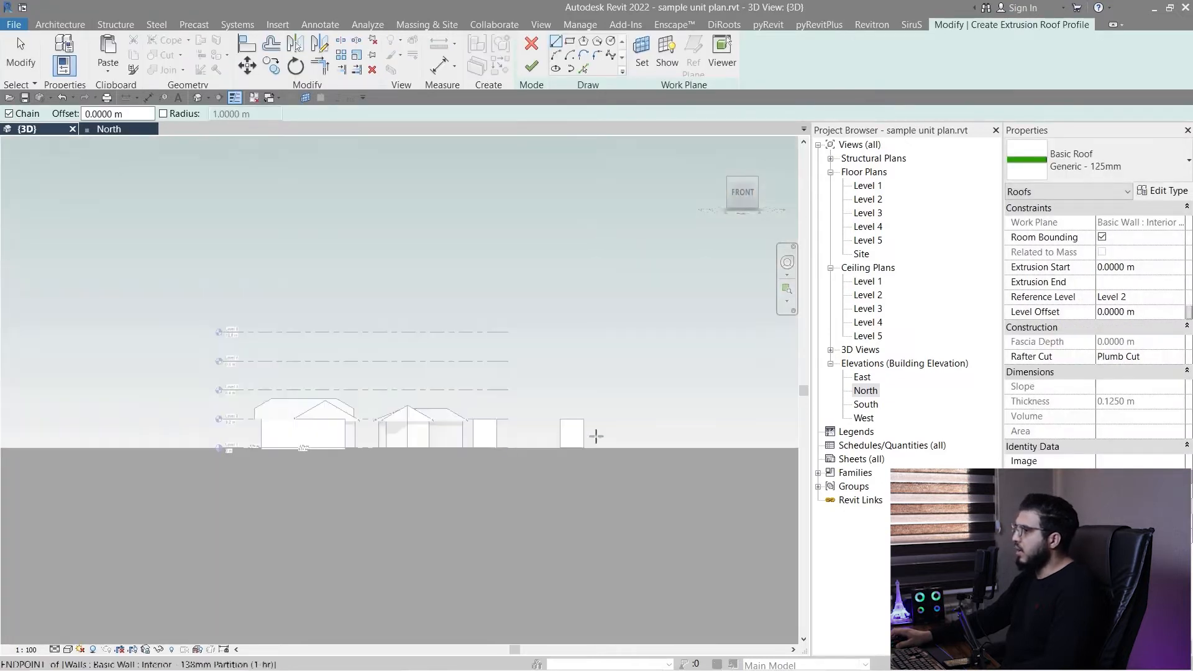
scroll(595, 437, "up", 5)
middle_click_drag(434, 353, 383, 398)
scroll(384, 396, "up", 4)
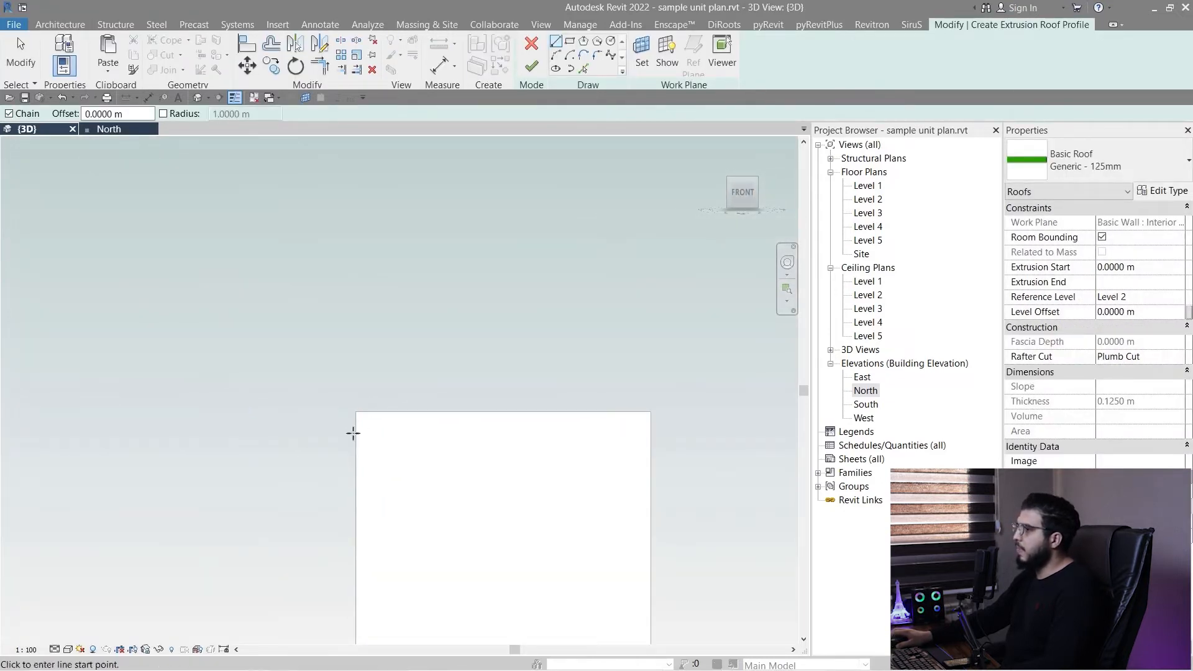
left_click(511, 410)
left_click(511, 207)
key("Escape")
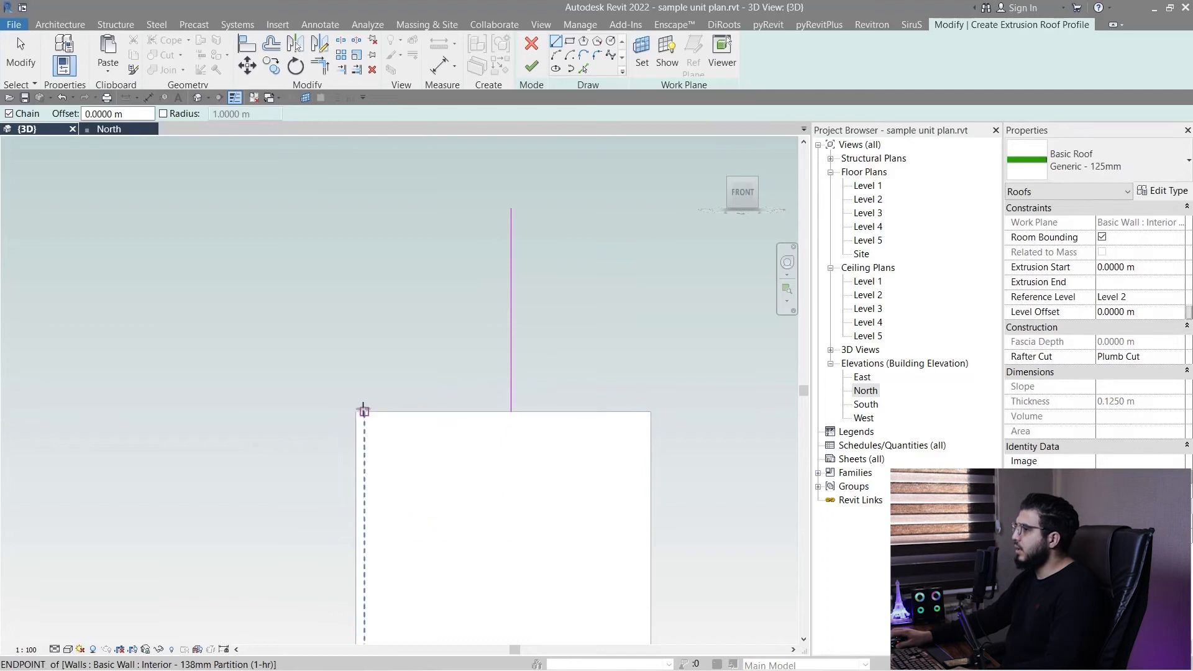
left_click(356, 411)
left_click(283, 411)
key("Escape")
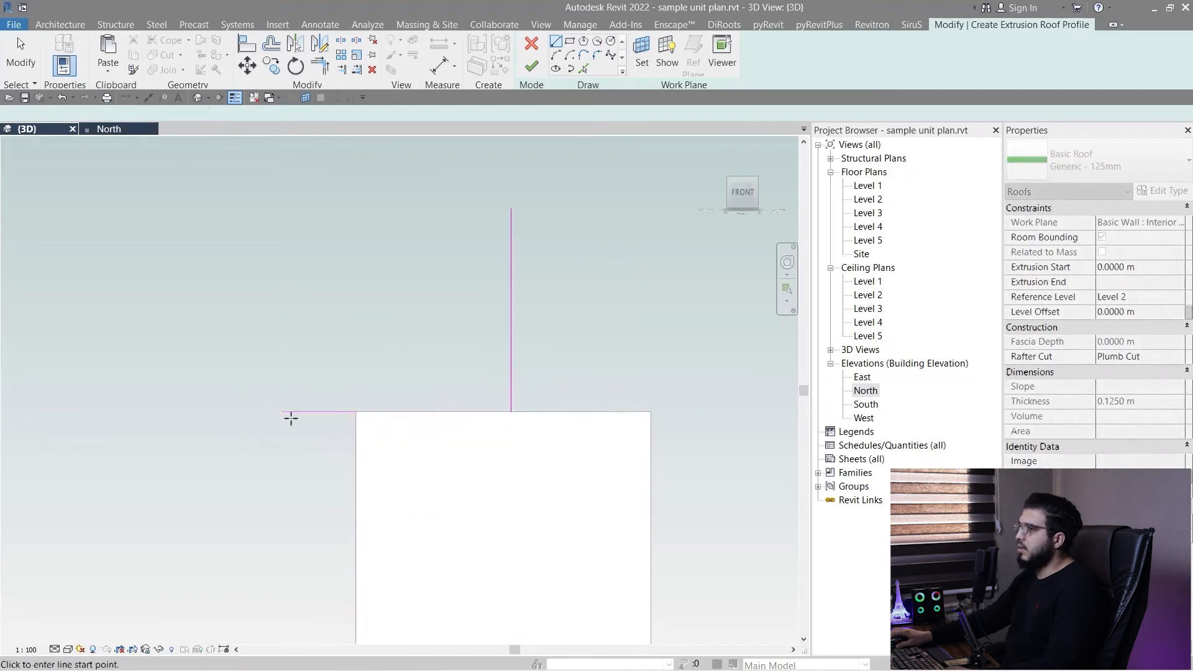
Step: Draw two chained lines from the horizontal guide's outer end to the vertical guide's top, forming a two-pitch left slope
left_click(283, 411)
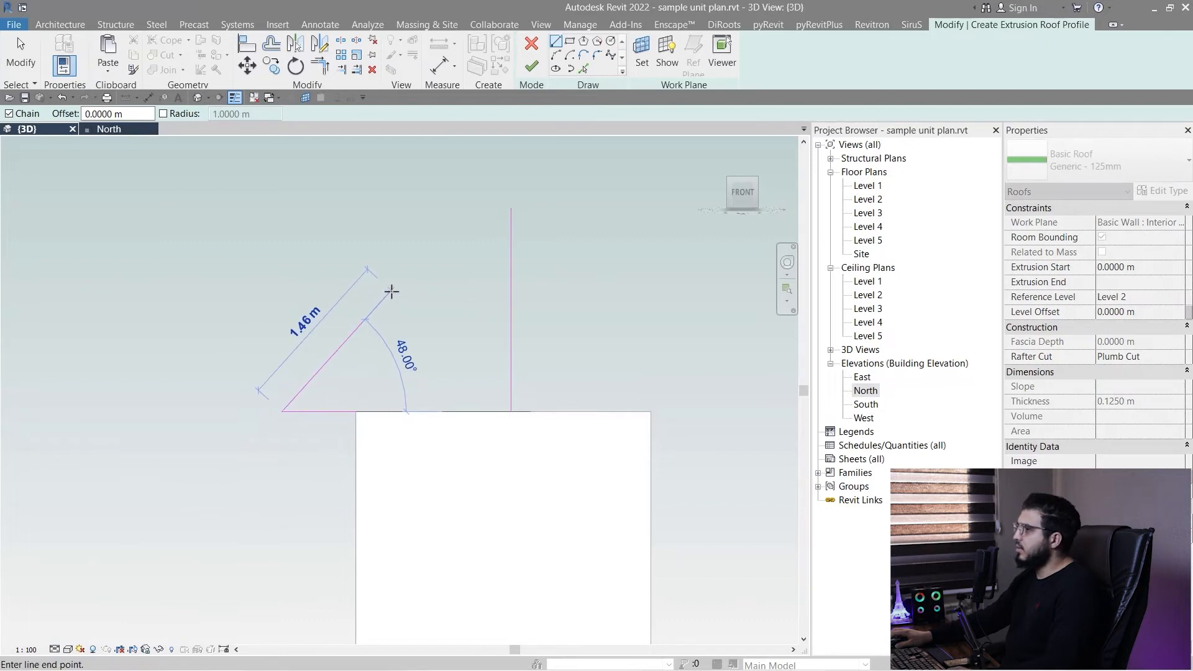
left_click(511, 208)
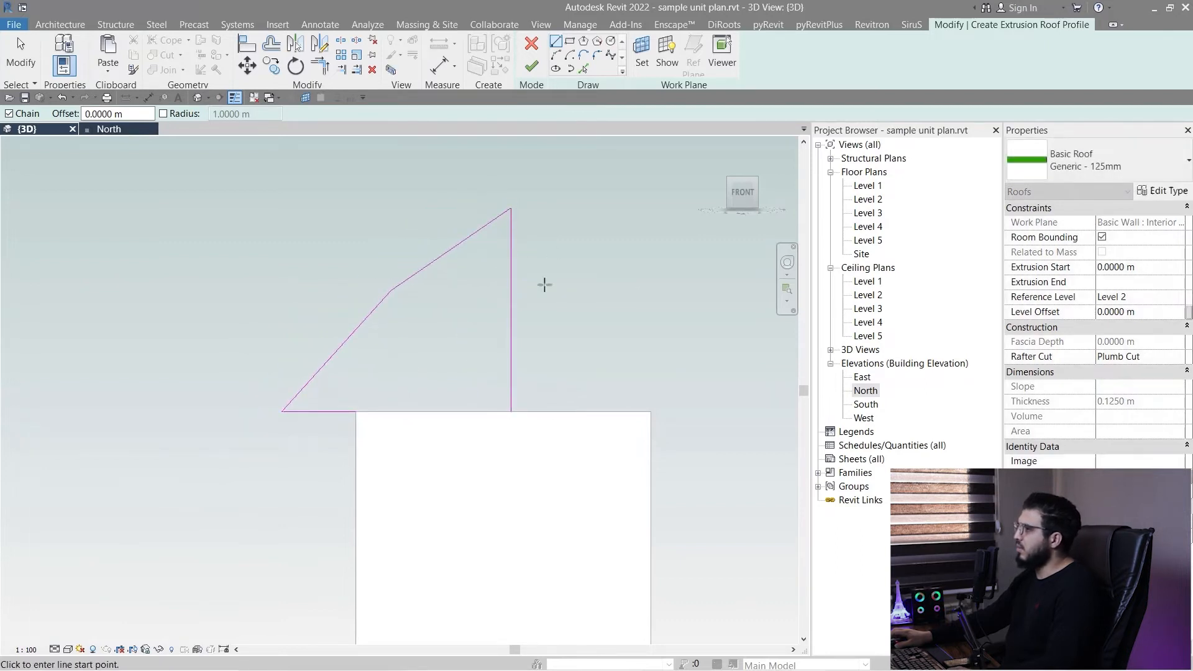
key("Escape")
key("Escape")
Step: Mirror the two slope lines about the vertical guide line to form the right half of the roof profile
left_click_drag(448, 281, 344, 320)
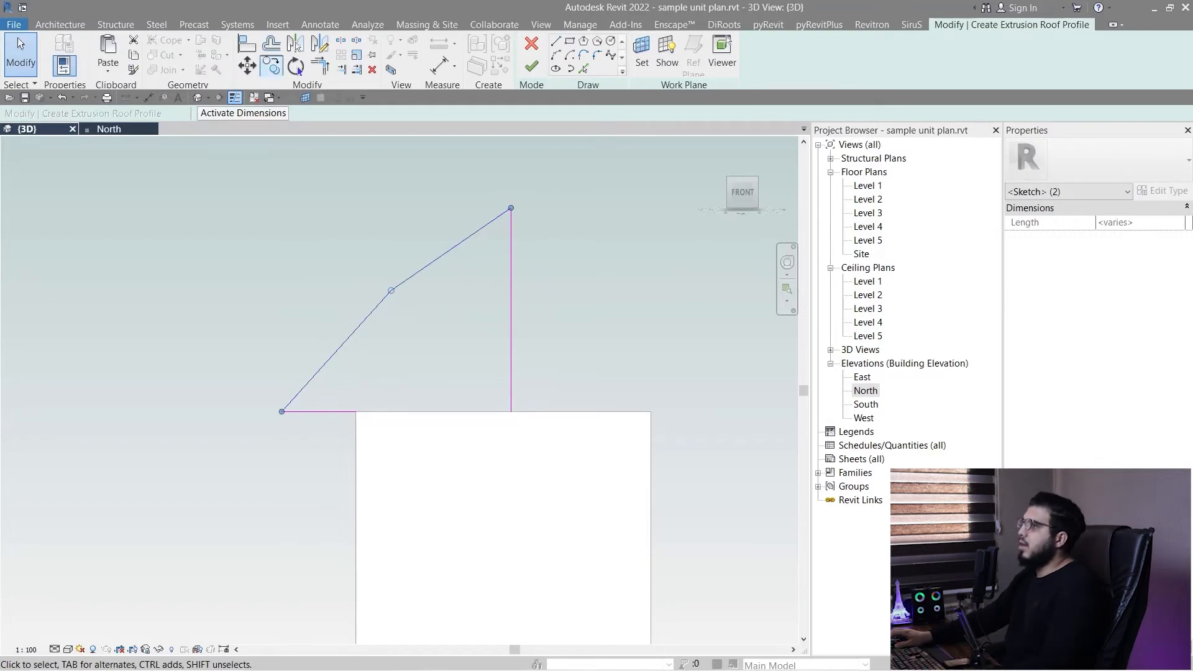
left_click(325, 43)
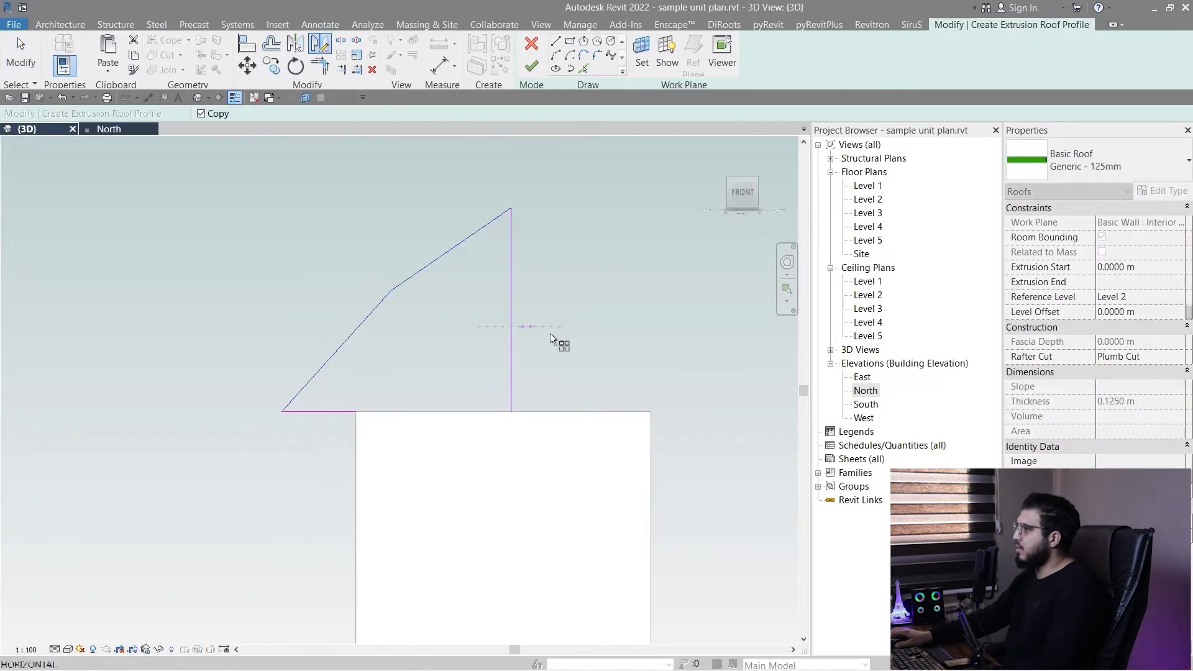
key("Escape")
left_click(293, 49)
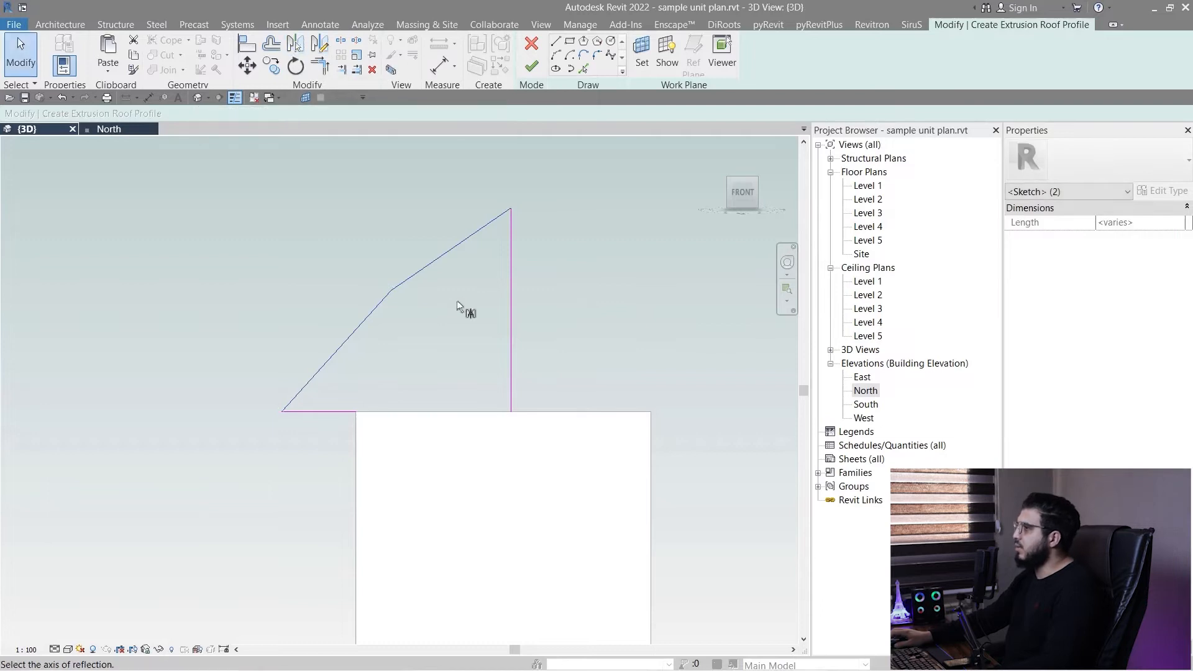
left_click(511, 304)
Step: Delete the vertical and horizontal guide lines from the roof profile sketch
left_click_drag(591, 337, 448, 422)
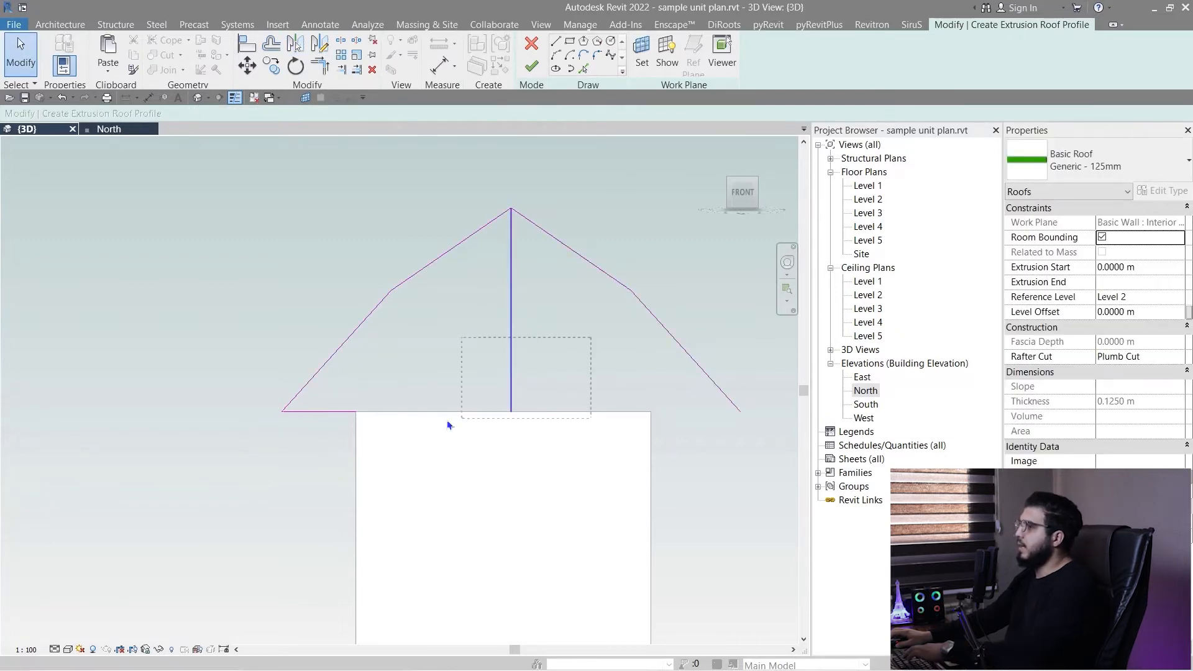
left_click_drag(352, 445, 352, 445)
key("Delete")
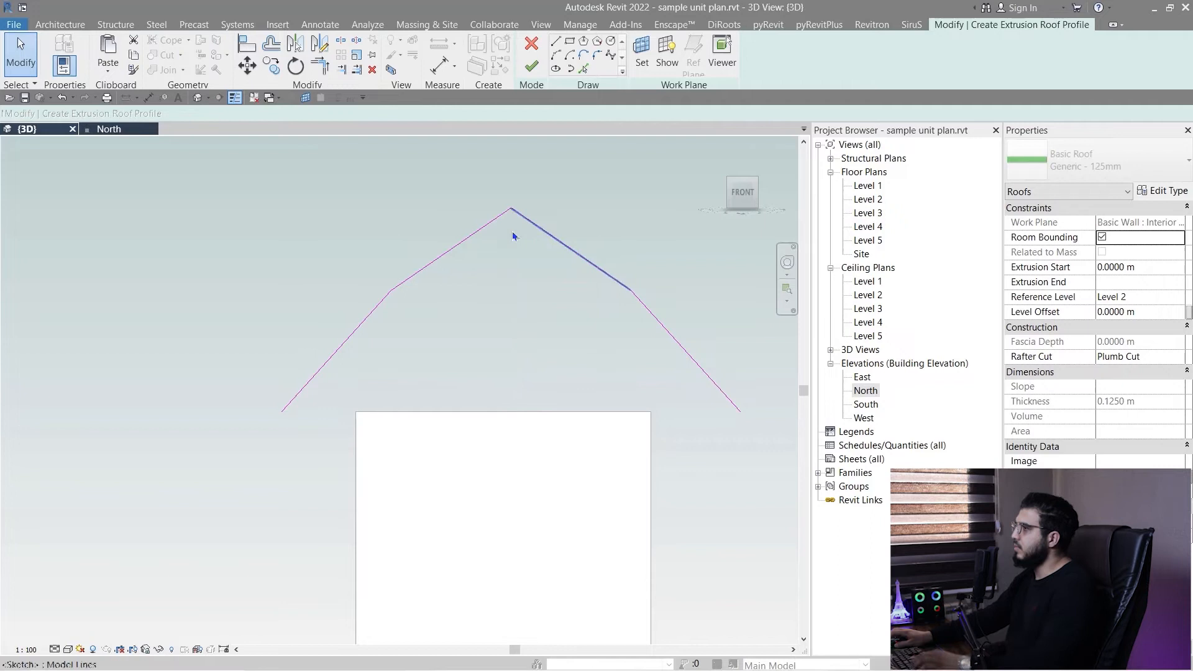
Step: Draw a horizontal line between the two upper slopes just below the peak and trim off the peak above it
left_click(467, 237)
left_click(554, 237)
key("Escape")
key("Escape")
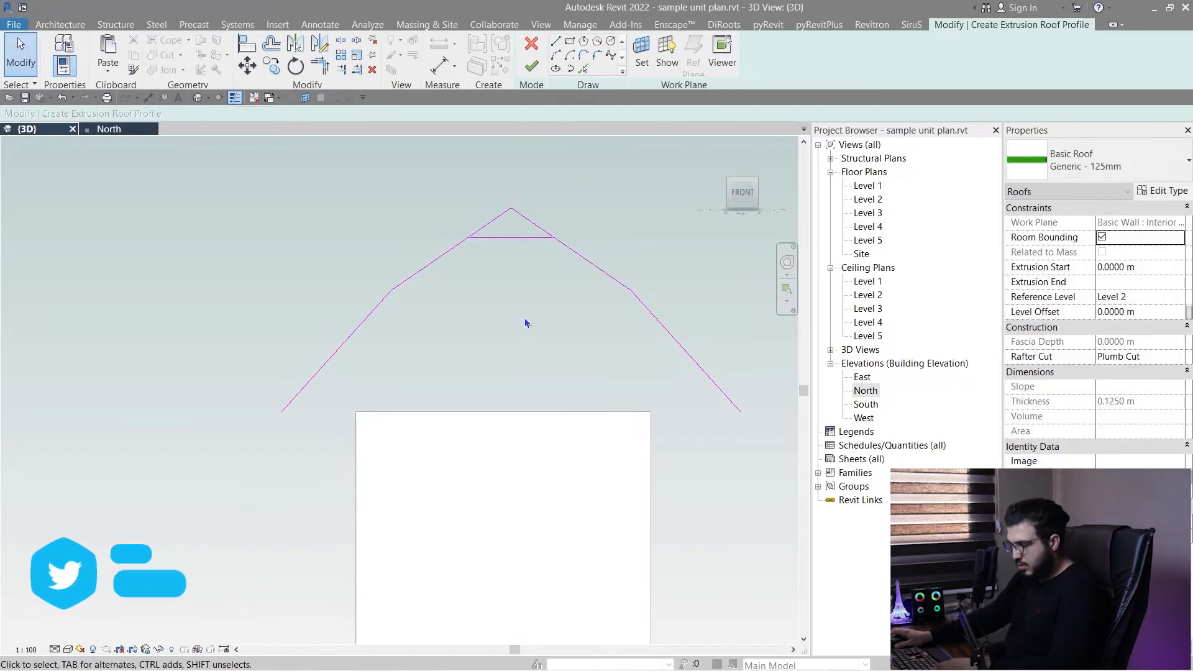
key("t")
key("r")
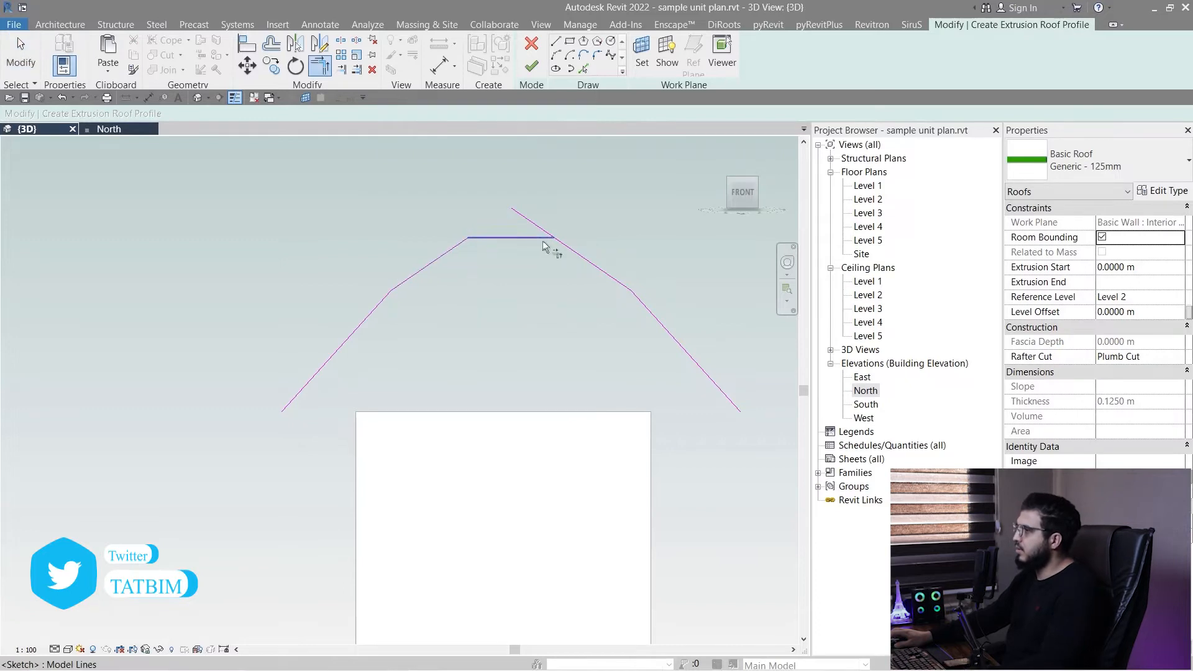
scroll(535, 379, "down", 3)
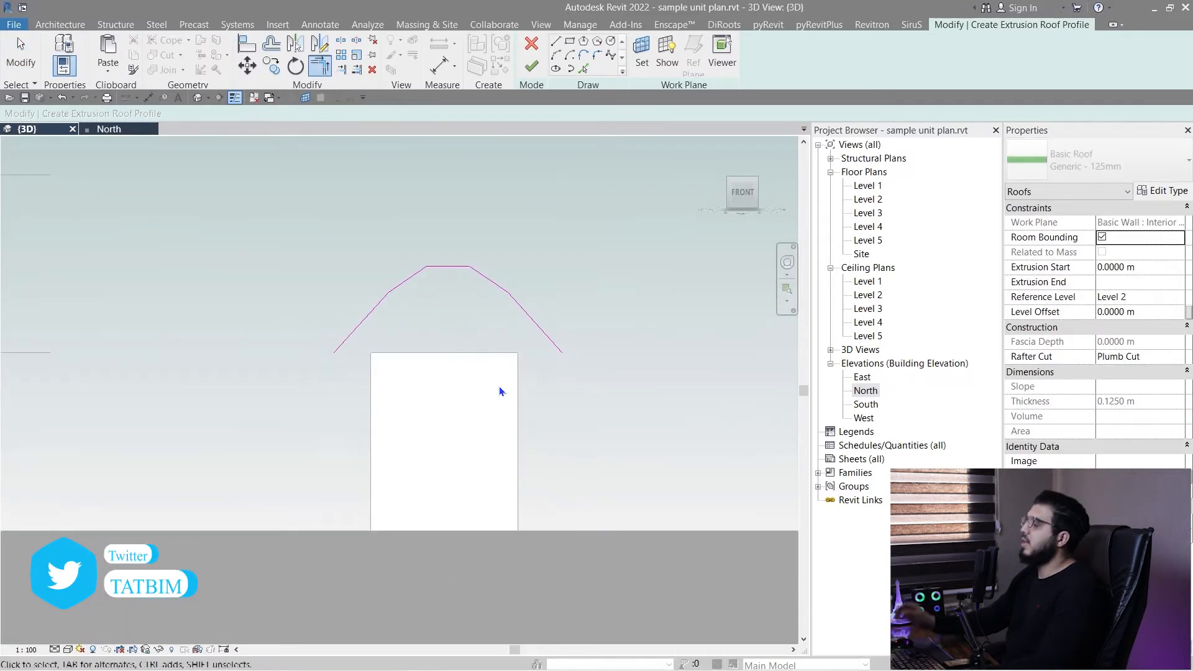
key("Escape")
Step: Finish the faceted roof profile and set the roof's Extrusion End to -5 m
mouse_move(501, 381)
middle_mouse_down("shift")
mouse_move(485, 293)
mouse_move(523, 271)
mouse_move(468, 362)
mouse_move(607, 466)
mouse_move(622, 398)
middle_mouse_up("shift")
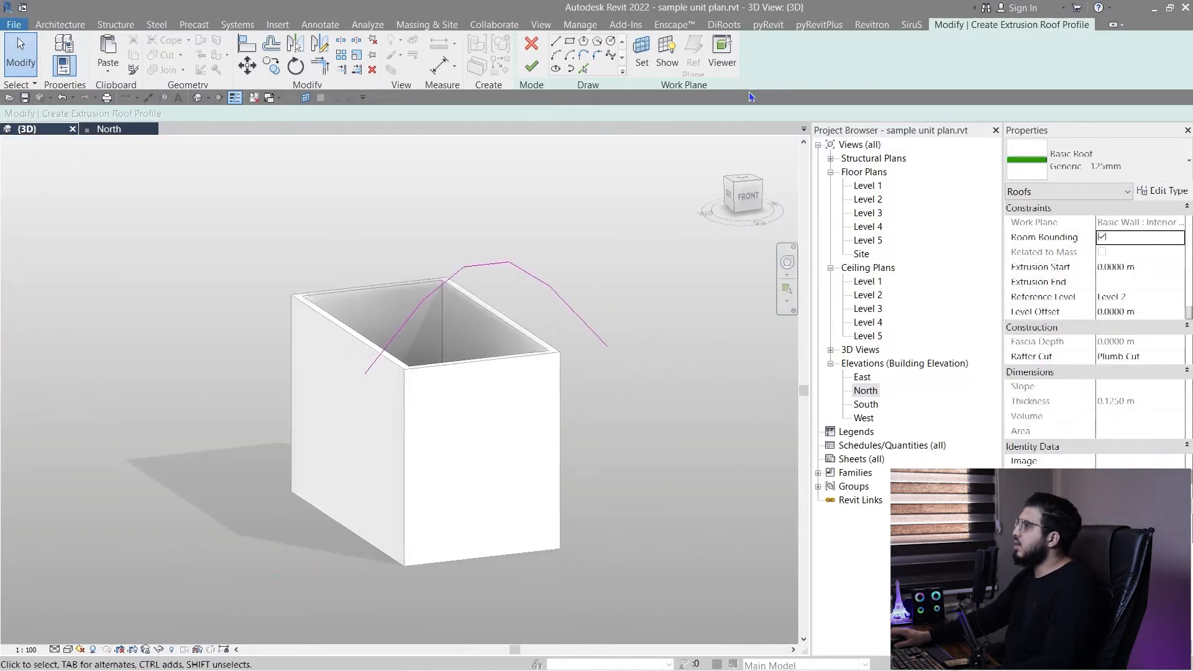
left_click(532, 66)
mouse_move(566, 344)
middle_mouse_down()
mouse_move(671, 279)
mouse_move(590, 292)
mouse_move(579, 423)
mouse_move(331, 461)
middle_mouse_up()
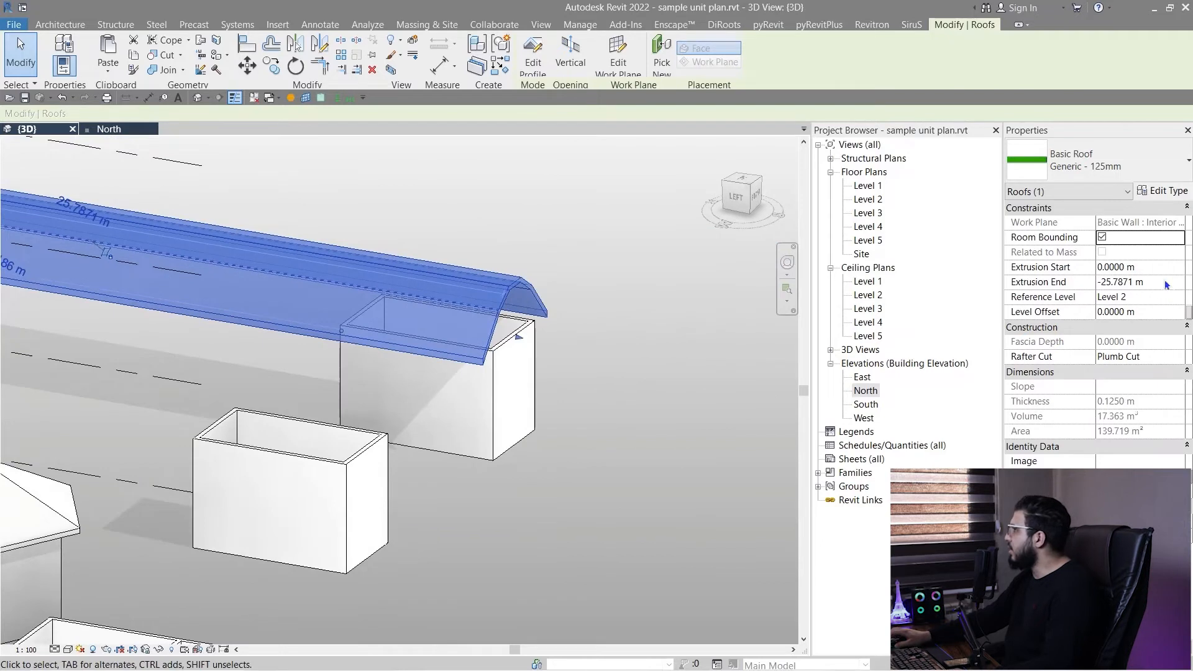
left_click(1165, 282)
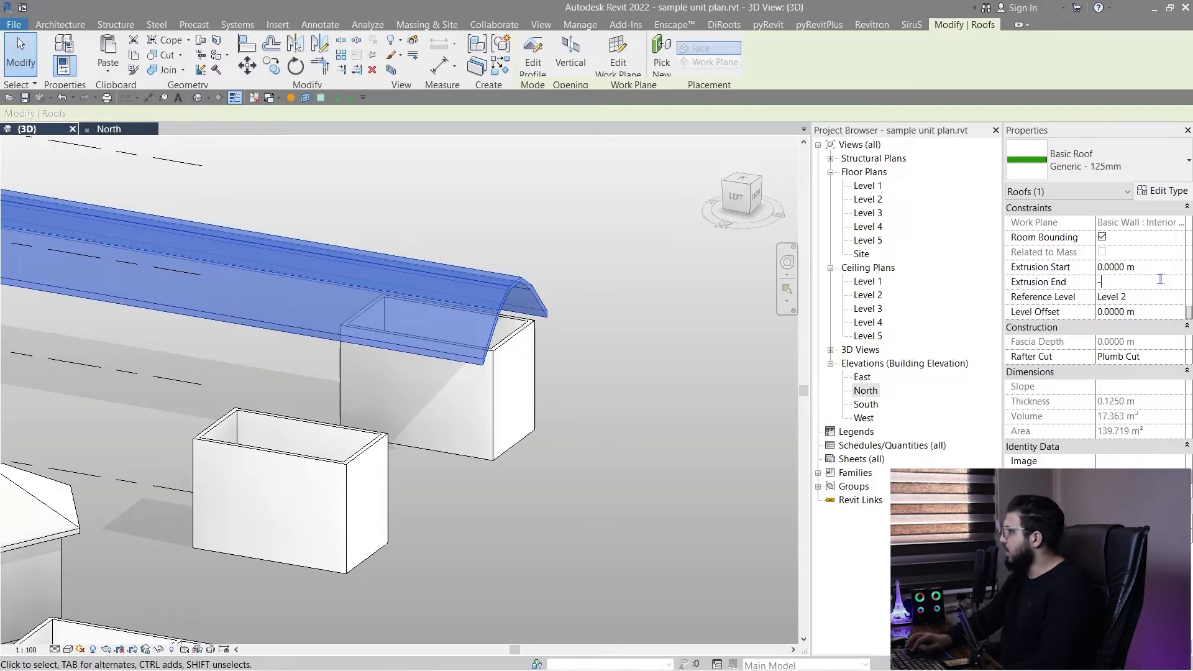
type("-5")
key("Return")
middle_click_drag(569, 460, 765, 553, "shift")
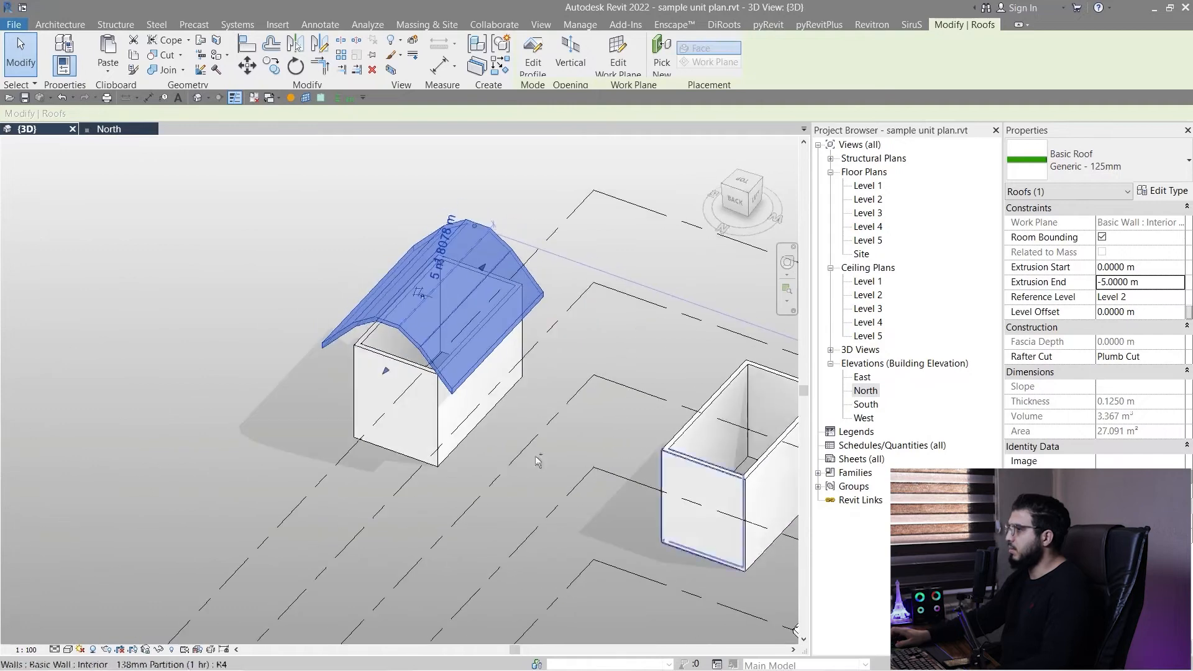
scroll(488, 438, "up", 3)
middle_click_drag(453, 413, 333, 359, "shift")
middle_click_drag(247, 475, 267, 470)
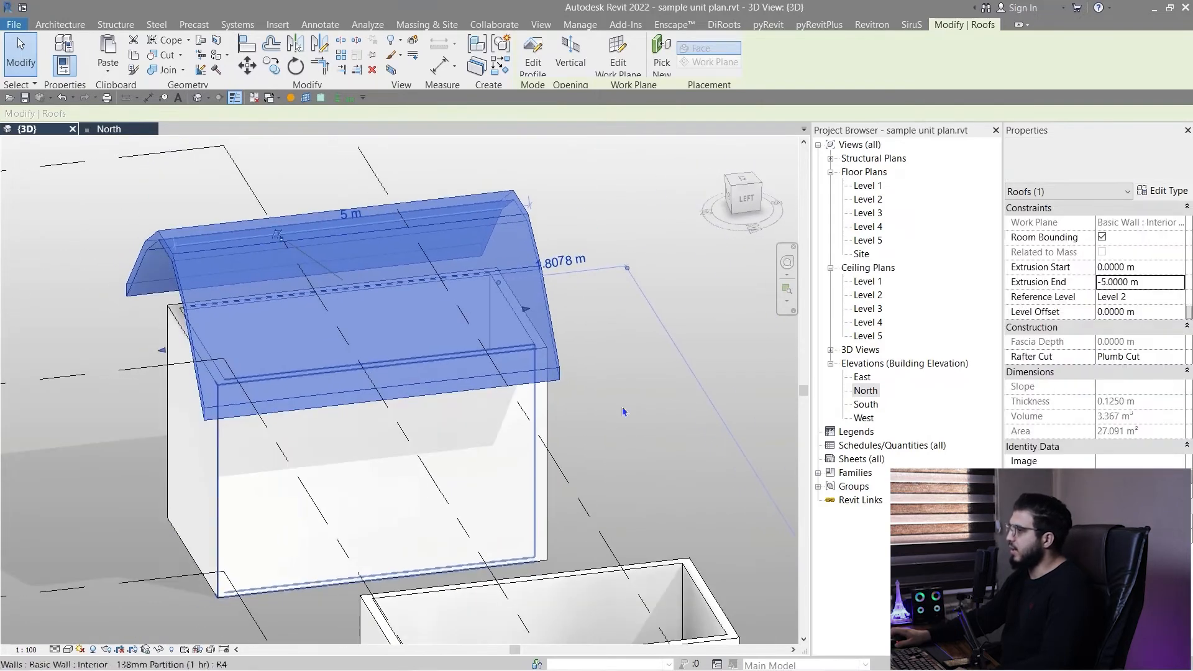
left_click(624, 412)
Step: Attach the tops of all four connected walls of the small building to the faceted extrusion roof
middle_click_drag(517, 461, 714, 445, "shift")
middle_click_drag(343, 487, 433, 431)
key("Tab")
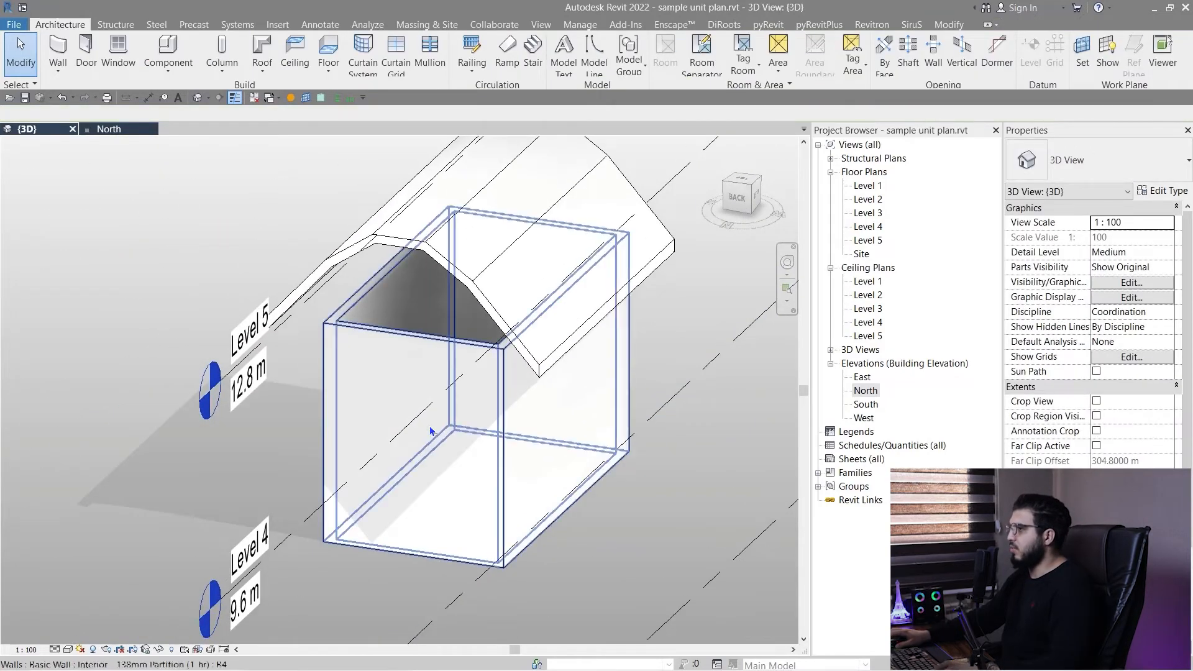
left_click(433, 432)
left_click(472, 286)
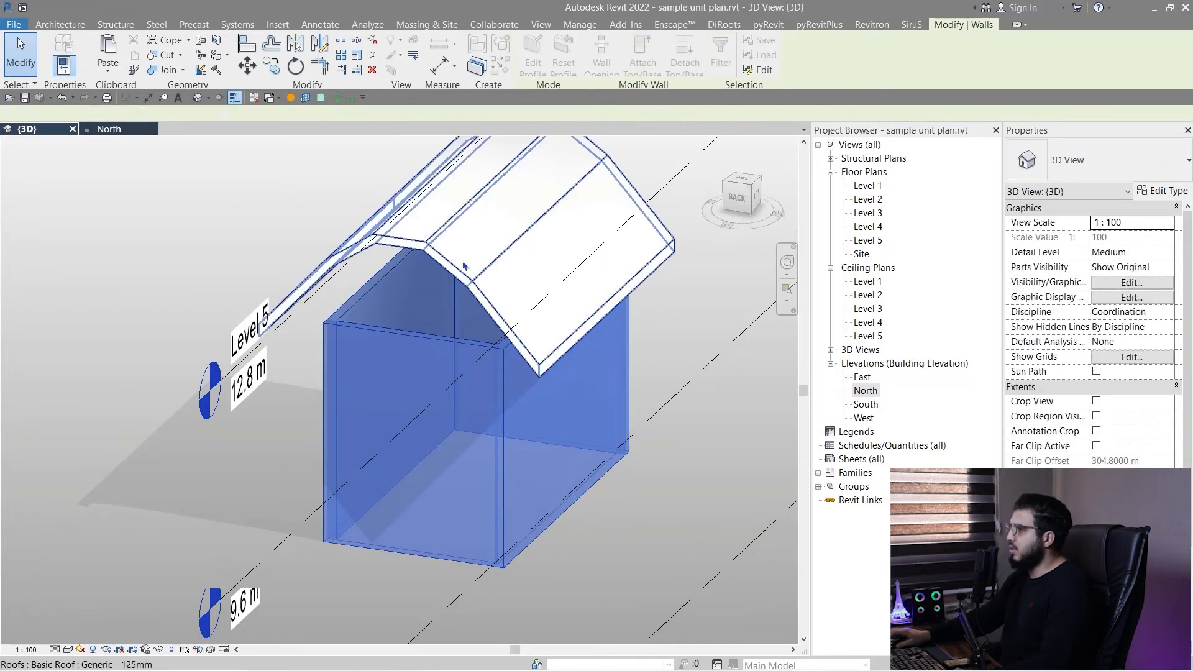
left_click(664, 511)
Step: Start a roof by extrusion on the neighbouring roofless box, picking its front wall face as work plane and accepting Level 5 as reference level
middle_click_drag(666, 511, 245, 469, "shift")
scroll(332, 481, "down", 3)
middle_click_drag(347, 476, 637, 446)
mouse_move(496, 398)
middle_mouse_down()
mouse_move(458, 394)
mouse_move(522, 375)
mouse_move(495, 402)
middle_mouse_up()
middle_click_drag(351, 410, 495, 438)
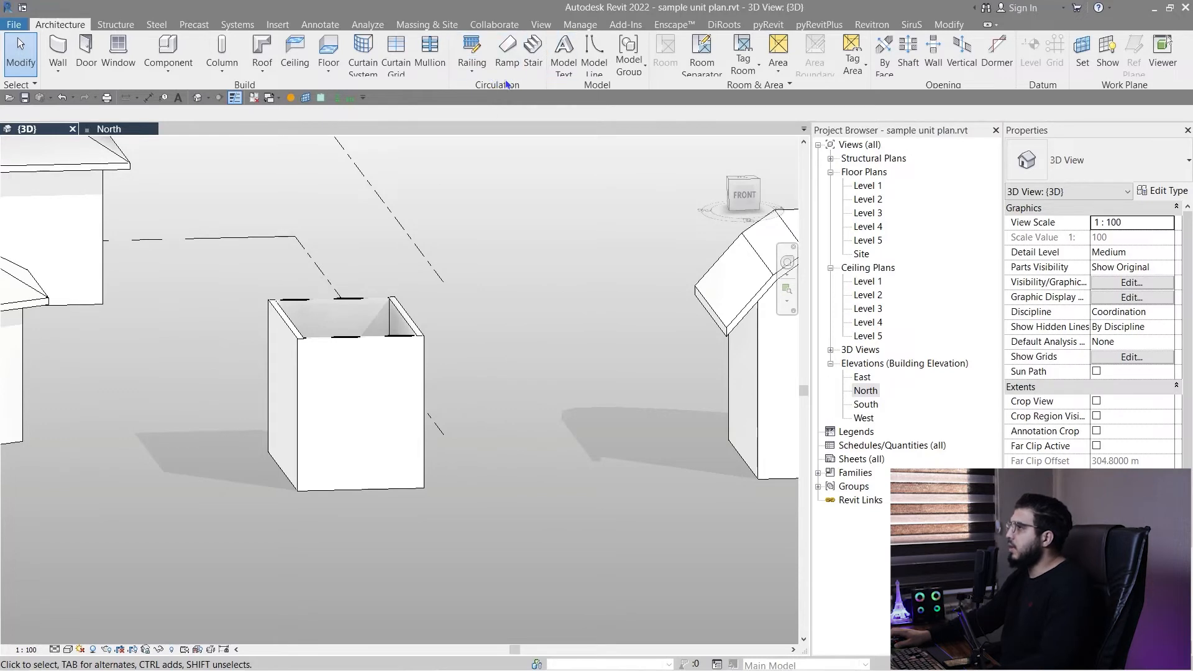
left_click(270, 75)
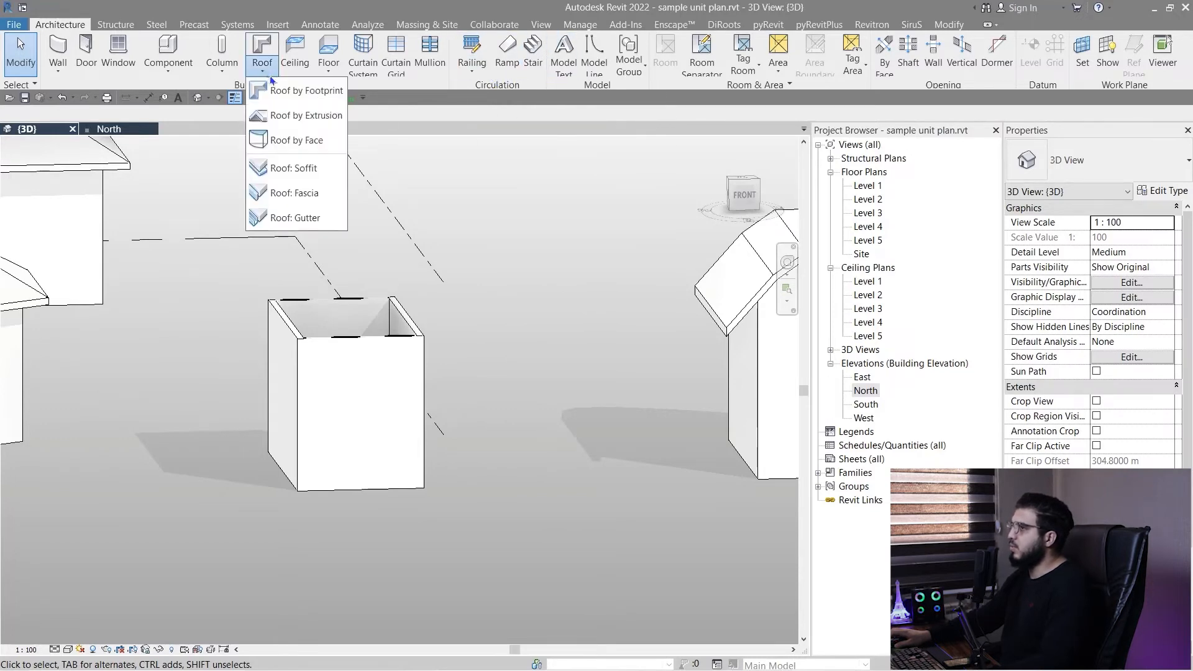
left_click(304, 116)
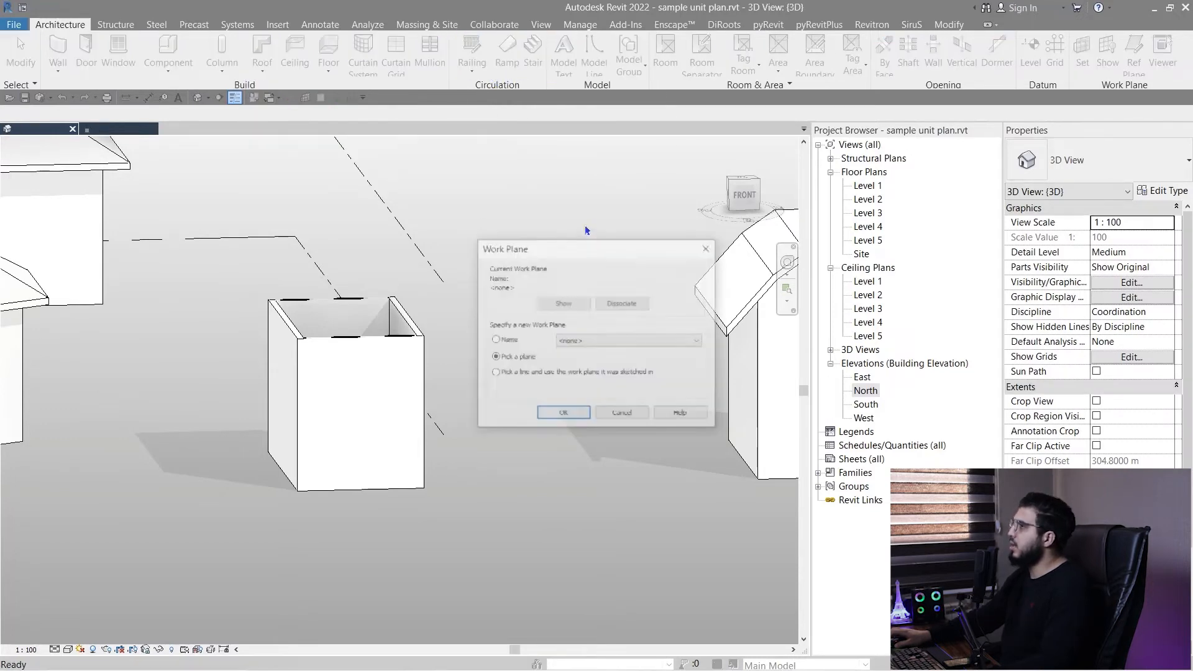
left_click(562, 414)
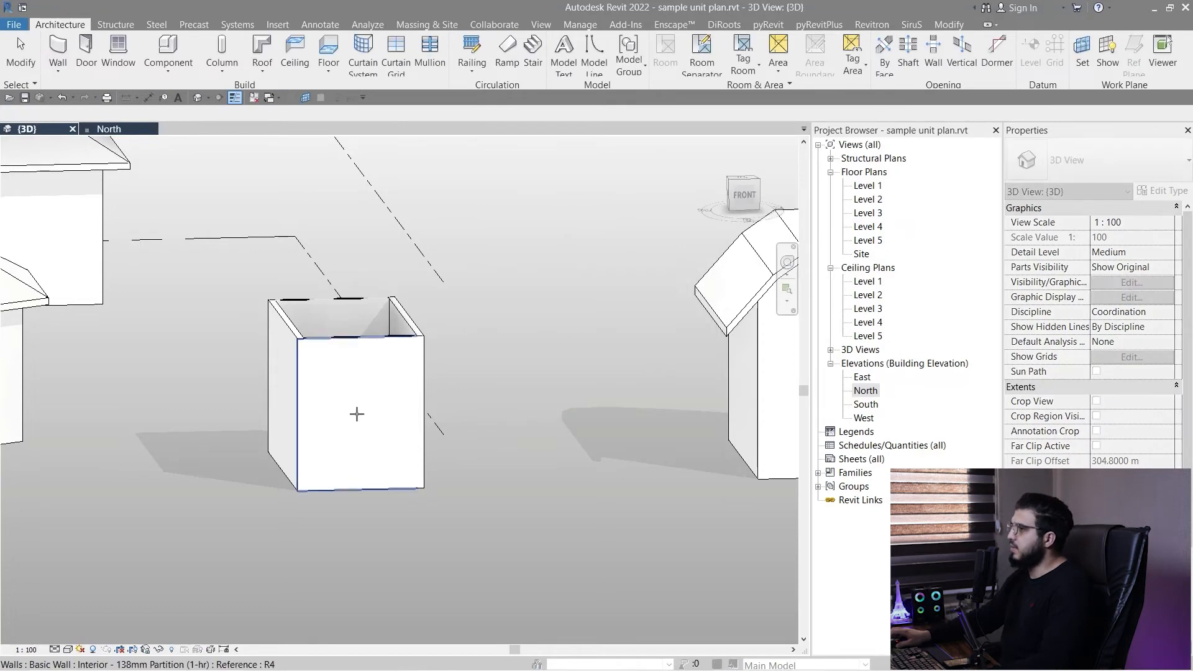
left_click(357, 414)
left_click(586, 365)
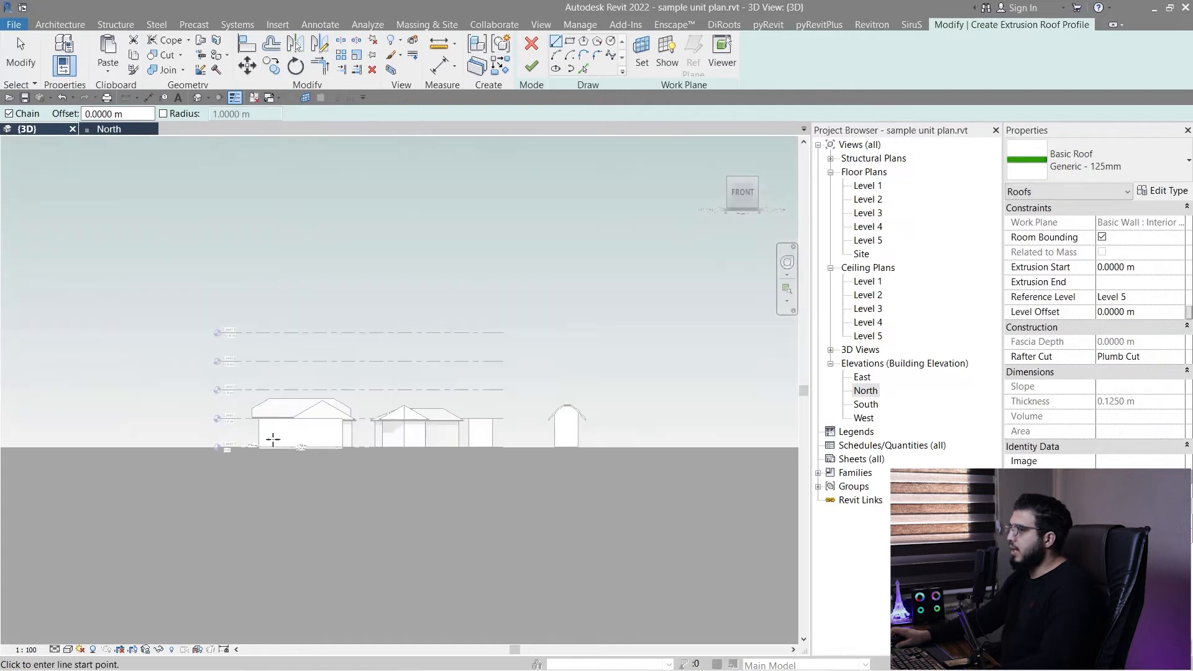
Step: Sketch a wavy spline profile over the box, overhanging both sides, and finish the sketch to generate the roof
scroll(469, 385, "up", 5)
scroll(473, 400, "up", 3)
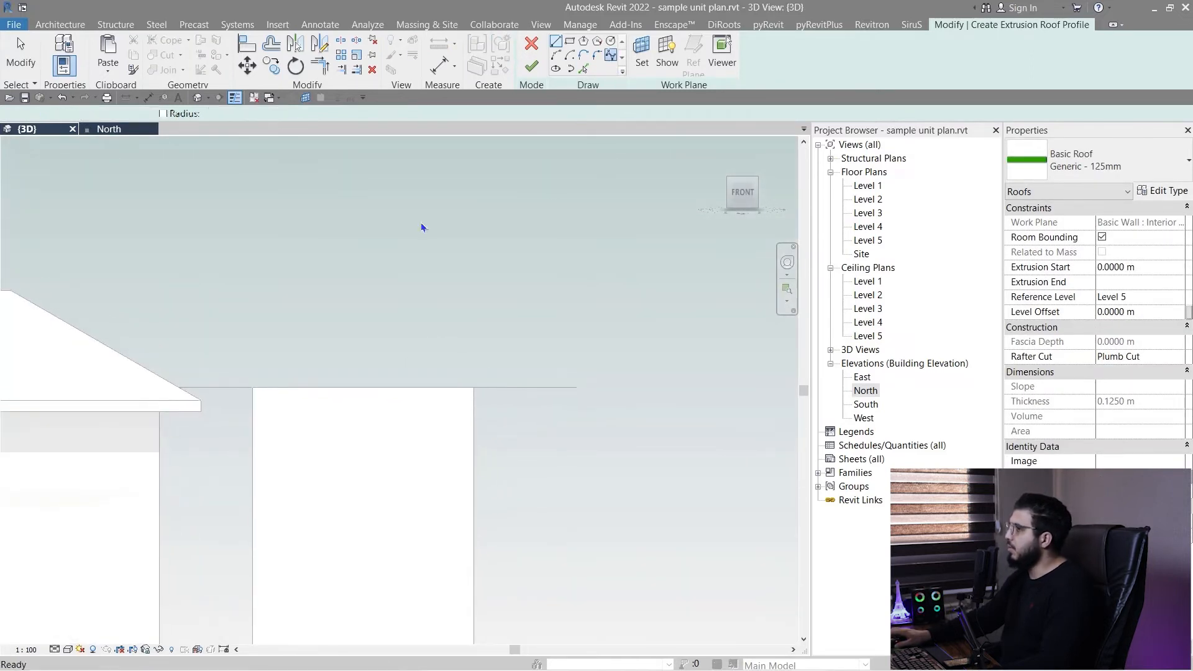
left_click(130, 452)
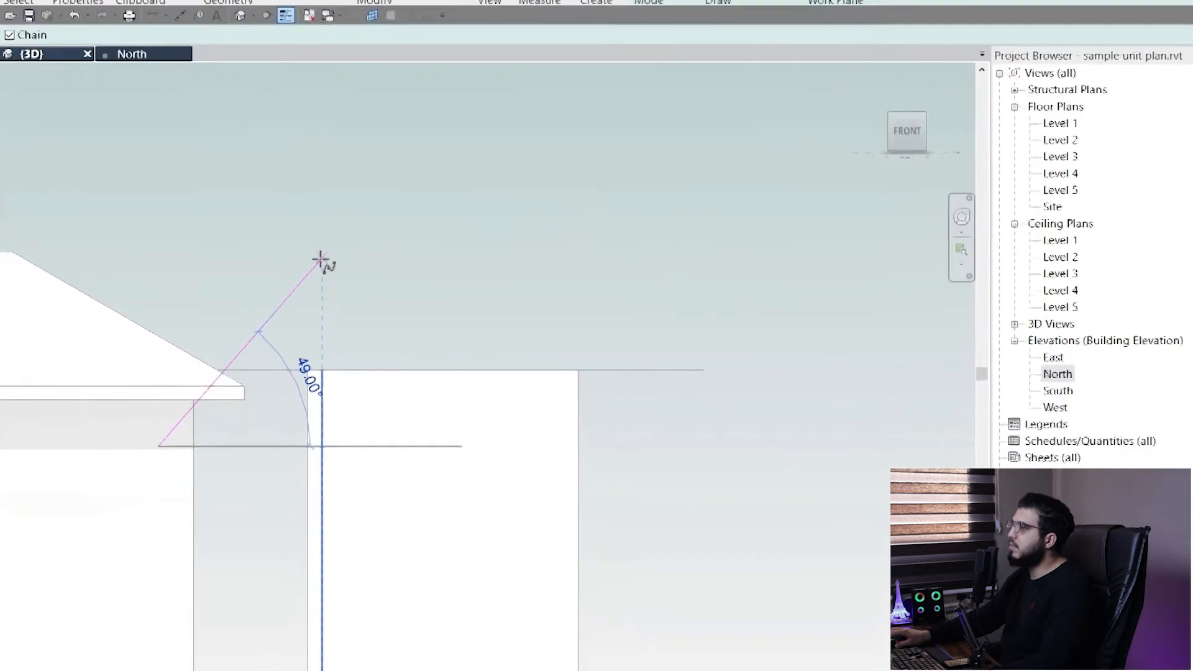
left_click(322, 234)
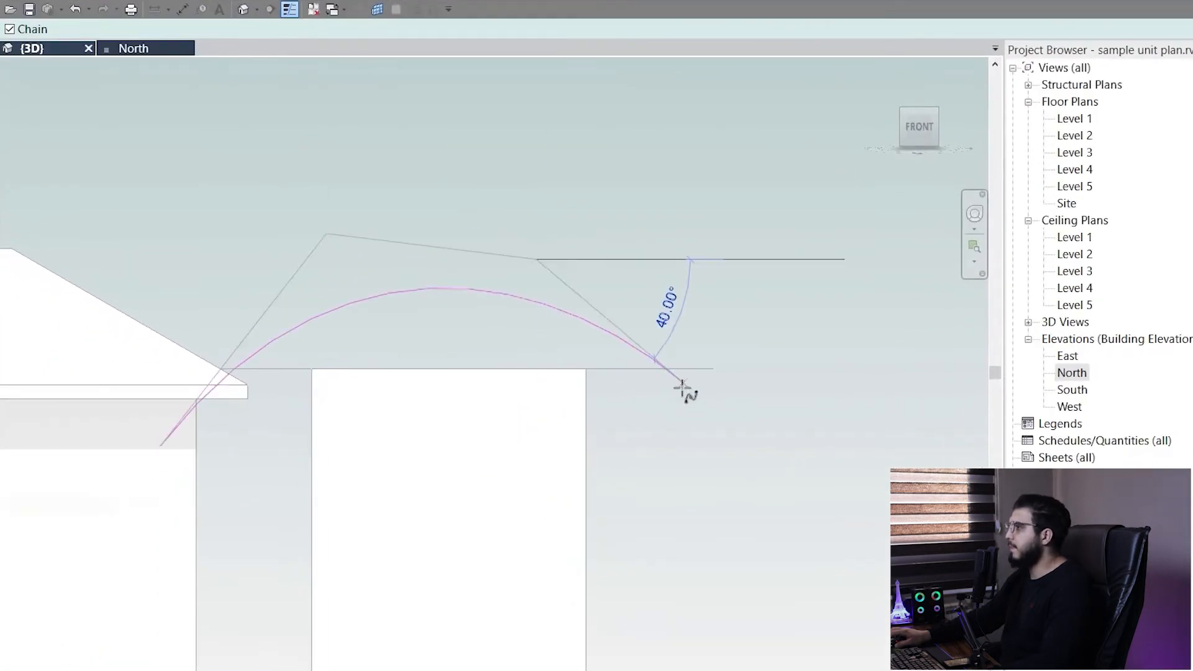
left_click(663, 358)
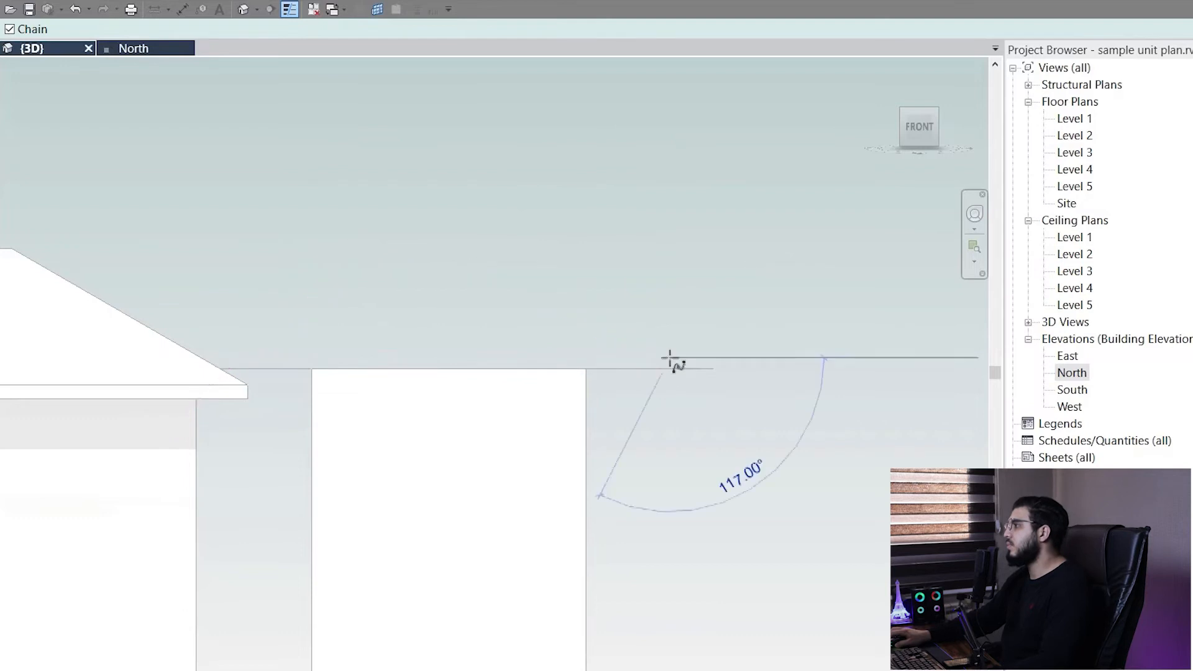
left_click(735, 306)
key("Escape")
key("Escape")
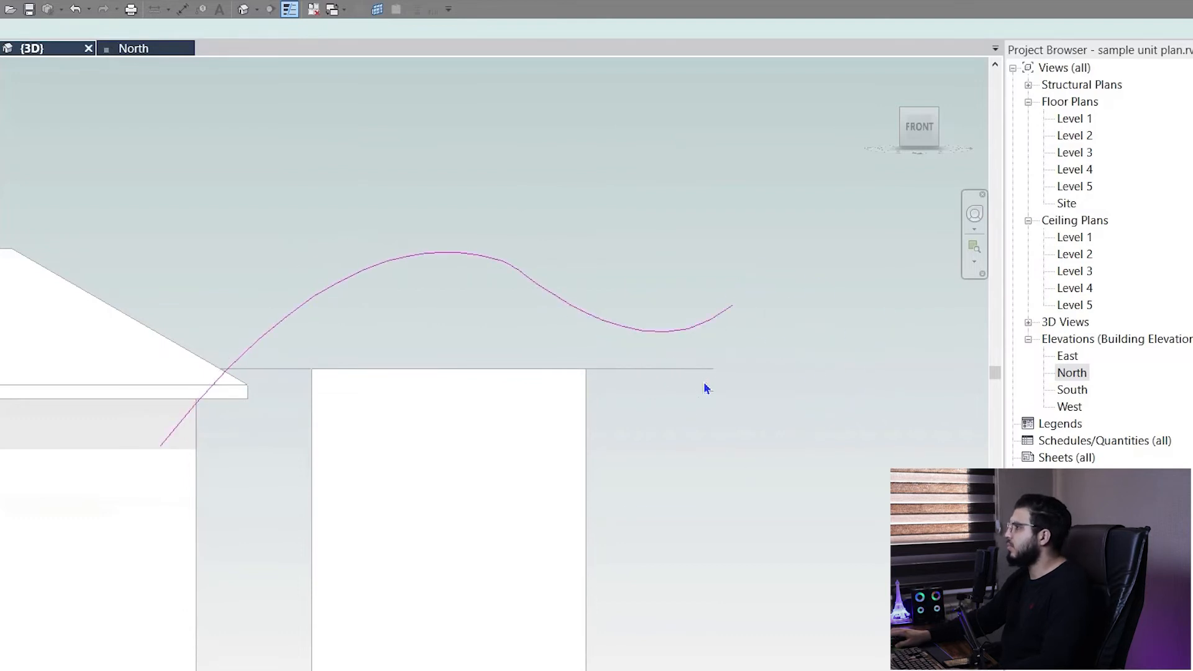
scroll(729, 386, "down", 4)
middle_click_drag(660, 398, 663, 455, "shift")
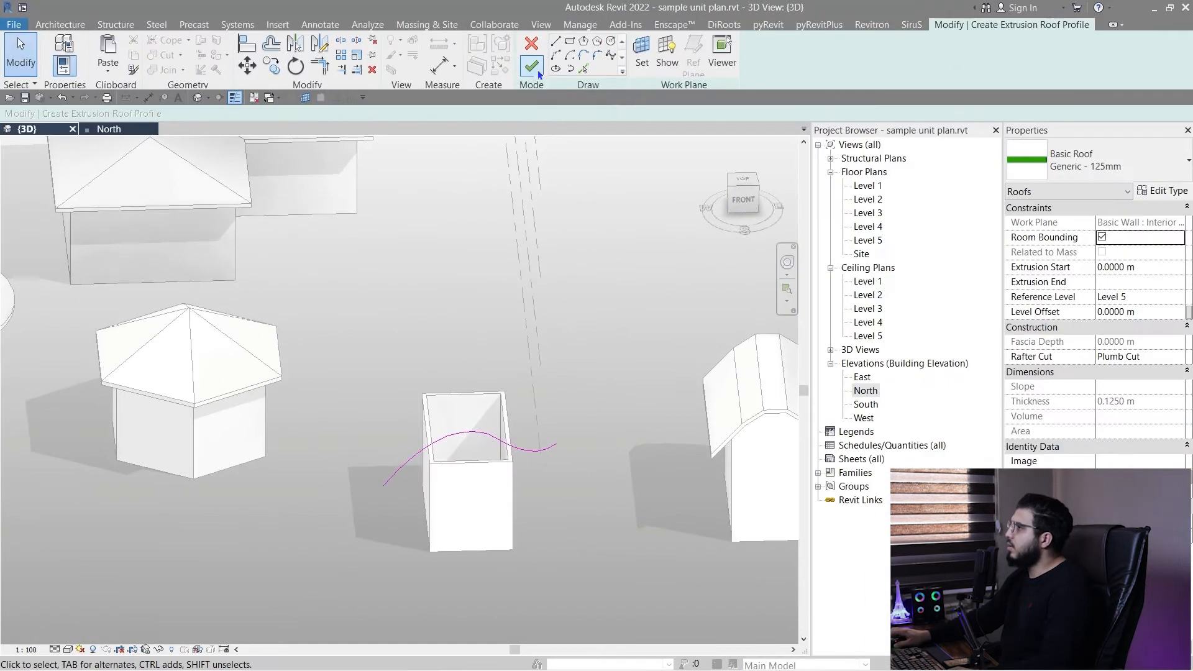
left_click(532, 62)
key("Escape")
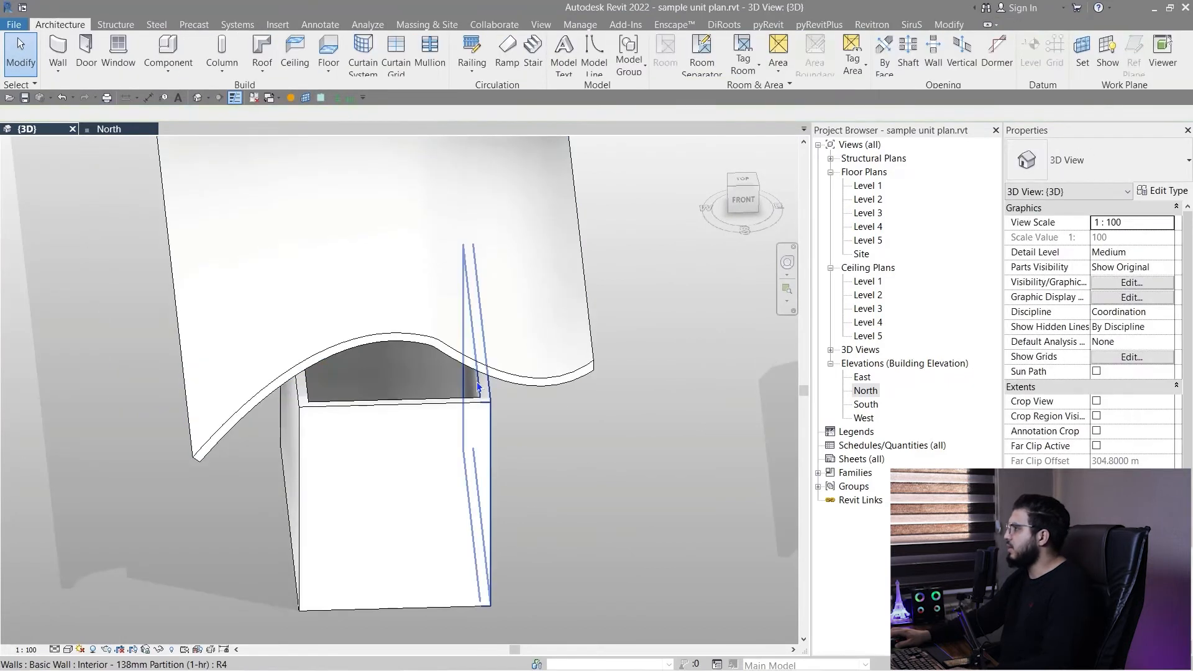
Step: Move the box's right and left side walls outward to widen the building under the wavy roof
left_click(476, 383)
left_click_drag(477, 385, 554, 397)
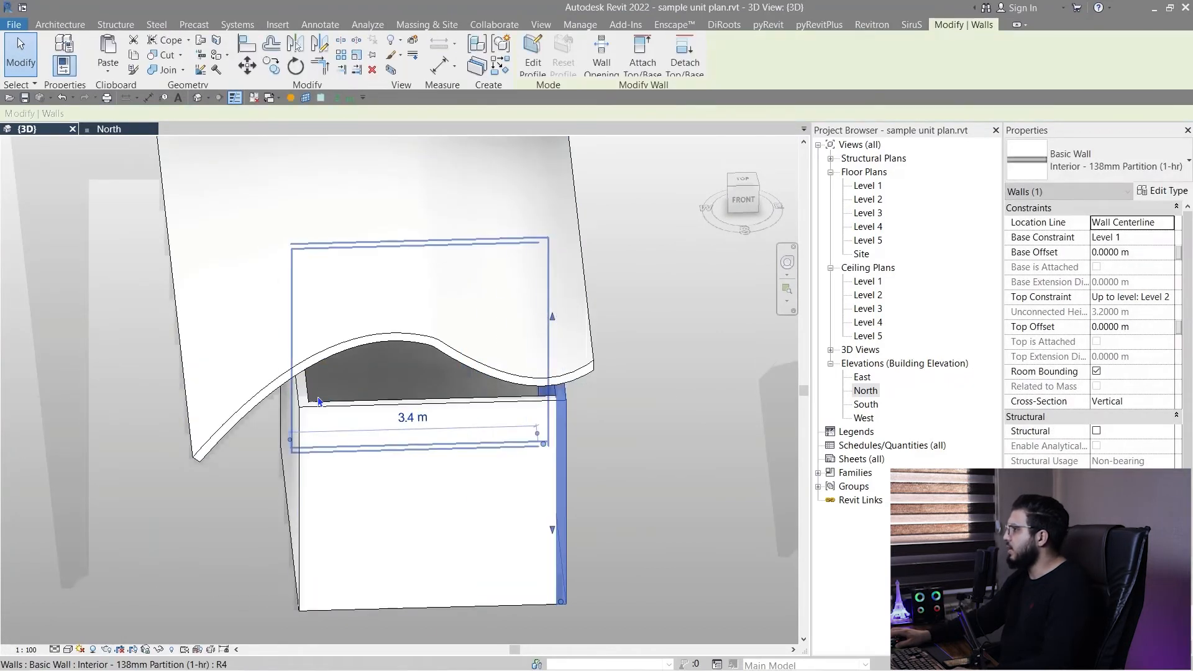
left_click(283, 395)
left_click_drag(282, 395, 237, 405)
scroll(319, 497, "down", 3)
middle_click_drag(423, 513, 562, 517, "shift")
key("Escape")
Step: Shorten the wavy roof with a smaller negative Extrusion End so it reaches just past the box's rear wall
left_click(262, 382)
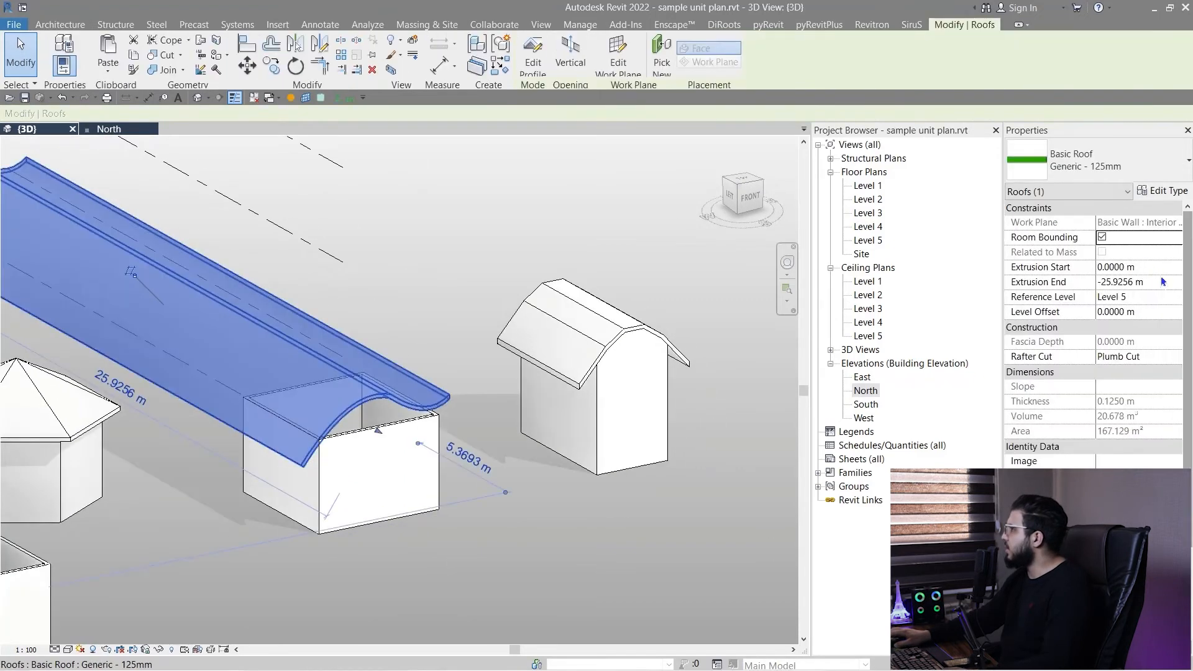
left_click(1160, 282)
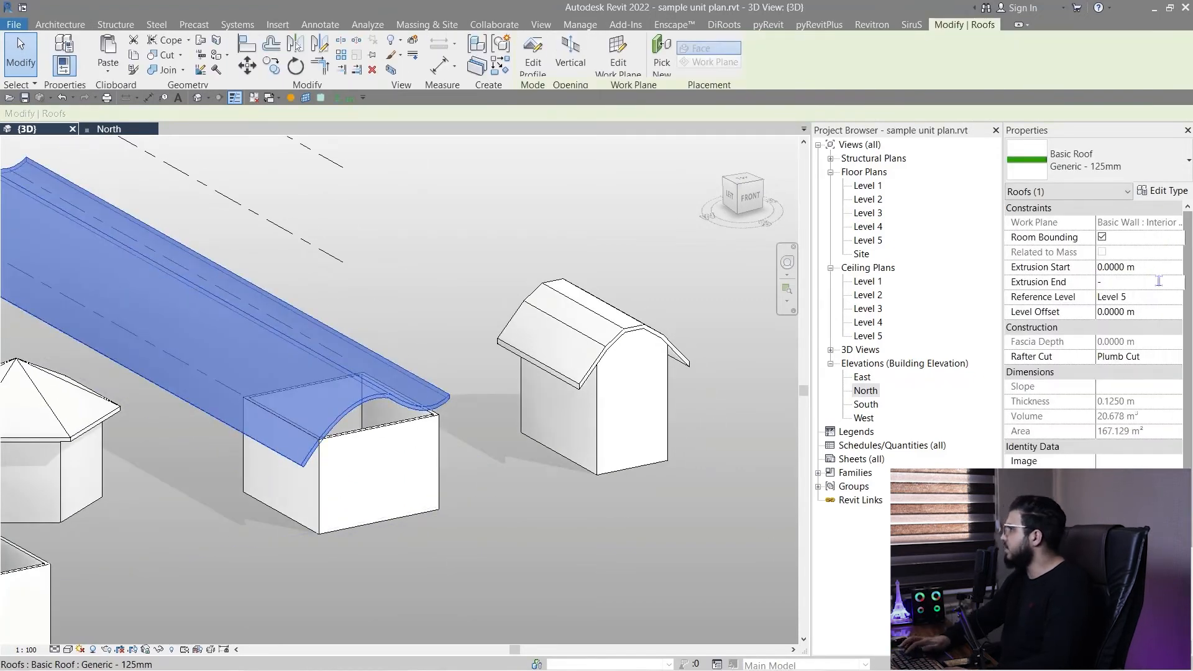
key("Return")
key("Escape")
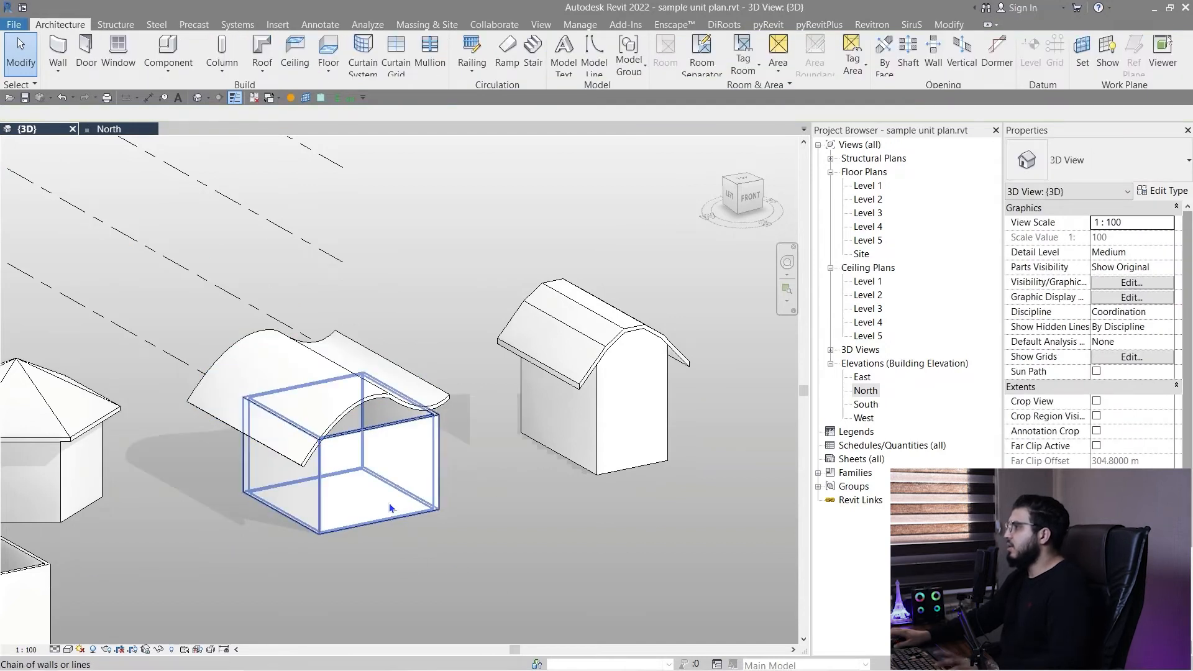
Step: Attach the tops of the widened box's connected walls to the wavy extrusion roof
left_click(389, 503)
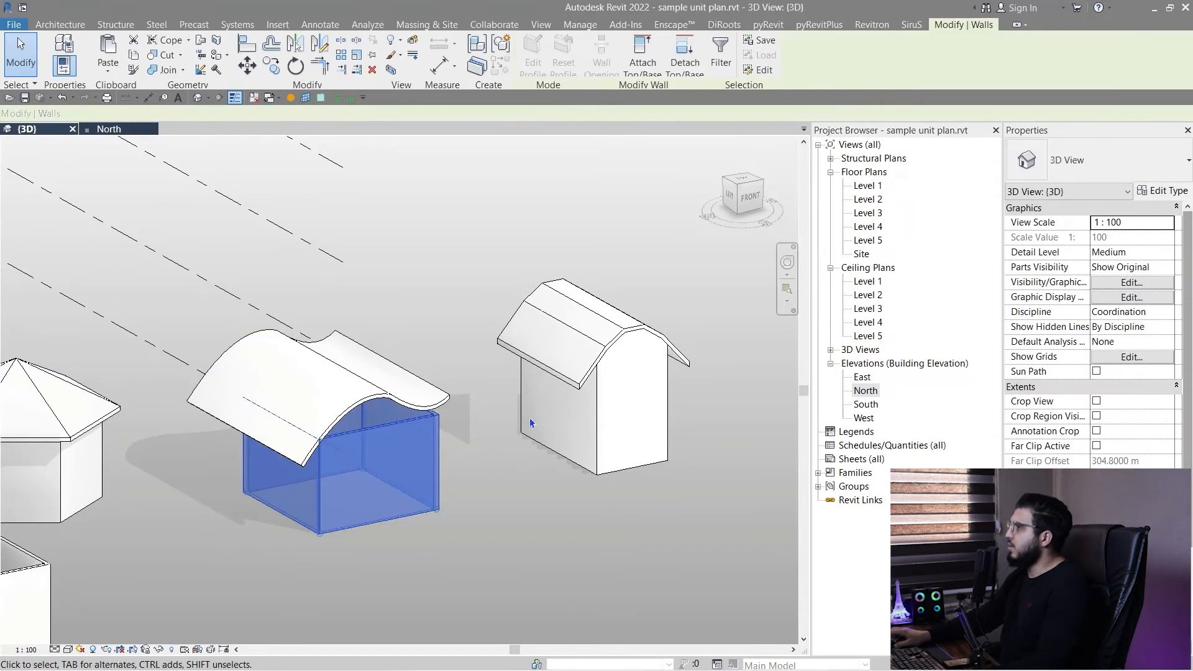
left_click(405, 549)
scroll(388, 477, "up", 3)
left_click(403, 499)
middle_click_drag(410, 565, 559, 507, "shift")
left_click(560, 507)
middle_click_drag(559, 507, 560, 559)
scroll(613, 456, "down", 2)
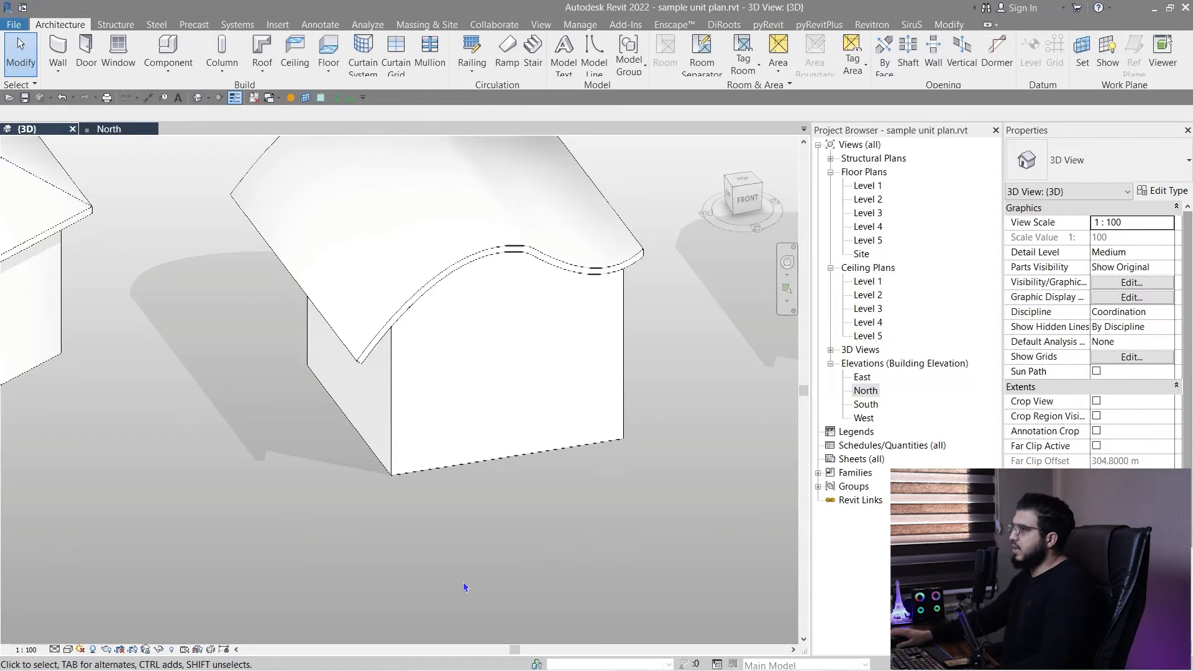
Step: Examine the finished roofs on all the sample buildings from several angles, including the hipped, round and wavy ones
scroll(503, 547, "down", 5)
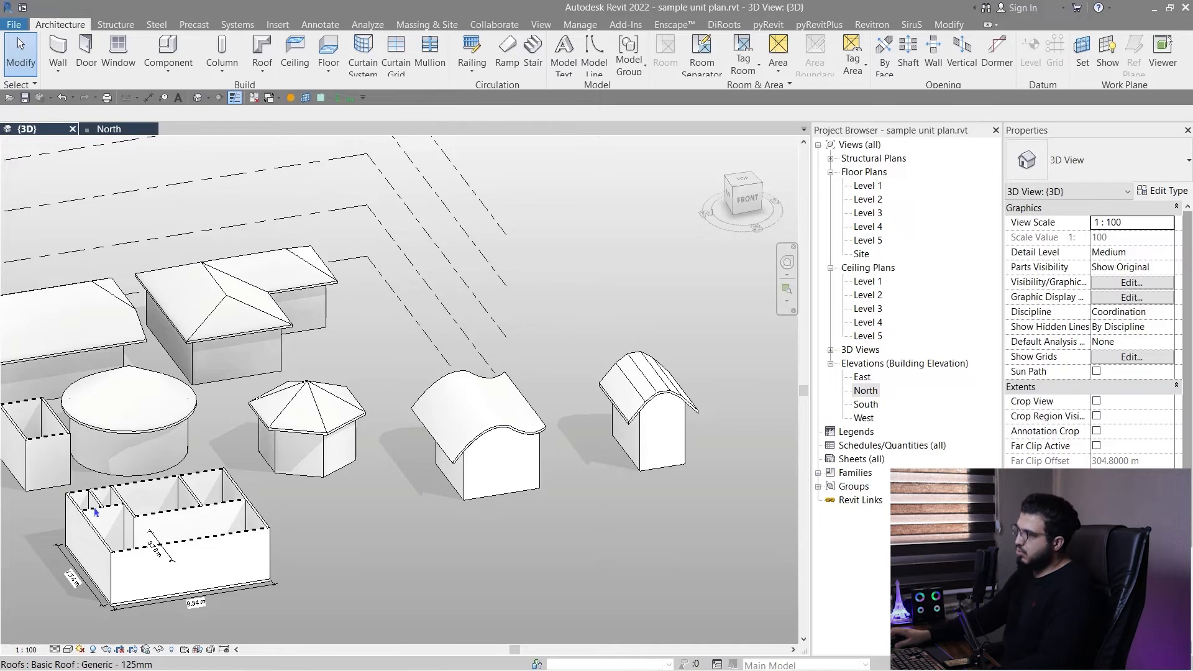
middle_click_drag(405, 510, 598, 490)
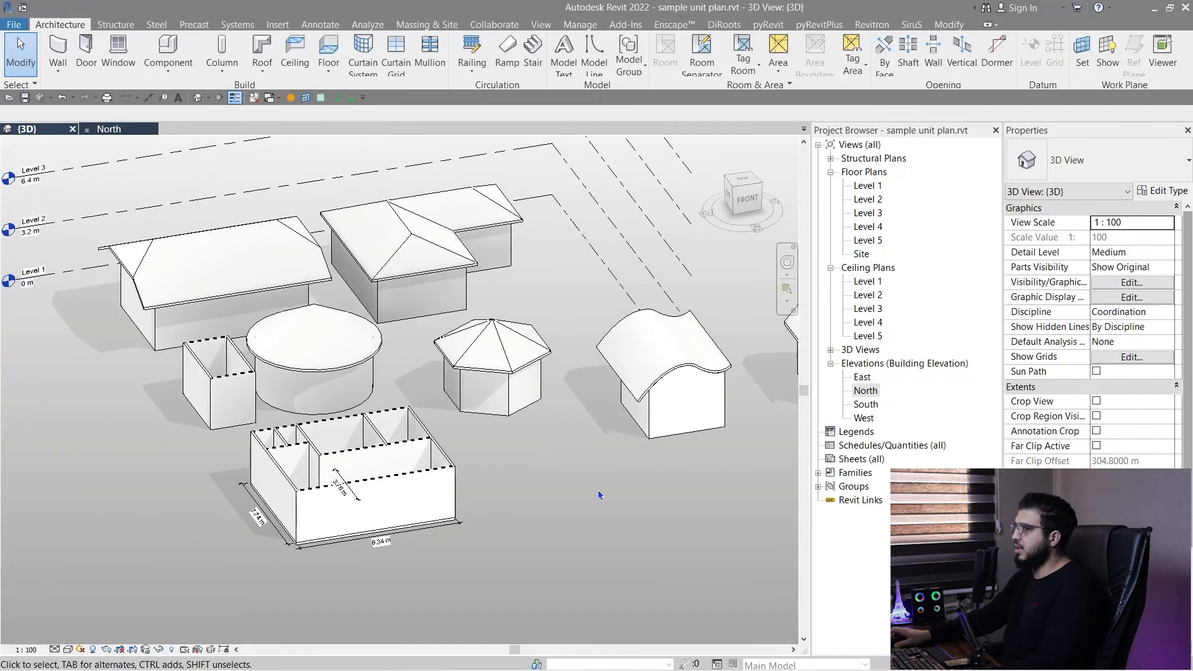
scroll(699, 515, "down", 5)
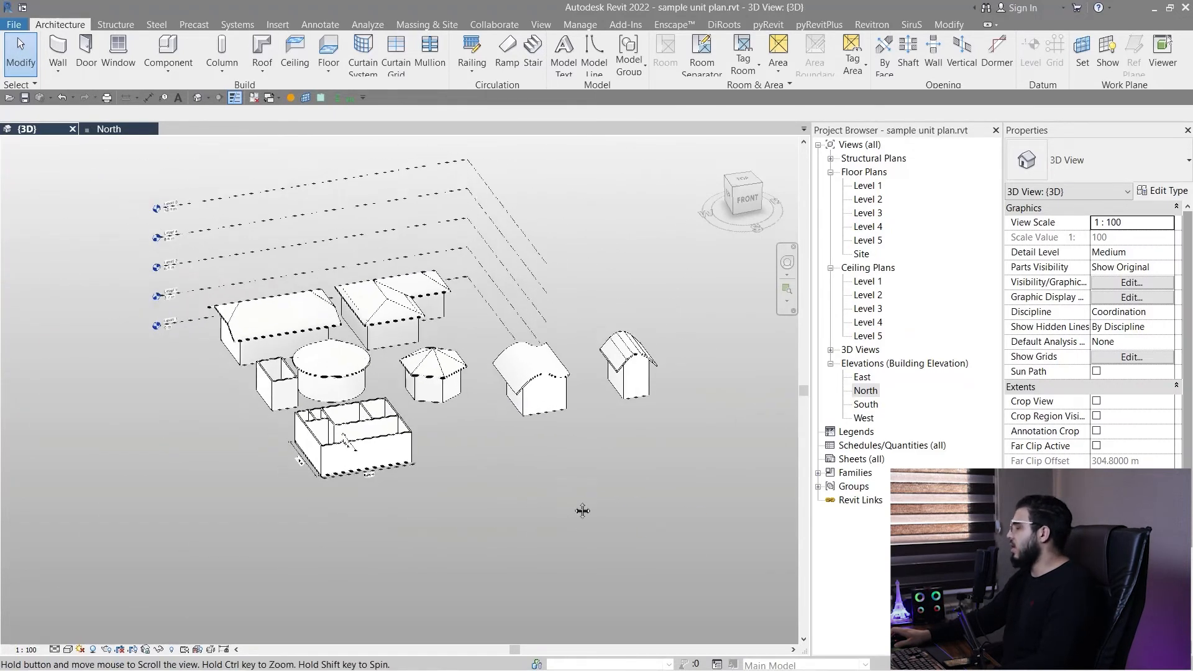
scroll(501, 439, "up", 5)
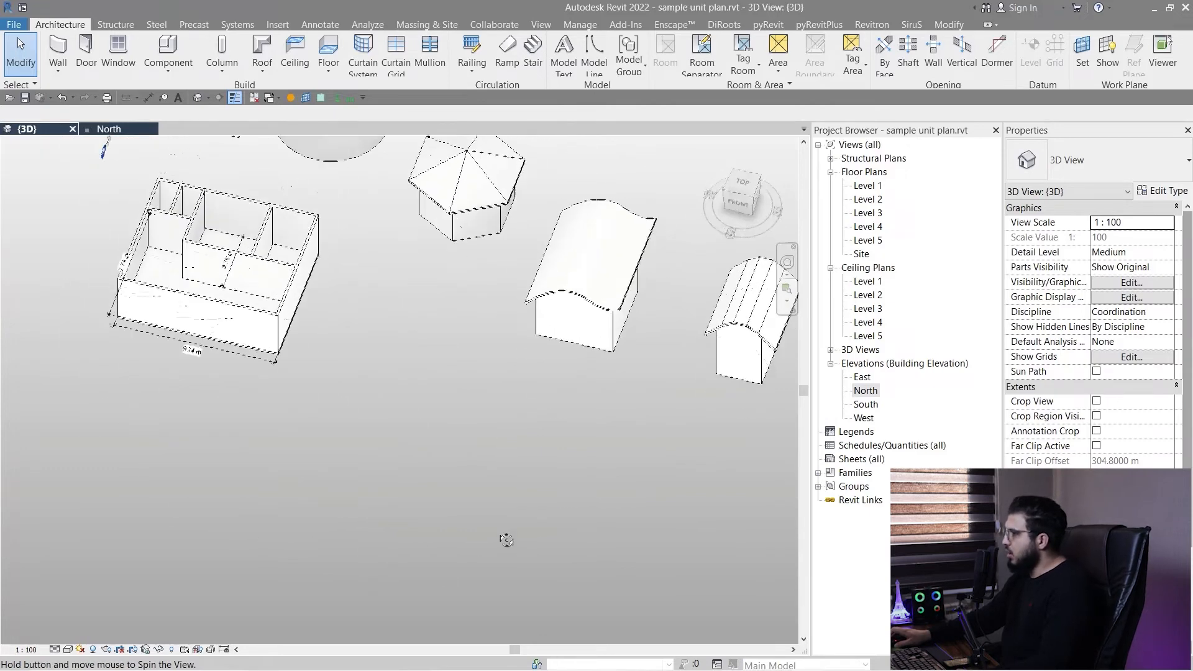
middle_click_drag(283, 316, 597, 501)
scroll(511, 316, "up", 4)
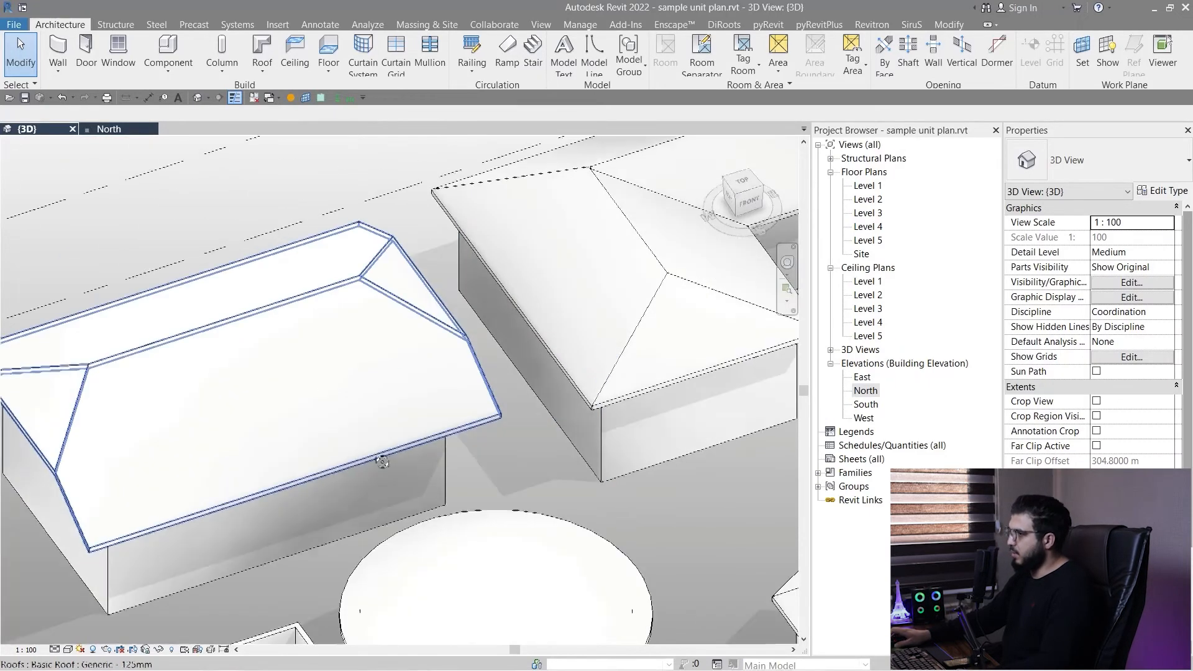
middle_click_drag(381, 464, 438, 398, "shift")
middle_click_drag(535, 544, 690, 268)
scroll(575, 503, "down", 4)
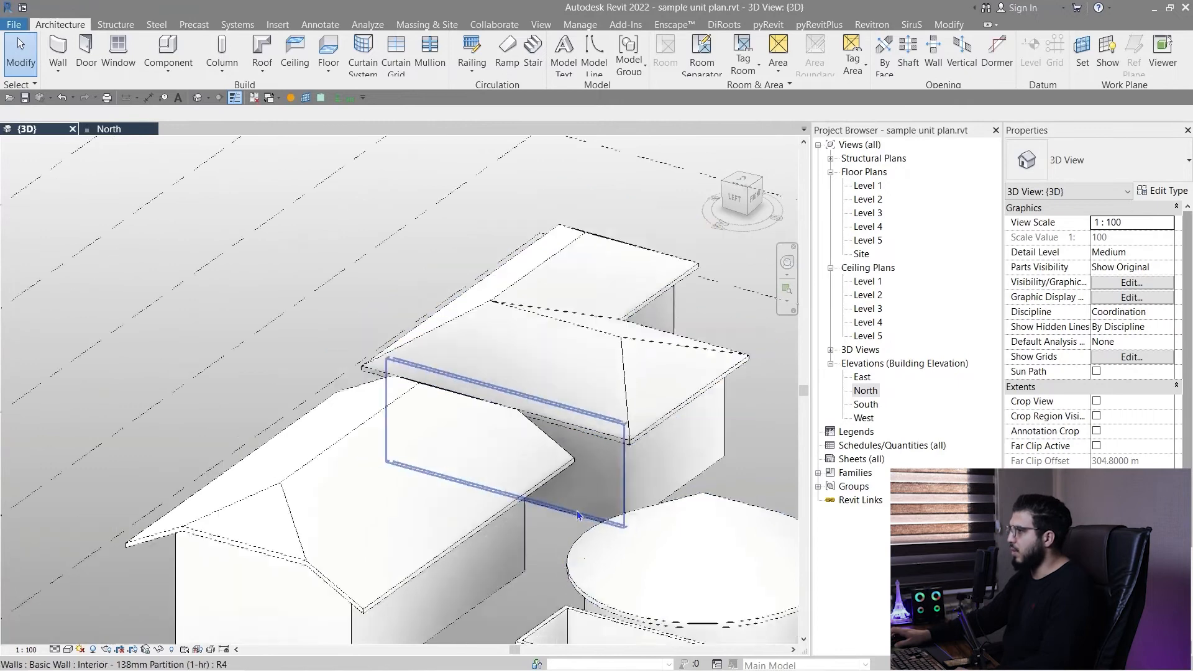
scroll(534, 453, "up", 4)
middle_click_drag(621, 442, 373, 413)
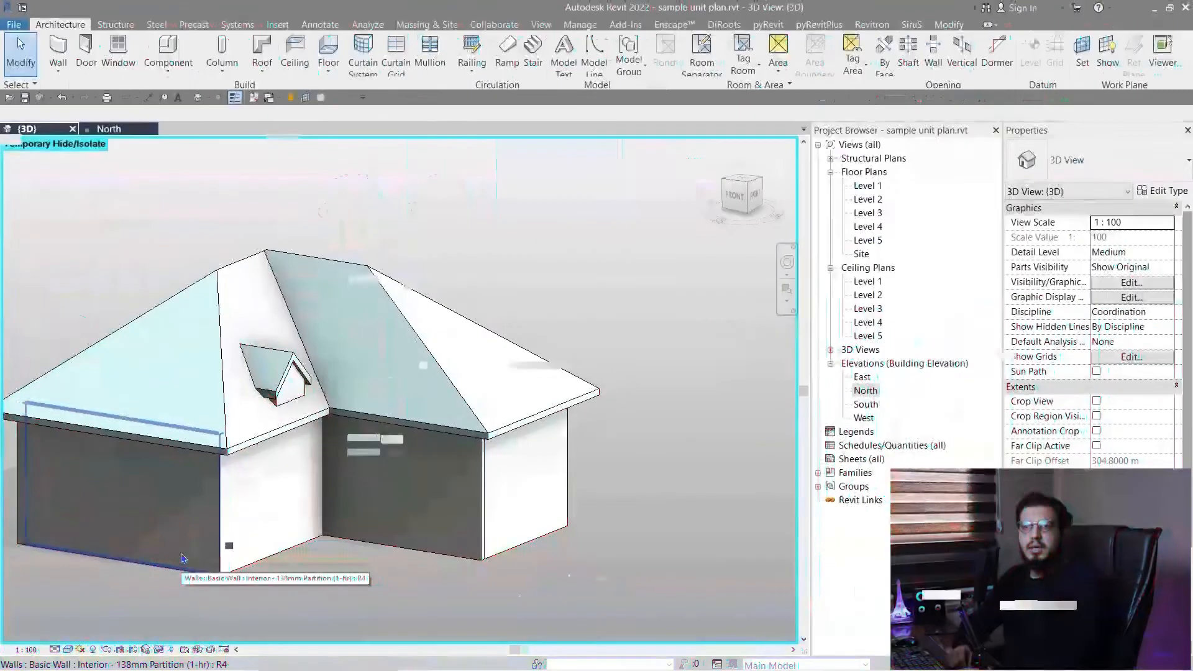
Step: Set the isolated house's rear wall as the work plane by picking a plane, and face the model from the back
scroll(276, 388, "up", 4)
scroll(277, 388, "down", 4)
middle_click_drag(155, 516, 398, 395, "shift")
scroll(450, 381, "up", 3)
scroll(323, 418, "down", 5)
left_click(398, 396)
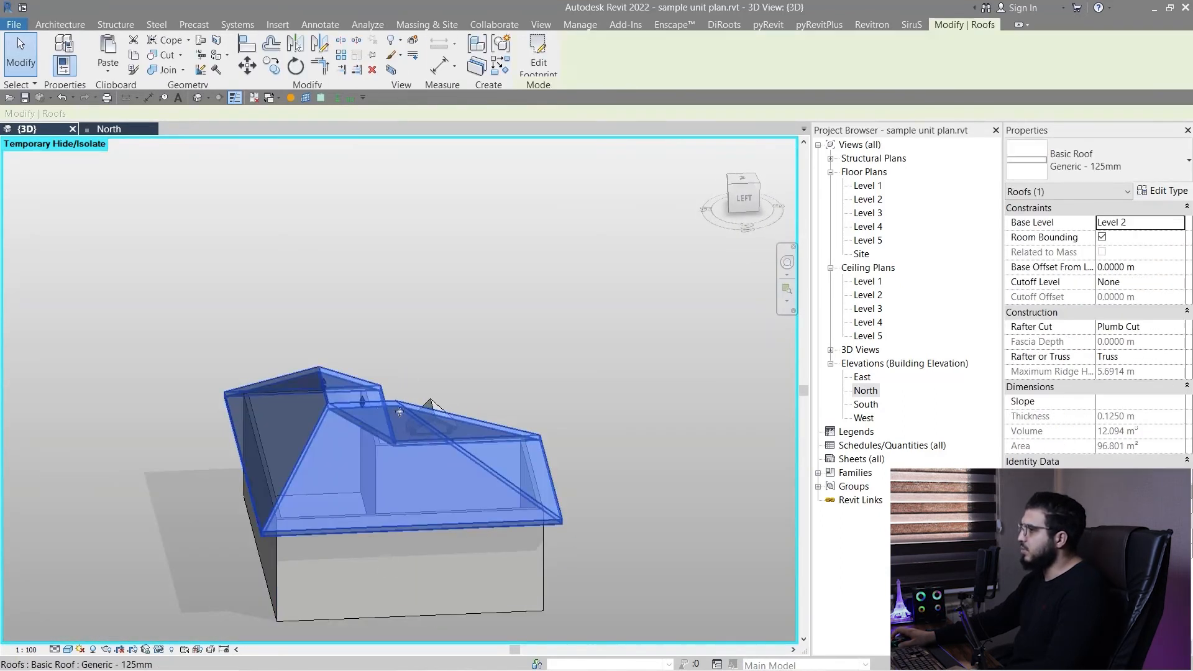
left_click(745, 200)
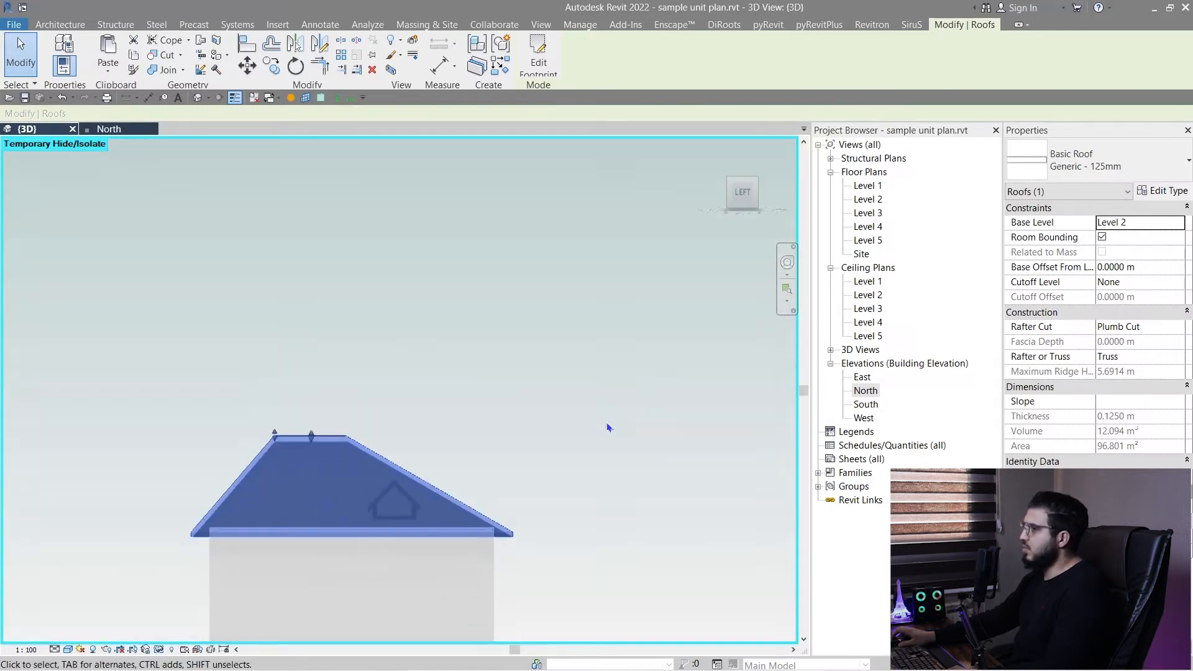
left_click(57, 25)
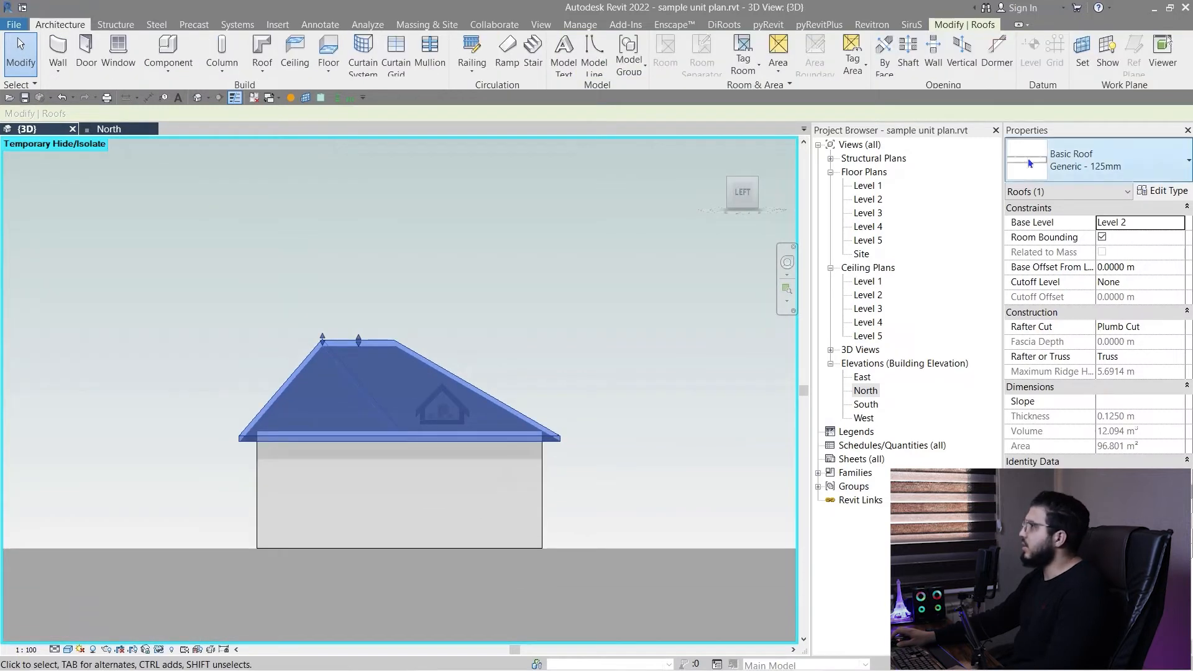
left_click(1082, 55)
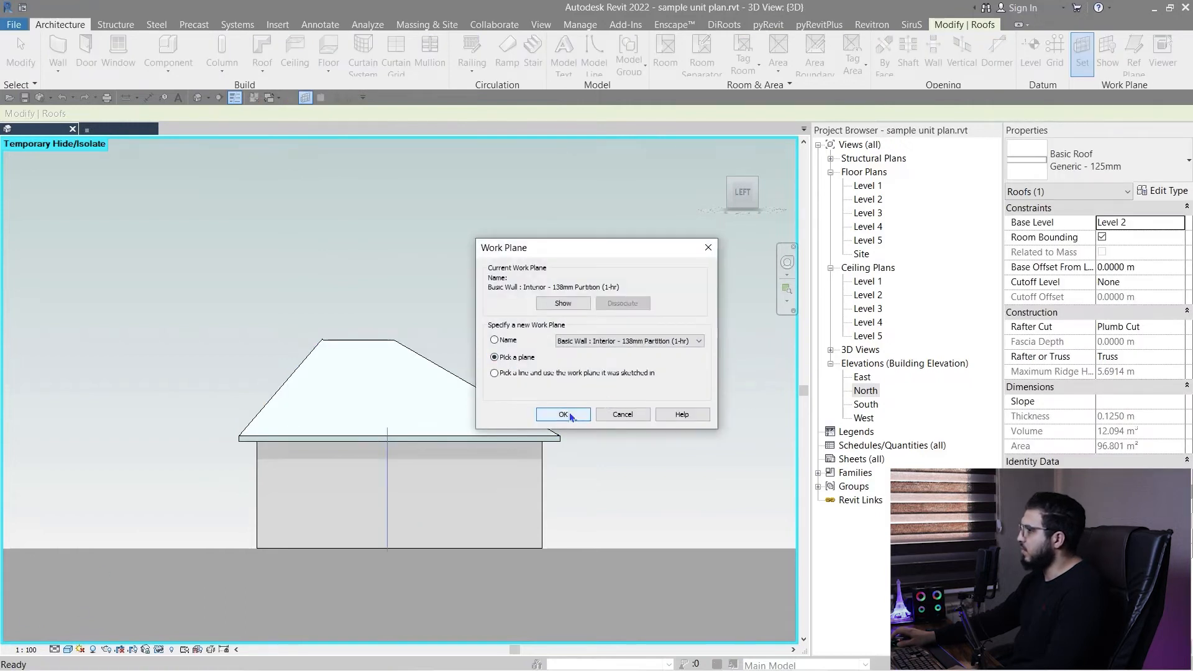
left_click(570, 417)
left_click(323, 510)
middle_click_drag(323, 510, 598, 542, "shift")
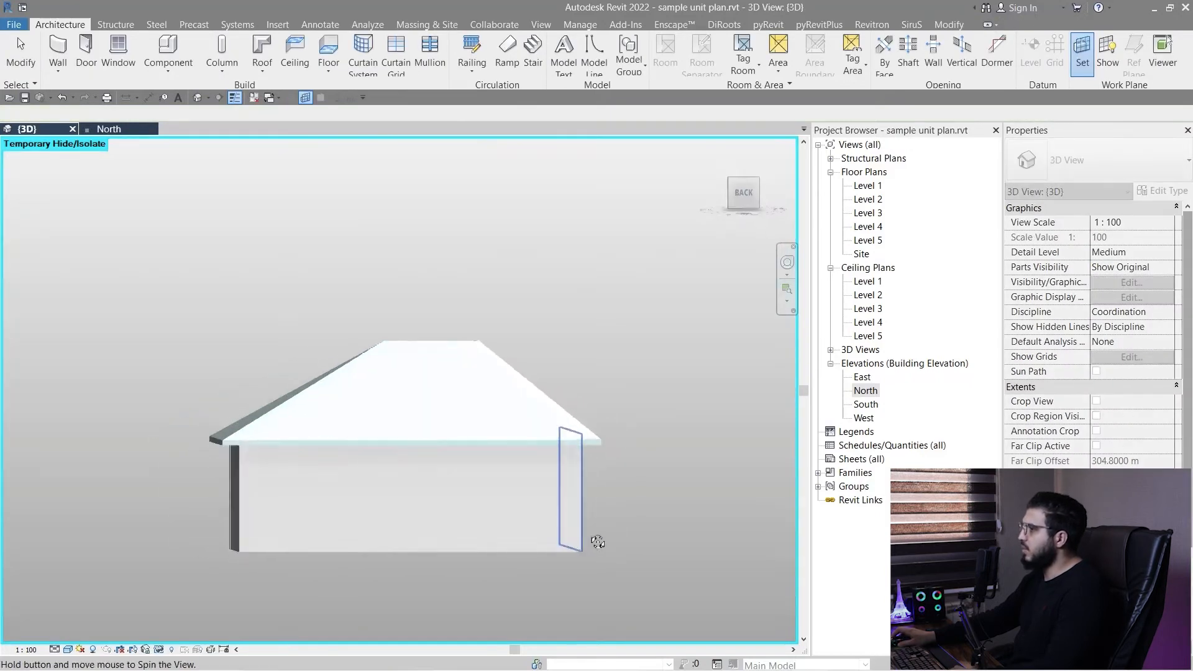
left_click(407, 493)
left_click(745, 193)
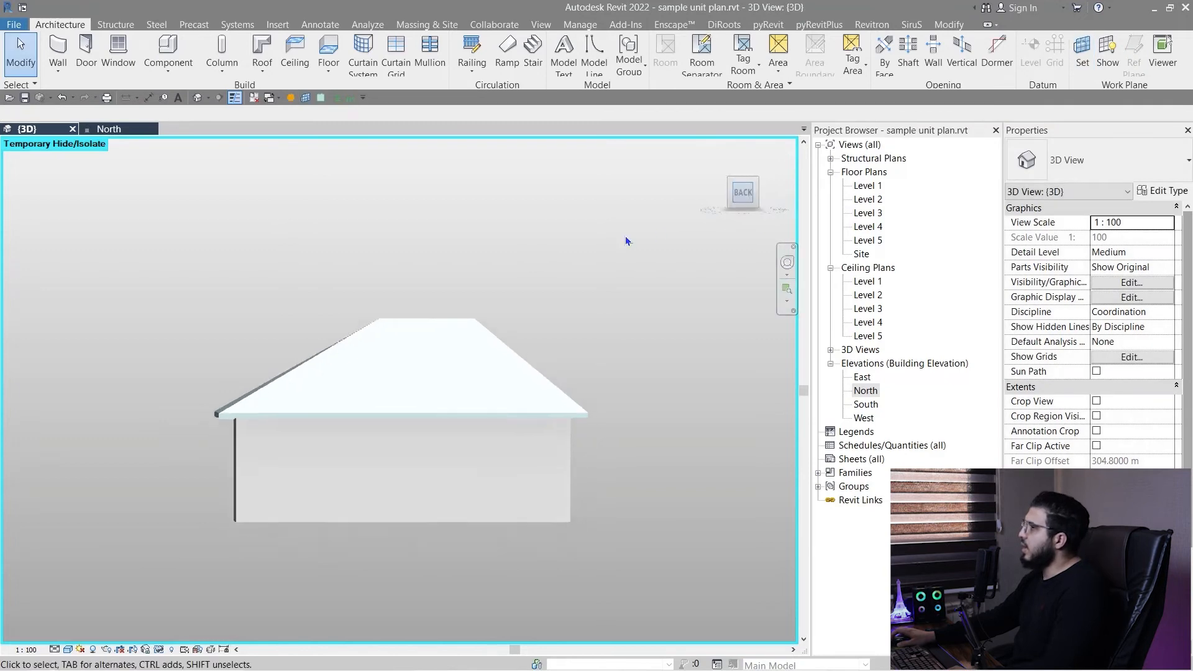
Step: Start an extrusion roof with reference Level 5 and zero offset, and sketch a sloped line about 0.92 m long over the rear hip slope
left_click(261, 69)
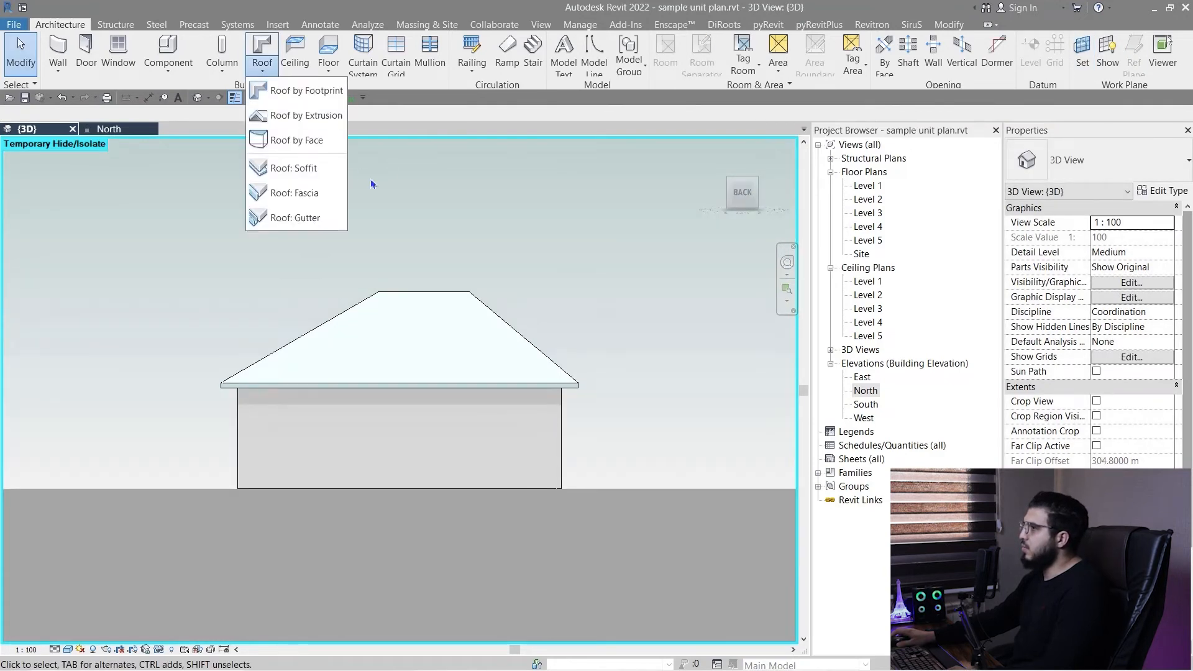
left_click(307, 115)
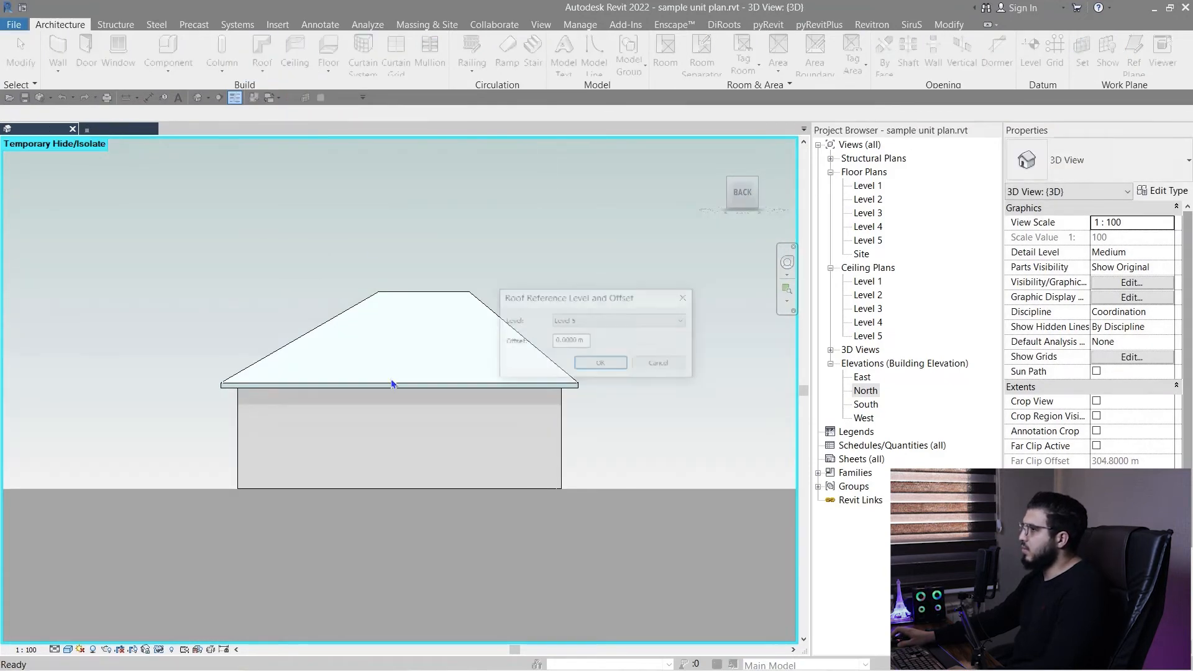
left_click(601, 364)
scroll(405, 329, "up", 5)
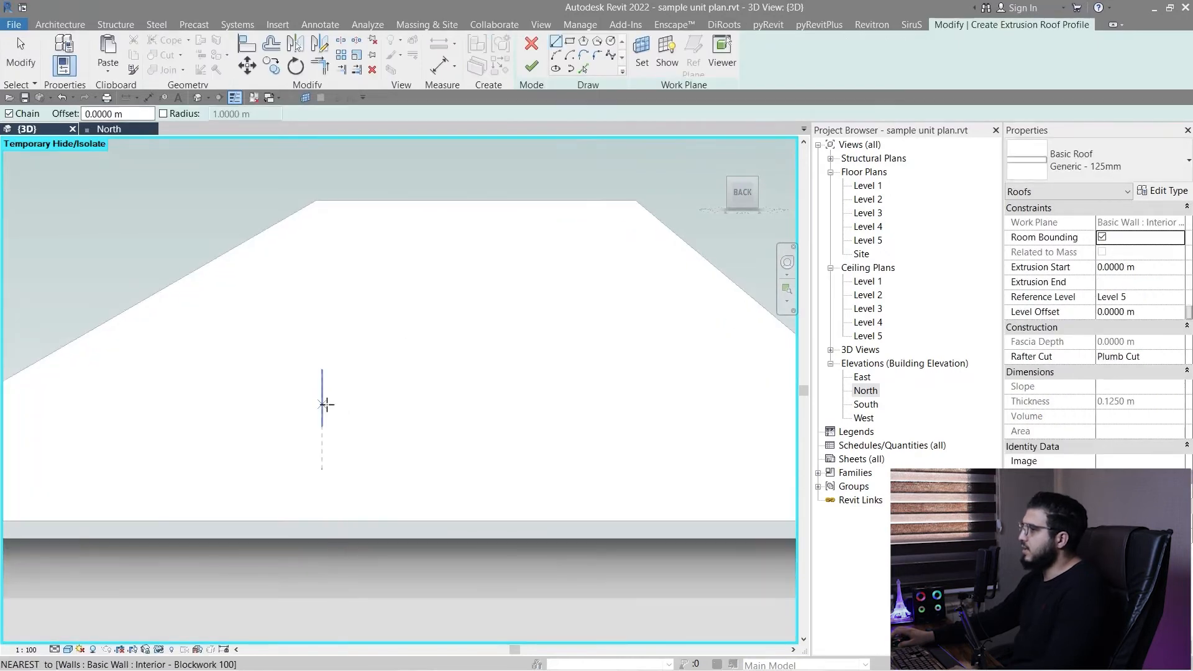
left_click(326, 404)
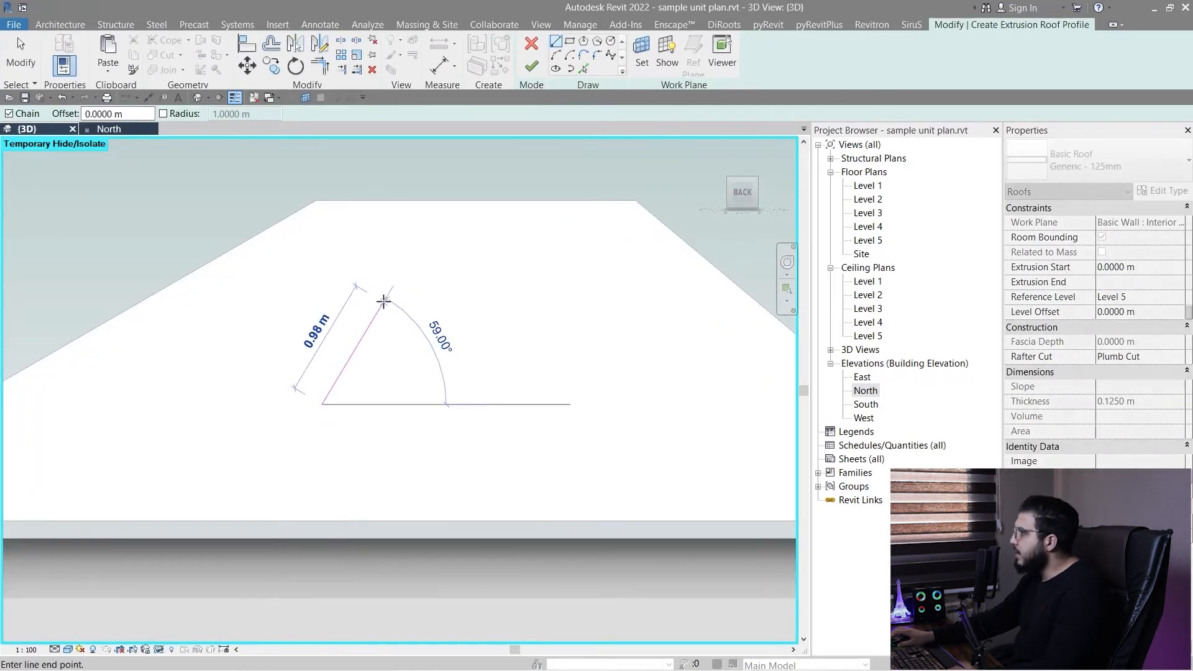
left_click(397, 320)
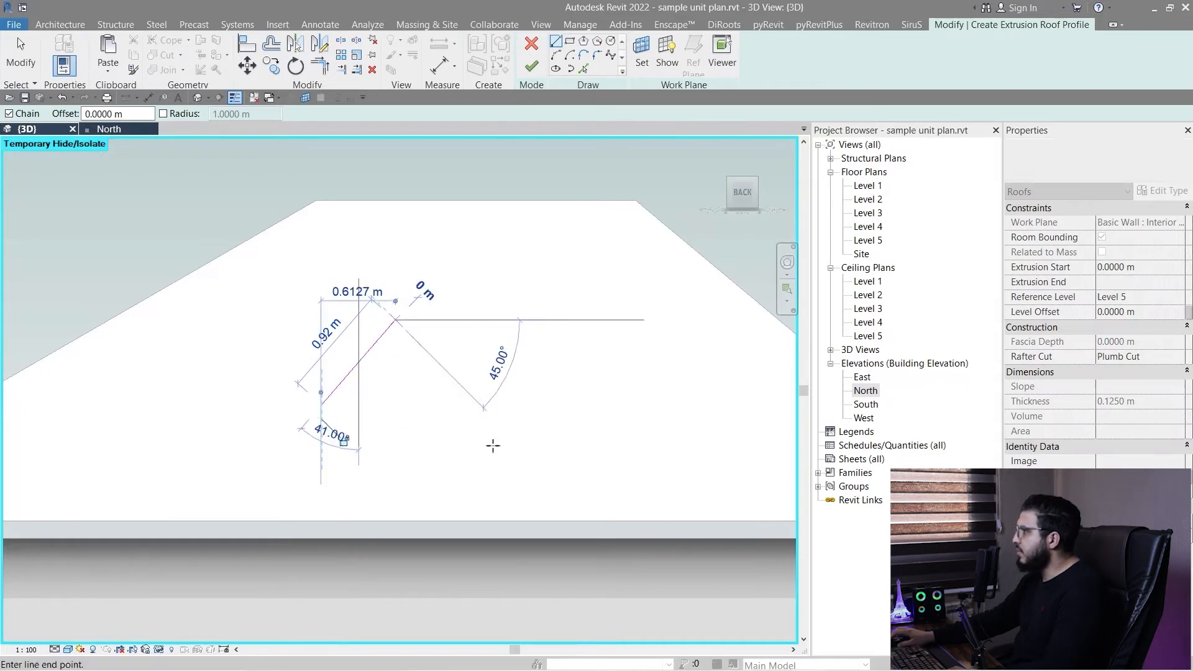
left_click(367, 354)
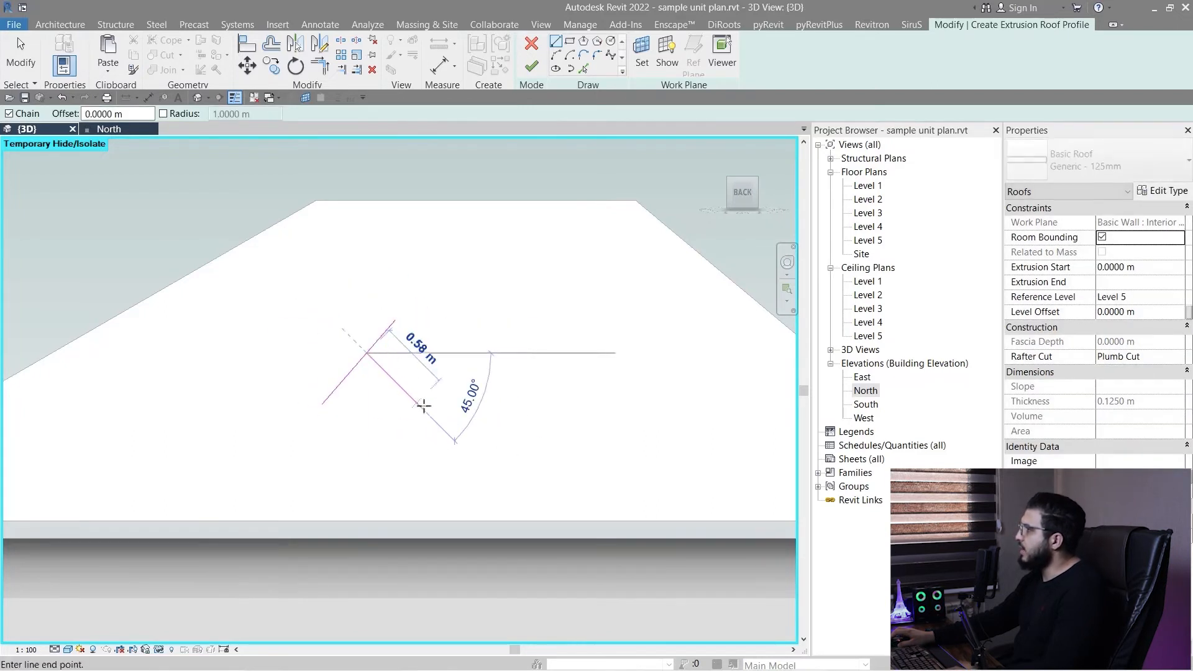
key("Escape")
Step: Mirror a copy of the sloped line about a vertical axis through its upper end to form a symmetrical gable profile
left_click(357, 364)
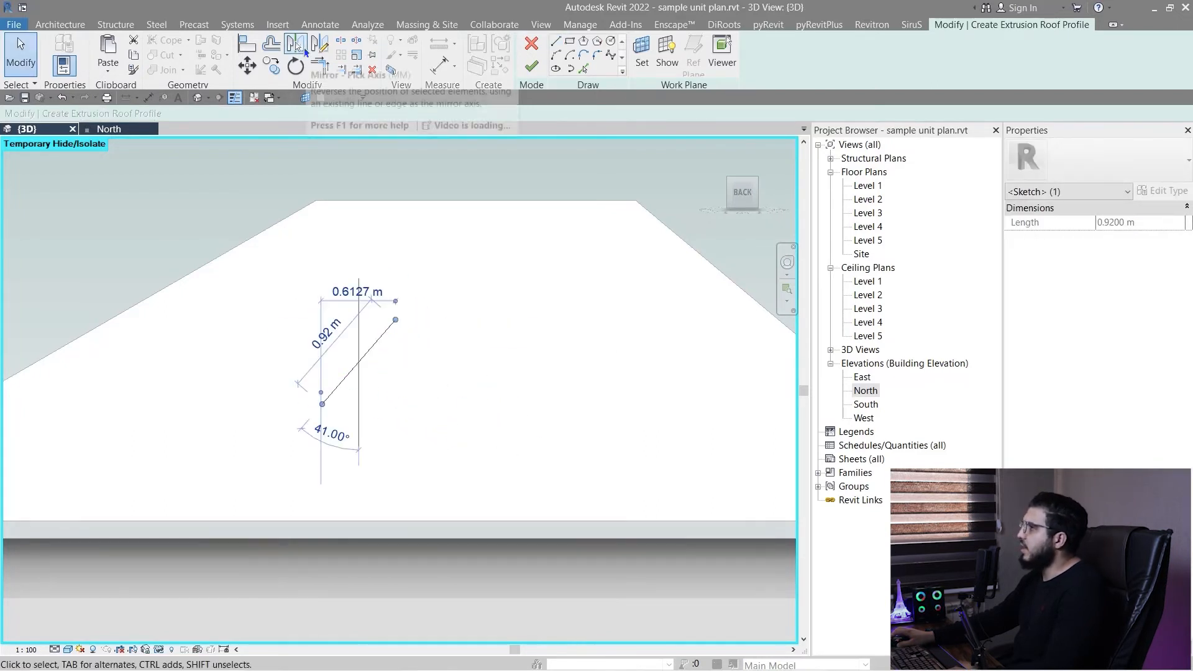
left_click(396, 320)
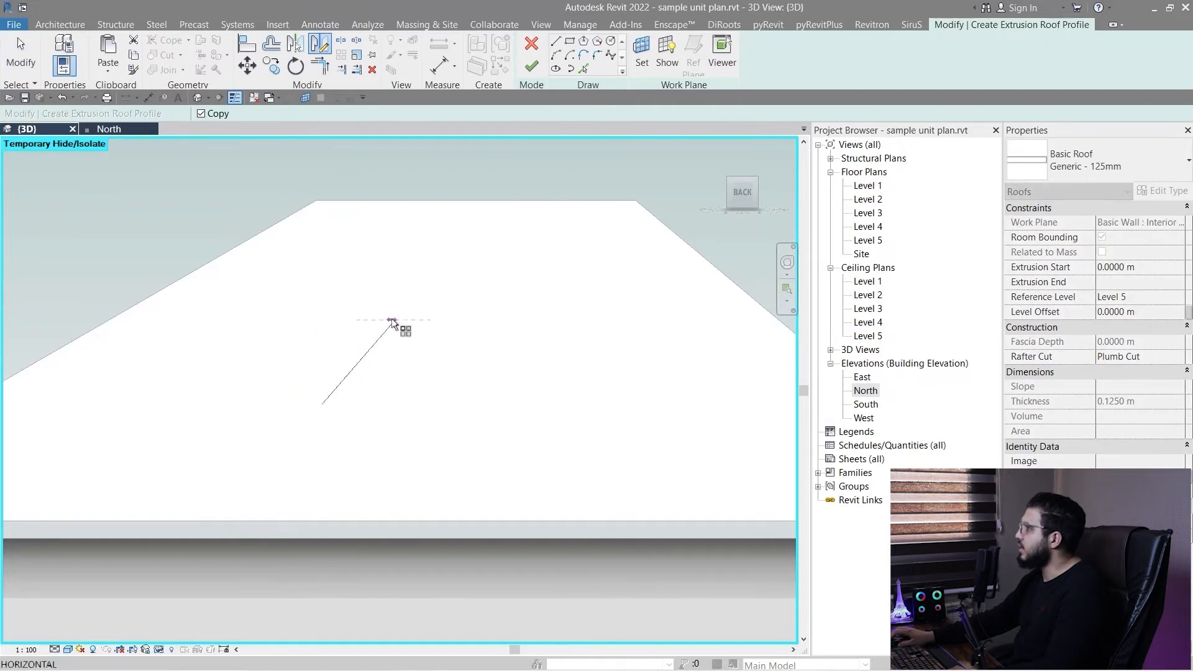
left_click(397, 379)
Step: Move both gable profile lines slightly higher on the rear roof slope and finish the sketch to generate the roof
scroll(404, 416, "down", 3)
middle_click_drag(408, 418, 721, 353, "shift")
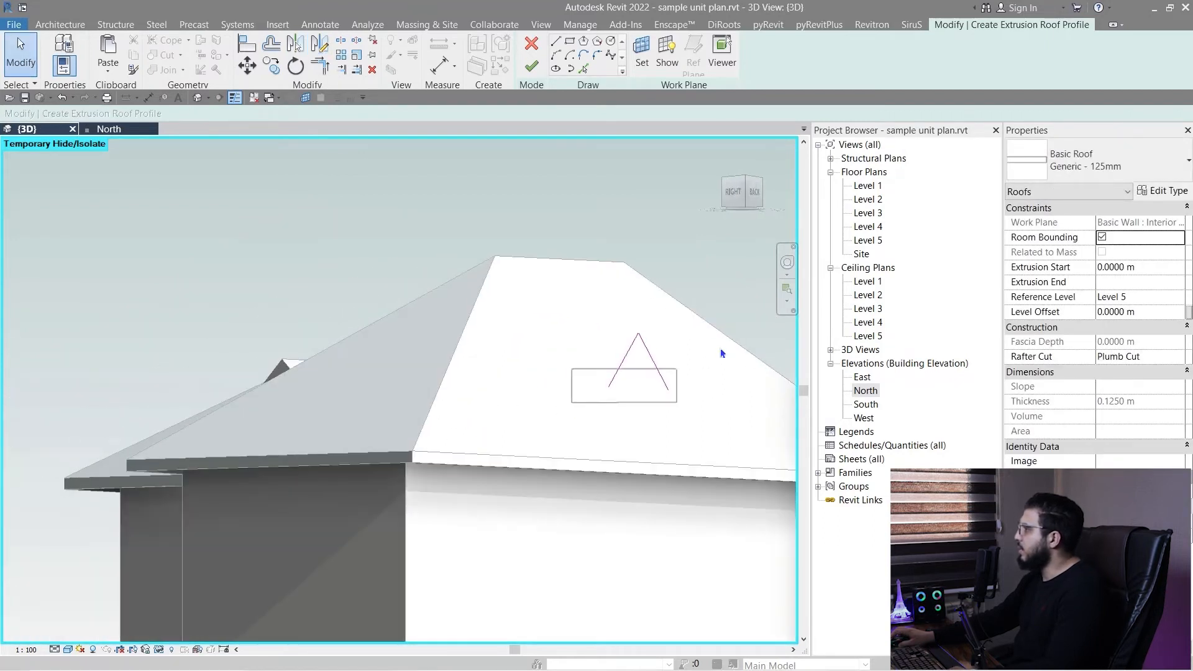
left_click_drag(708, 286, 709, 284)
left_click(755, 192)
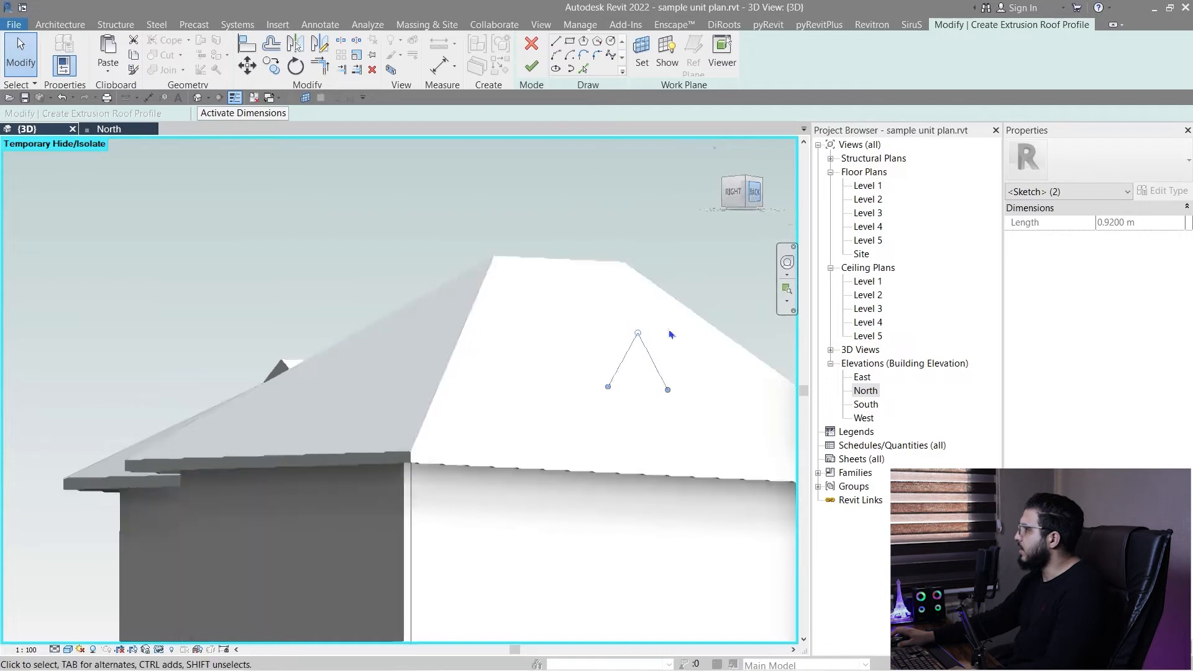
scroll(473, 405, "down", 4)
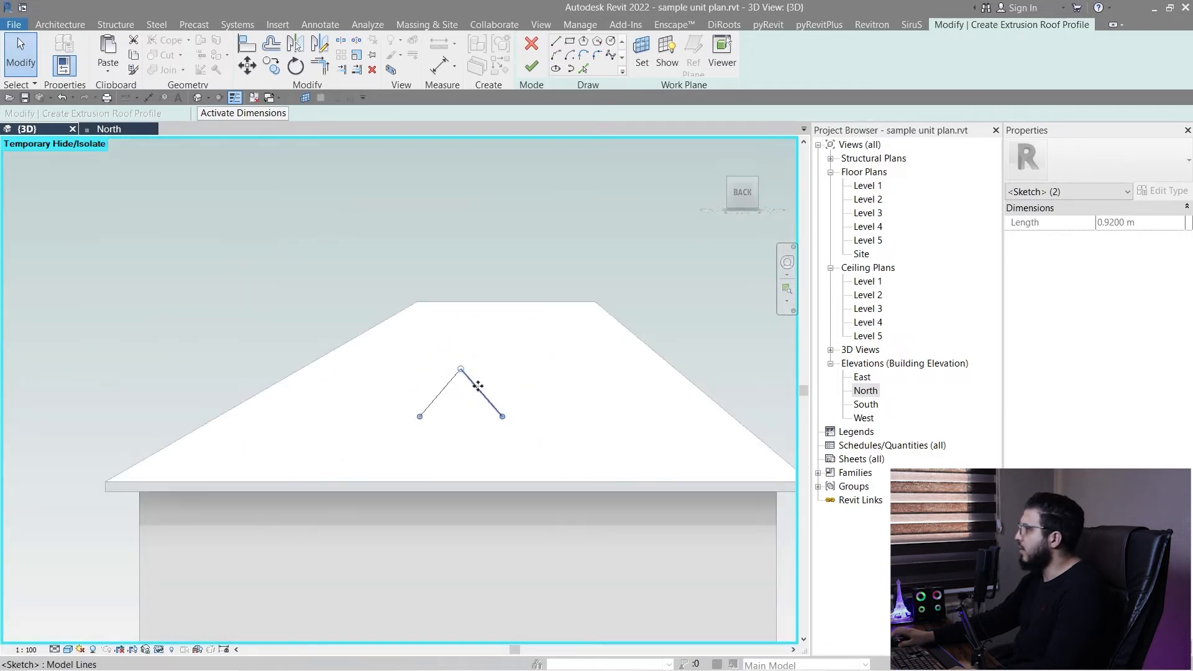
left_click_drag(479, 390, 485, 369)
key("Escape")
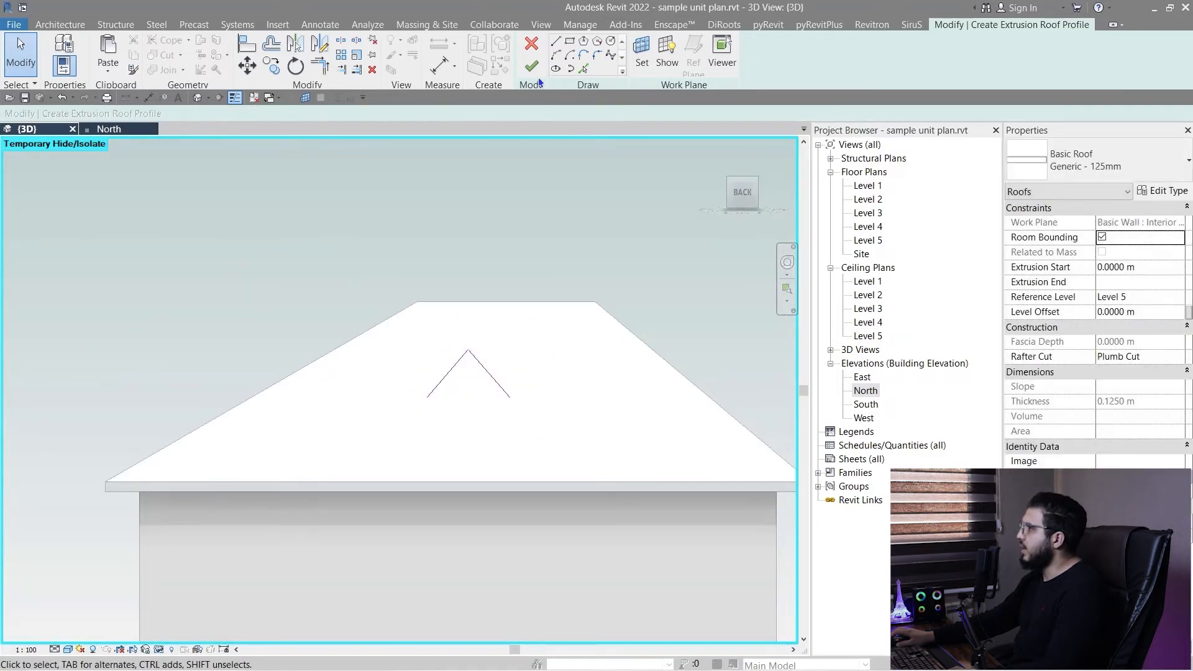
left_click(532, 67)
Step: Pull the far end of the long gable roof back toward the house, shortening the extrusion to about 9.83 m
middle_click_drag(557, 357, 404, 409, "shift")
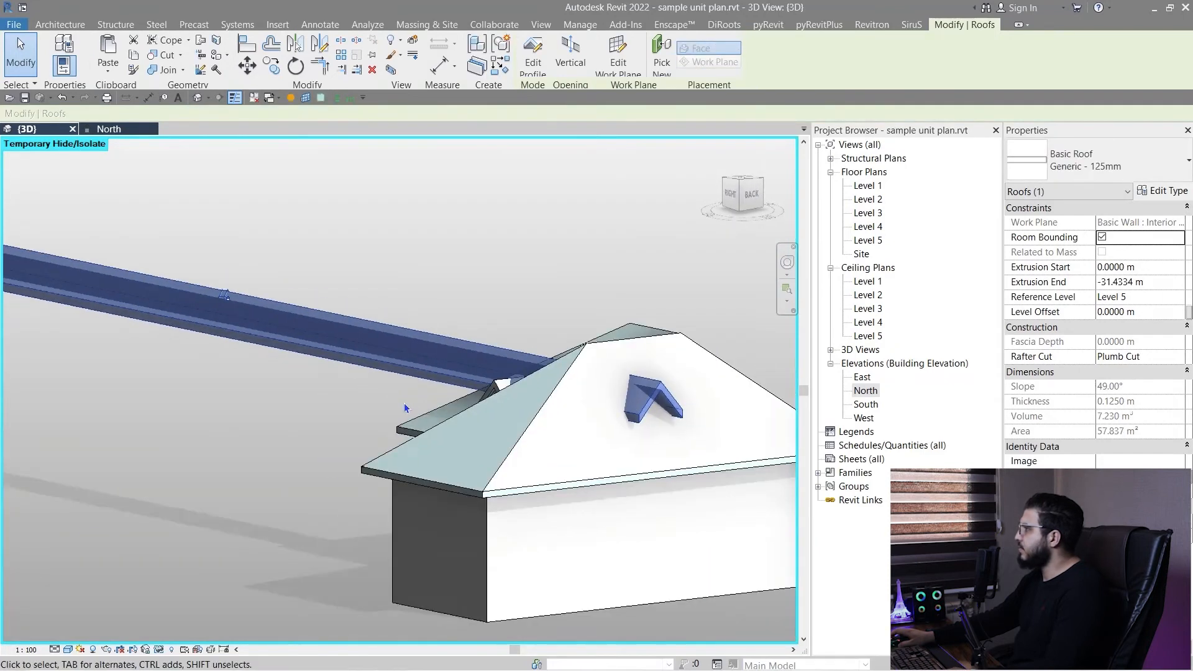
scroll(406, 409, "down", 3)
left_click(132, 366)
left_click(185, 345)
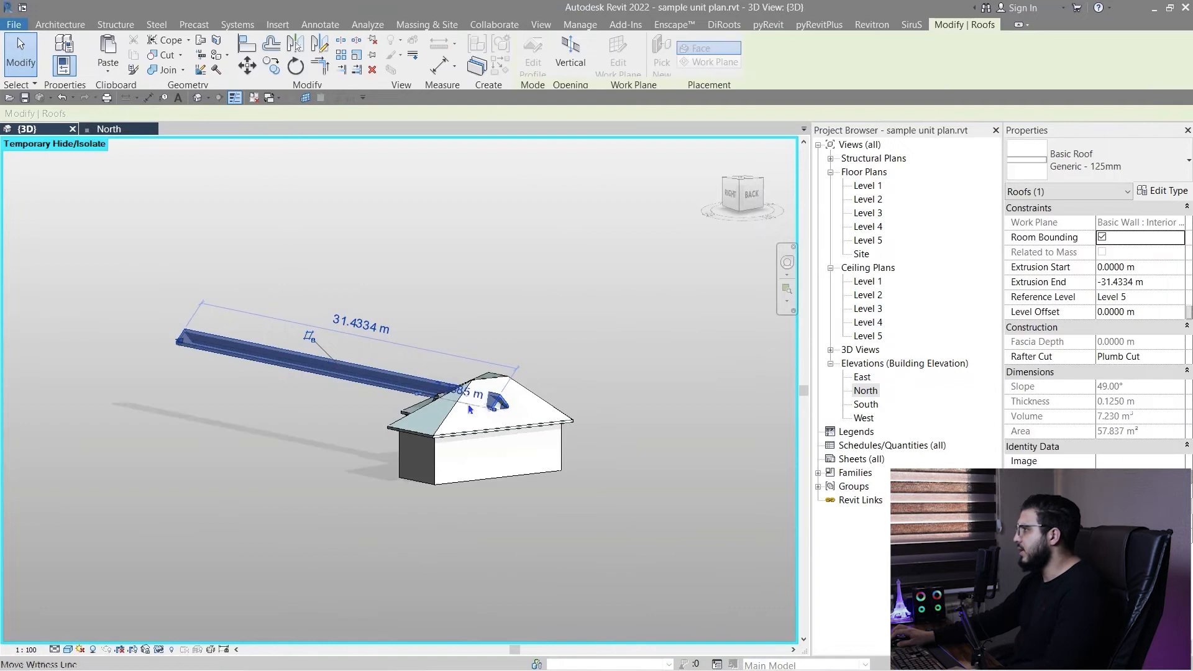
scroll(470, 409, "up", 3)
scroll(715, 373, "up", 2)
left_click_drag(485, 448, 715, 430)
scroll(309, 466, "down", 2)
middle_click_drag(172, 447, 493, 446)
left_click_drag(308, 361, 491, 403)
middle_click_drag(628, 435, 399, 414)
Step: Try to set the gable roof's extrusion length to 5 m through its temporary dimension, and undo the change
left_click(403, 338)
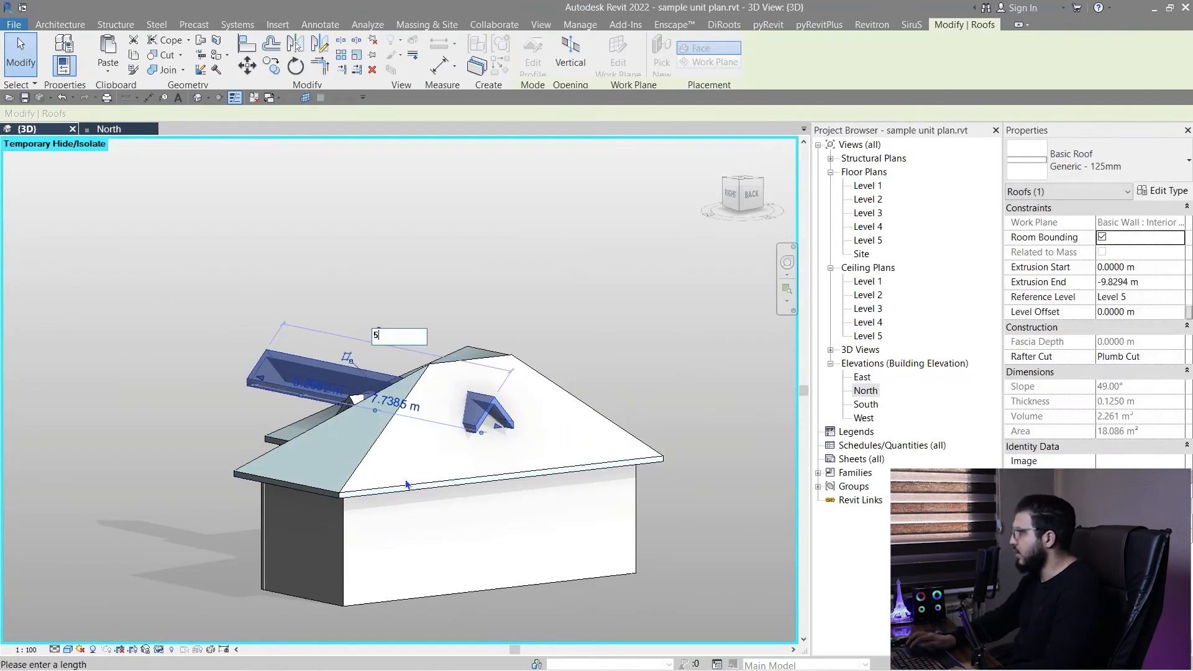
type("5")
key("Return")
key("ctrl+z")
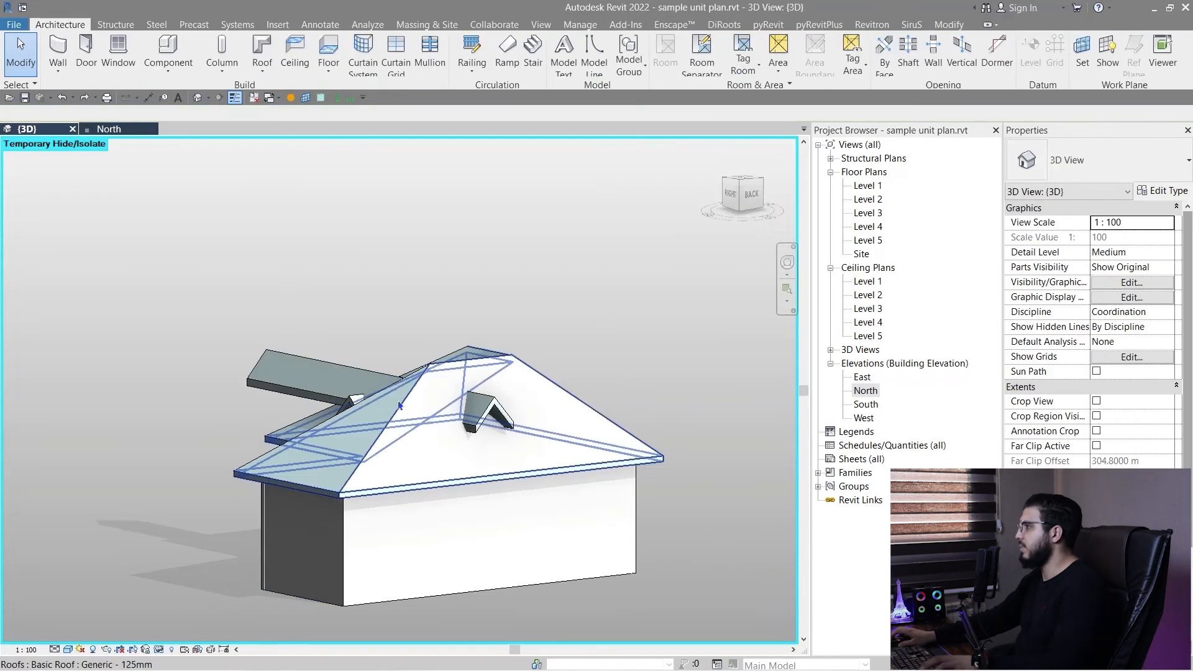
Step: Set the gable roof's Extrusion End to -2 m, and adjust its ends to about 0.78 m at the start and -0.40 m at the end
left_click(1148, 281)
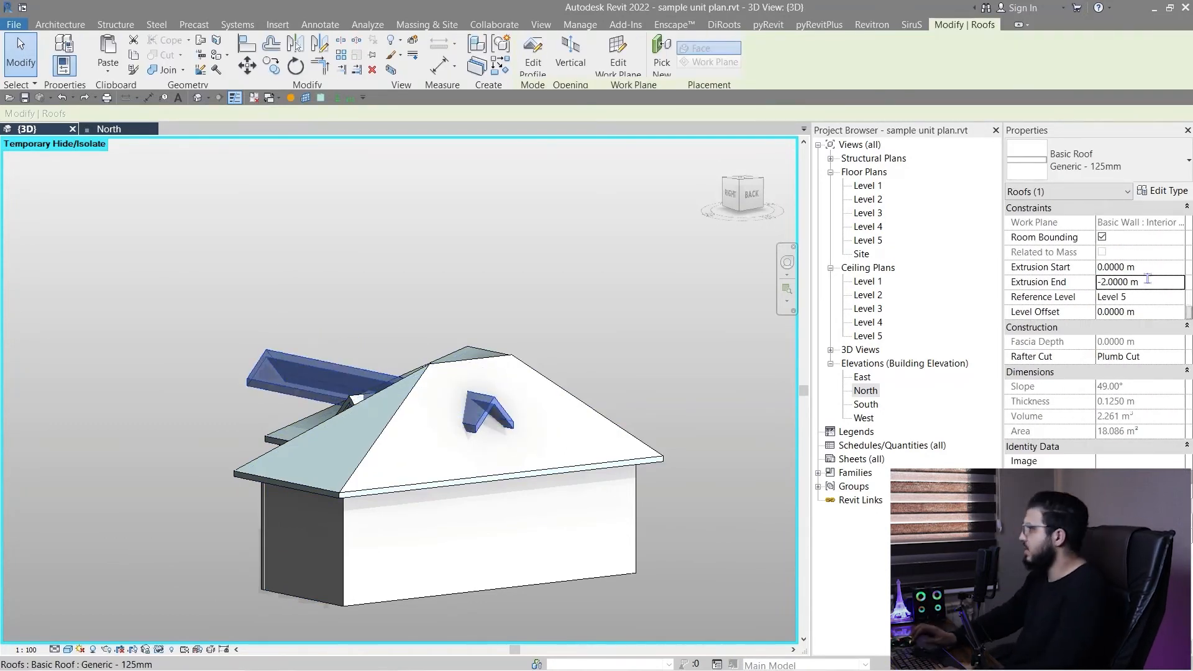
middle_click_drag(373, 435, 345, 430, "shift")
scroll(345, 430, "up", 5)
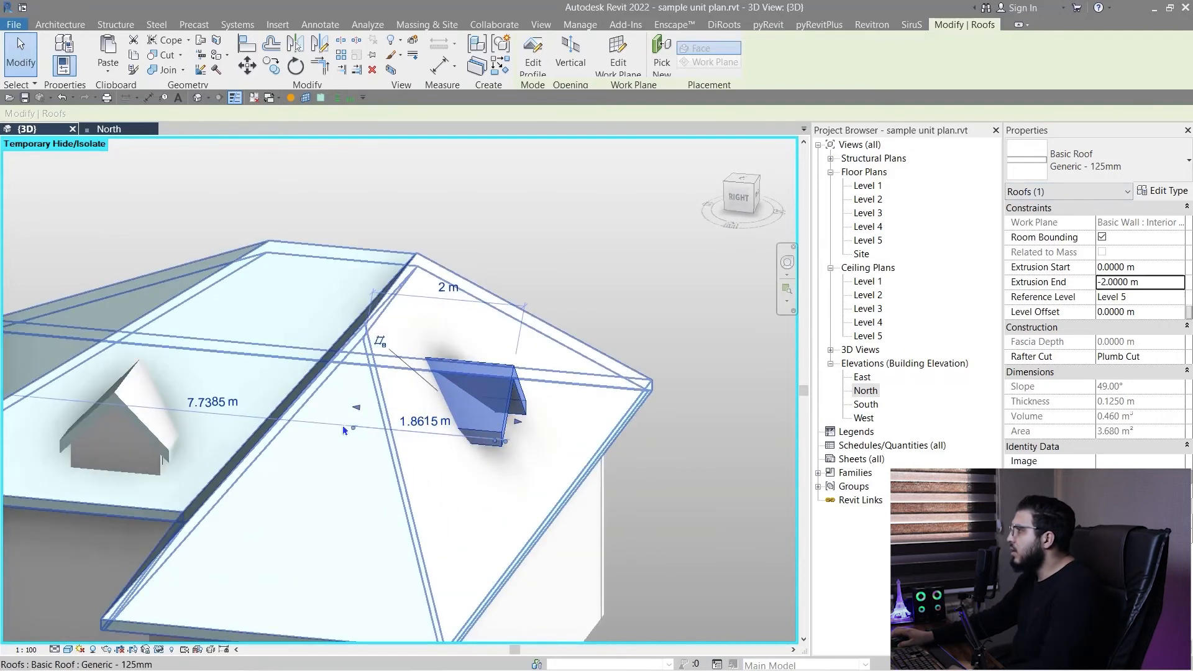
left_click_drag(483, 413, 571, 464)
middle_click_drag(572, 463, 705, 230, "shift")
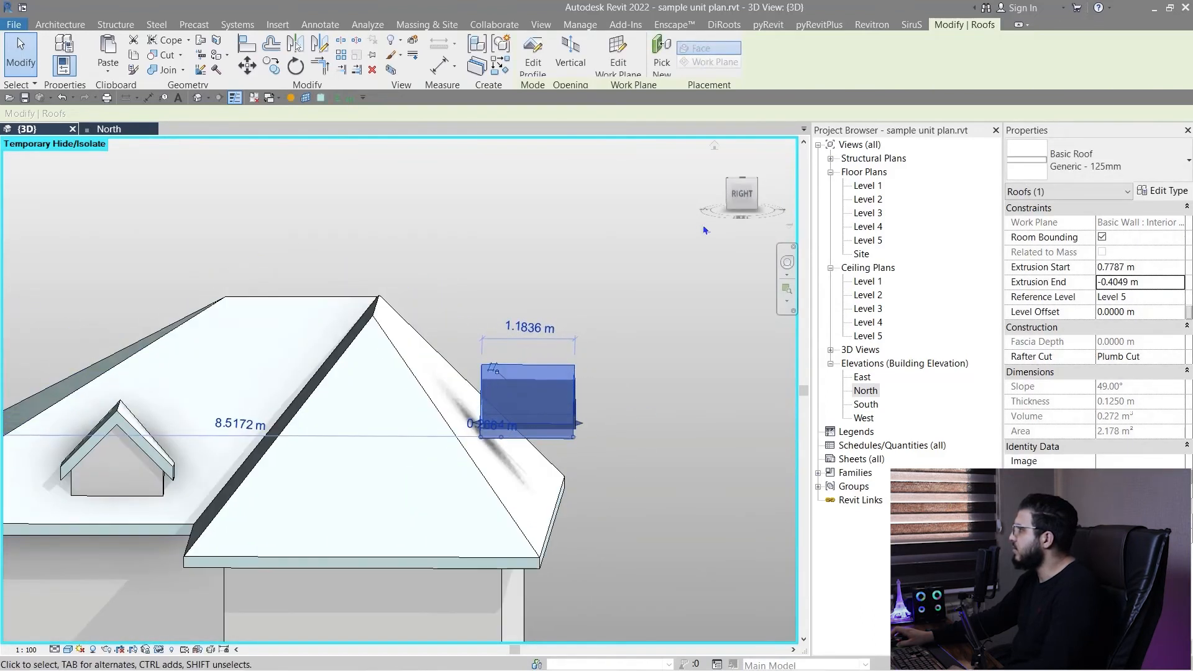
Step: Shorten the small gable roof's outer end in the right-side view to an Extrusion Start of about 0.54 m
left_click(738, 195)
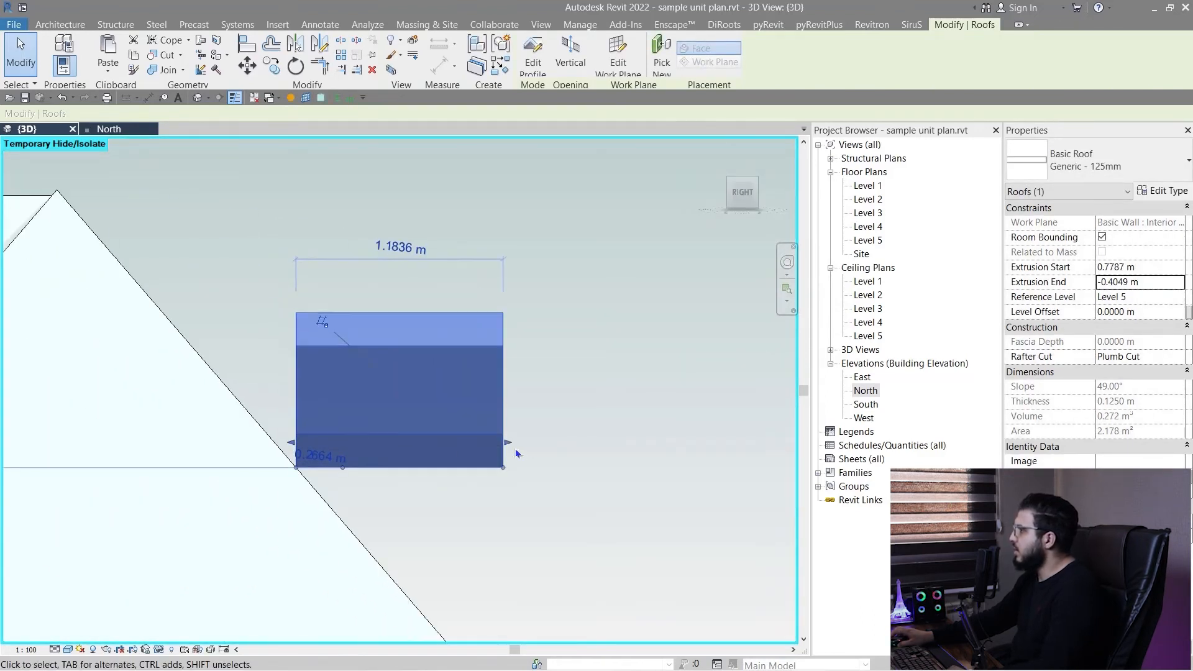
left_click_drag(465, 441, 462, 445)
left_click(514, 462)
scroll(394, 430, "down", 3)
middle_click_drag(515, 461, 291, 286, "shift")
scroll(514, 519, "down", 3)
scroll(523, 498, "up", 4)
left_click(426, 491)
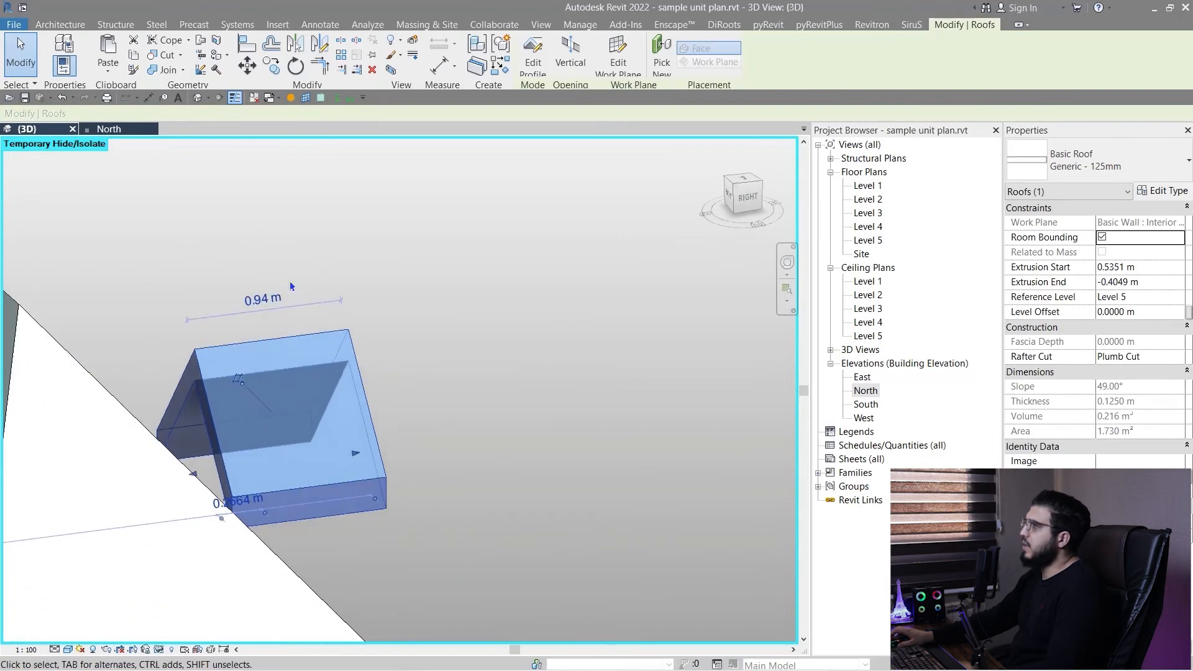
middle_click_drag(338, 242, 375, 306)
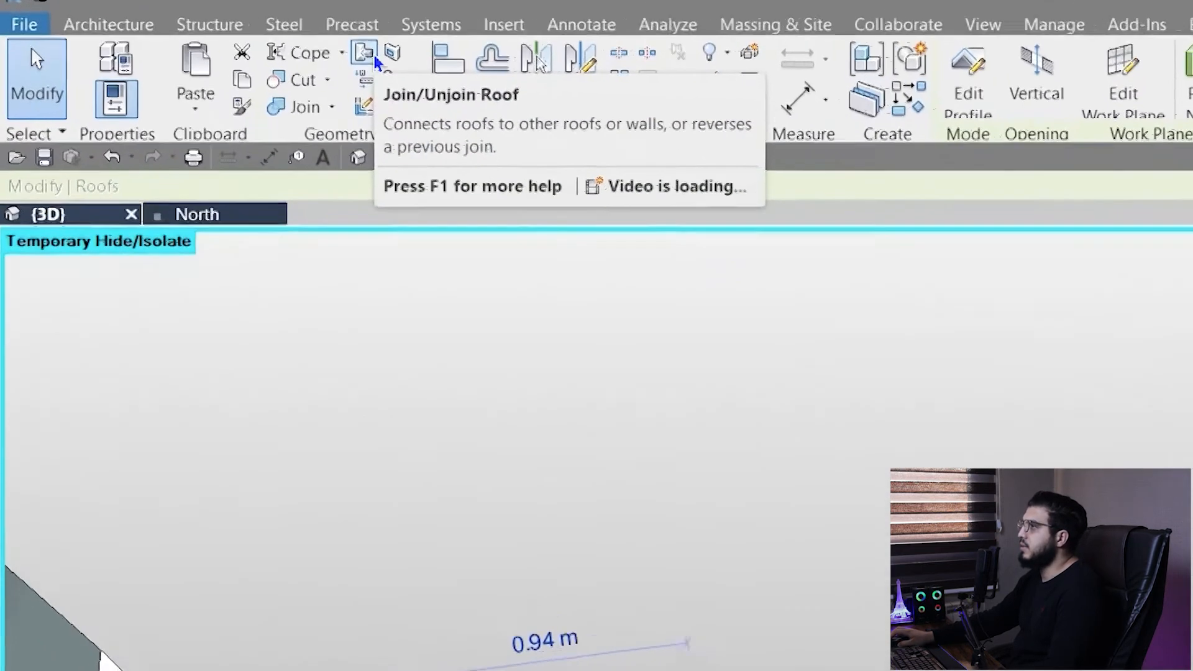
Step: Join the small gable roof's inner edge to the sloping face of the main hipped roof
left_click(466, 64)
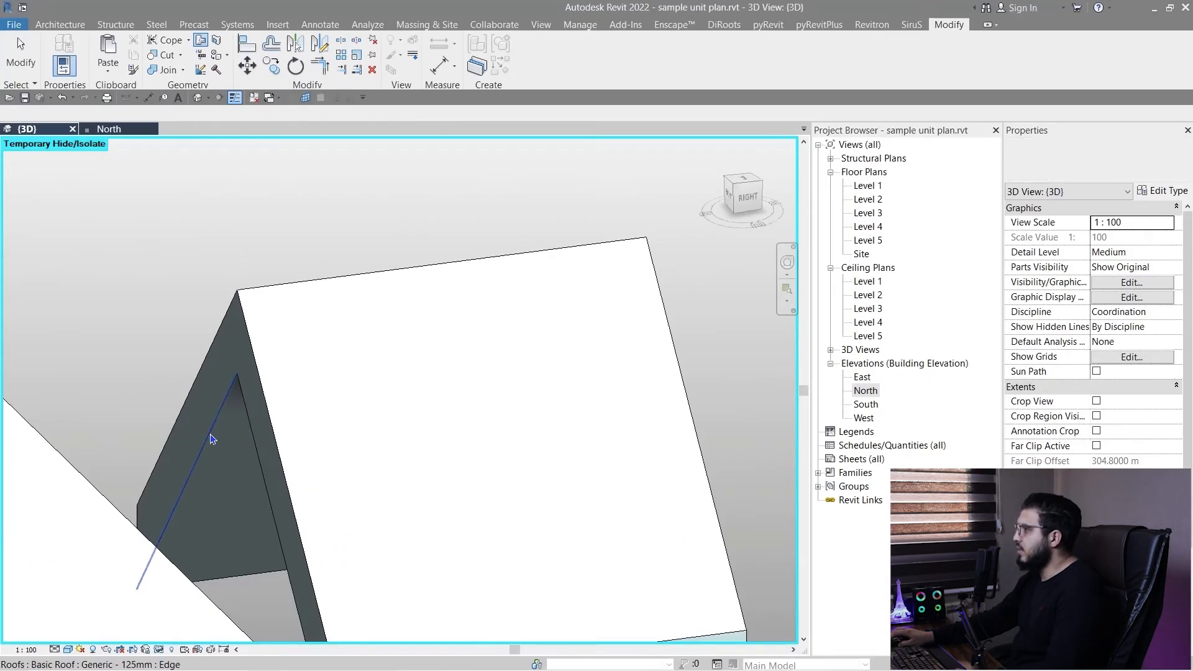
left_click(211, 438)
scroll(314, 348, "down", 5)
middle_click_drag(315, 348, 58, 297, "shift")
scroll(177, 348, "down", 3)
scroll(58, 297, "up", 3)
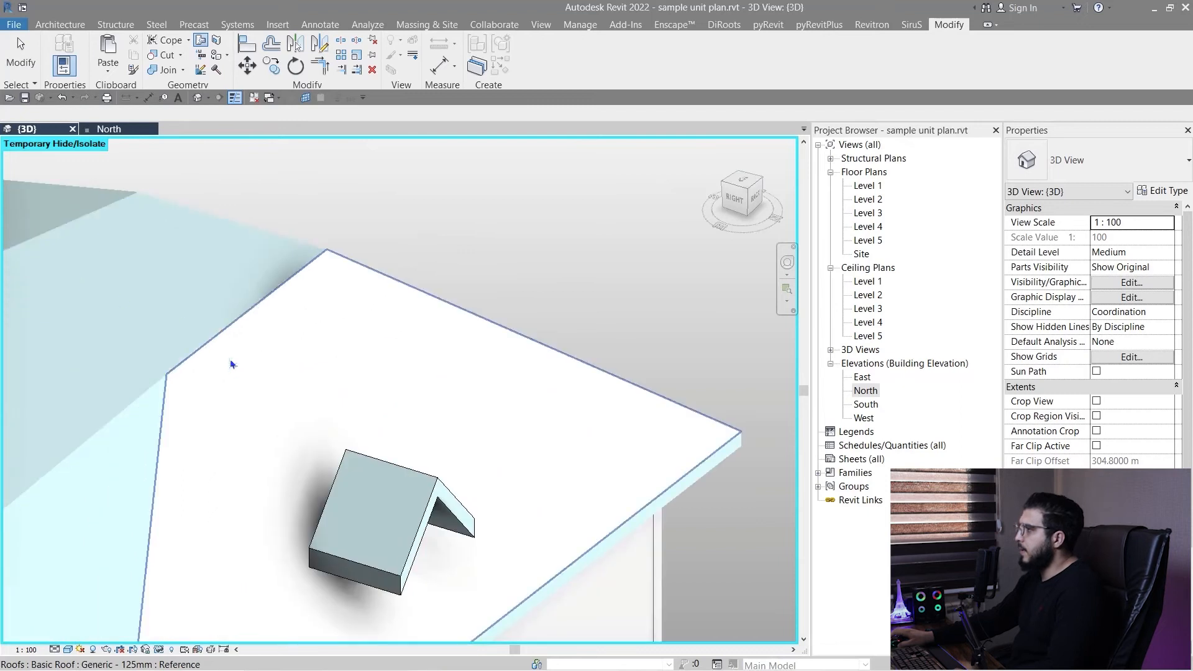
left_click(237, 376)
scroll(463, 538, "down", 2)
scroll(376, 544, "up", 3)
scroll(377, 544, "down", 2)
middle_click_drag(377, 544, 719, 244, "shift")
scroll(304, 511, "up", 2)
Step: Shorten the small gable roof's outer end in the top view to just inside the main roof's eave, about 0.86 m long
left_click(744, 183)
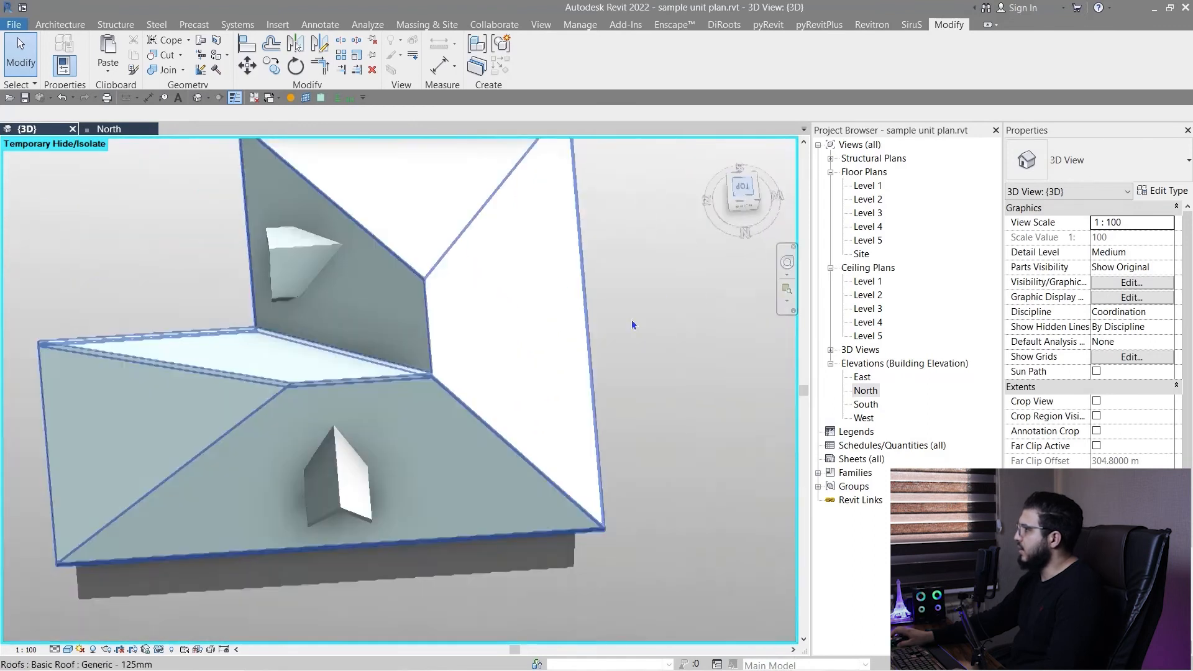
scroll(479, 546, "up", 3)
scroll(479, 546, "up", 3)
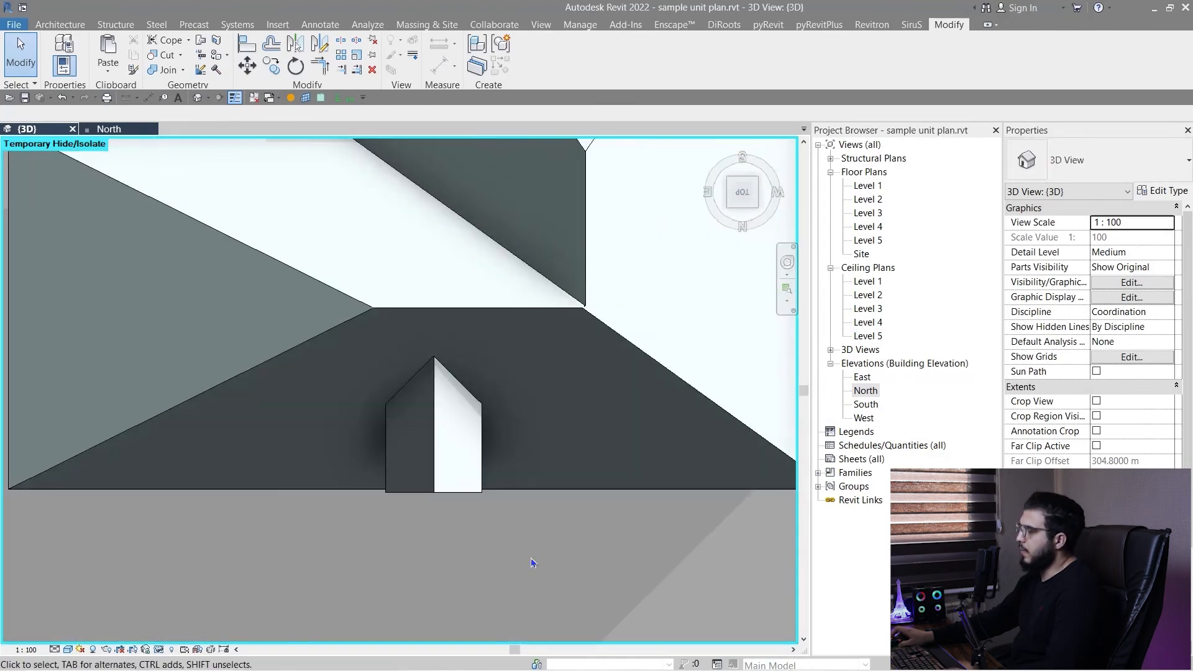
left_click(445, 485)
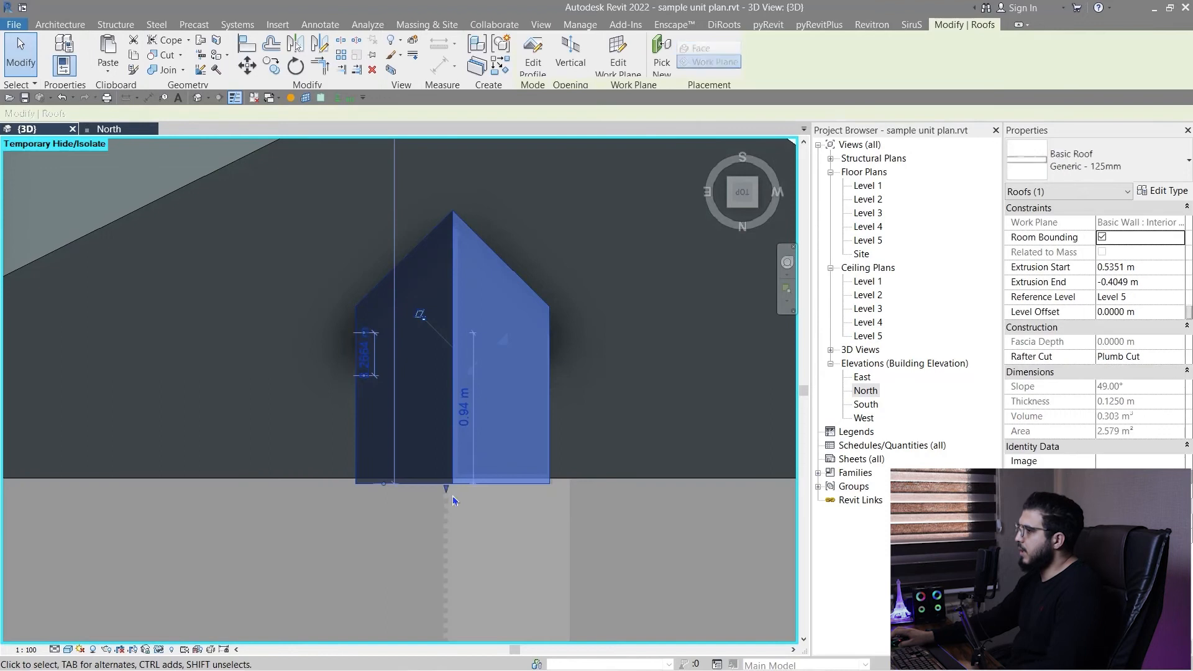
left_click_drag(451, 471, 451, 472)
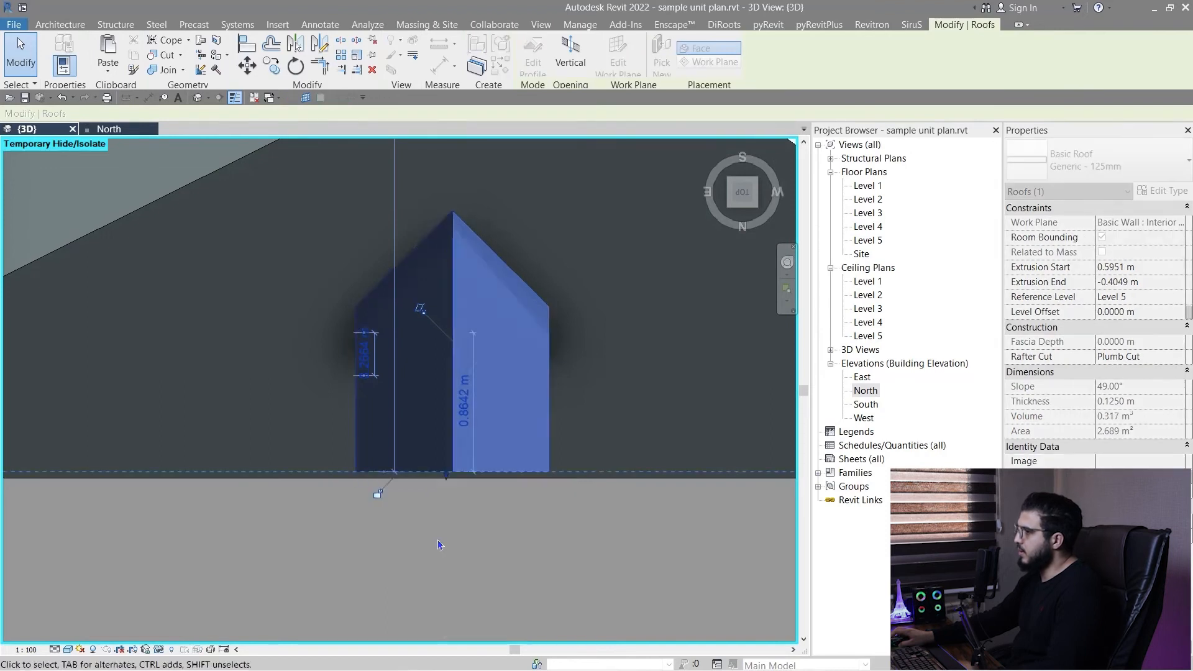
left_click(443, 543)
Step: Place Interior - Blockwork 100 walls from picked lines, offset -0.15 m, along the small gable roof's outer edge and two sides
scroll(468, 540, "down", 2)
key("w")
key("a")
middle_click_drag(469, 541, 696, 522, "shift")
scroll(501, 308, "down", 3)
left_click(741, 188)
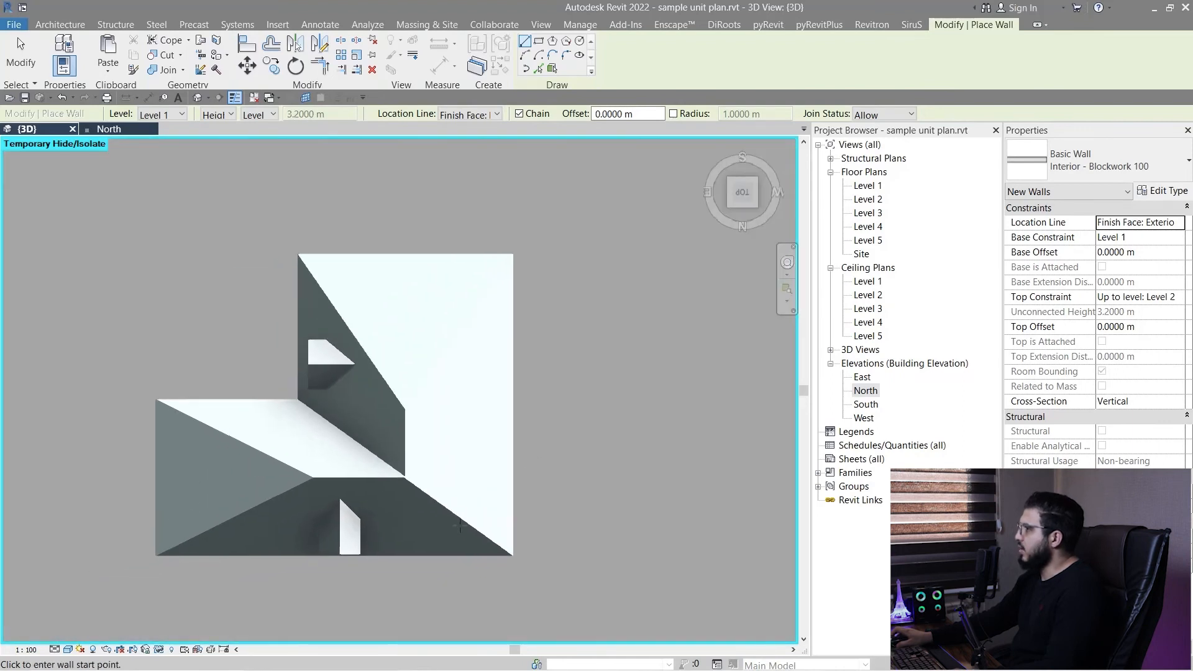
scroll(399, 137, "up", 4)
middle_click_drag(399, 139, 388, 120)
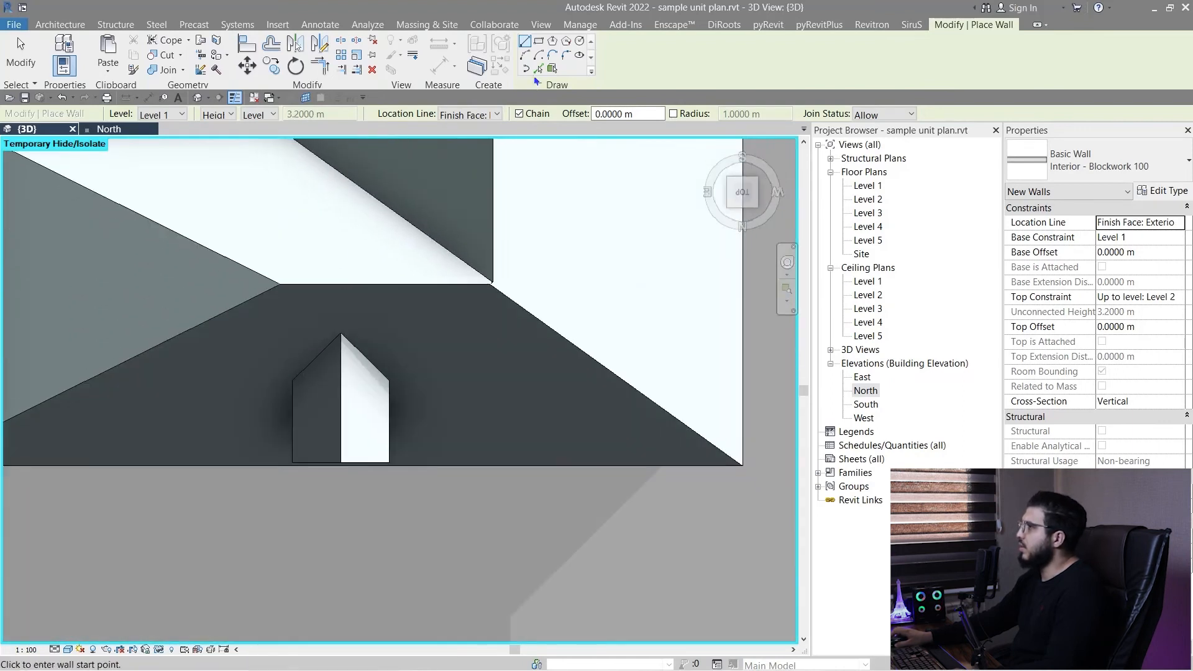
left_click(538, 68)
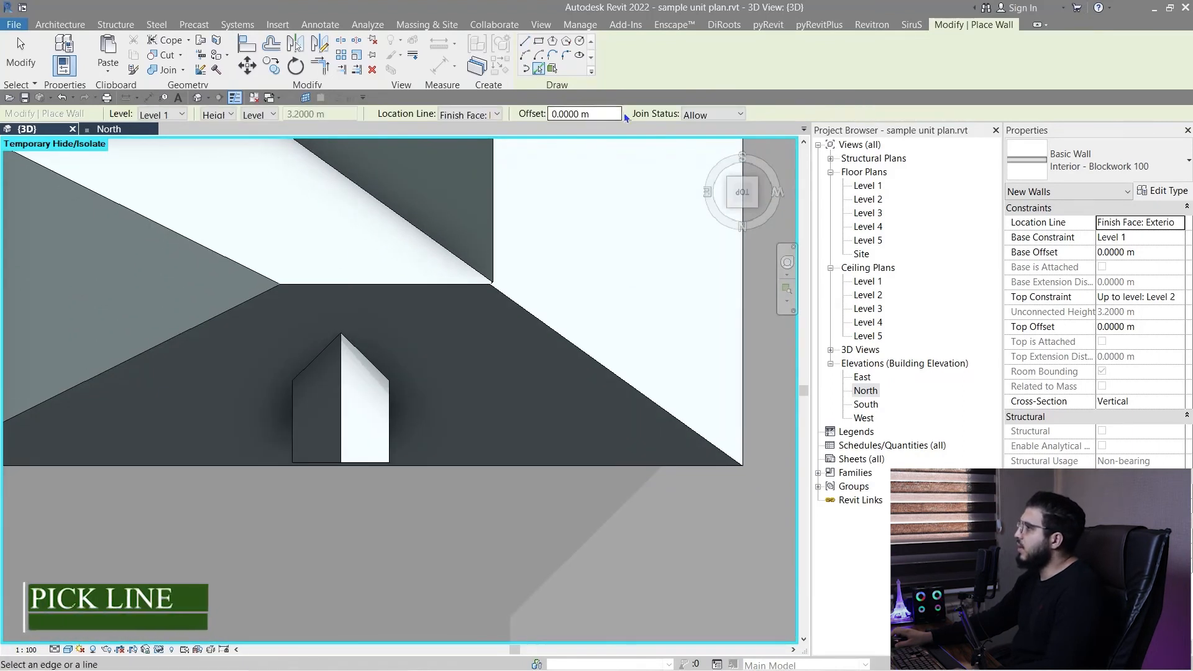
type("-0.")
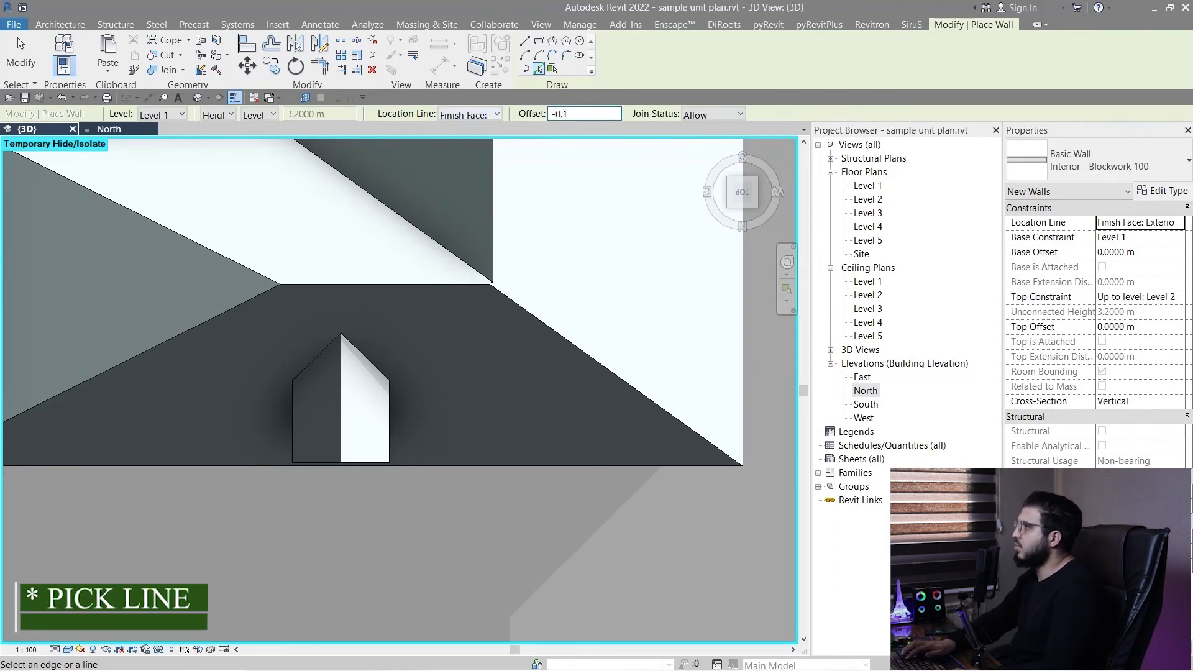
scroll(289, 473, "up", 6)
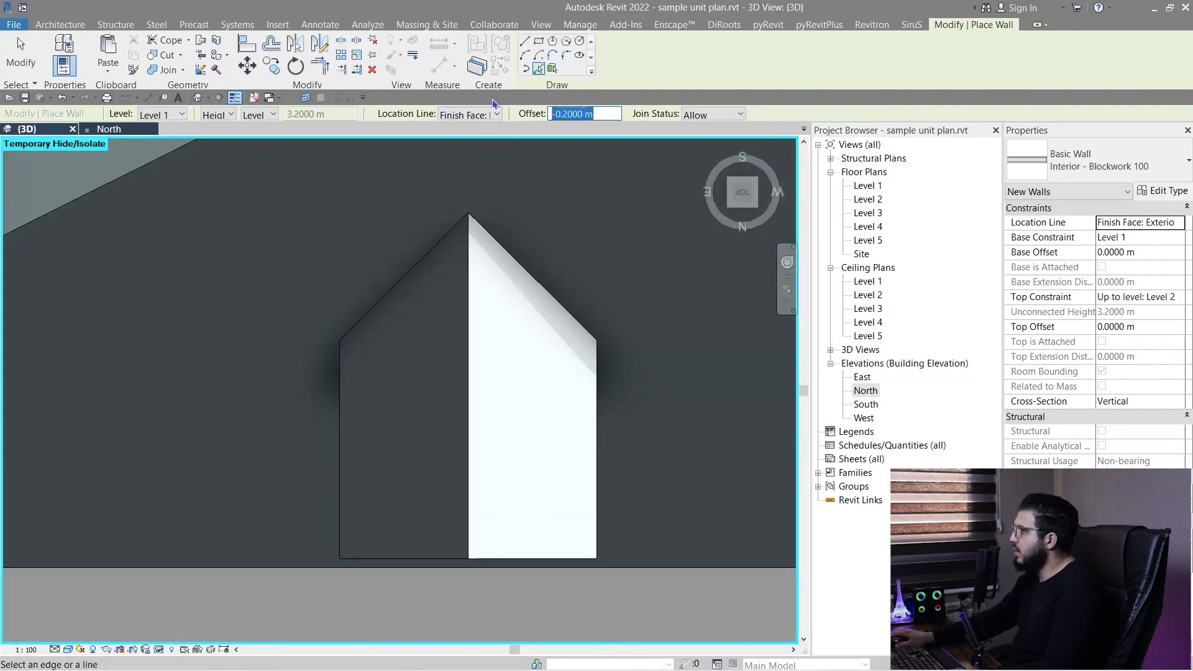
type("-0.15")
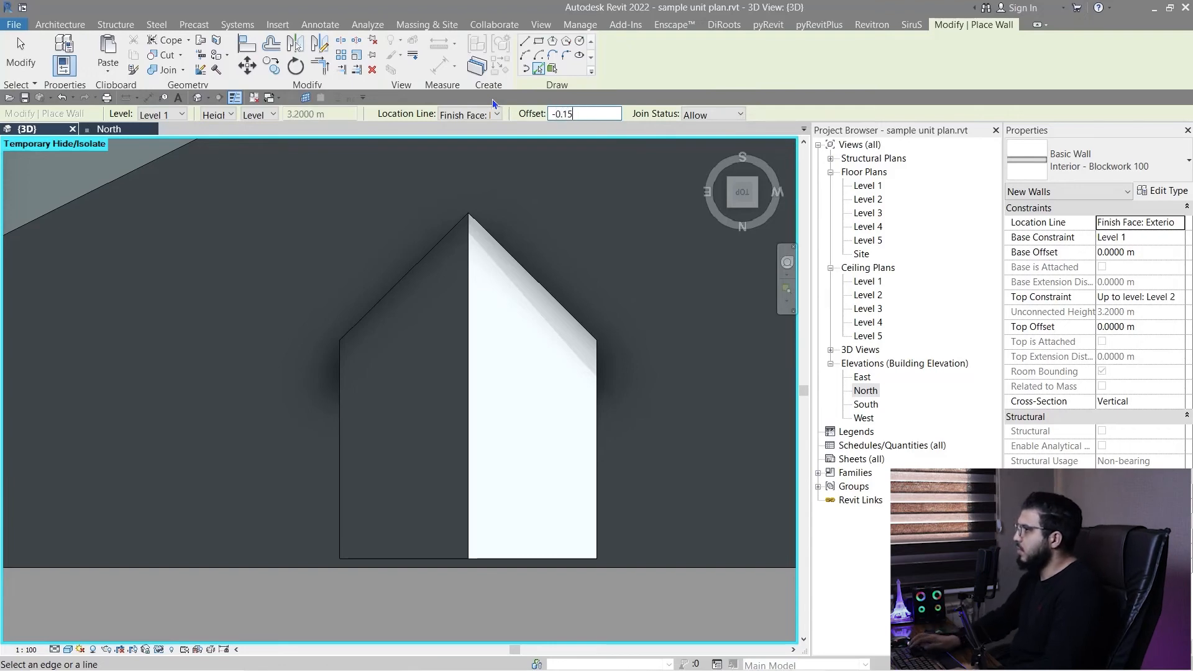
key("Return")
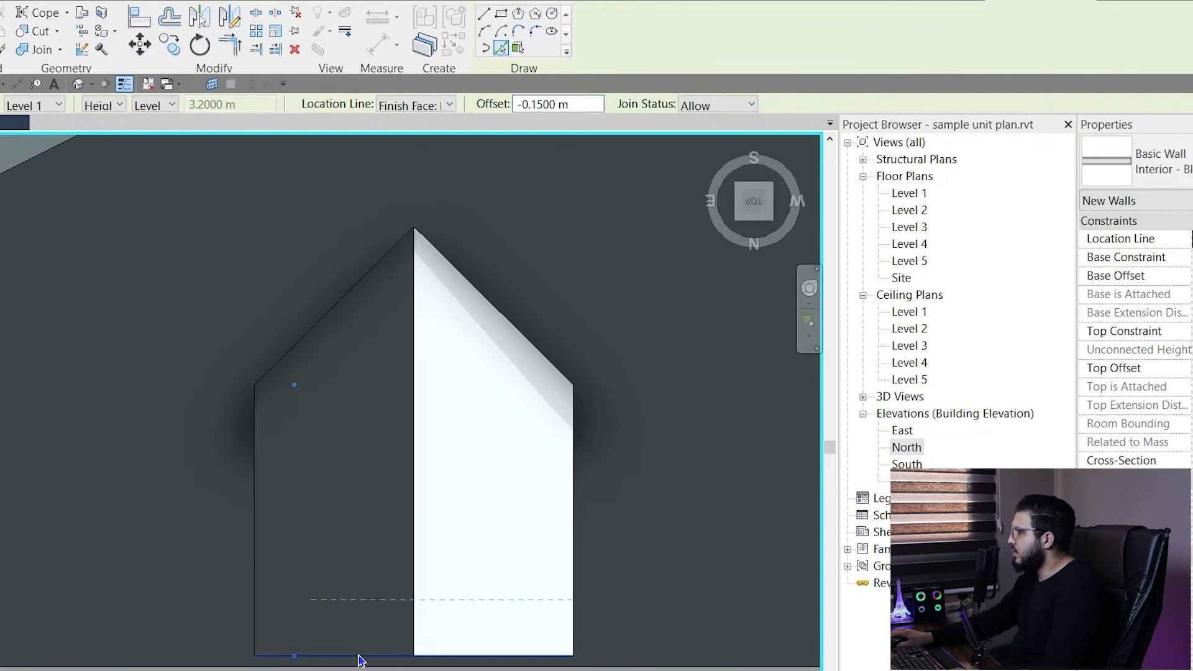
left_click(573, 543)
scroll(562, 563, "down", 5)
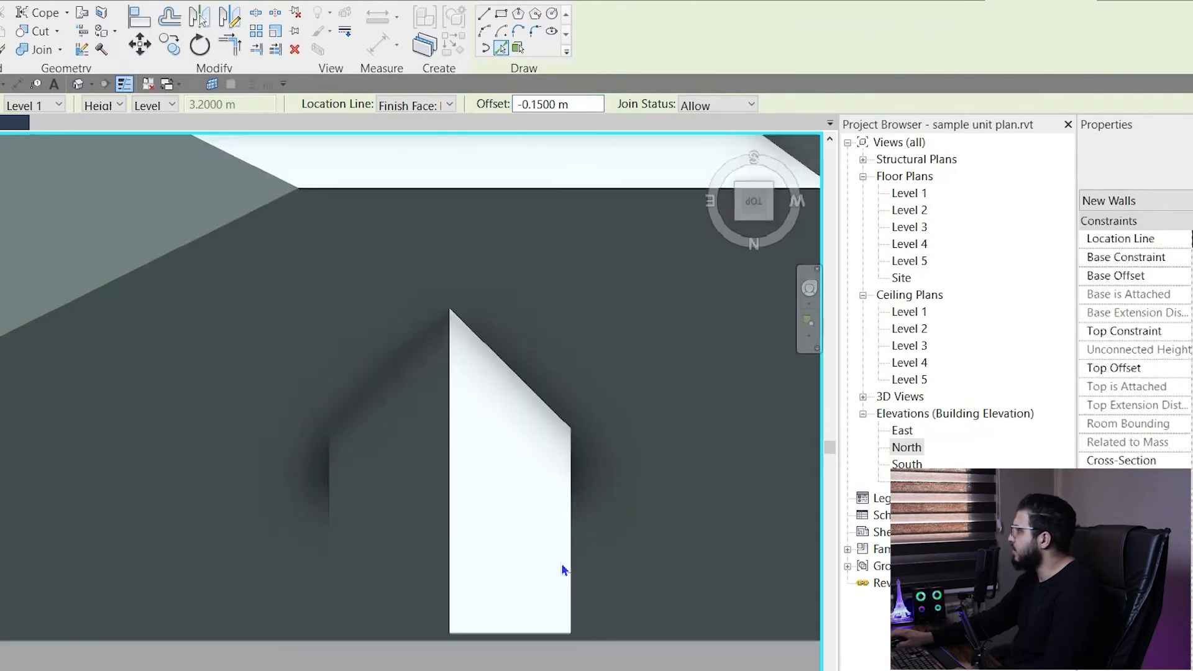
middle_click_drag(584, 650, 672, 245, "shift")
key("Escape")
Step: Select the three new dormer walls from below and attach their tops to the small gable roof
middle_click_drag(680, 348, 426, 149)
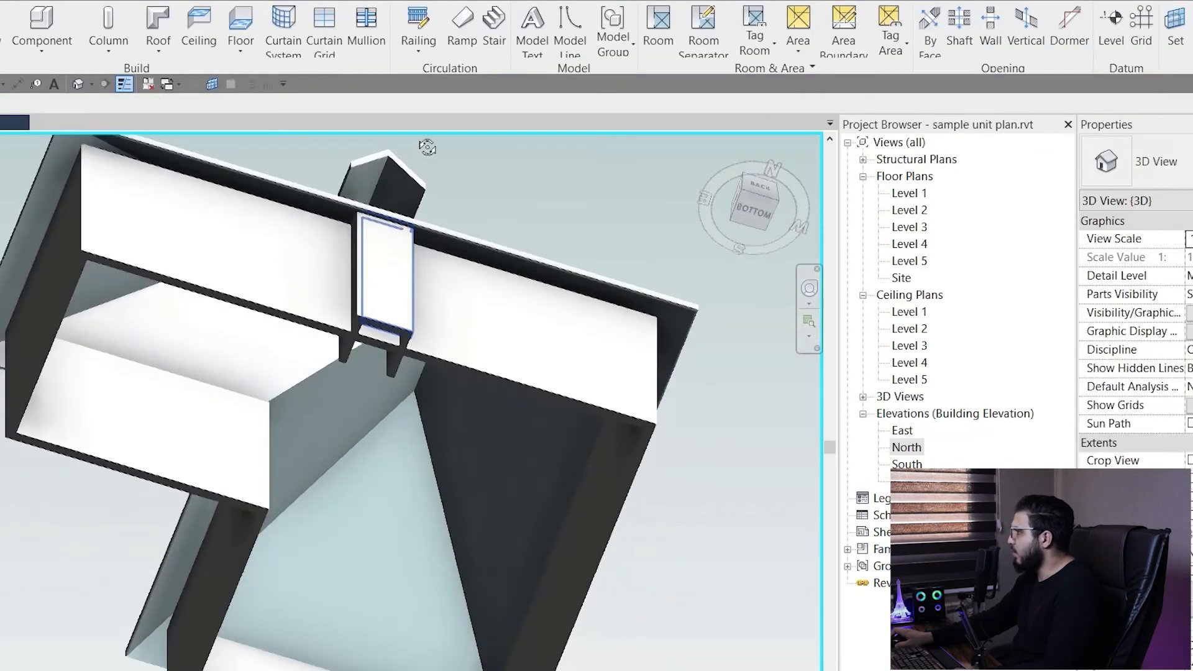
scroll(424, 376, "up", 6)
left_click(401, 382)
left_click(573, 256, "ctrl")
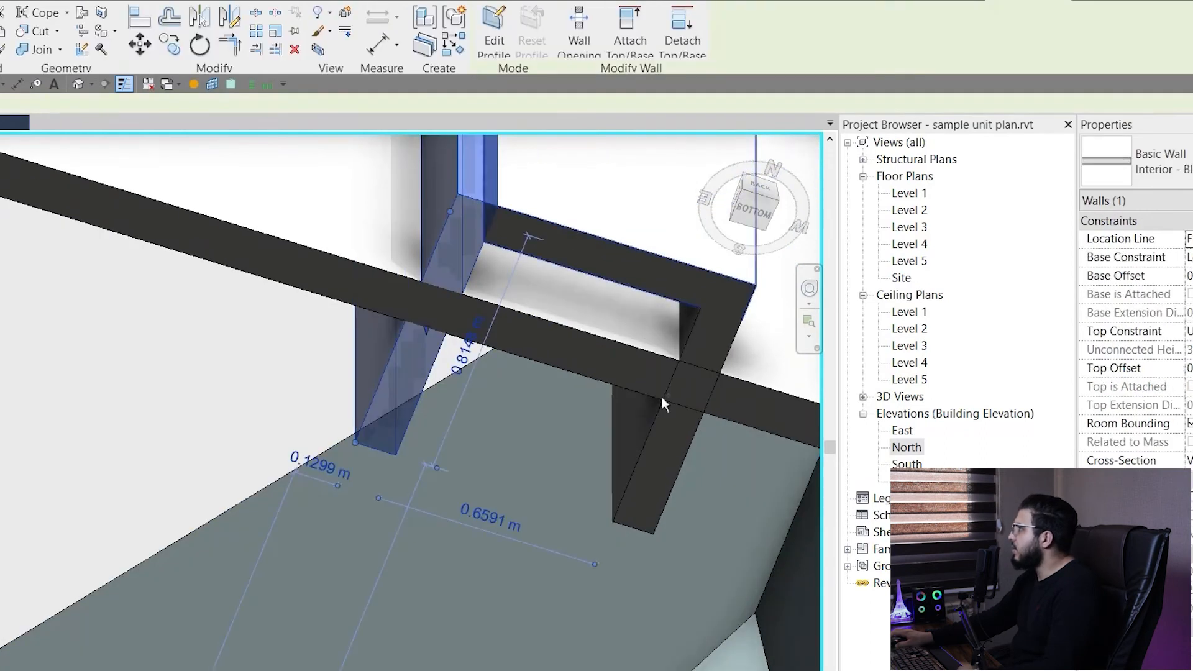
left_click(655, 427, "ctrl")
scroll(656, 427, "down", 3)
middle_click_drag(677, 401, 936, 363)
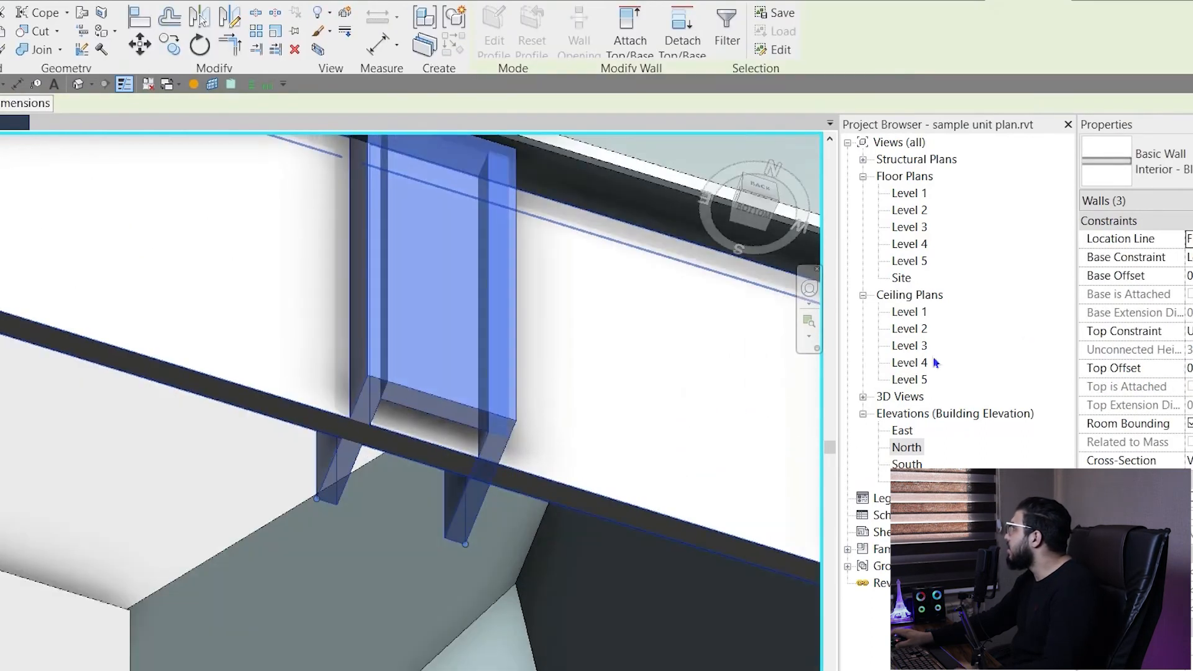
middle_click_drag(550, 300, 560, 493, "shift")
scroll(554, 488, "down", 4)
middle_click_drag(516, 310, 514, 506, "shift")
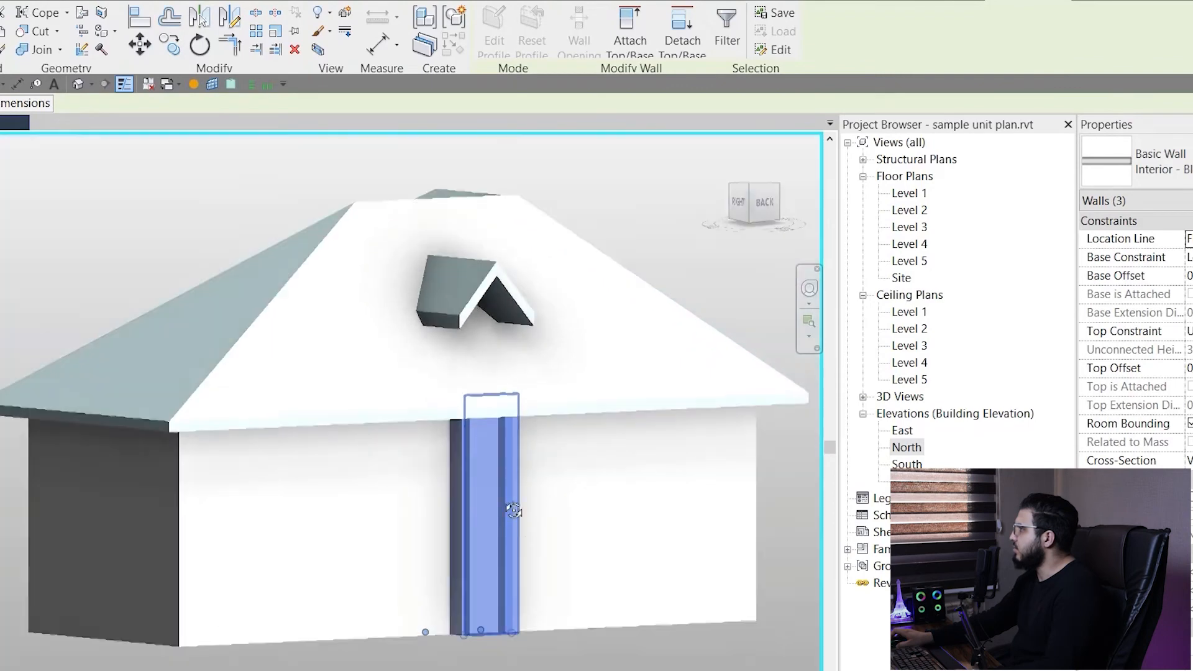
scroll(472, 332, "up", 3)
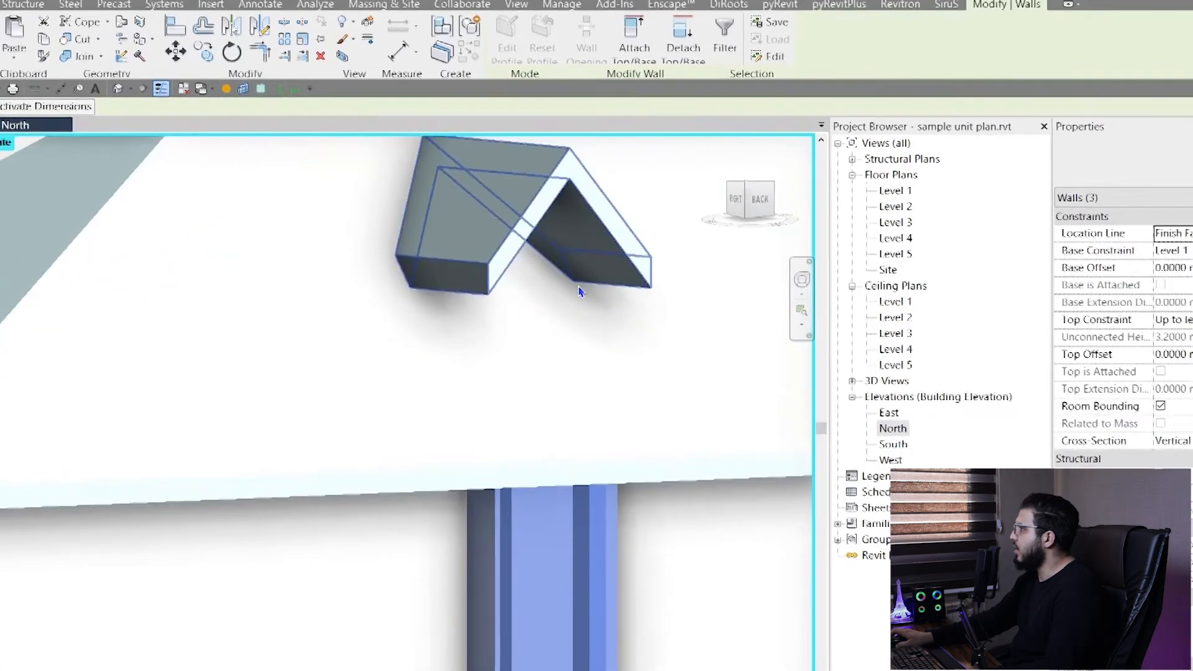
middle_click_drag(578, 291, 469, 478)
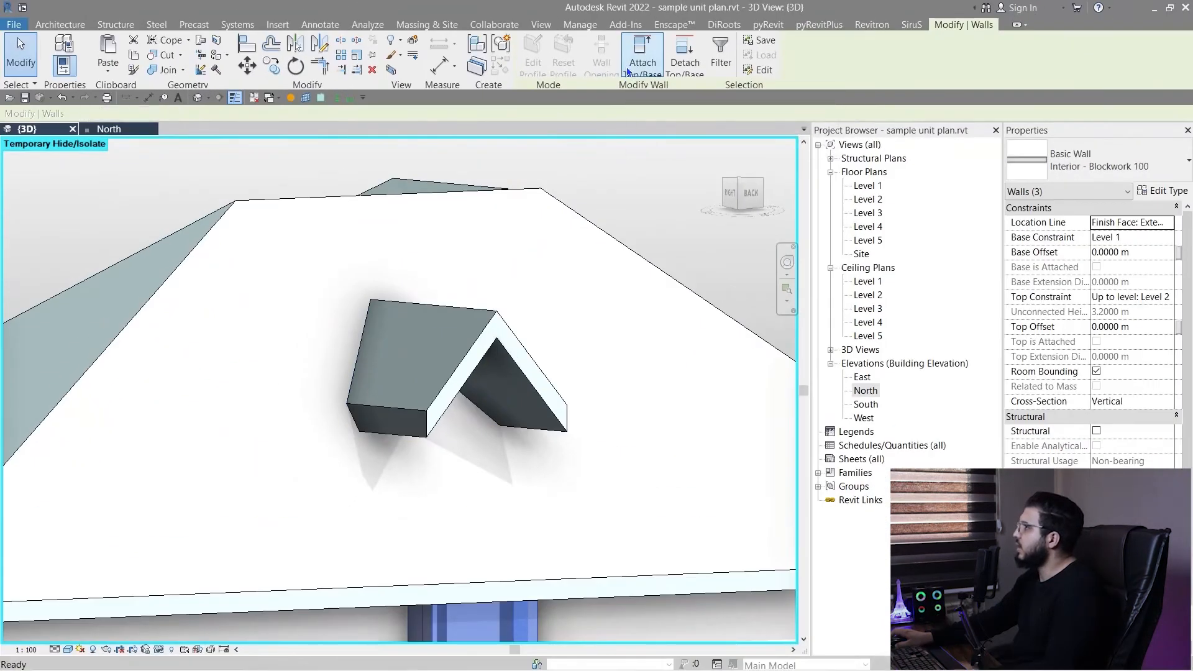
left_click(642, 62)
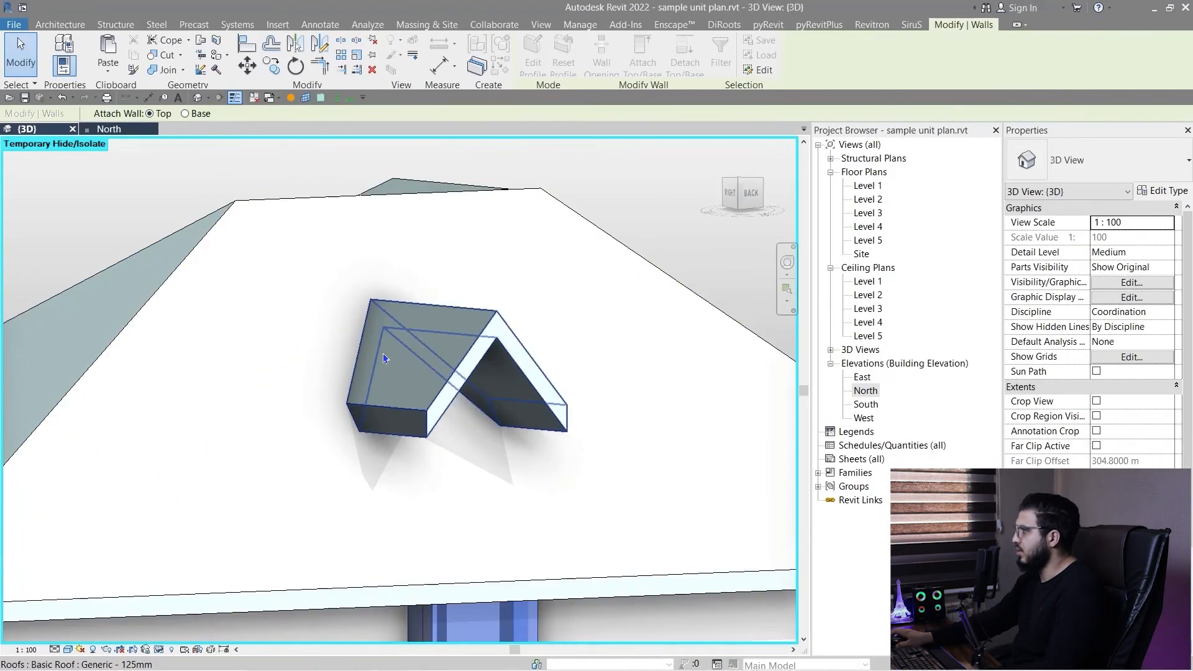
left_click(411, 409)
Step: Attach the bases of the three dormer walls to the main hipped roof
scroll(496, 522, "down", 3)
middle_click_drag(495, 535, 494, 298, "shift")
middle_click_drag(493, 589, 625, 118, "shift")
middle_click_drag(456, 252, 491, 340)
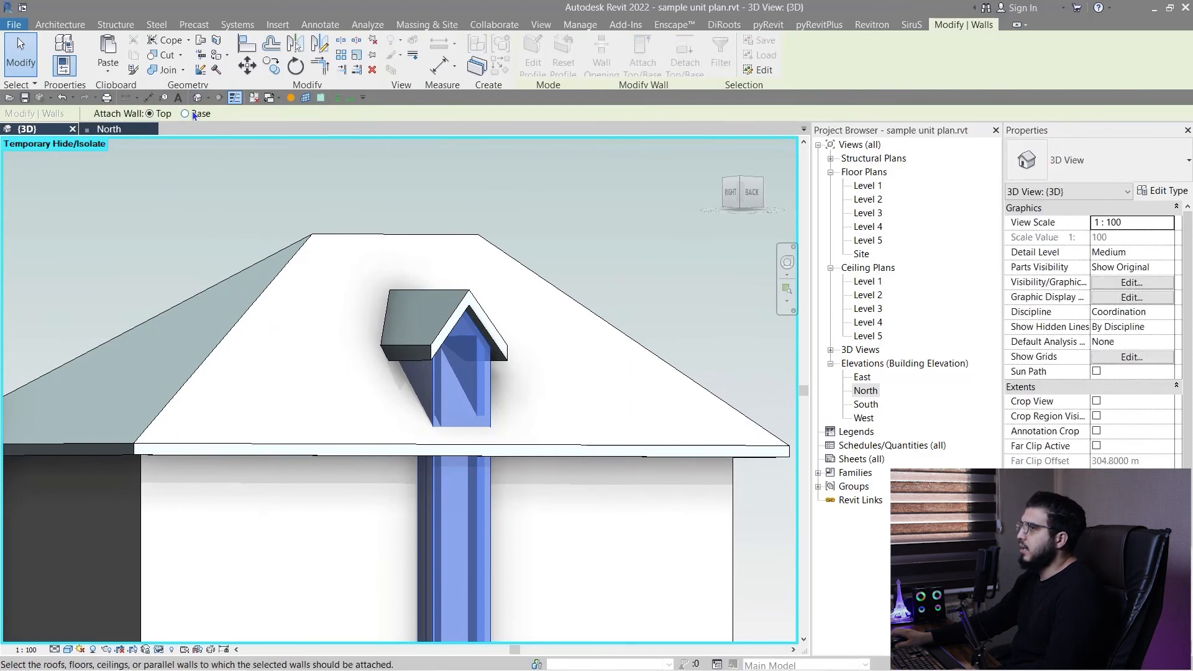
left_click(556, 449)
key("Escape")
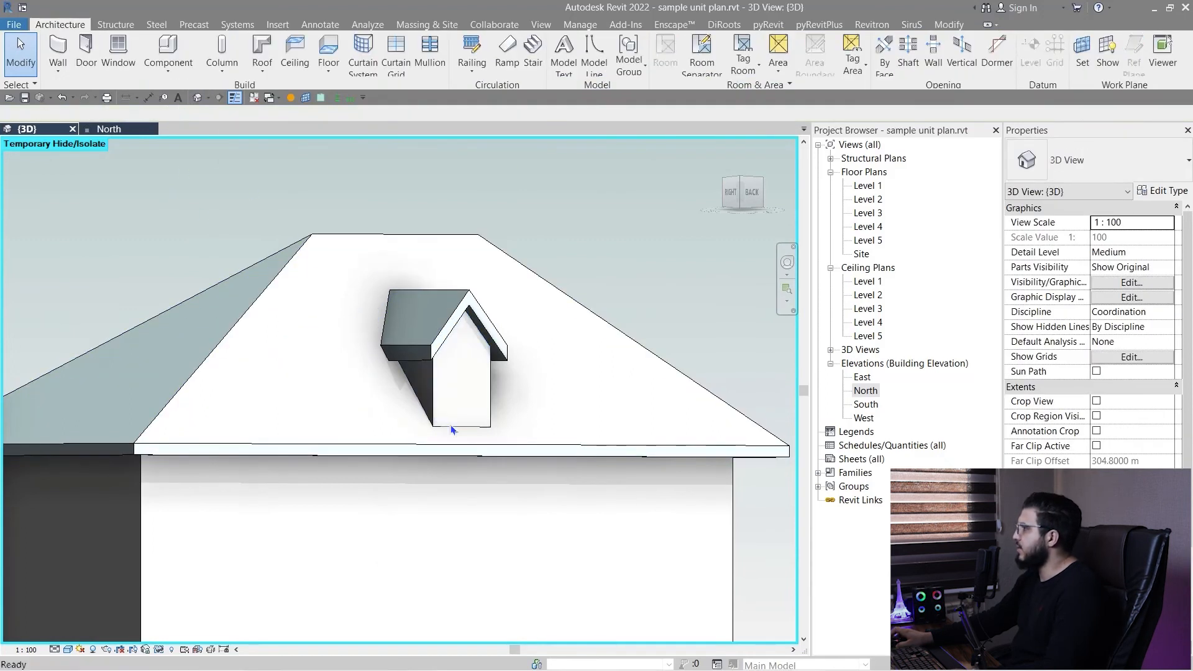
Step: Examine the dormer from outside and the main roof's underside beneath it
scroll(447, 416, "up", 5)
middle_click_drag(647, 361, 458, 442, "shift")
scroll(460, 404, "up", 5)
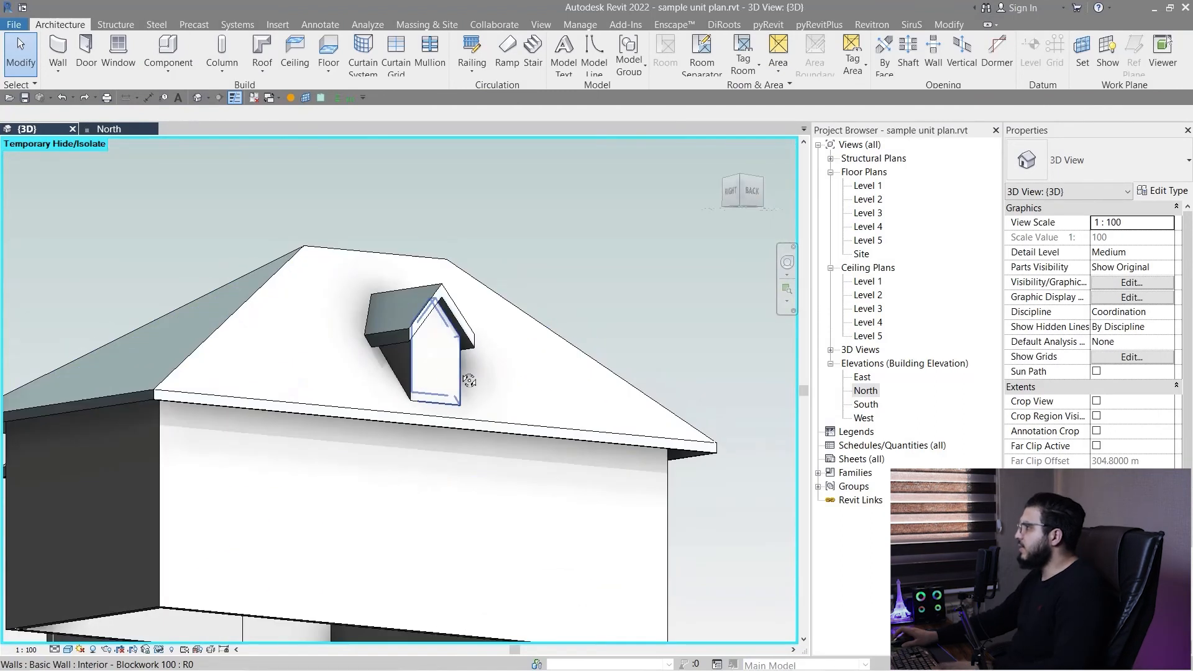
middle_click_drag(461, 372, 369, 476, "shift")
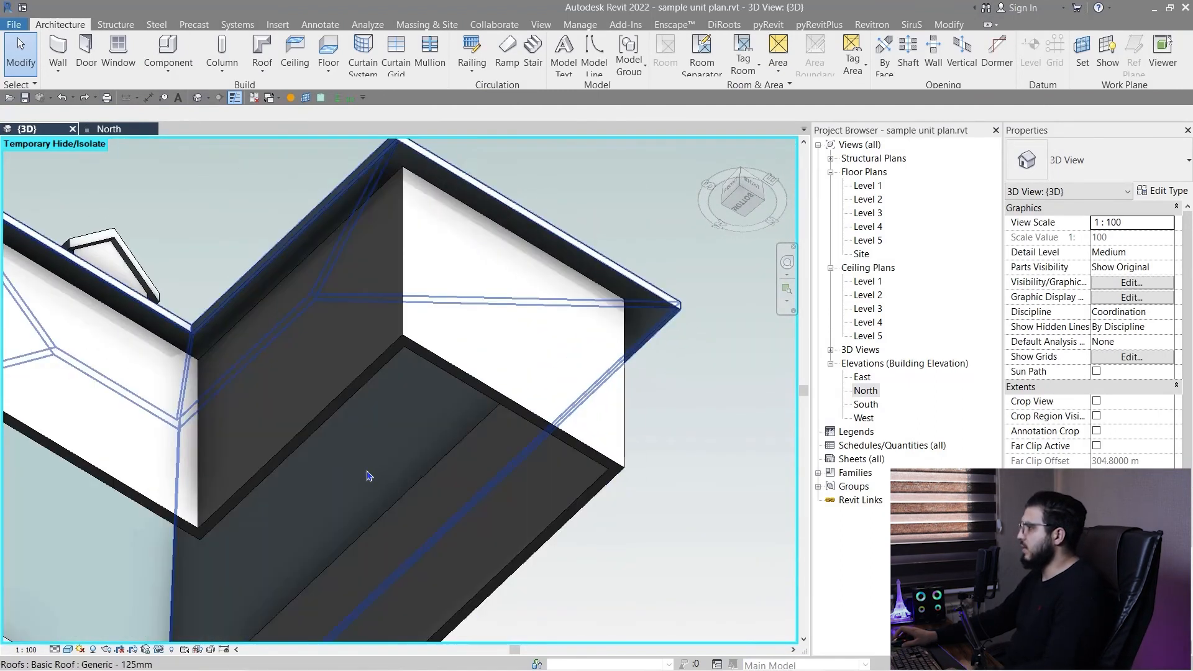
middle_click_drag(627, 437, 555, 398, "shift")
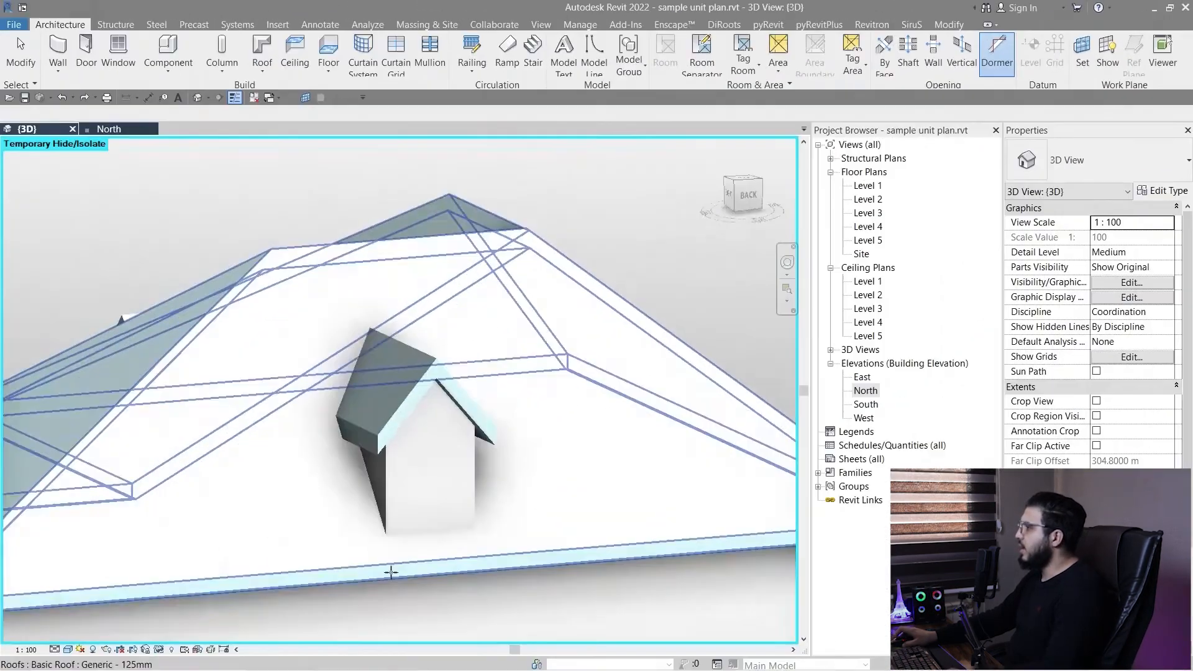
middle_click_drag(391, 571, 519, 496, "shift")
scroll(535, 302, "up", 3)
key("Escape")
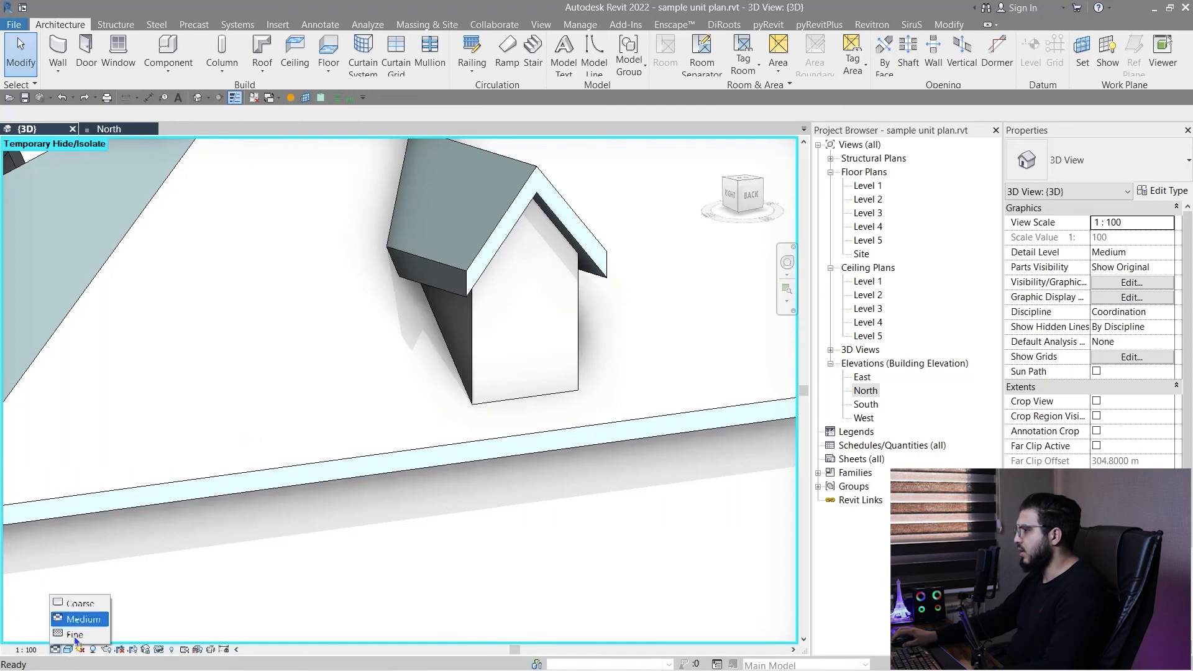
Step: Switch the 3D view to wireframe and start a dormer opening in the main hipped roof
left_click(113, 574)
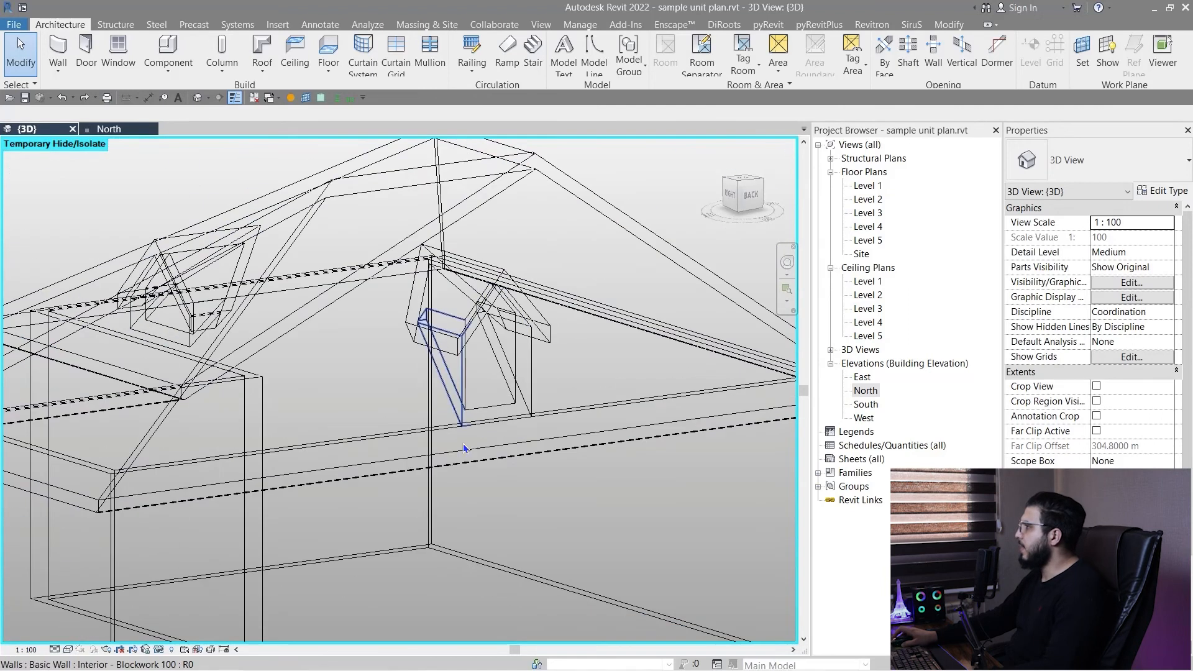
scroll(422, 443, "up", 3)
middle_click_drag(422, 444, 470, 377, "shift")
scroll(463, 332, "down", 3)
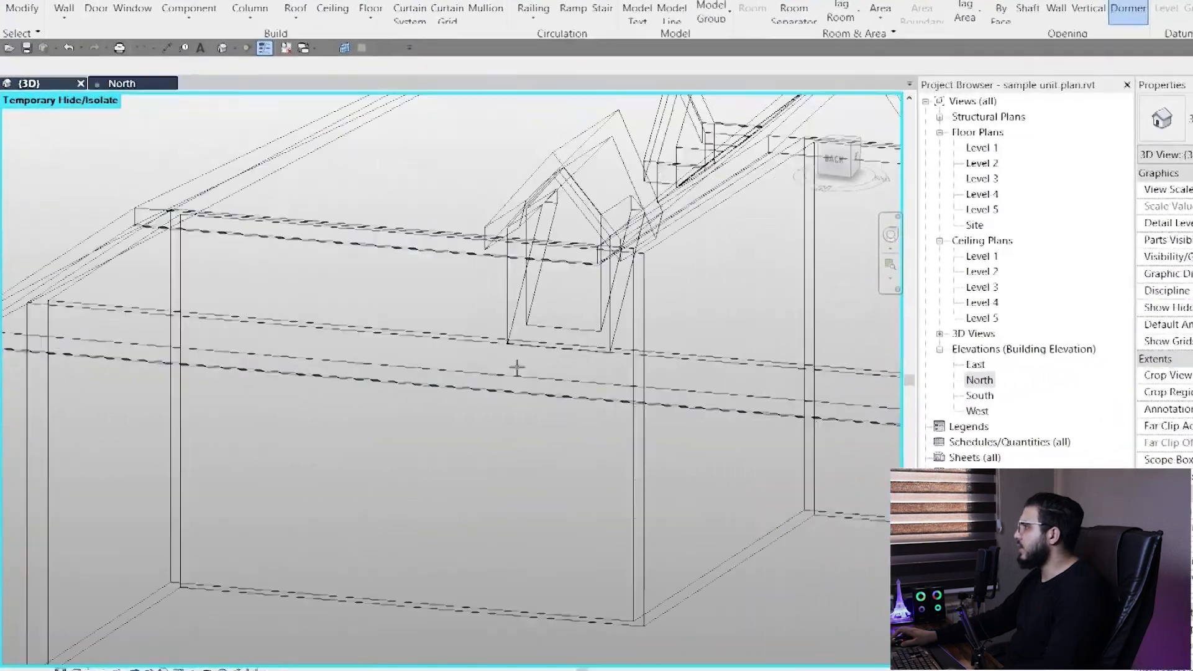
middle_click_drag(516, 435, 446, 518)
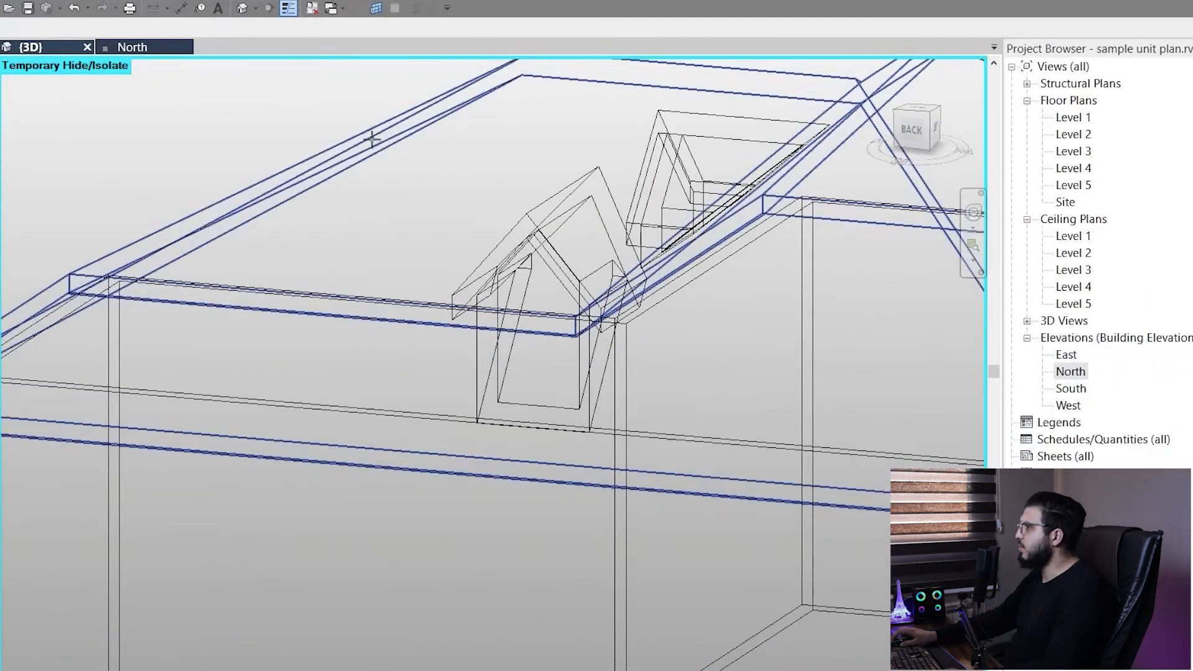
double_click(372, 138)
Step: Pick the inner faces of the three dormer walls and both slopes of the small gable roof as the dormer opening's boundary
scroll(498, 373, "up", 2)
mouse_move(531, 512)
middle_mouse_down("shift")
mouse_move(796, 509)
mouse_move(749, 517)
middle_mouse_up("shift")
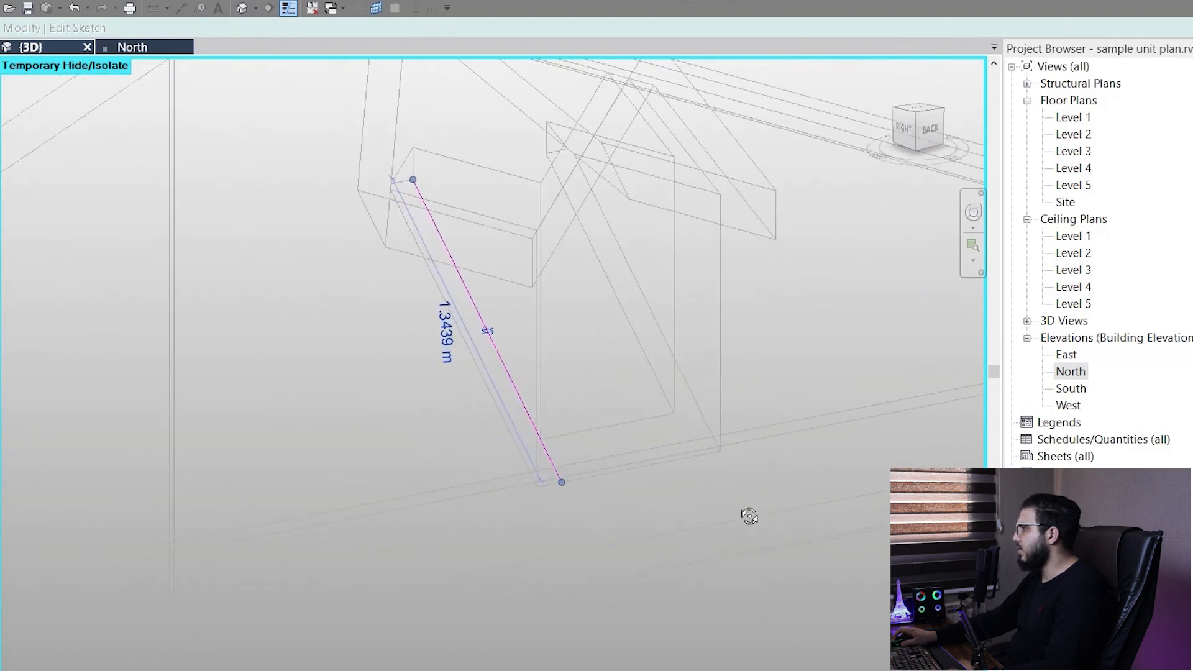
left_click(624, 434)
middle_click_drag(553, 429, 475, 353)
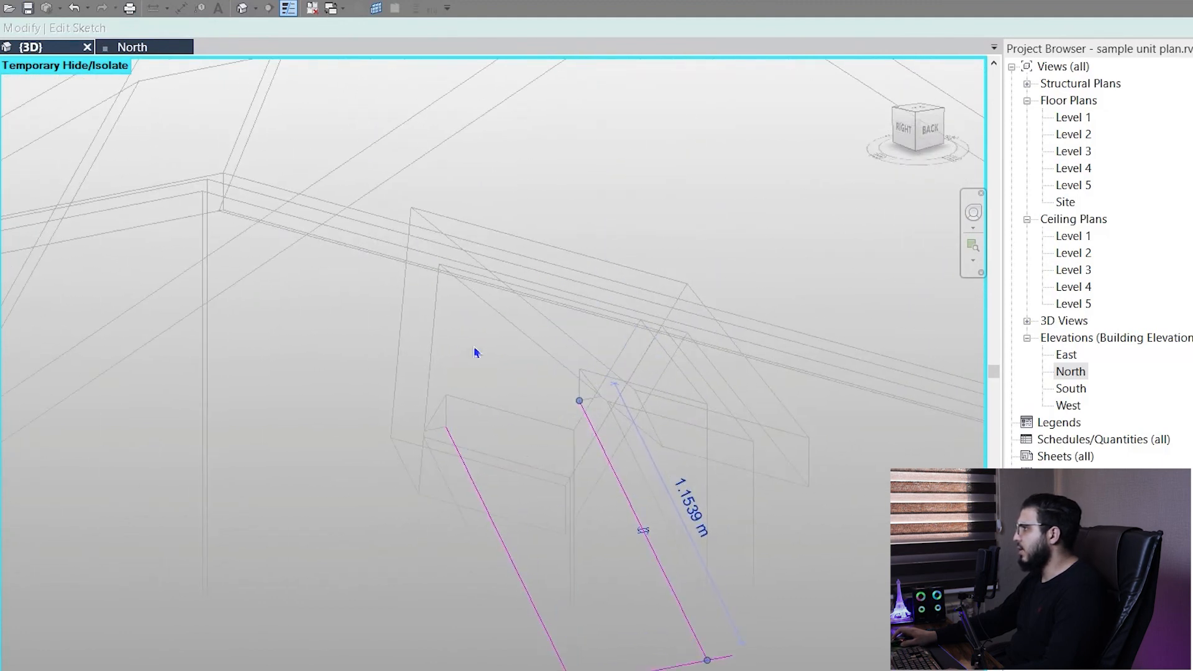
left_click(441, 319)
mouse_move(559, 573)
middle_mouse_down("shift")
mouse_move(506, 479)
mouse_move(463, 504)
mouse_move(553, 429)
middle_mouse_up("shift")
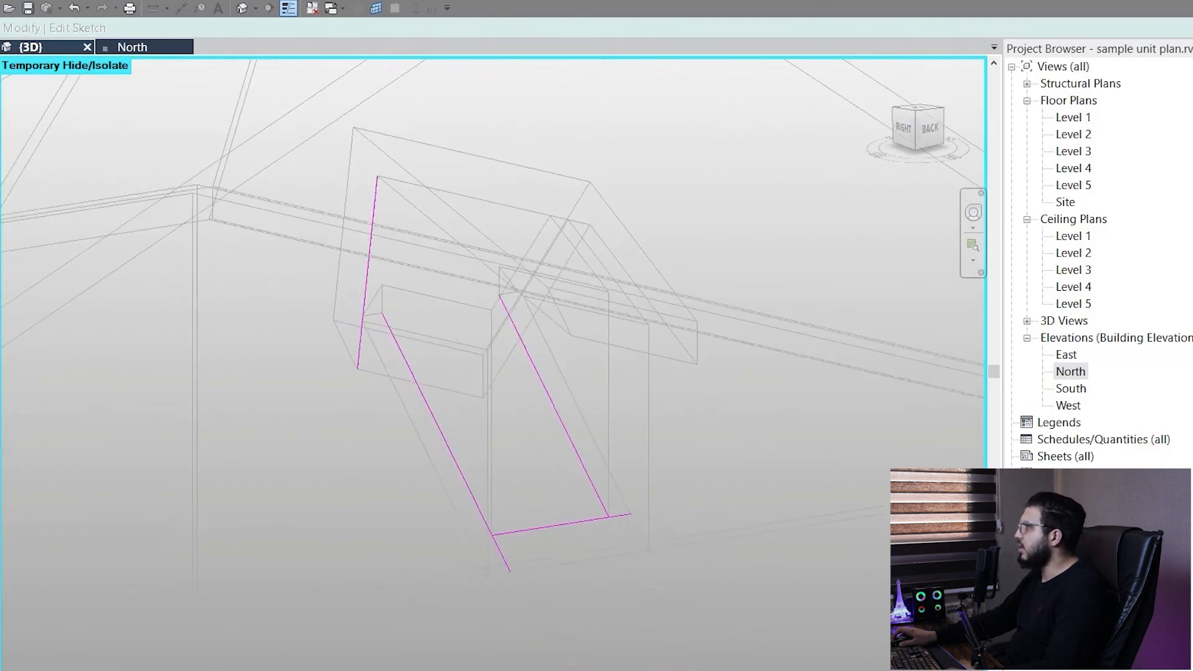
left_click(445, 239)
left_click(471, 393)
scroll(471, 394, "down", 1)
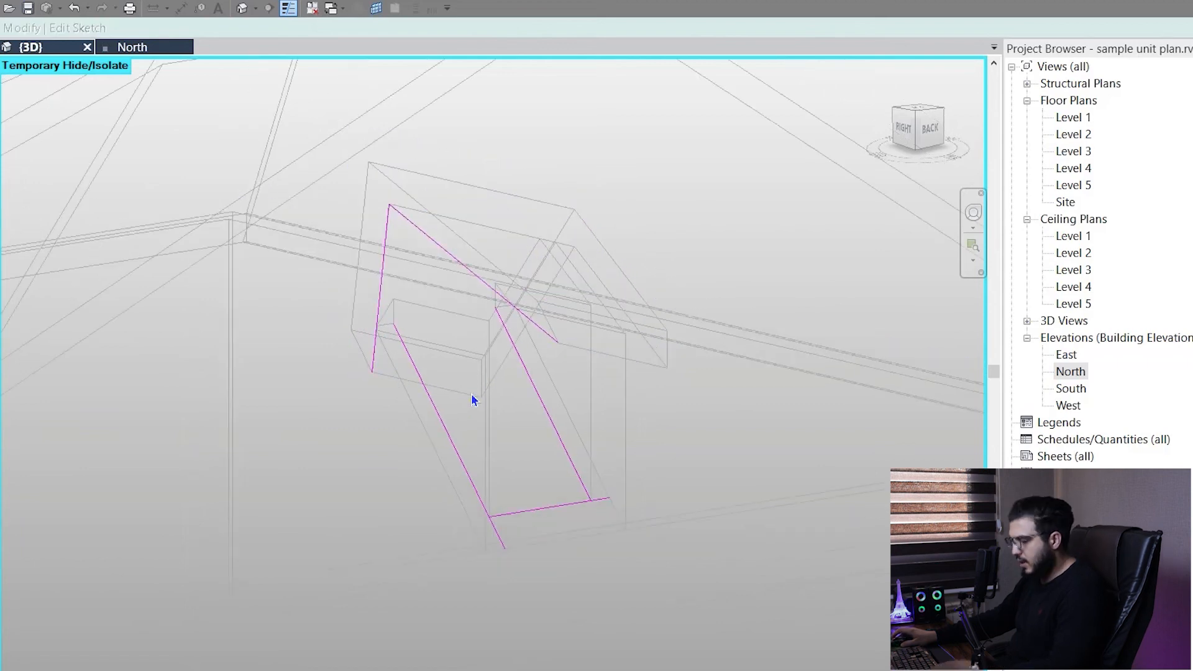
Step: Trim the dormer opening's boundary lines into a closed loop and finish the sketch to cut the main hipped roof
left_click(439, 397)
left_click(392, 292)
left_click(457, 265)
left_click(535, 392)
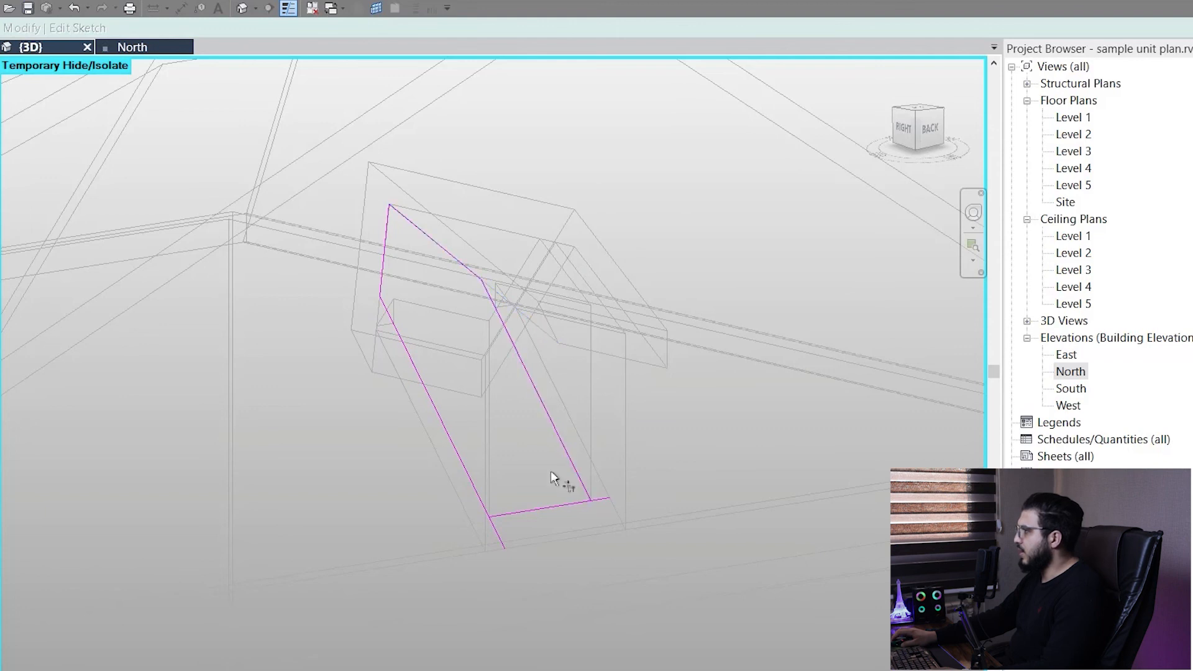
left_click(477, 479)
left_click(493, 516)
scroll(497, 536, "down", 5)
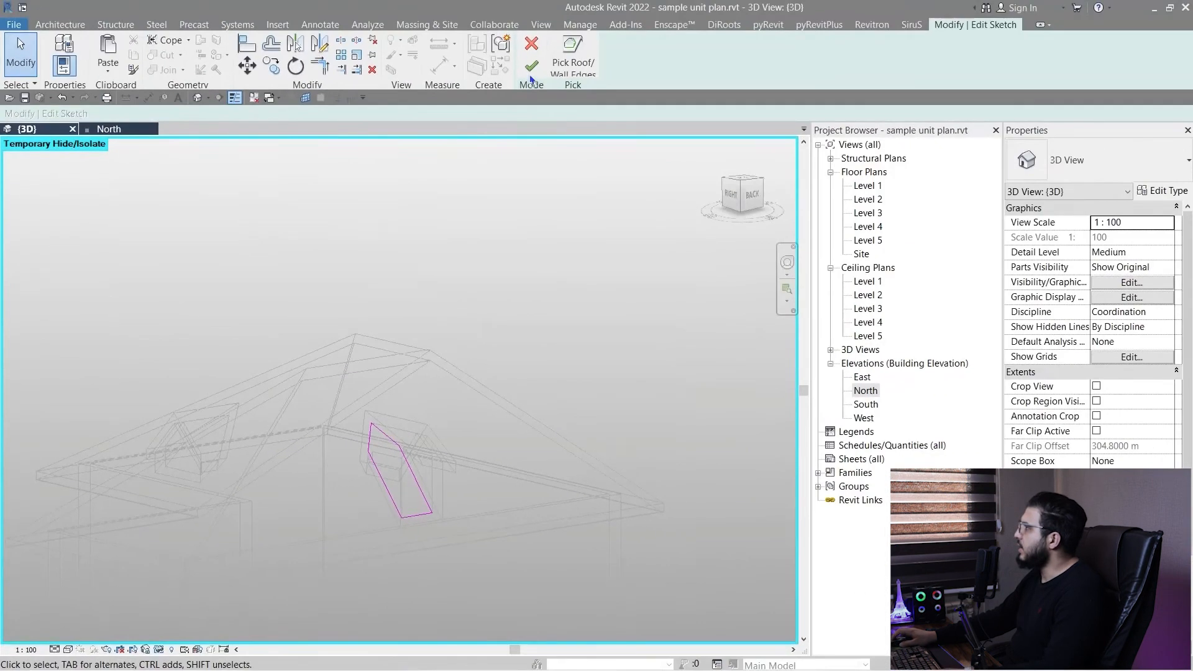
left_click(531, 75)
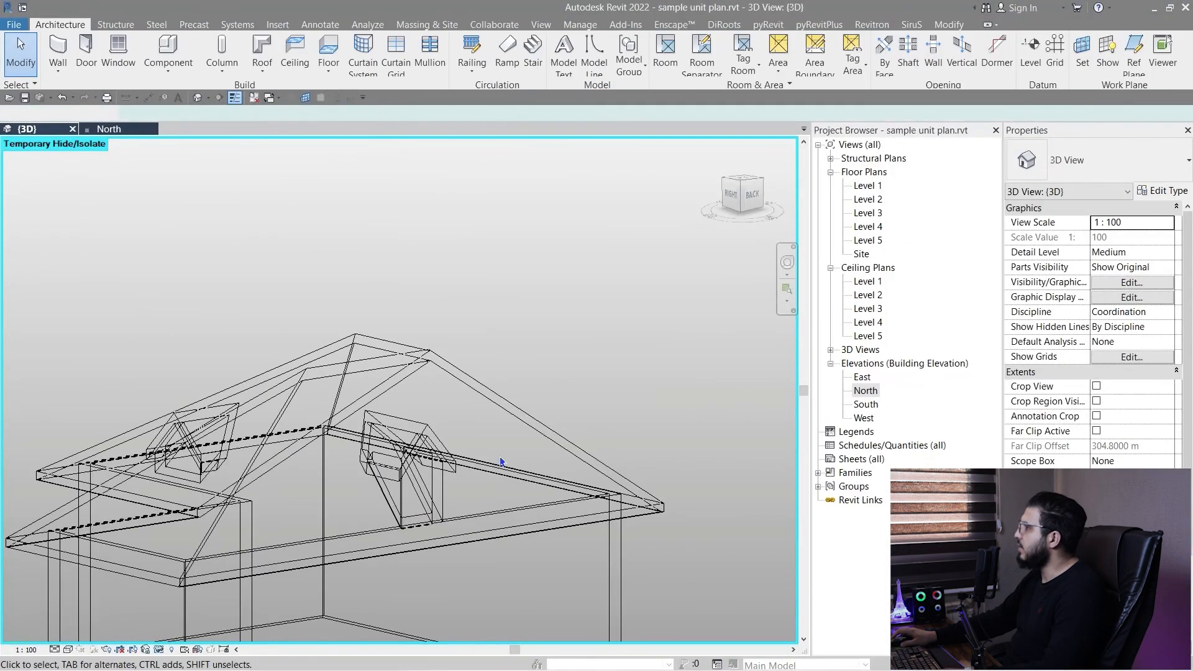
Step: Return the 3D view from wireframe to a solid display and examine the dormer opening from beneath and outside the roof
left_click(67, 649)
left_click(93, 609)
scroll(554, 490, "up", 8)
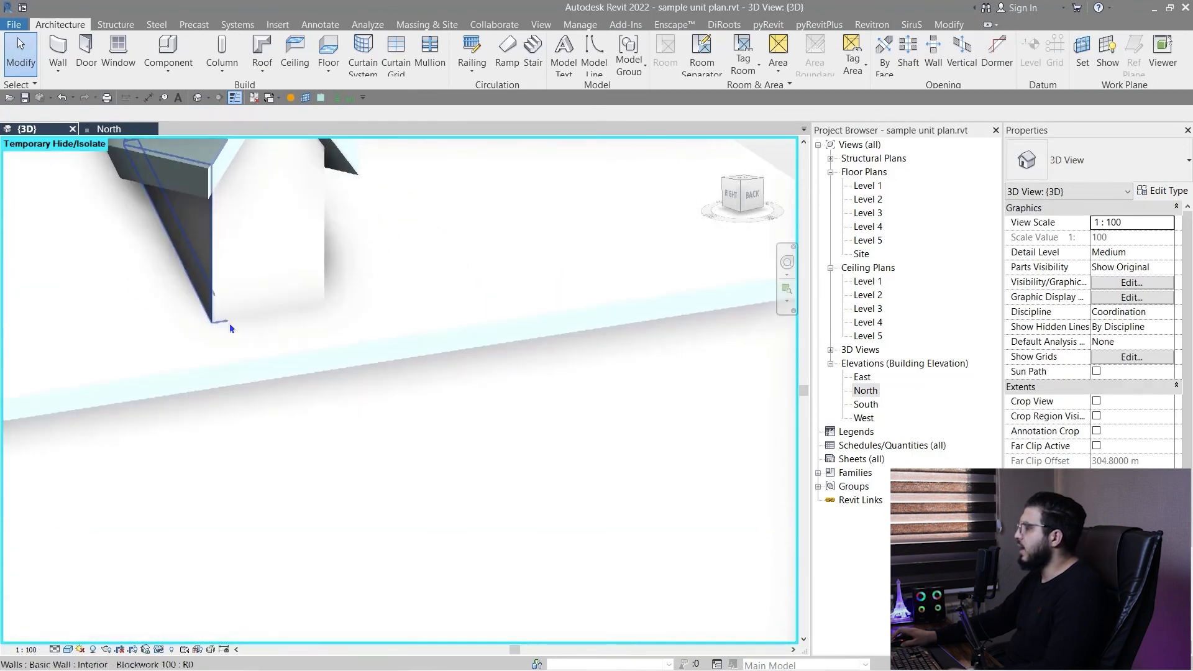
scroll(261, 367, "down", 5)
middle_click_drag(299, 405, 511, 330, "shift")
scroll(473, 402, "up", 5)
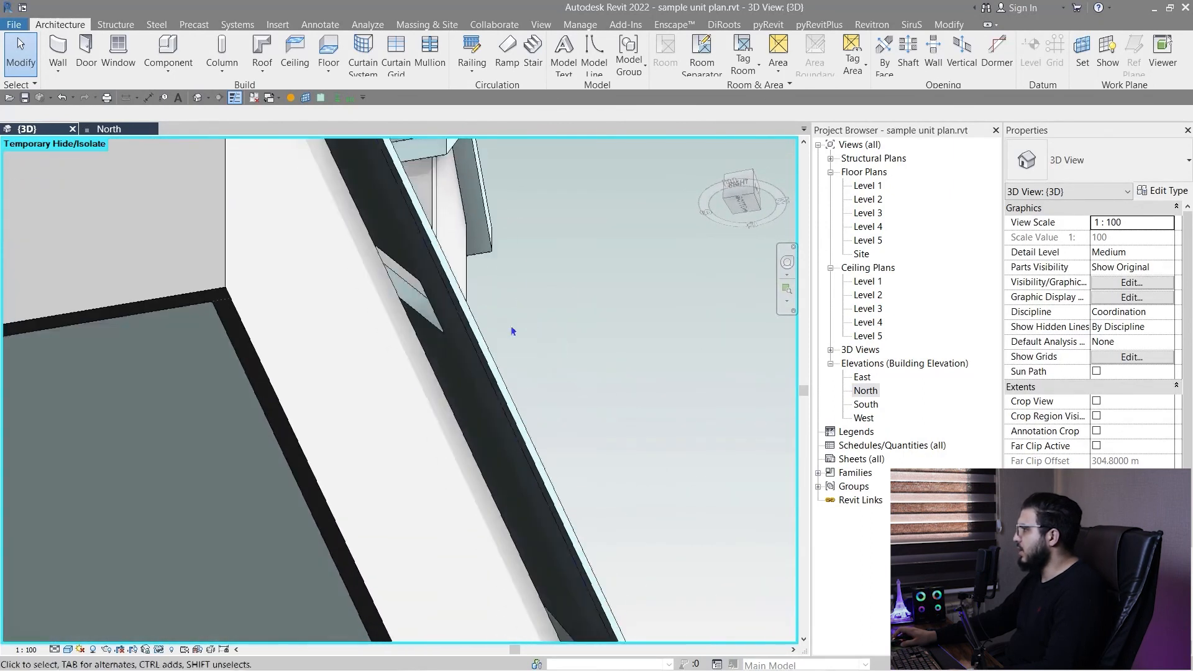
left_click(352, 446)
scroll(352, 447, "down", 5)
middle_click_drag(352, 446, 293, 525)
scroll(369, 328, "up", 3)
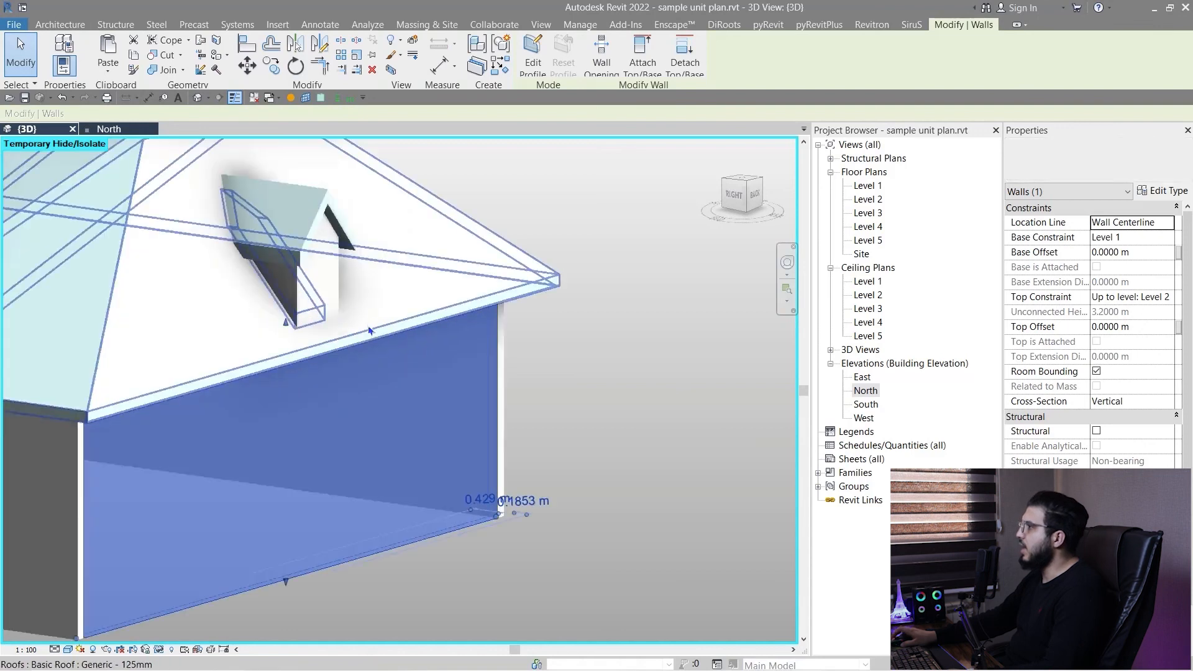
scroll(368, 330, "down", 4)
middle_click_drag(369, 329, 512, 485, "shift")
key("Escape")
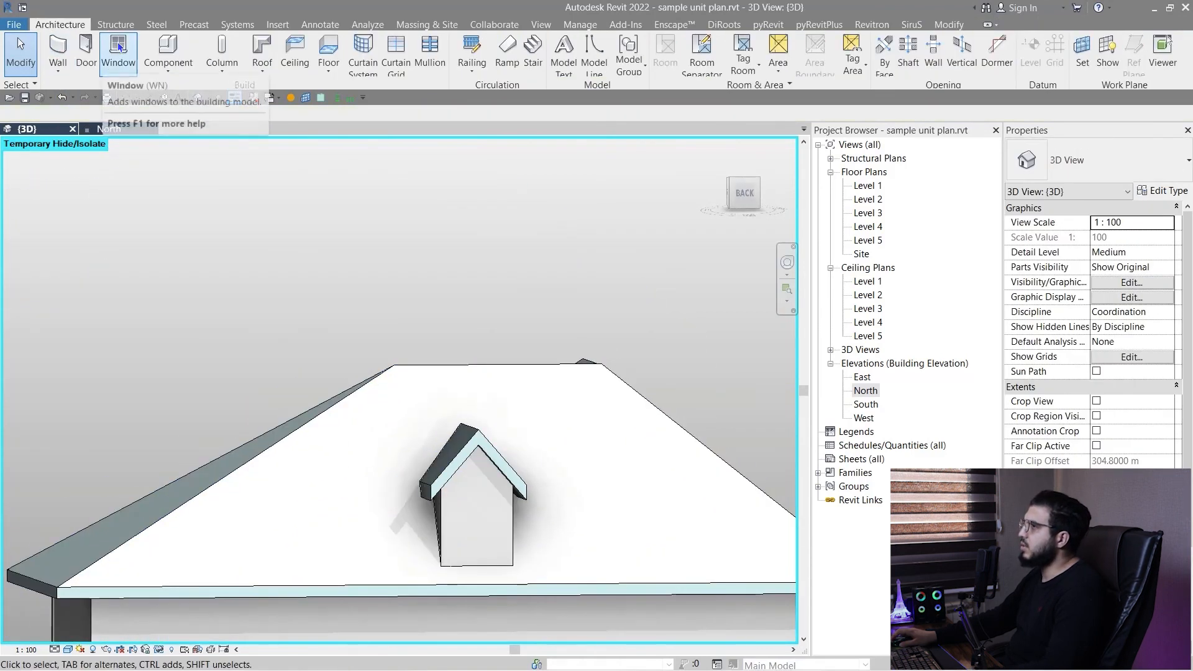
Step: Place an M_Fixed 0406 x 0610mm window in the dormer's front wall below the gable
left_click(118, 47)
scroll(475, 514, "up", 6)
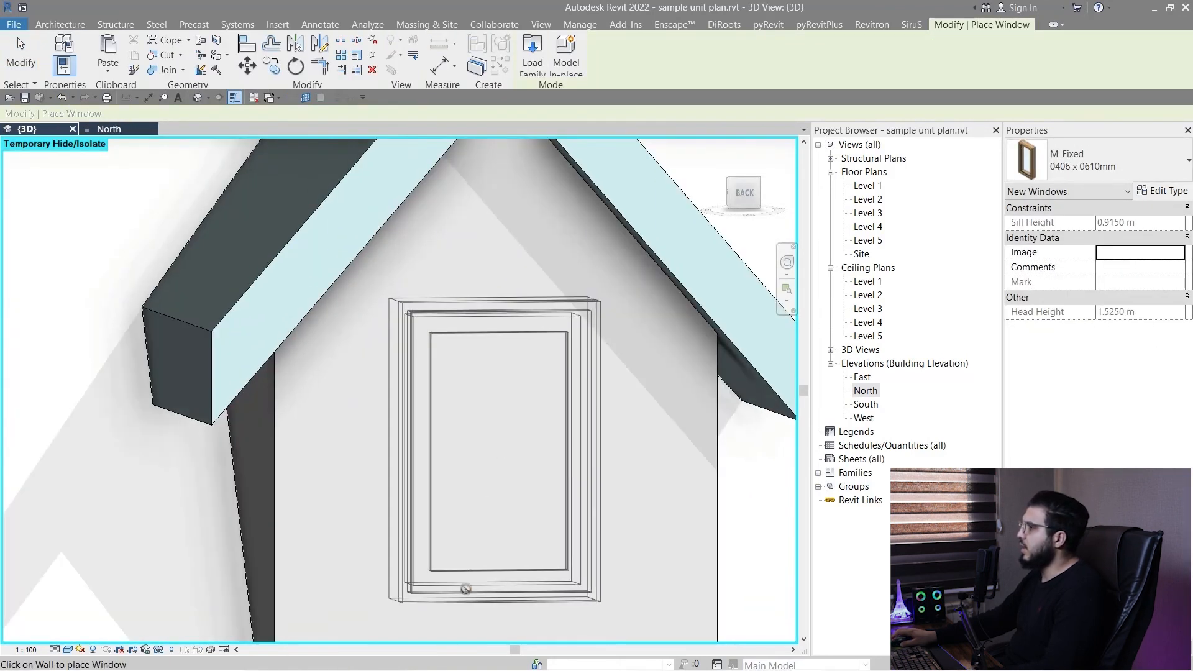
left_click(465, 589)
key("Escape")
key("Escape")
scroll(460, 559, "down", 5)
middle_click_drag(460, 560, 334, 381, "shift")
scroll(367, 495, "up", 3)
scroll(366, 494, "down", 4)
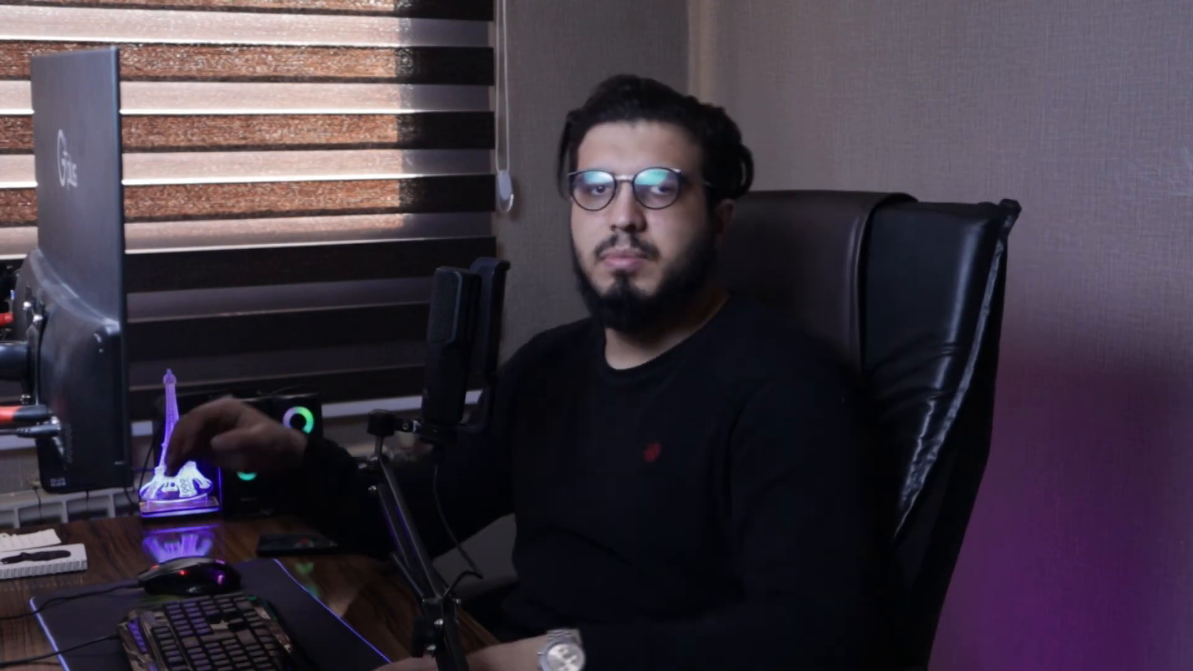